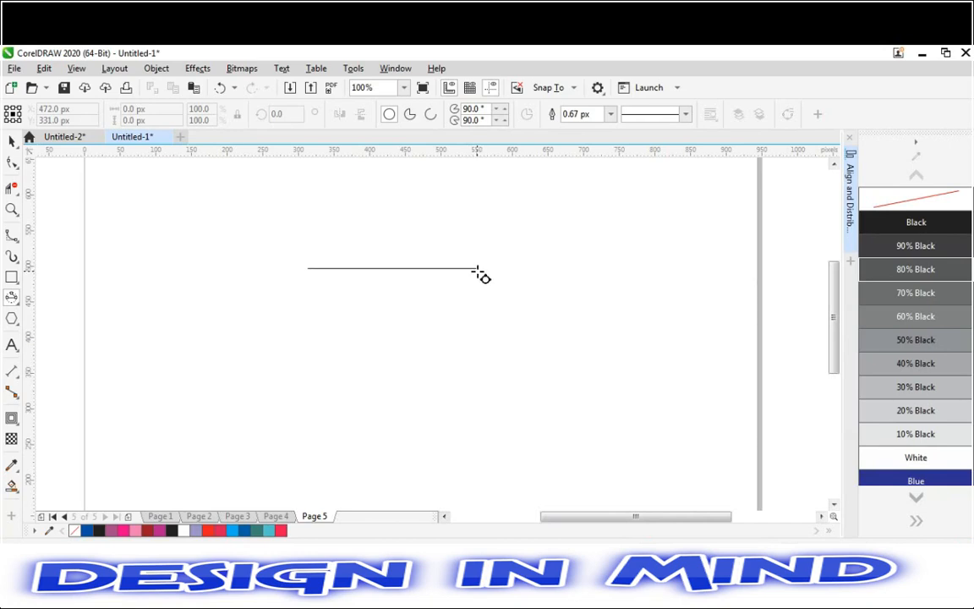
Step: Draw a wide horizontal ellipse about 233 by 58 px in the upper middle of the page with the 3-Point Ellipse tool
left_click_drag(478, 271, 474, 272)
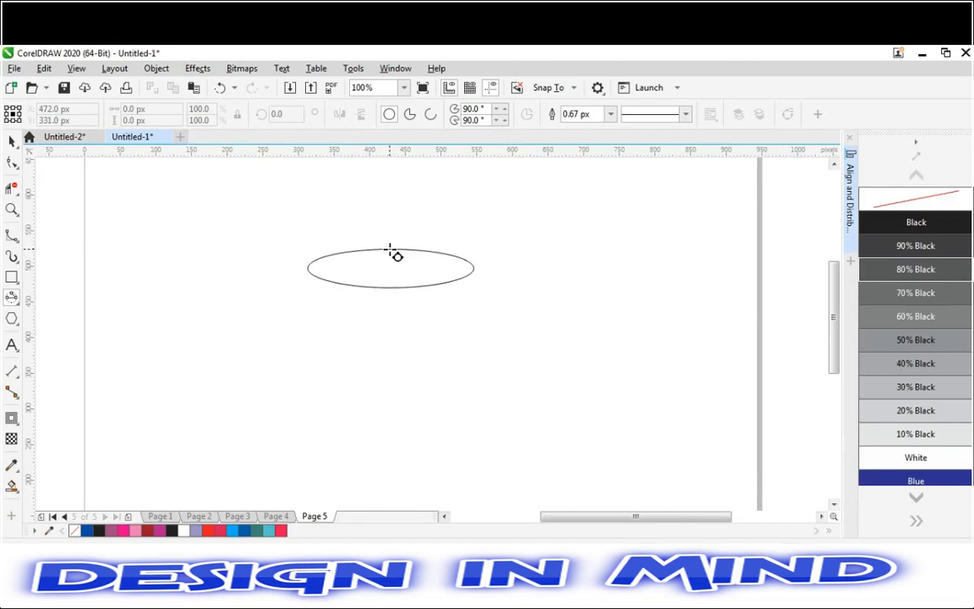
left_click(391, 253)
key("space")
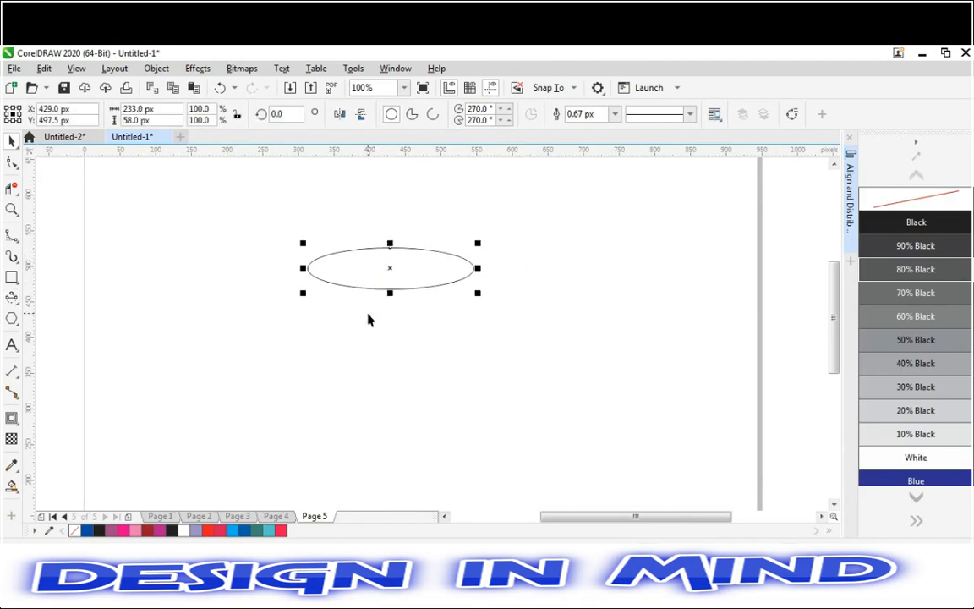
Step: Convert the ellipse into an open arc with a symmetrical gap across its upper edge by adjusting its node with the Shape tool
left_click(432, 113)
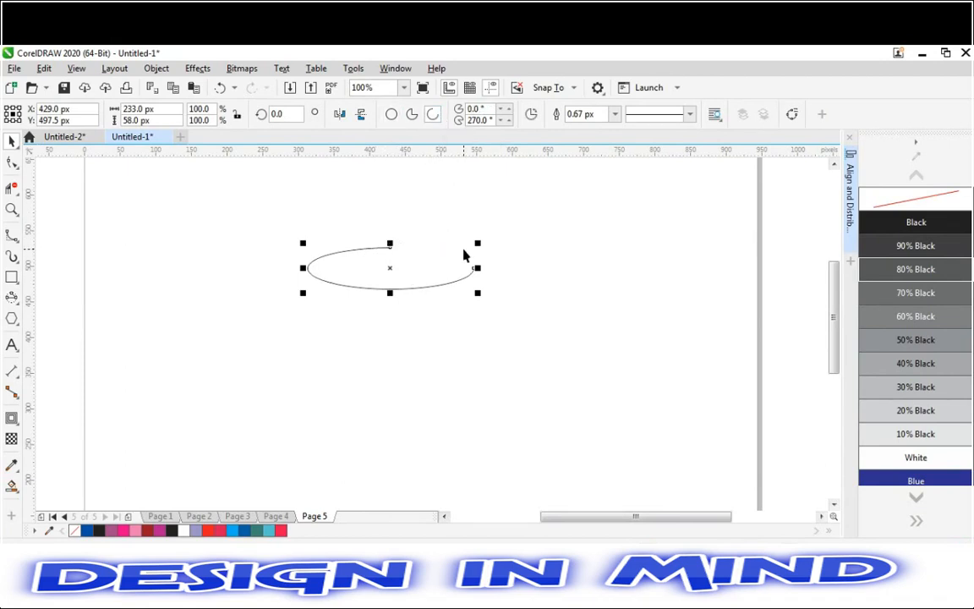
key("ctrl+z")
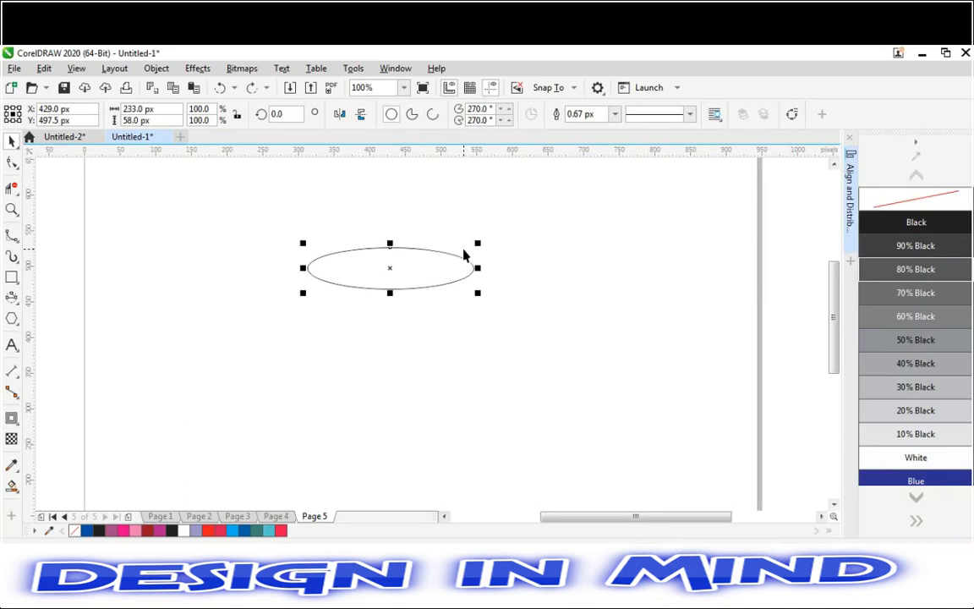
left_click(12, 162)
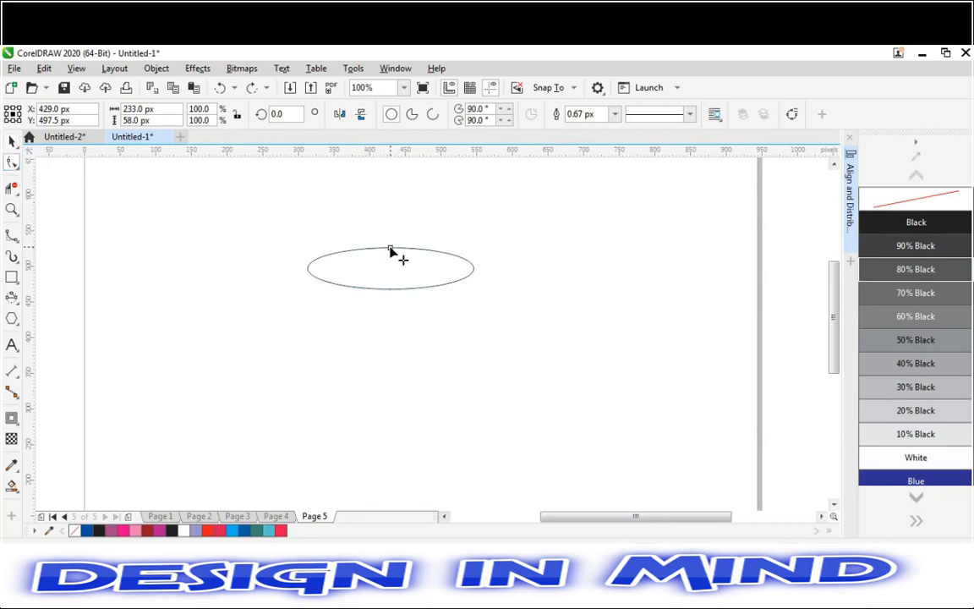
left_click_drag(390, 249, 451, 257)
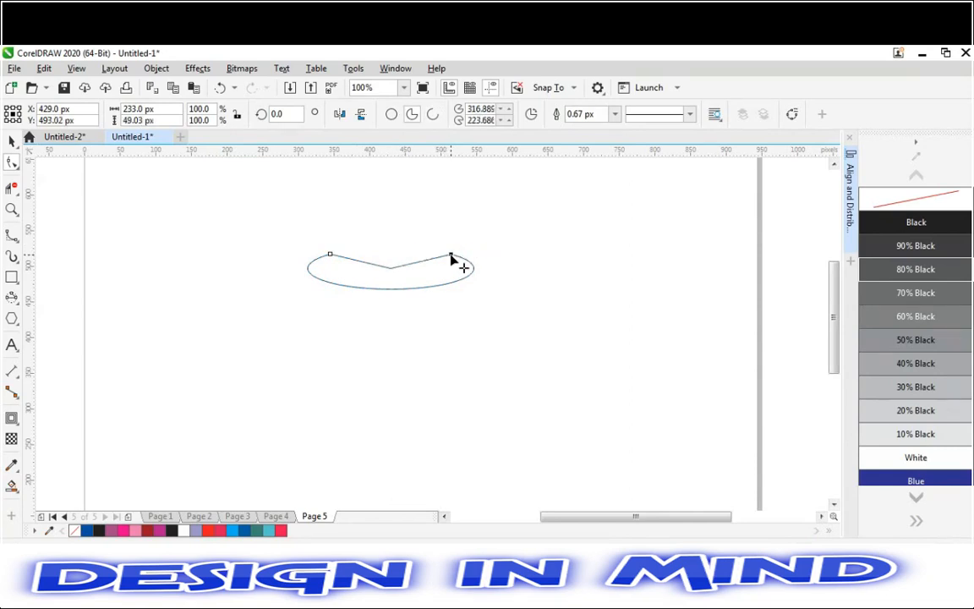
left_click(432, 115)
key("space")
key("Escape")
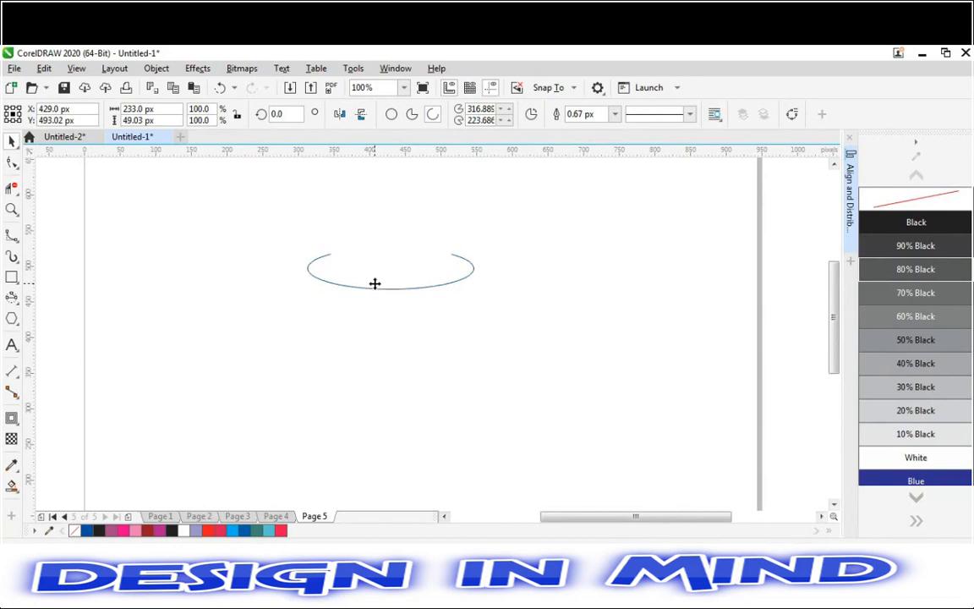
Step: Move the arc lower on the page and place a concentric copy about 138 by 29 px inside it
left_click_drag(374, 284, 431, 353)
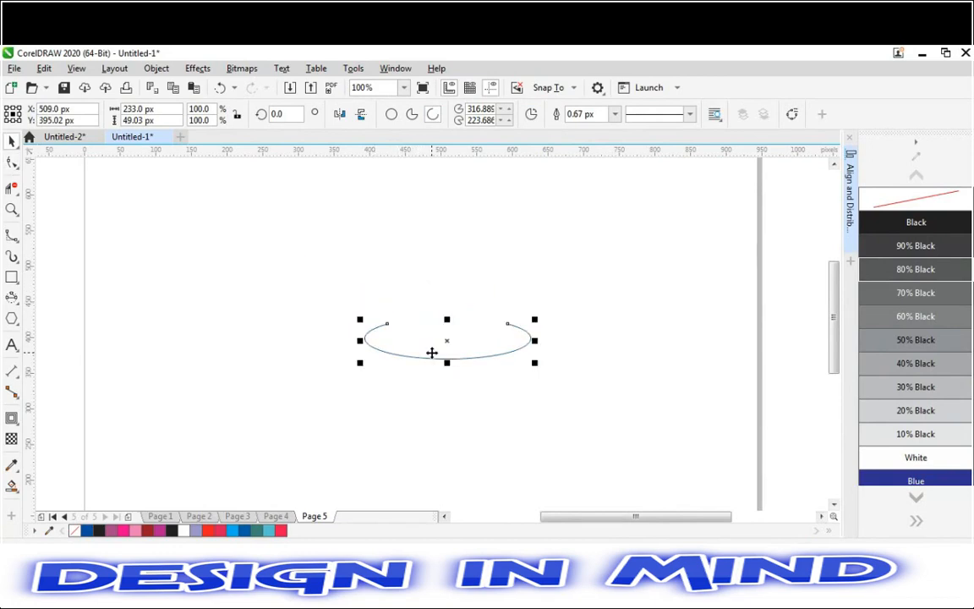
left_click_drag(534, 362, 533, 361)
left_click(531, 361)
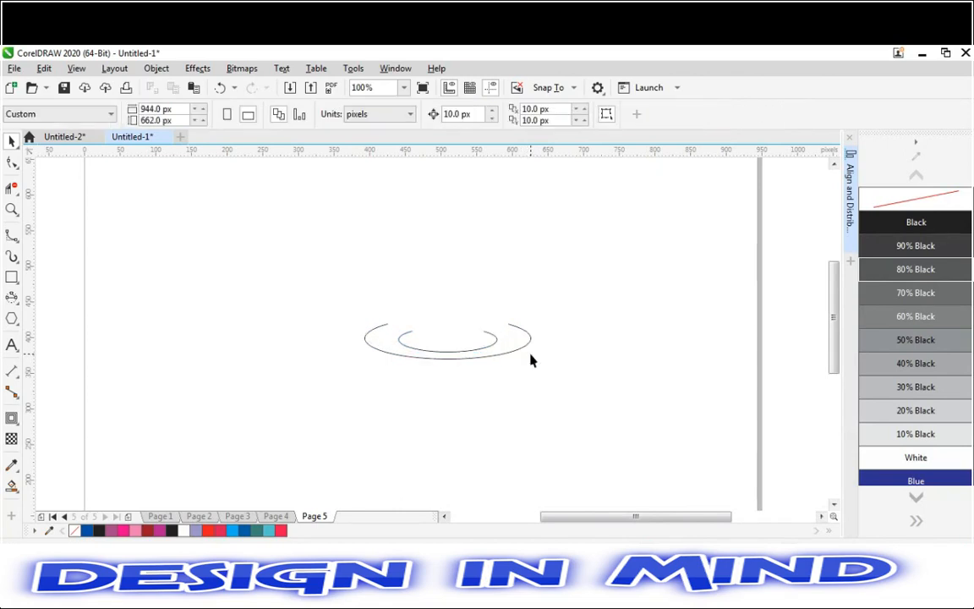
left_click(491, 340)
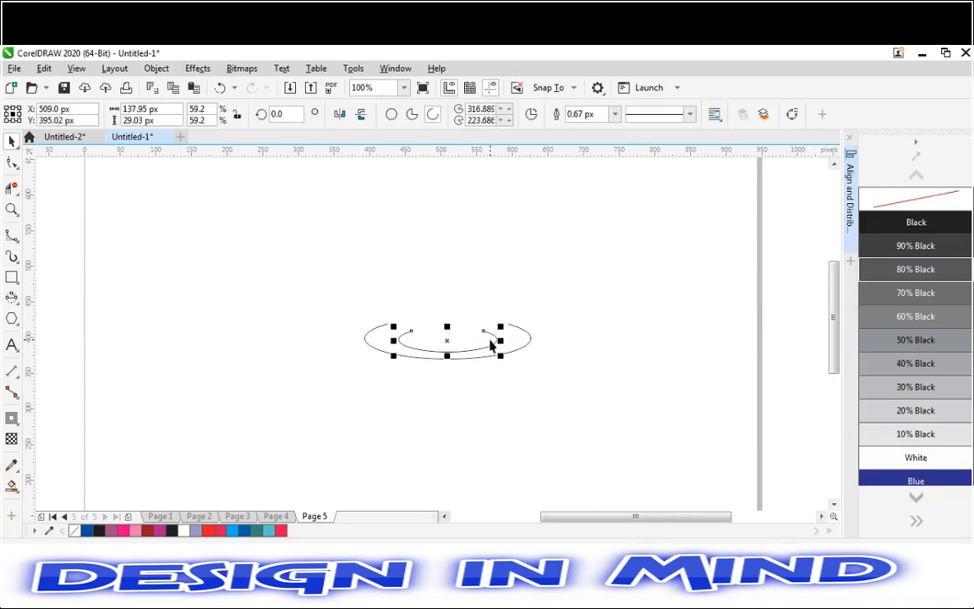
left_click_drag(490, 340, 488, 335)
left_click(481, 297)
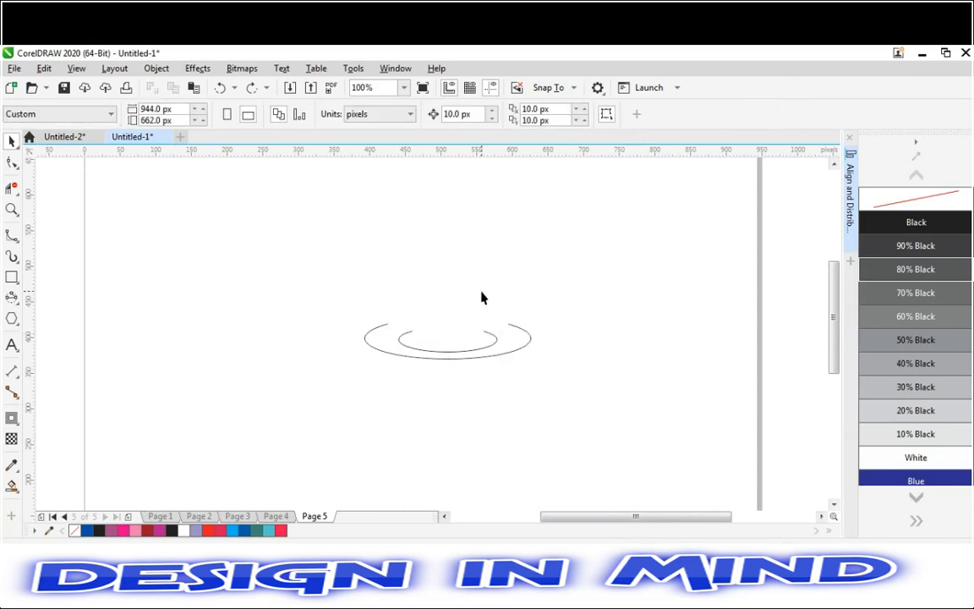
Step: Draw a near-circular ellipse about 208 by 204 px beside the two arcs with the Ellipse tool
left_click(17, 303)
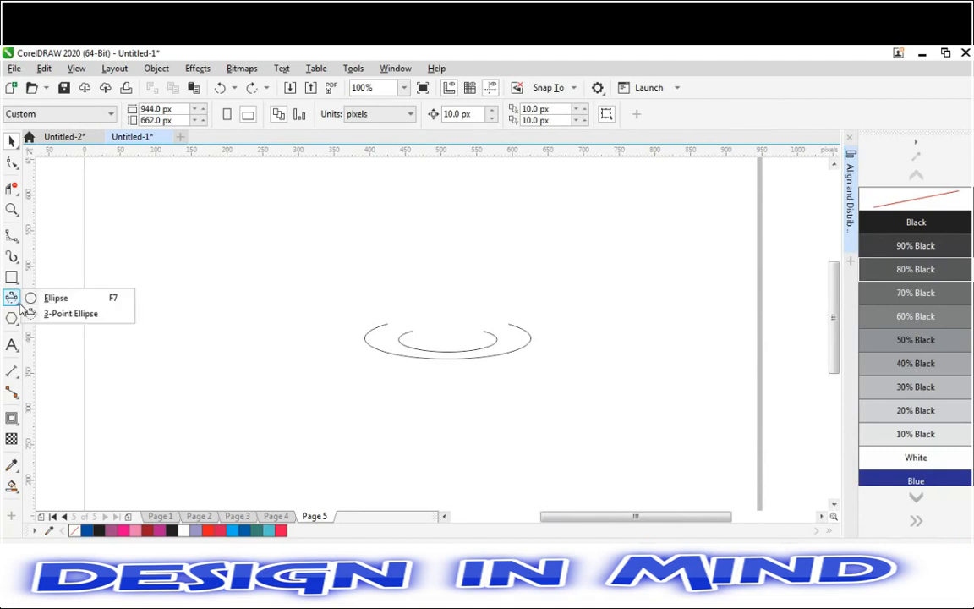
left_click(53, 298)
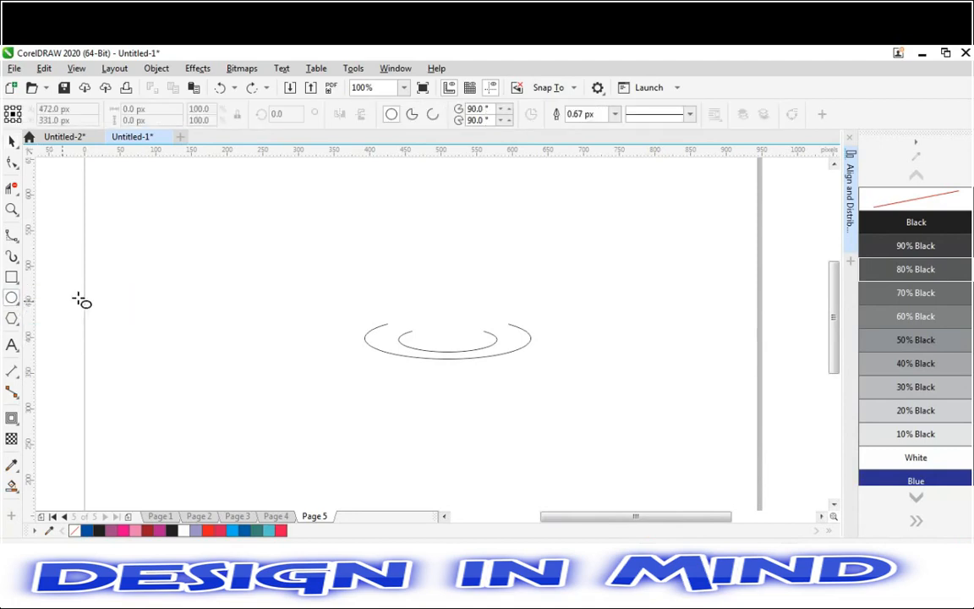
left_click_drag(162, 270, 316, 416)
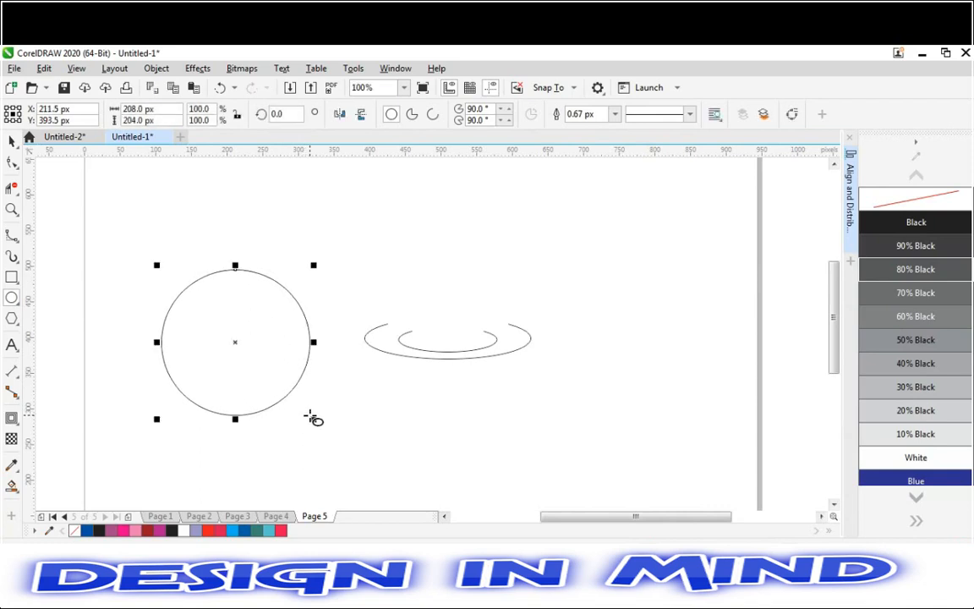
Step: Draw a 3-point ellipse about 207 by 36 px across the circle's middle, spanning its two side quadrants
left_click(12, 298)
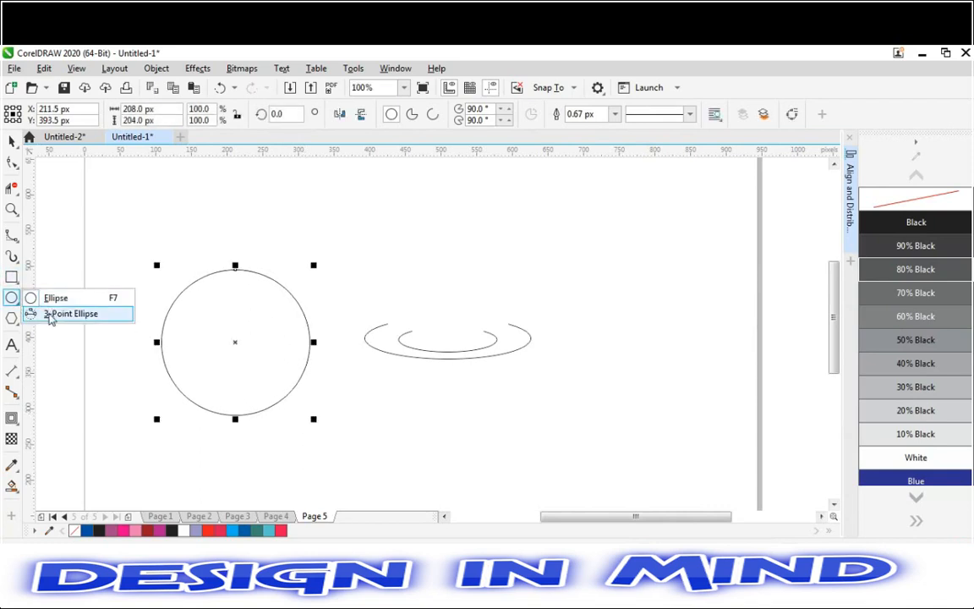
left_click(51, 314)
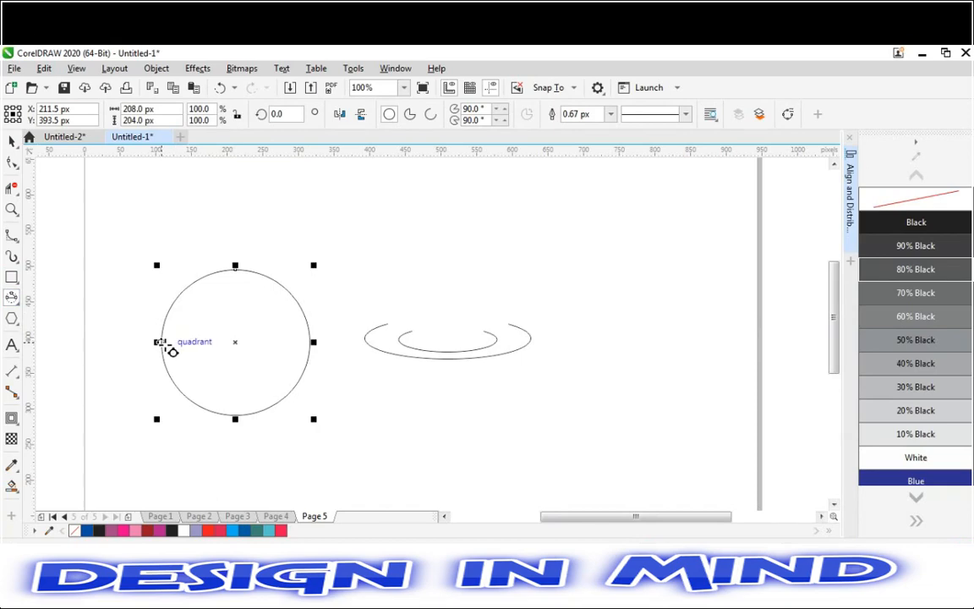
left_click_drag(159, 342, 311, 346)
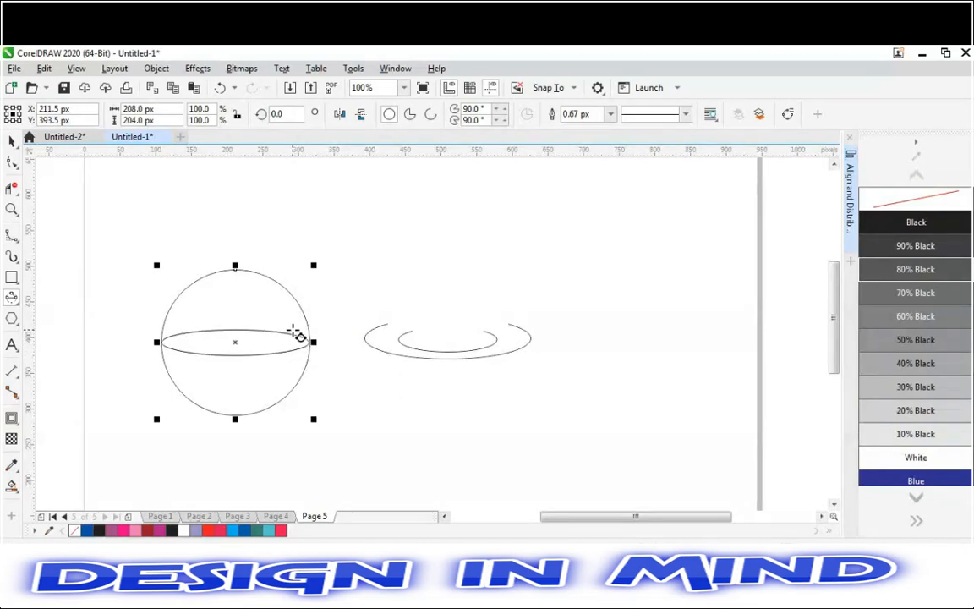
left_click(293, 330)
key("space")
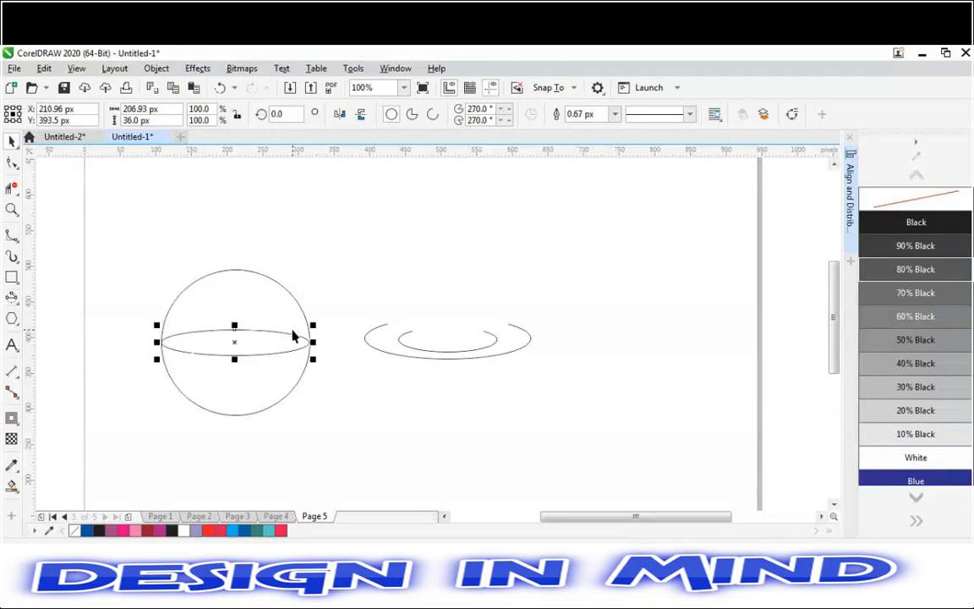
left_click(268, 291)
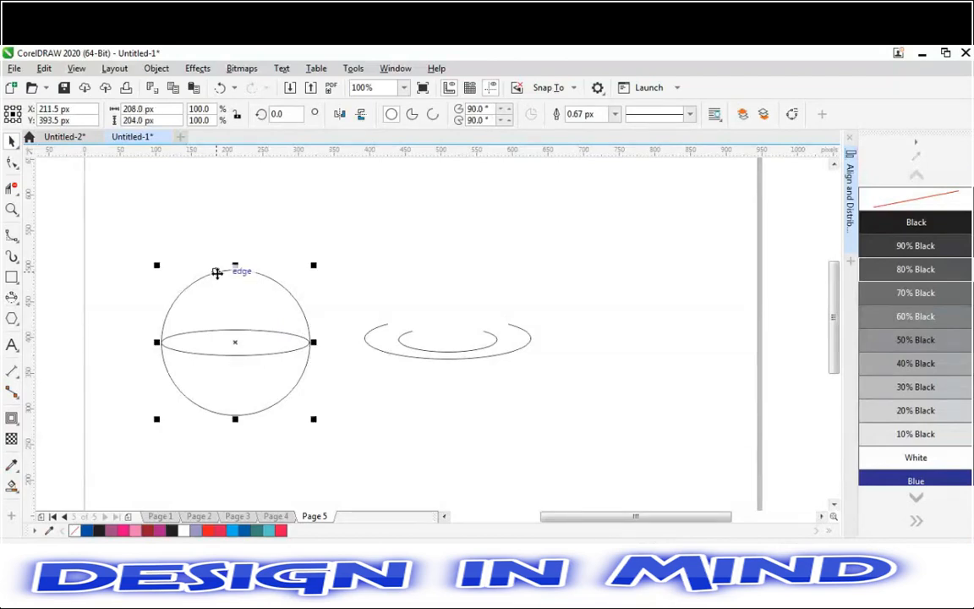
left_click(115, 313)
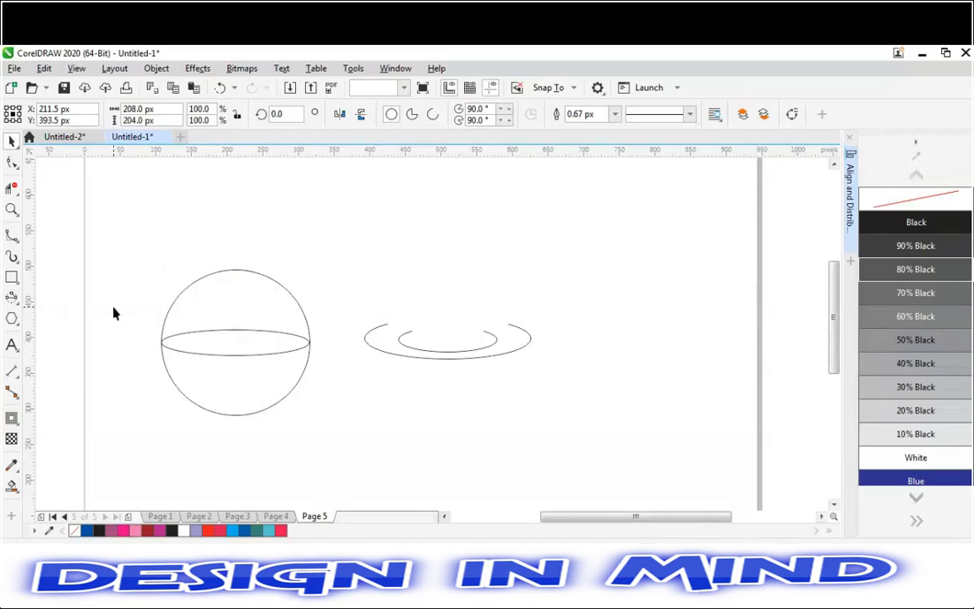
Step: Try twice to remove the circle's upper segment with the Virtual Segment Delete tool, undoing each deletion
left_click(11, 188)
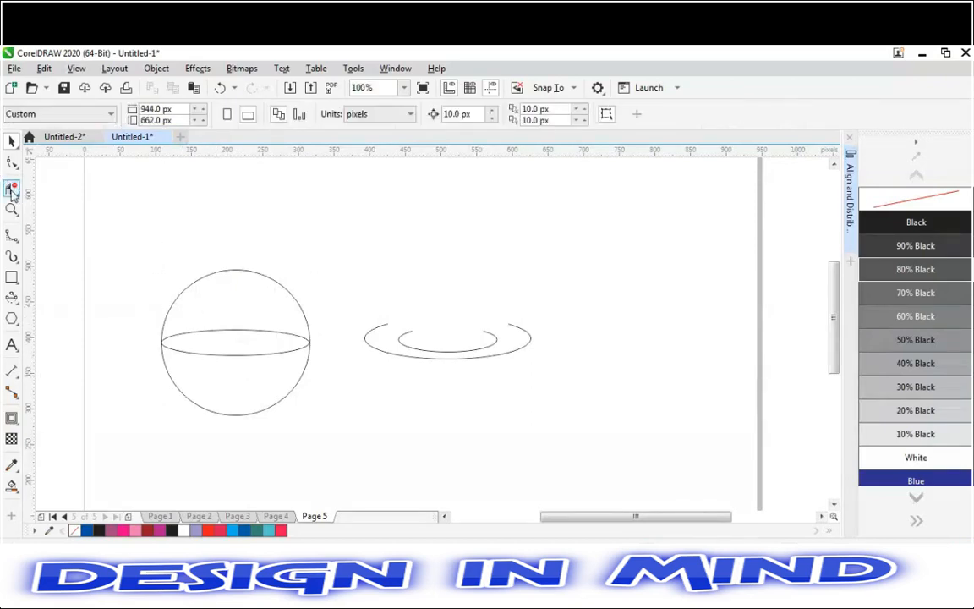
left_click(236, 271)
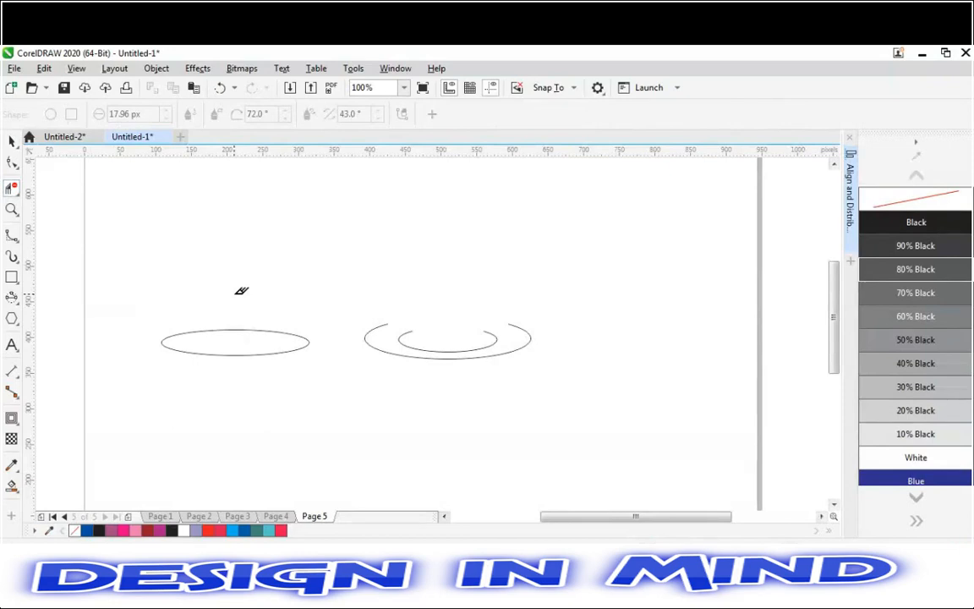
key("ctrl+z")
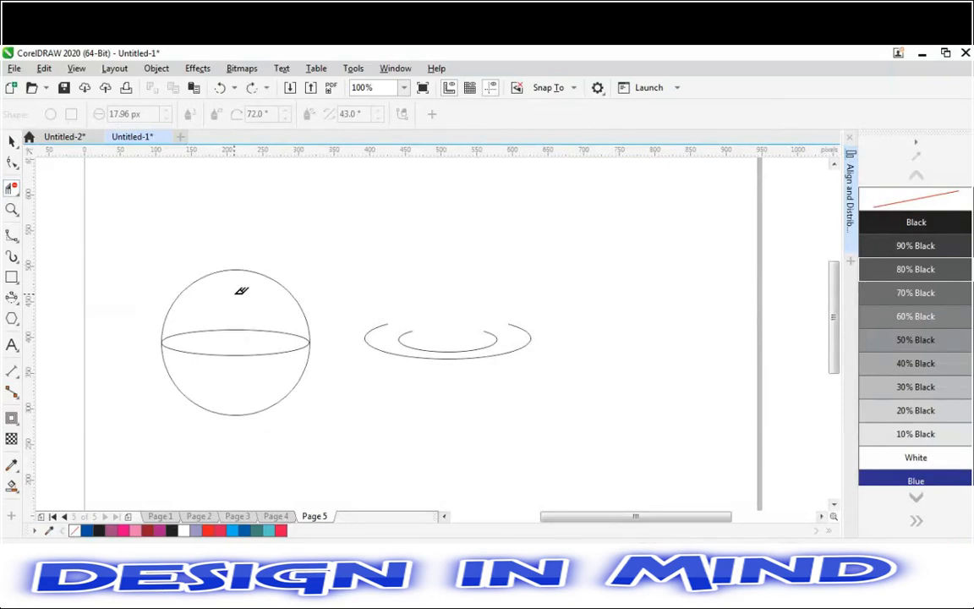
key("space")
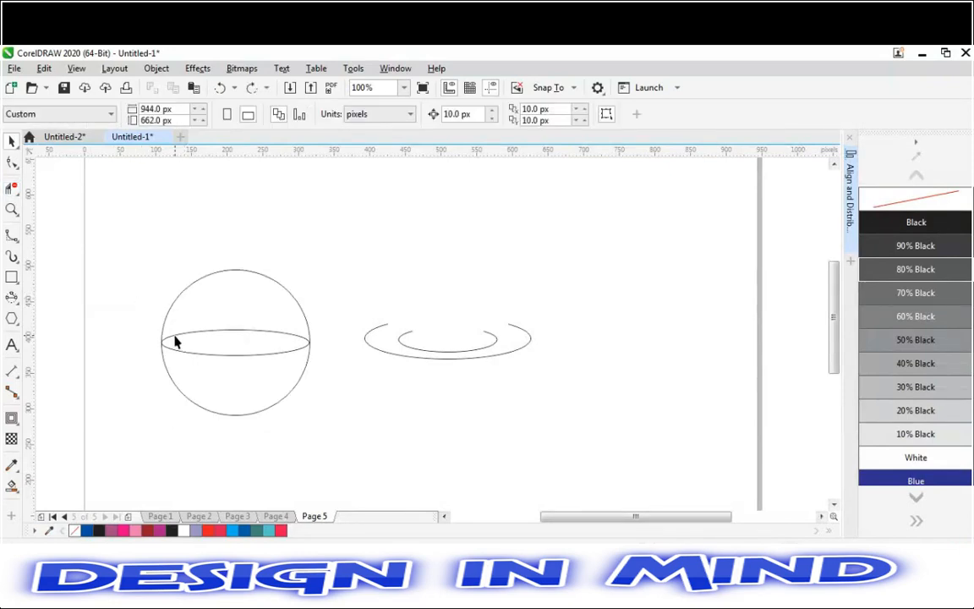
left_click(190, 351)
left_click(205, 398)
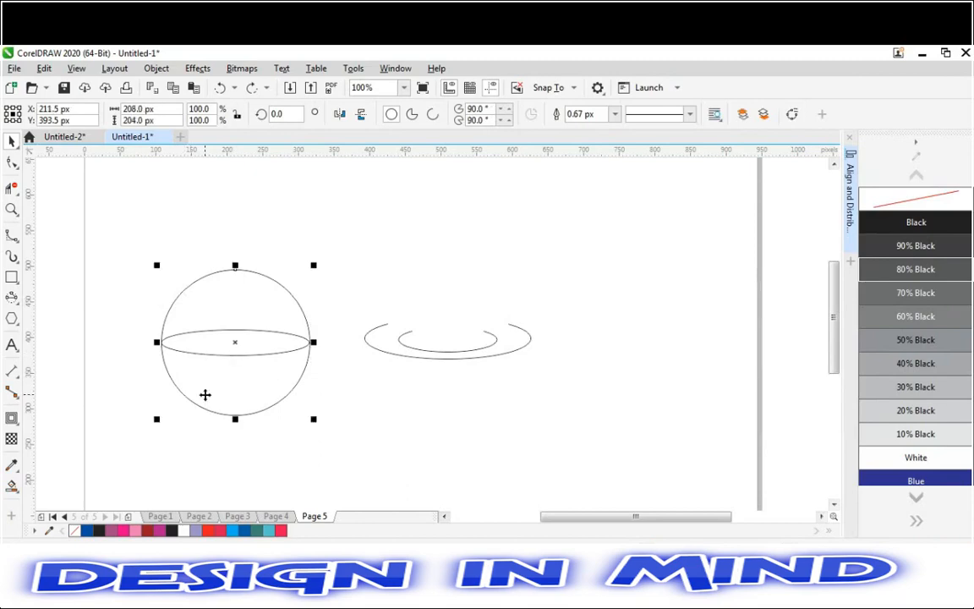
left_click(131, 314)
left_click(8, 193)
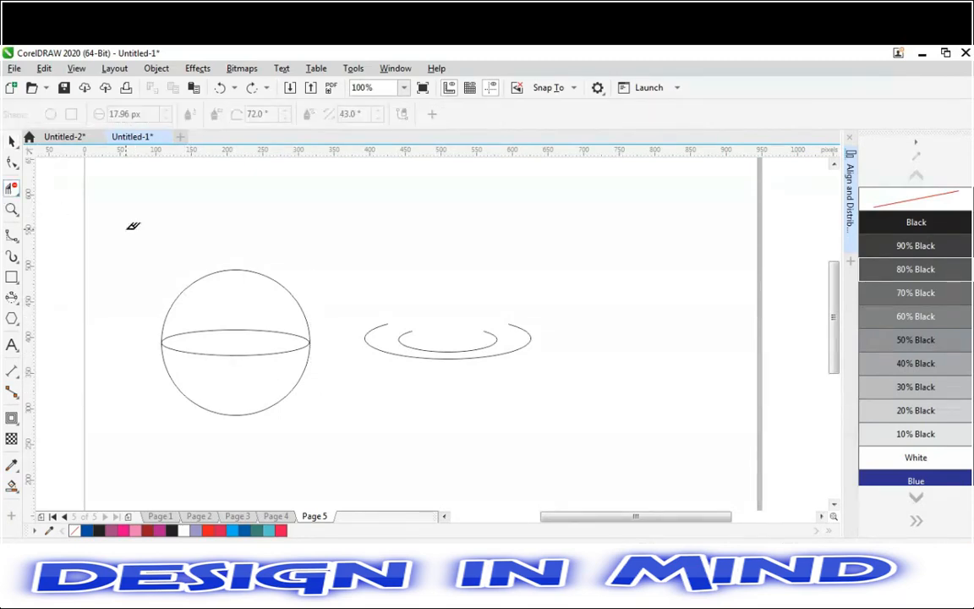
left_click(220, 273)
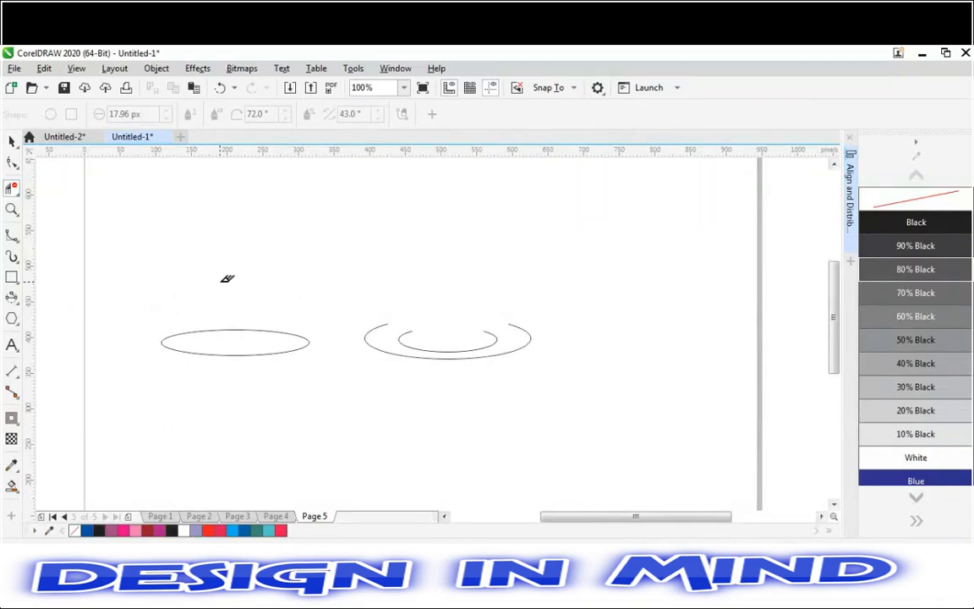
key("ctrl+z")
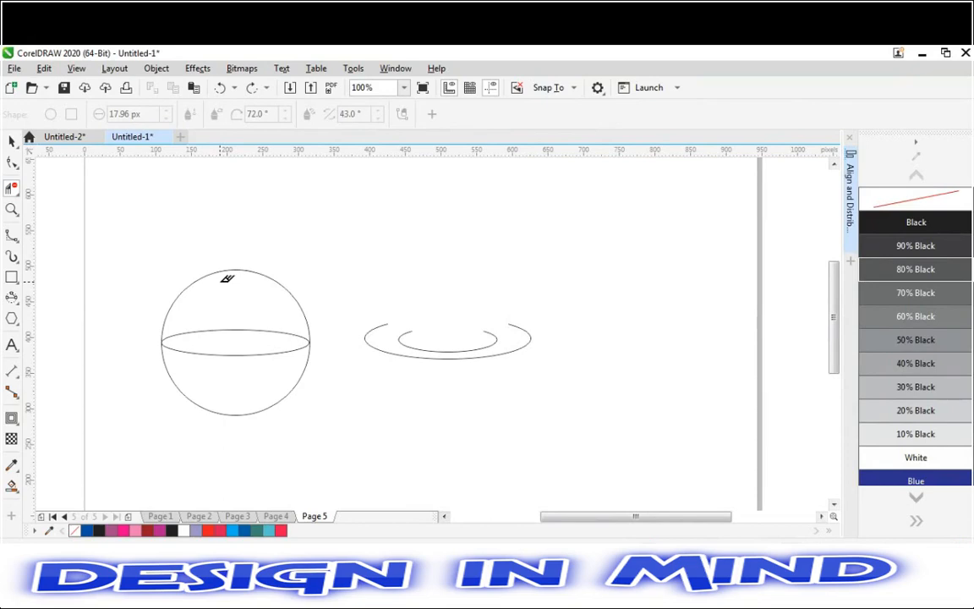
Step: Group the thin horizontal ellipse with the circle
key("space")
left_click(222, 353)
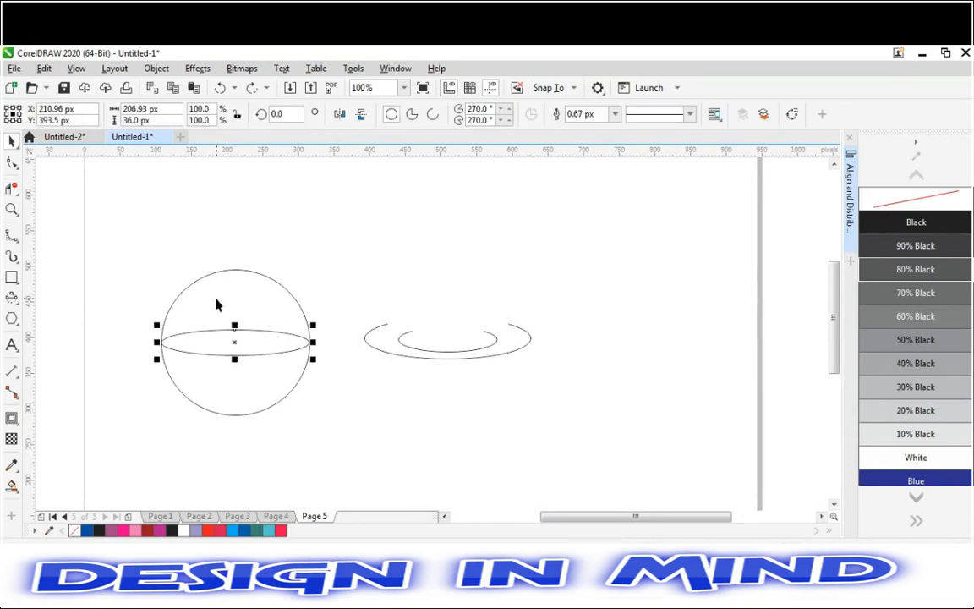
left_click(198, 278, "shift")
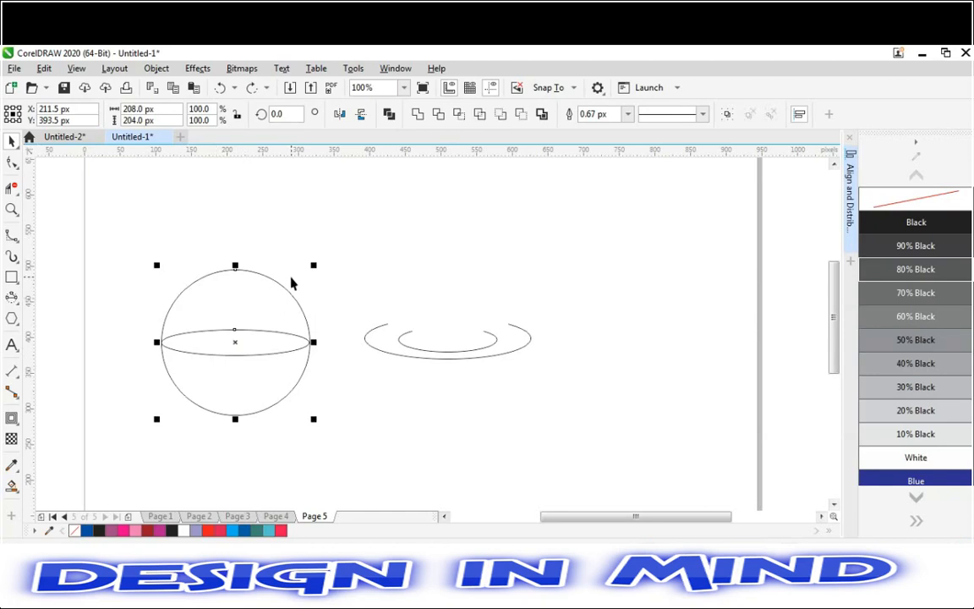
left_click(262, 247)
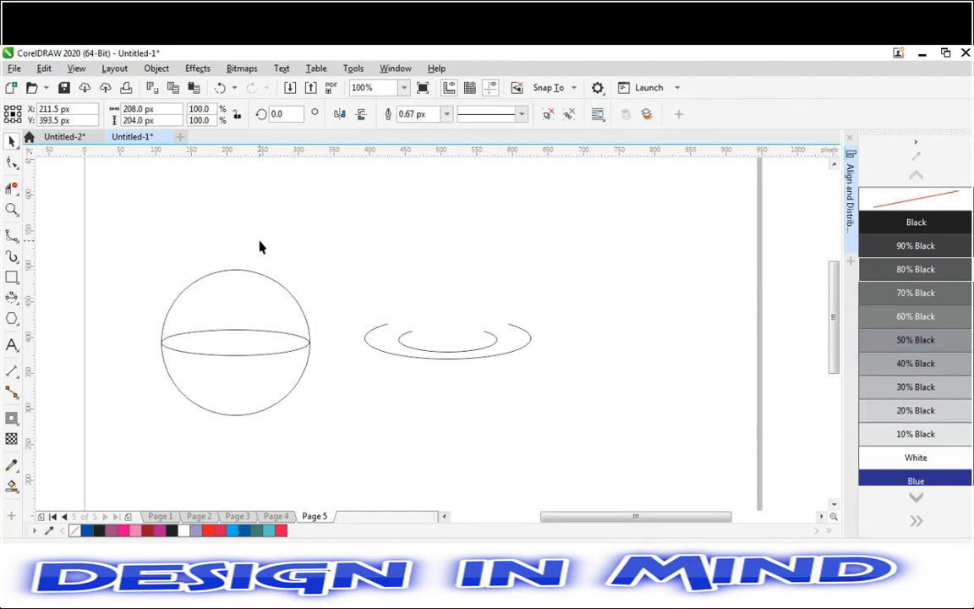
Step: Try to remove the upper segment of the grouped circle with the Virtual Segment Delete tool, and undo the deletion
key("space")
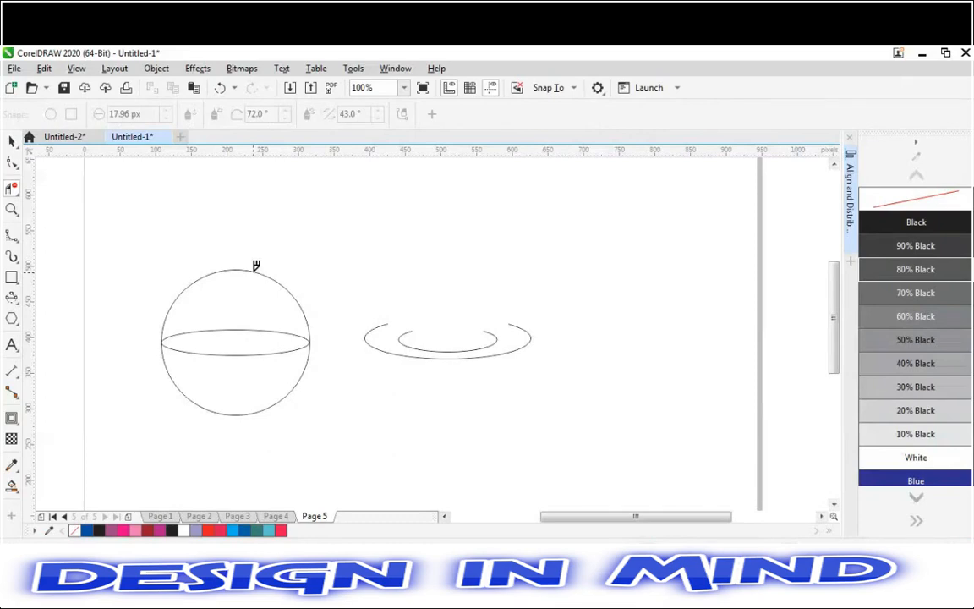
left_click(255, 269)
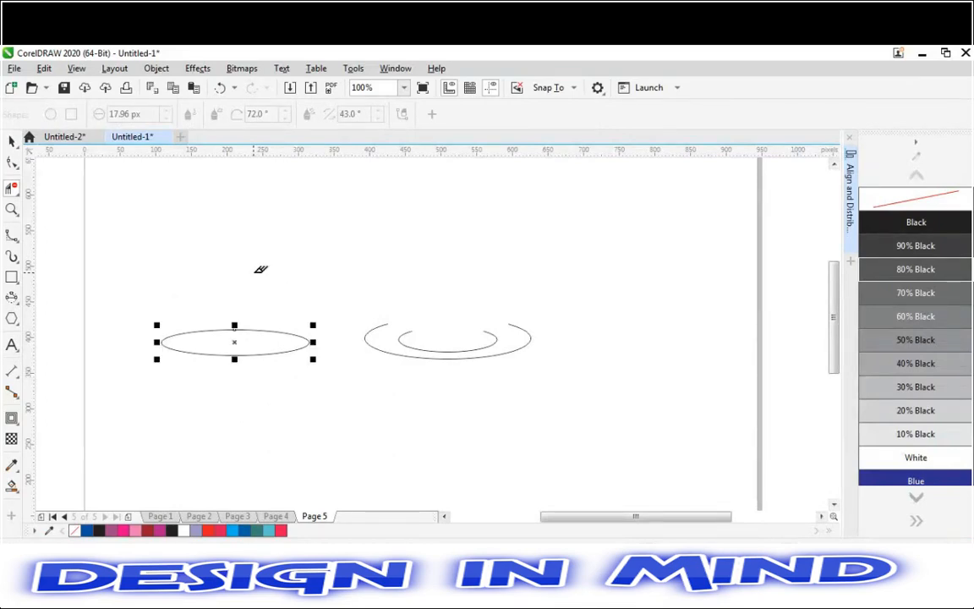
key("ctrl+z")
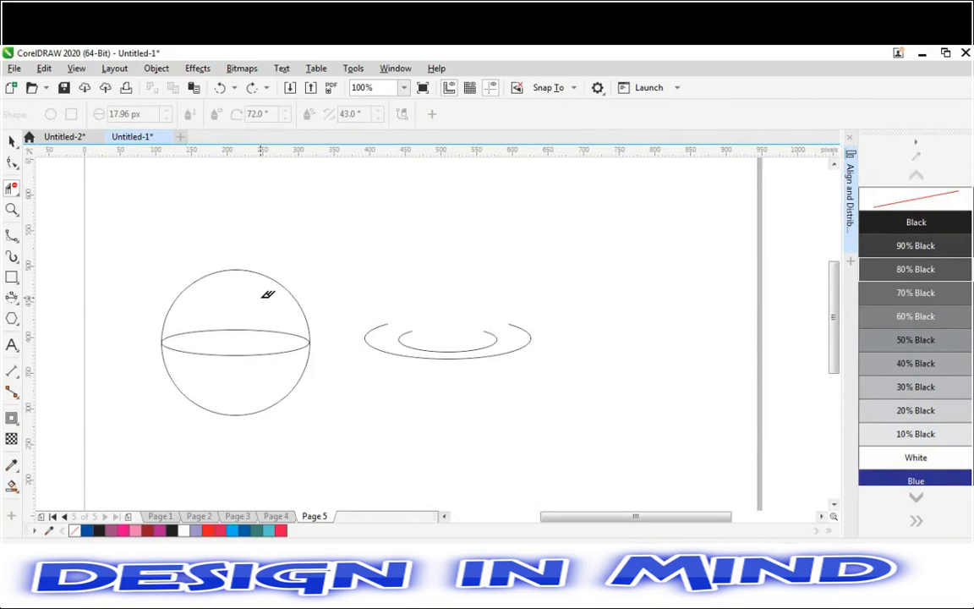
key("space")
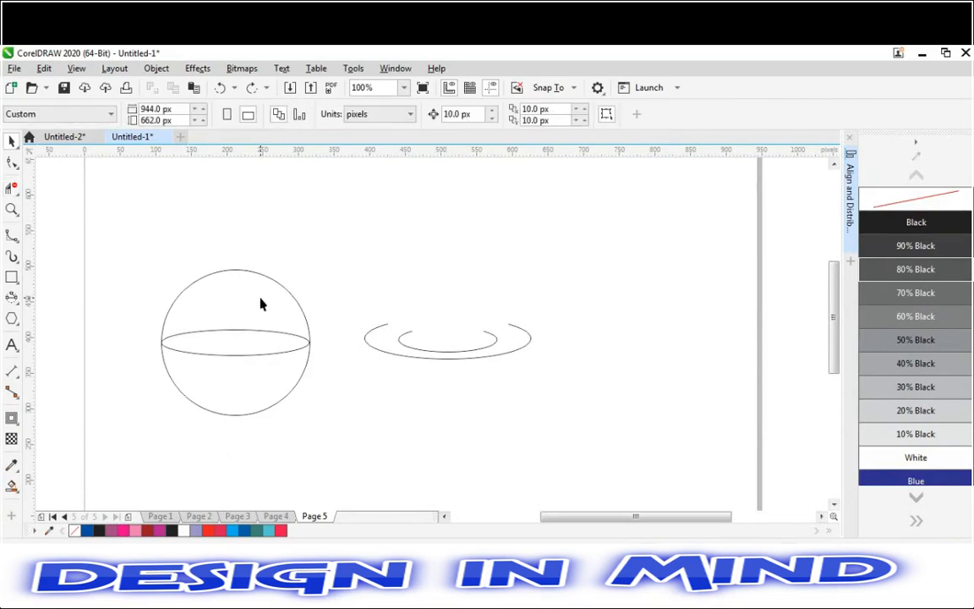
Step: Move the grouped circle and ellipse slightly upward, to about X 210.5, Y 408.5 px
left_click(260, 354)
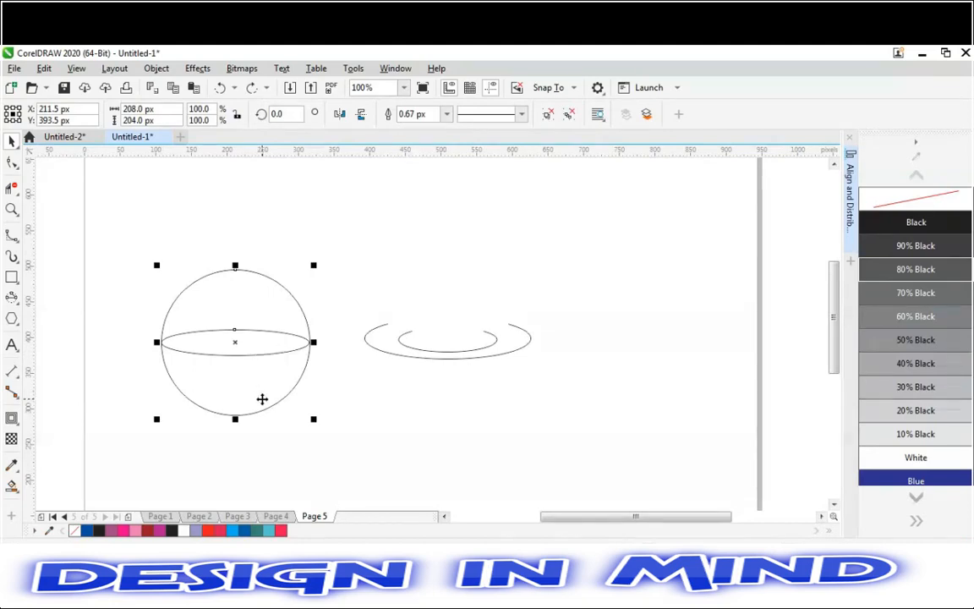
left_click(245, 428)
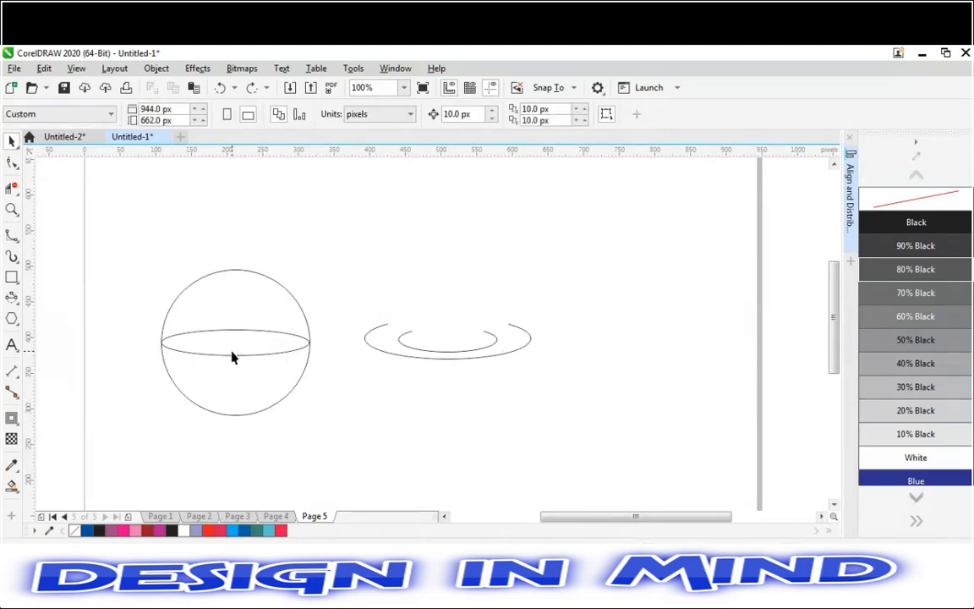
left_click(235, 353)
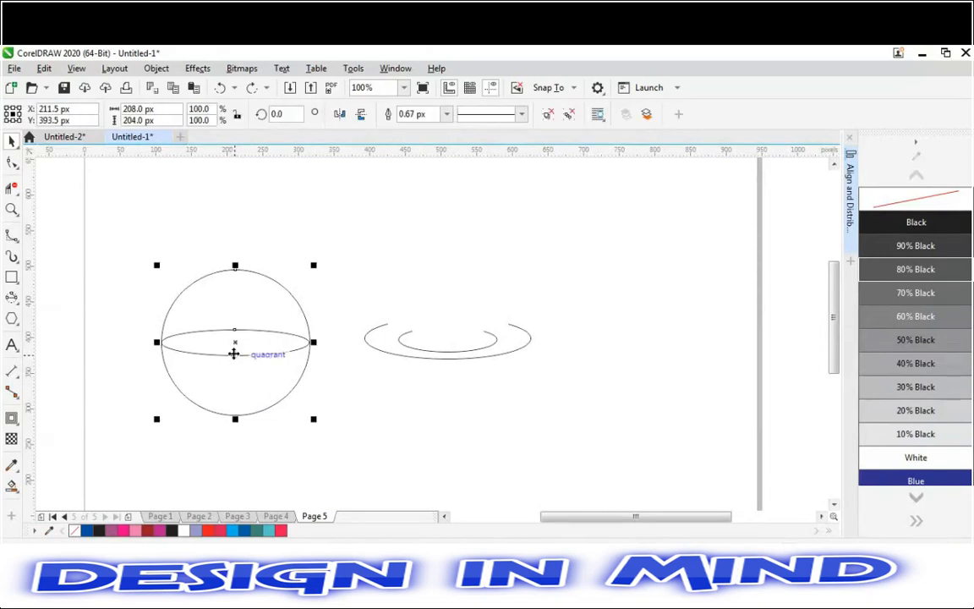
left_click(238, 398)
left_click(113, 389)
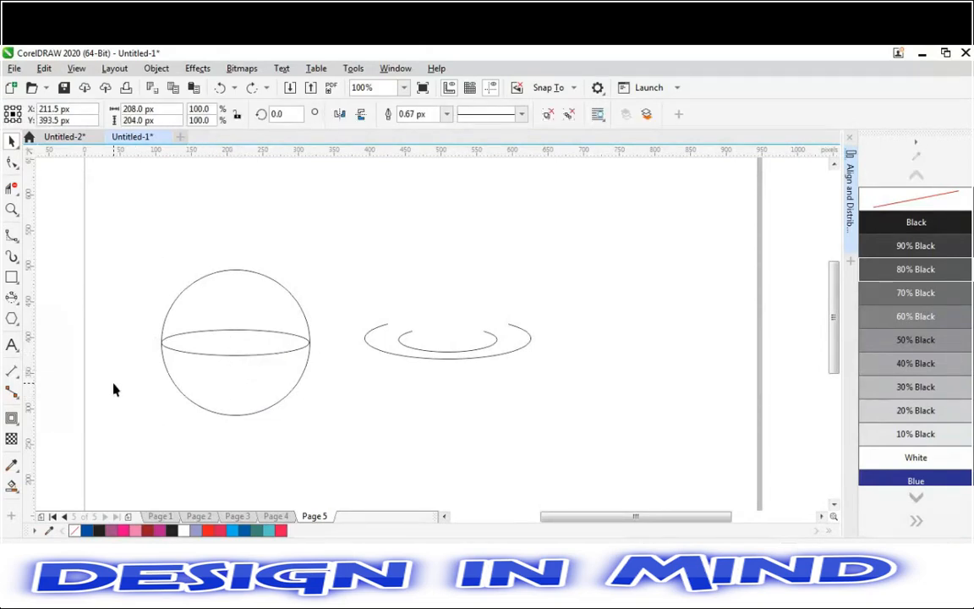
left_click(198, 355)
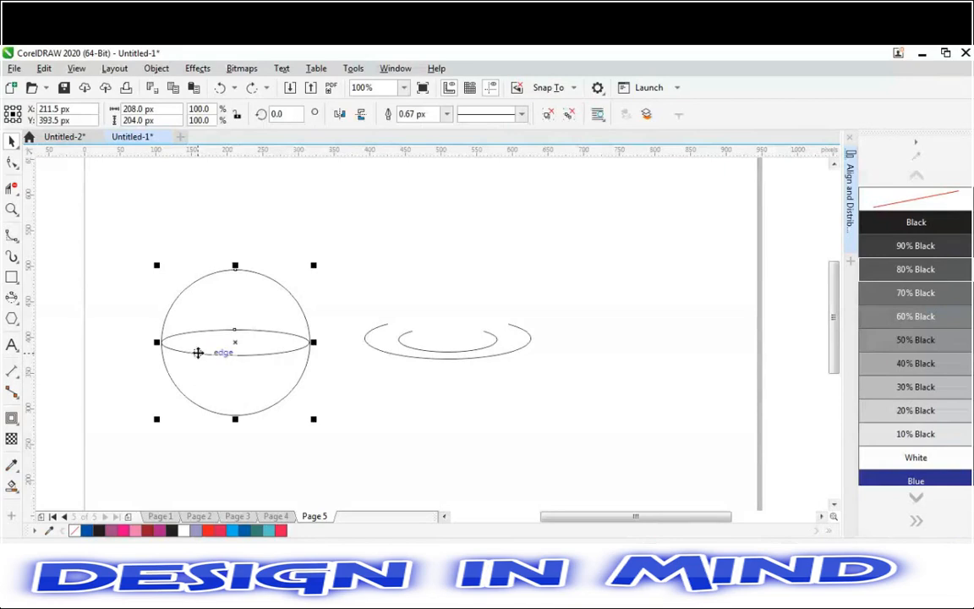
left_click_drag(198, 353, 198, 342)
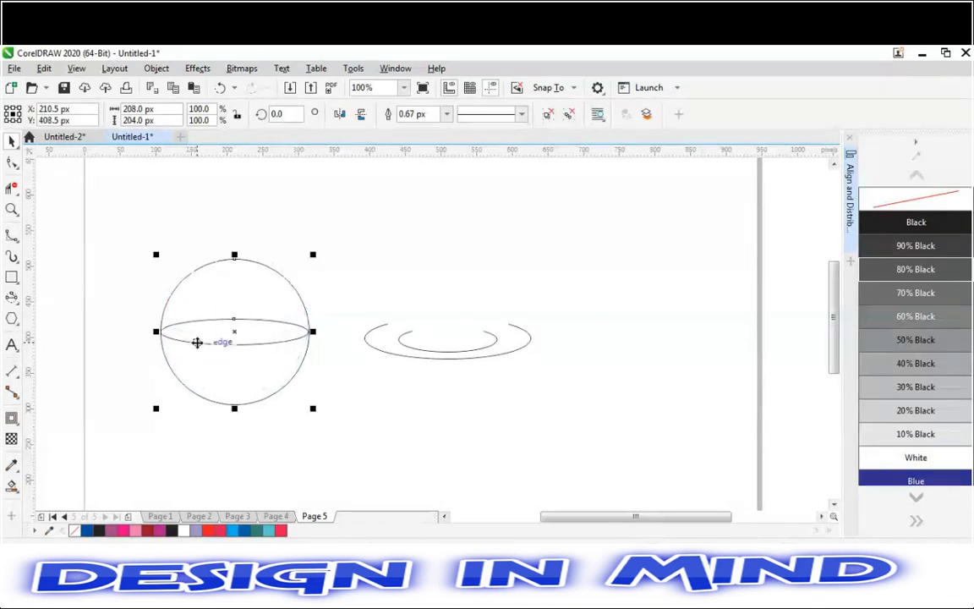
left_click(161, 224)
Step: Try again to remove the circle's upper segment with the Virtual Segment Delete tool, and undo the deletion
left_click(12, 187)
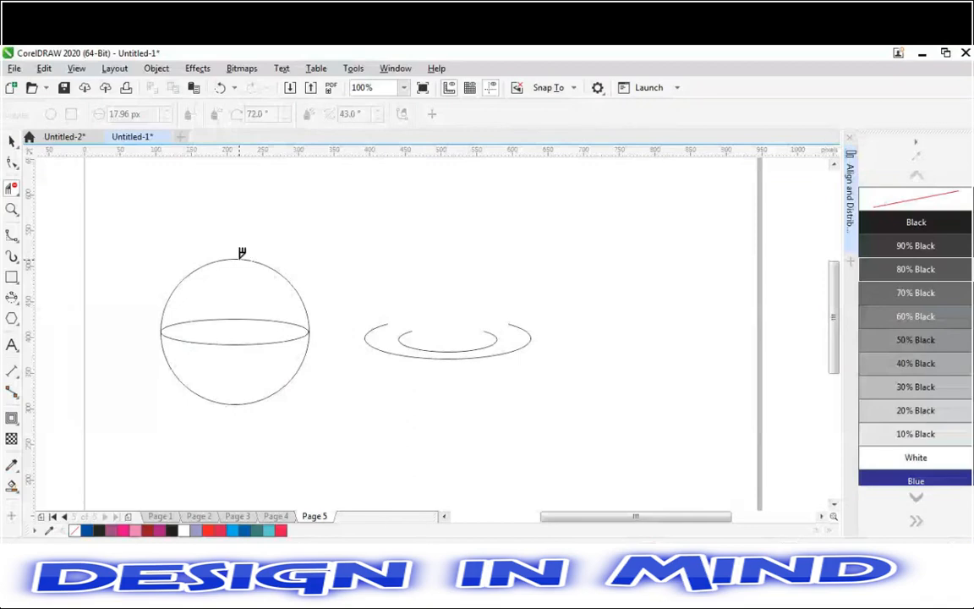
left_click(241, 260)
key("ctrl+z")
key("space")
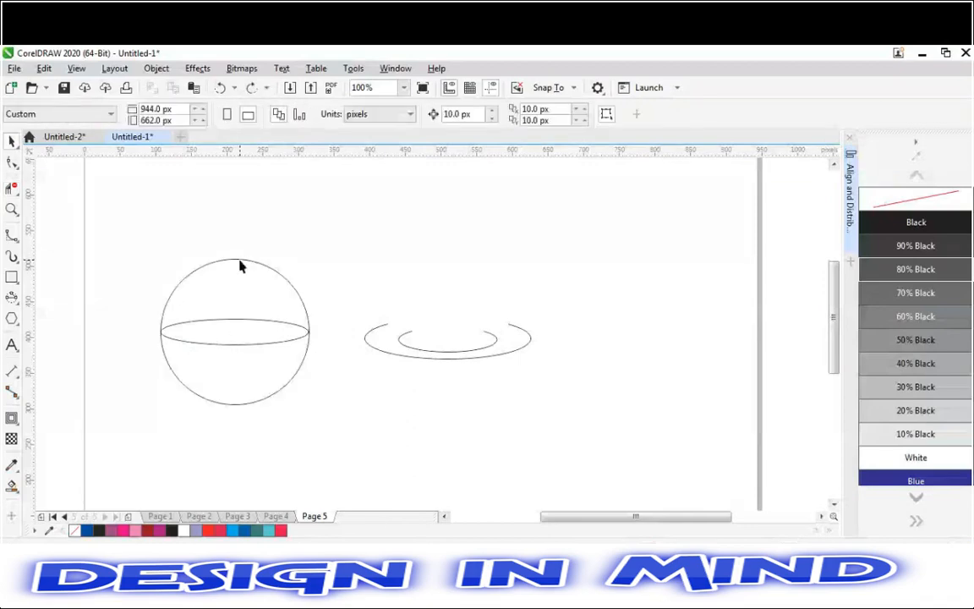
left_click(241, 266)
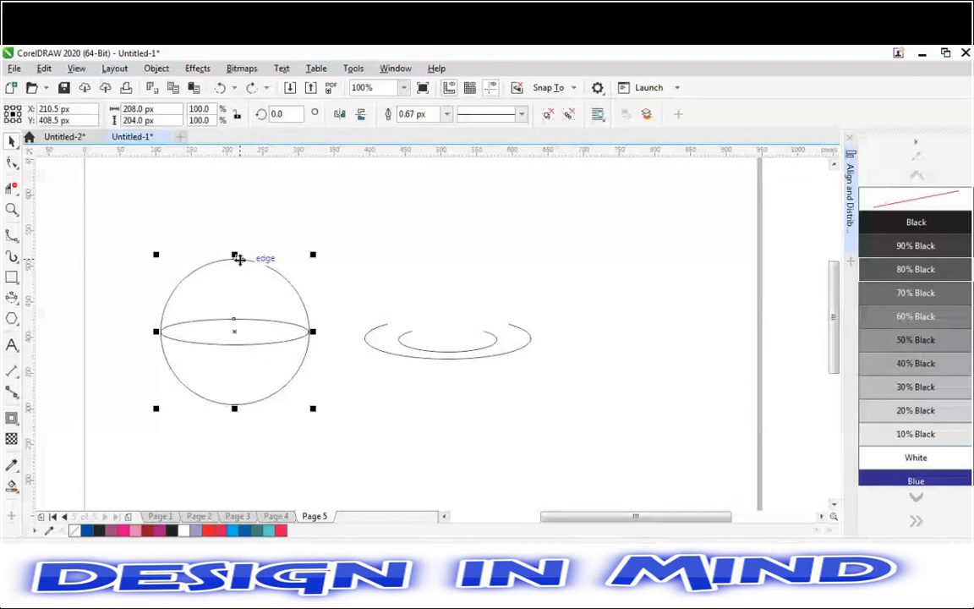
left_click(310, 251)
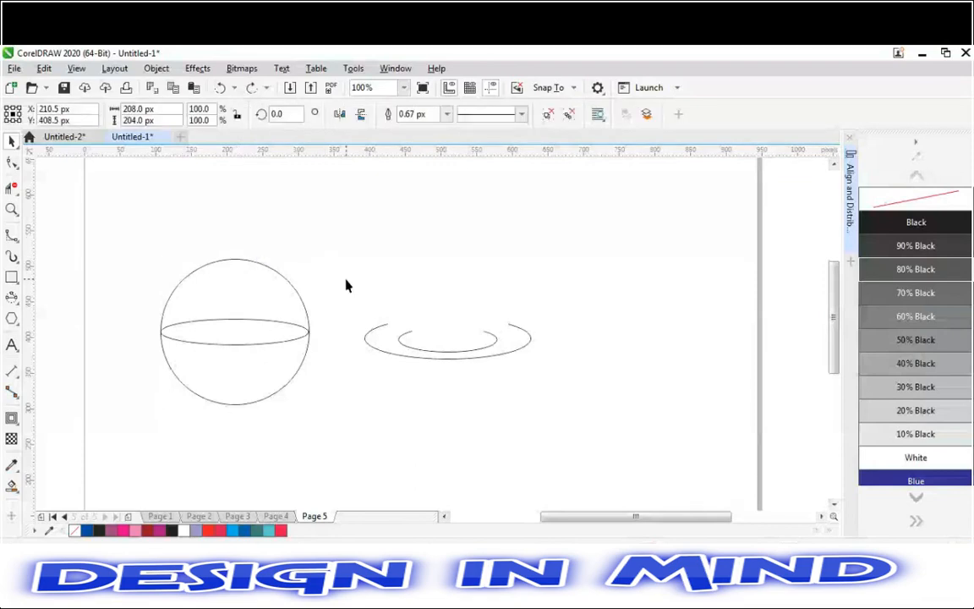
left_click(302, 338)
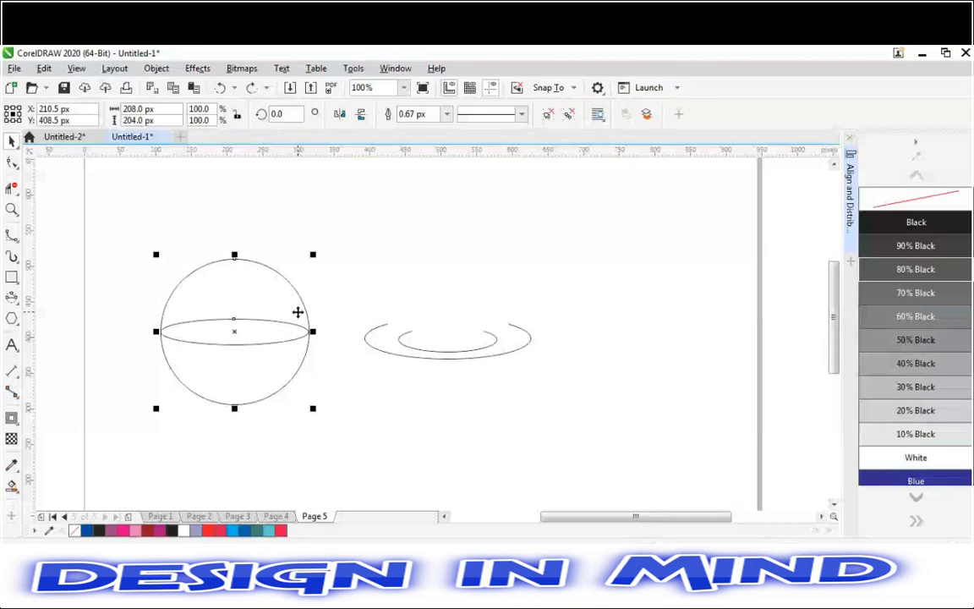
left_click(296, 344)
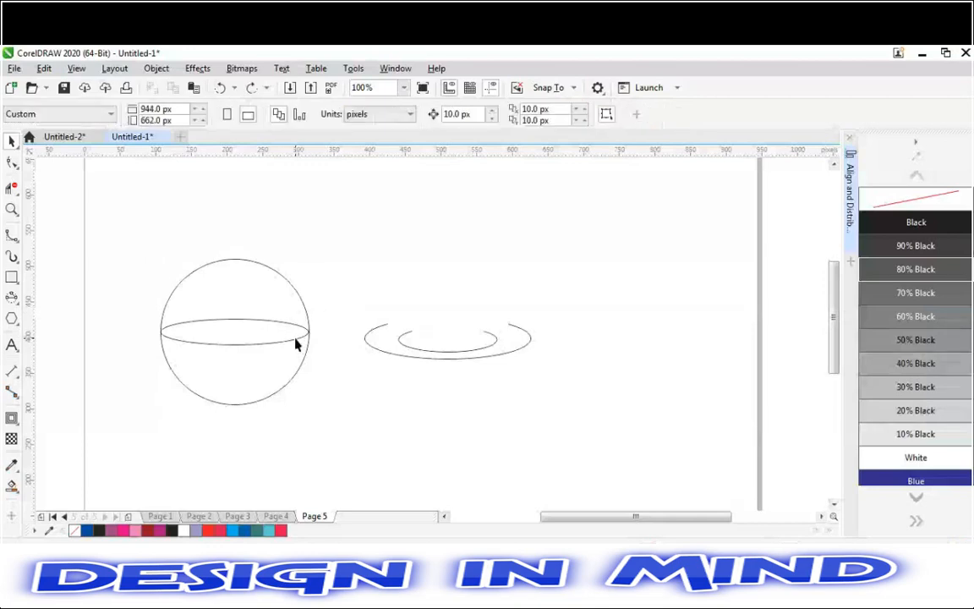
left_click(295, 338)
left_click(361, 279)
Step: Scale the grouped circle and ellipse to about 167 by 164 px and place it above the concentric arcs, at about X 512, Y 477 px
left_click_drag(191, 287, 388, 266)
left_click_drag(412, 248, 246, 268)
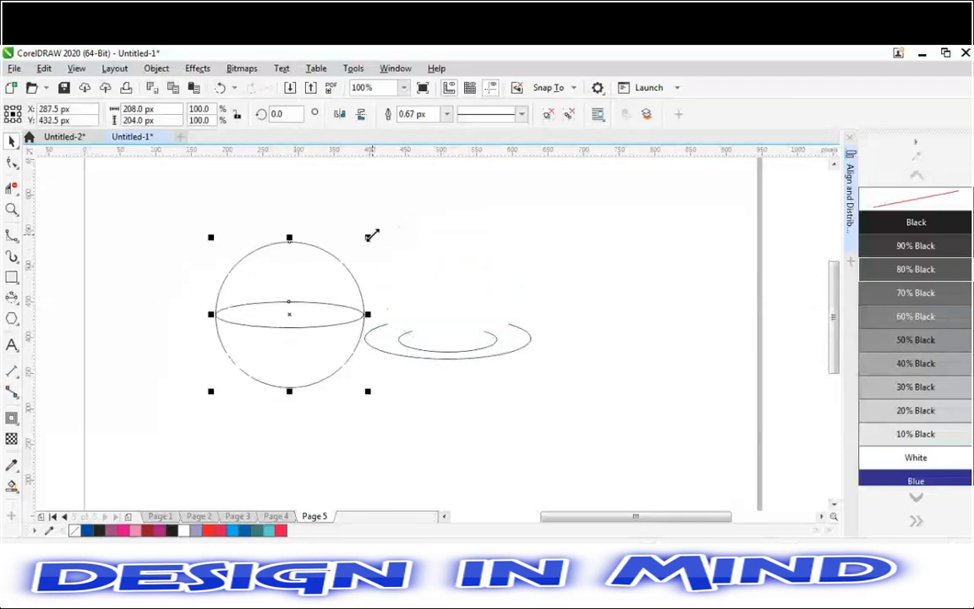
left_click_drag(363, 252, 382, 255)
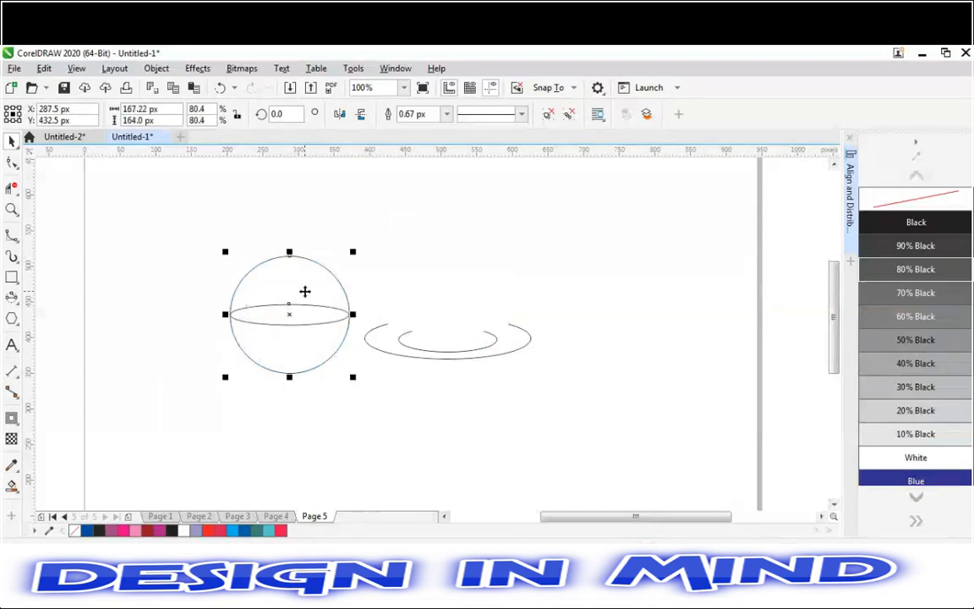
left_click_drag(305, 291, 465, 259)
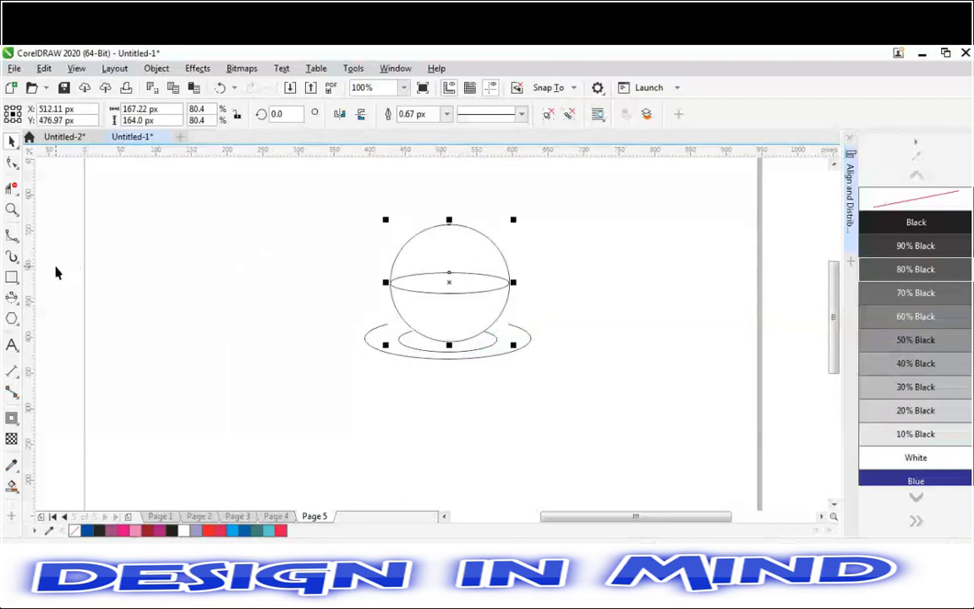
left_click(291, 310)
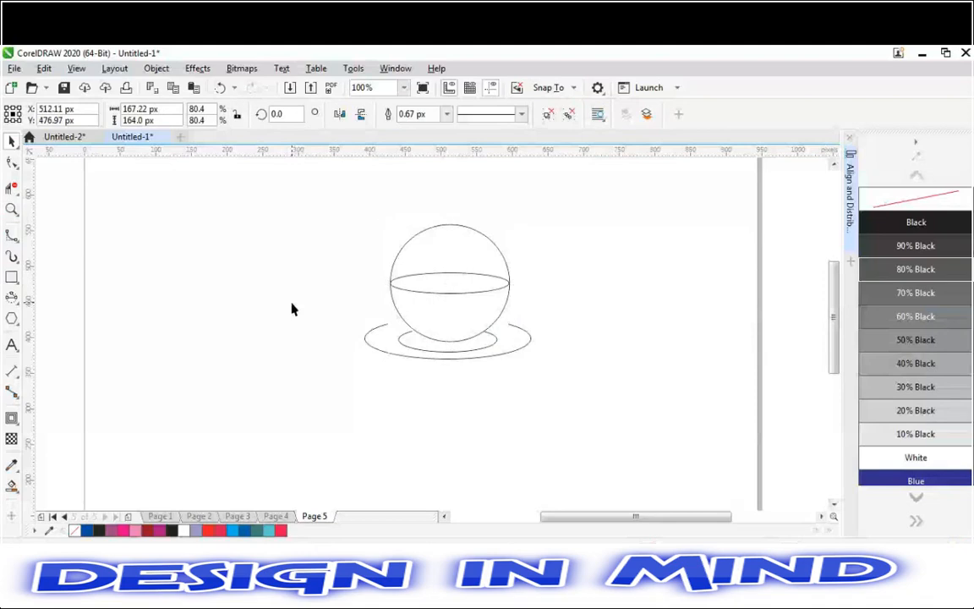
left_click(444, 292)
left_click(444, 293)
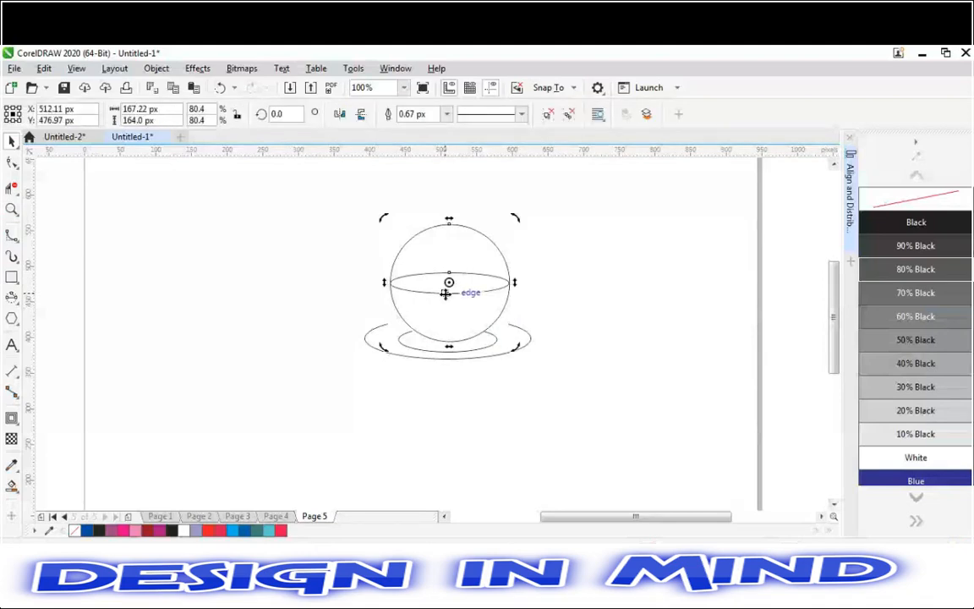
left_click(541, 298)
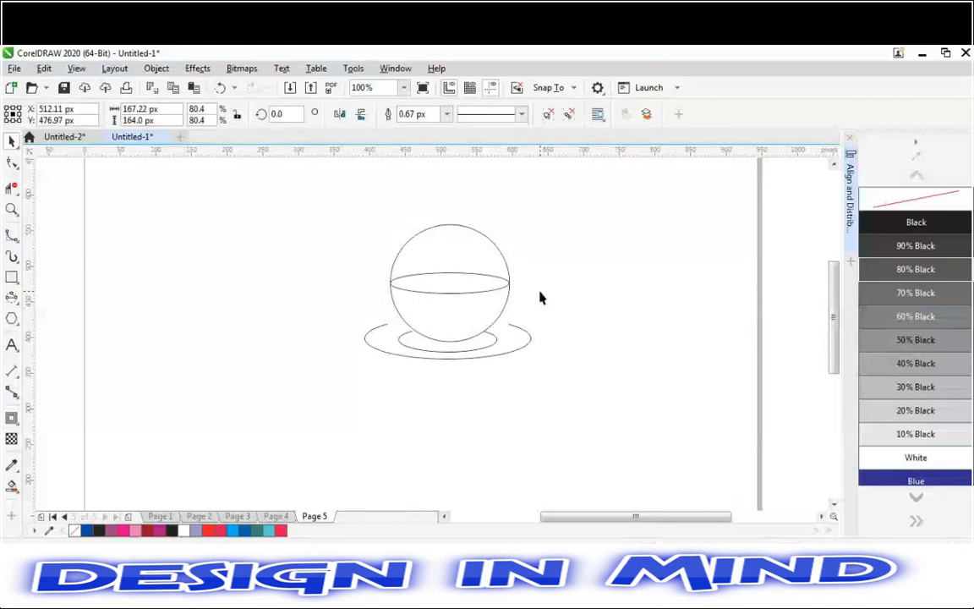
Step: Ungroup the circle and its horizontal ellipse
left_click(448, 293)
key("z")
left_click(449, 293)
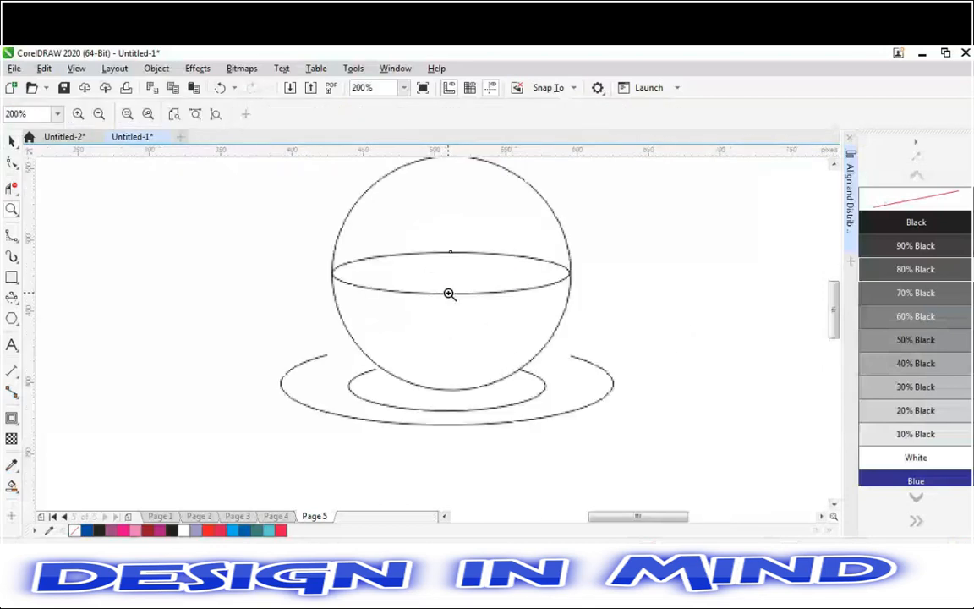
left_click(449, 293)
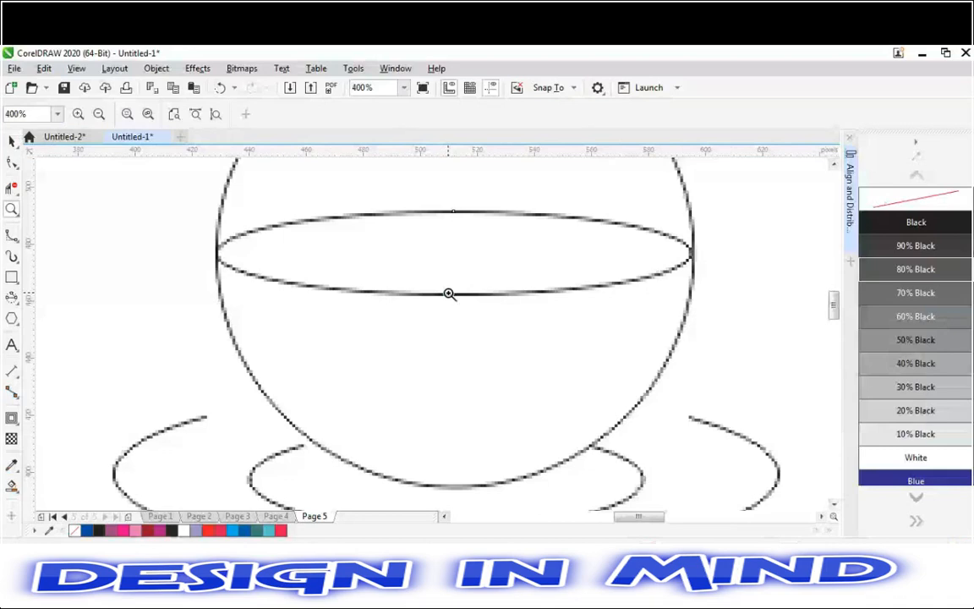
right_click(449, 293)
right_click(448, 293)
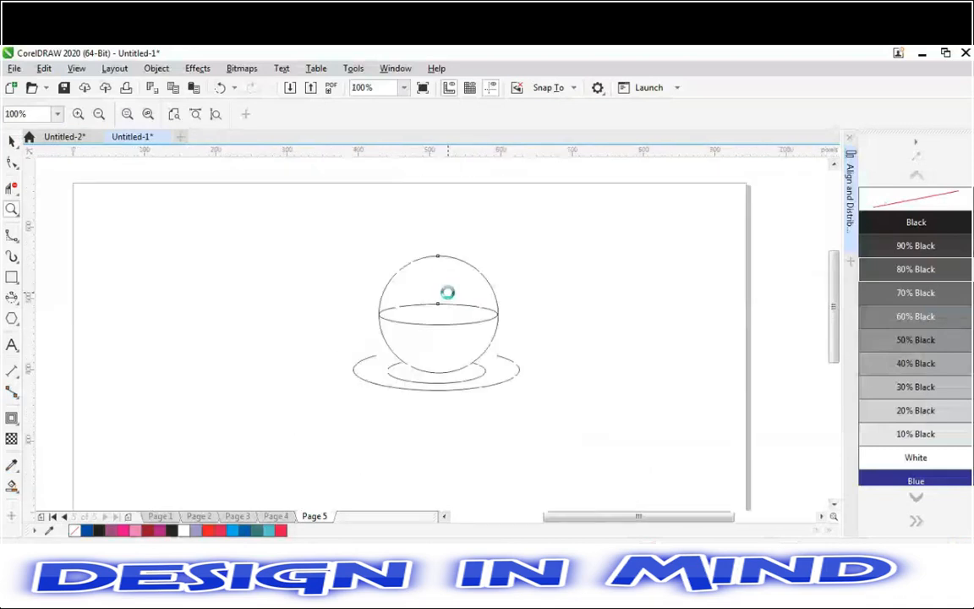
left_click(448, 293)
key("space")
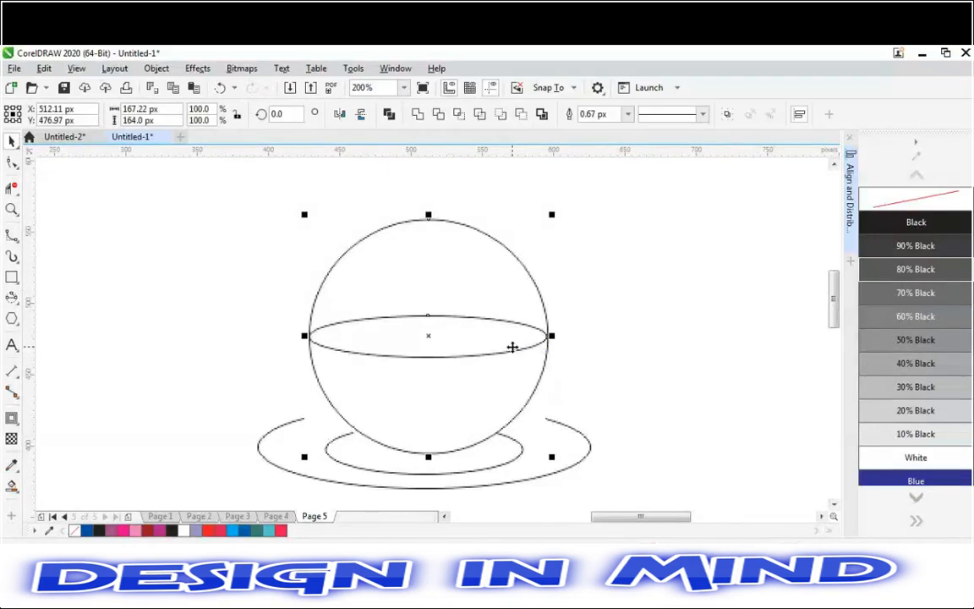
left_click(676, 320)
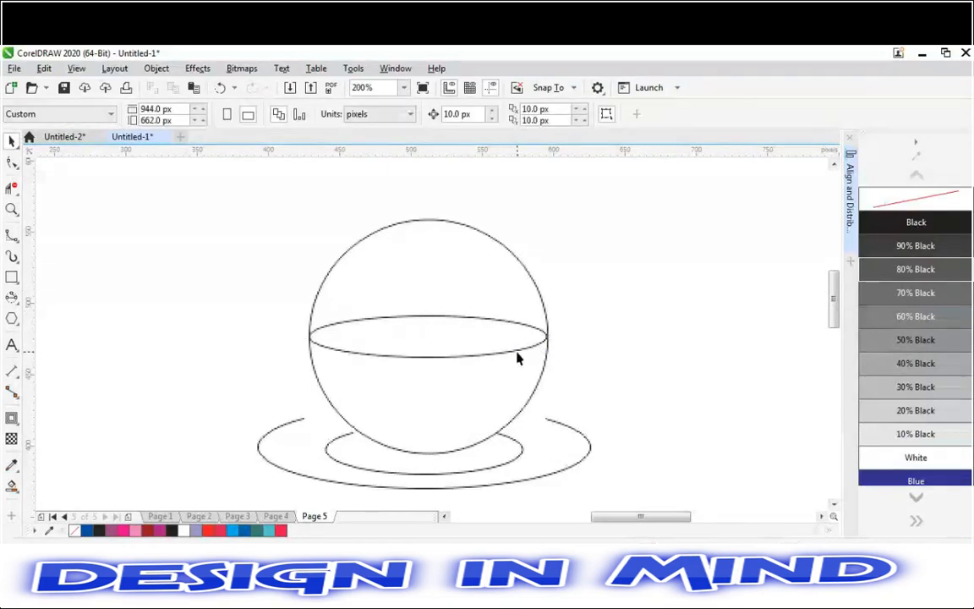
Step: Widen the horizontal ellipse to 167.22 px so that its right end meets the circle's edge
left_click(517, 353)
left_click(620, 326)
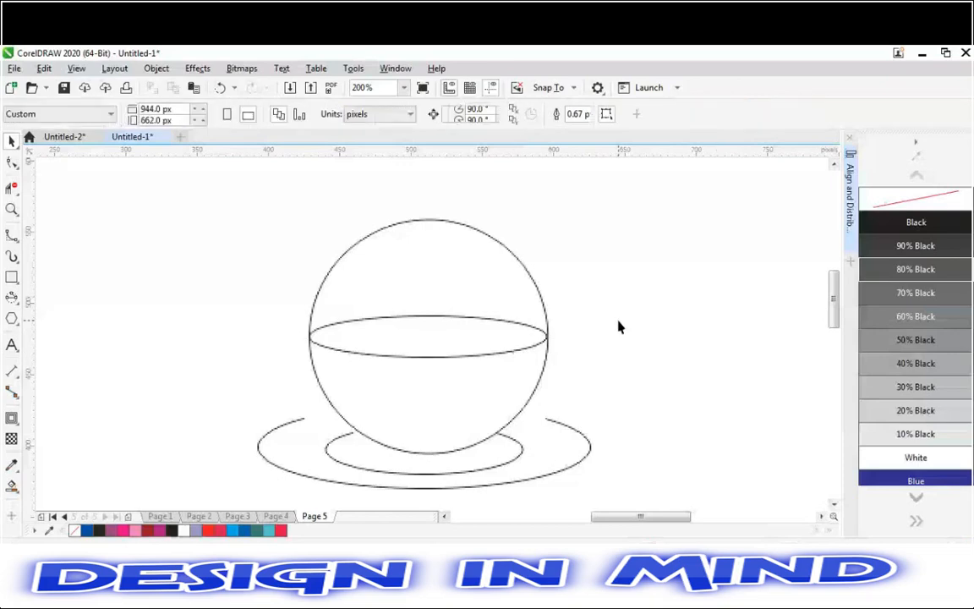
left_click(525, 326)
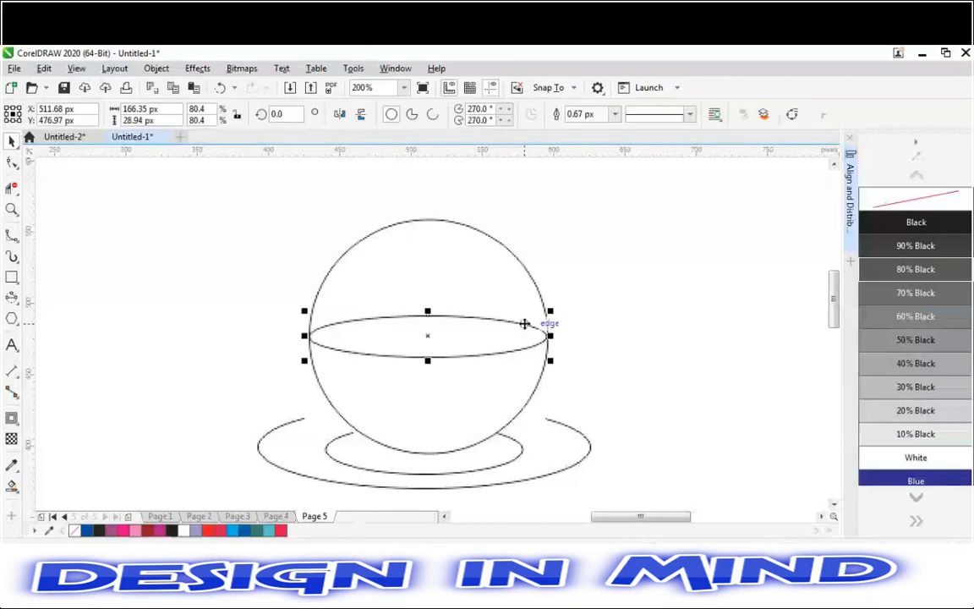
left_click_drag(550, 335, 551, 335)
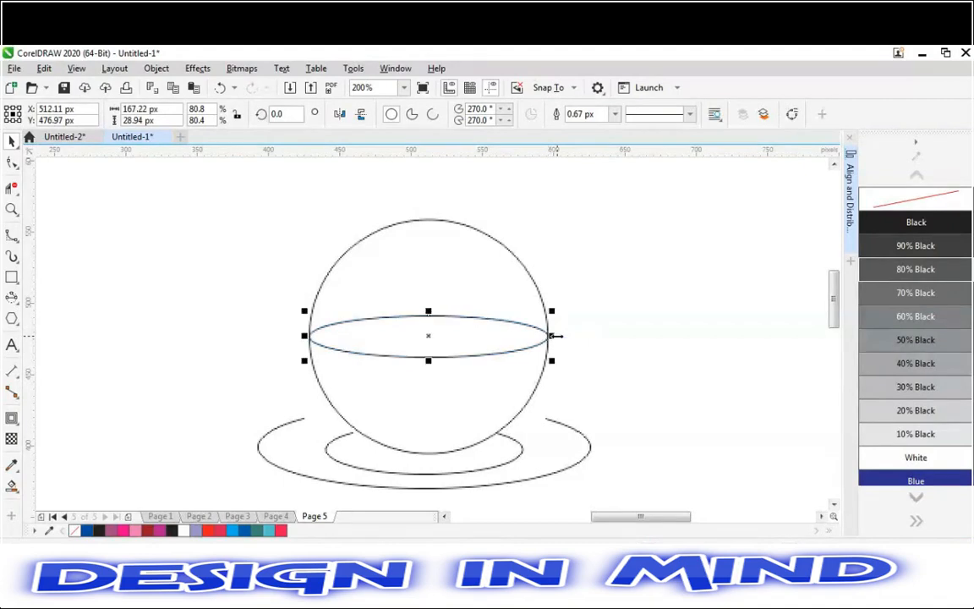
left_click(633, 328)
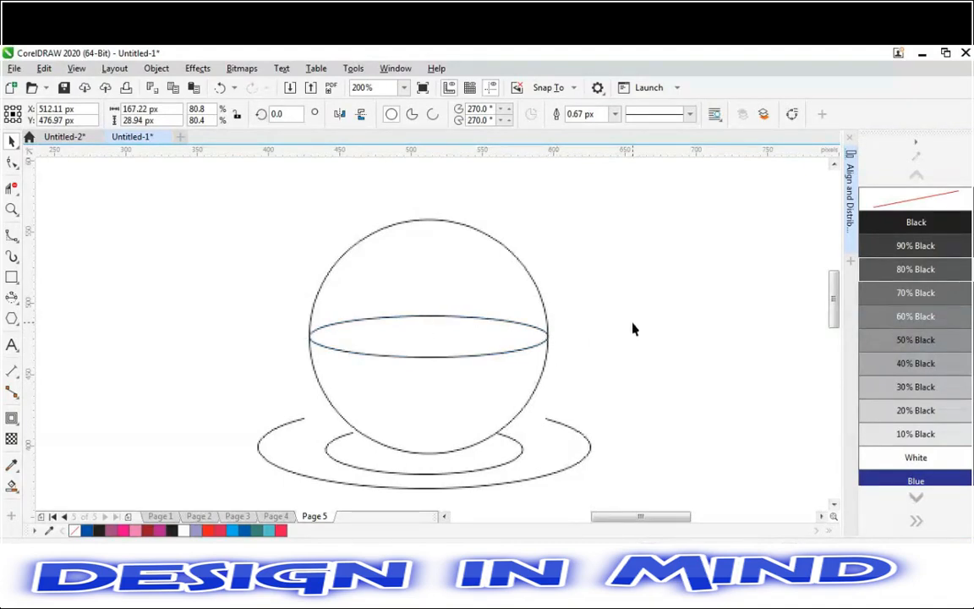
left_click(311, 341)
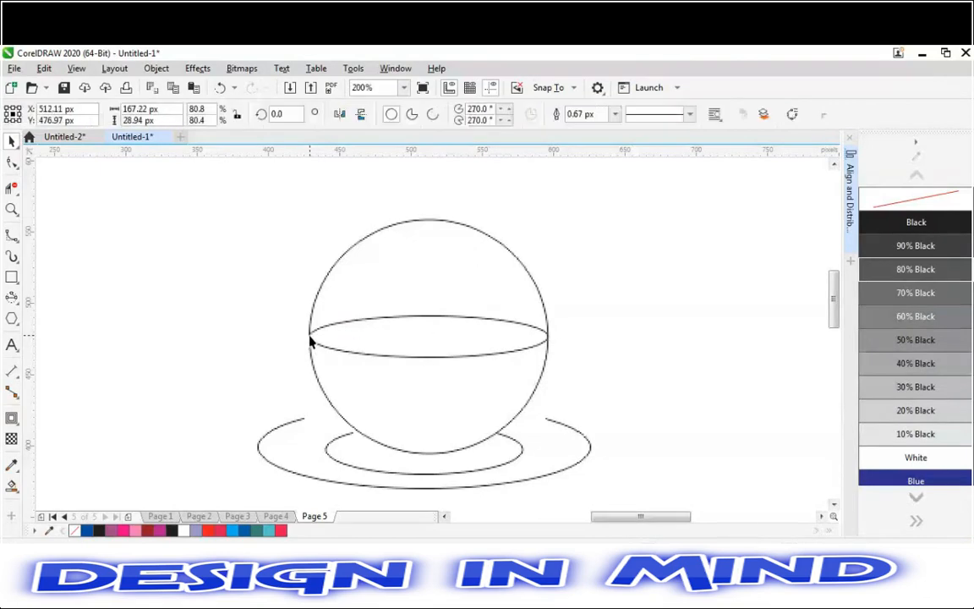
left_click(329, 286)
left_click(307, 248)
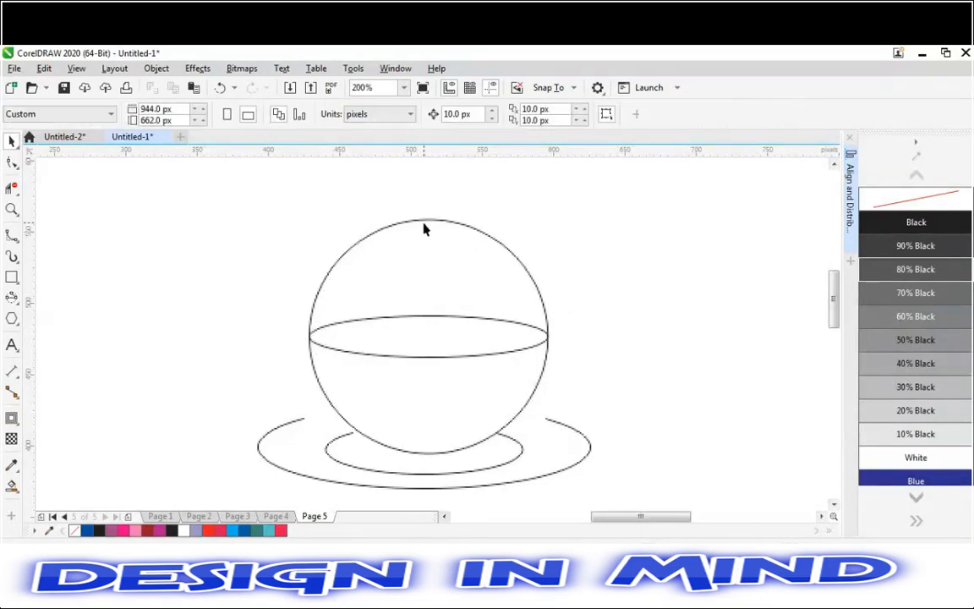
left_click(423, 219)
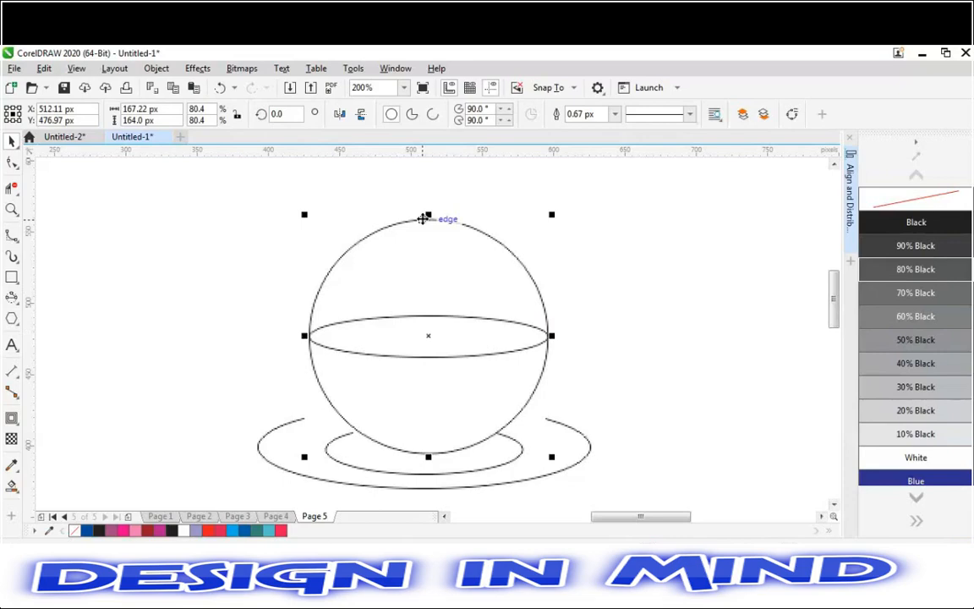
left_click(423, 219)
left_click(400, 279)
Step: Select the horizontal ellipse together with the circle and group them again
left_click(410, 356)
left_click(396, 302, "shift")
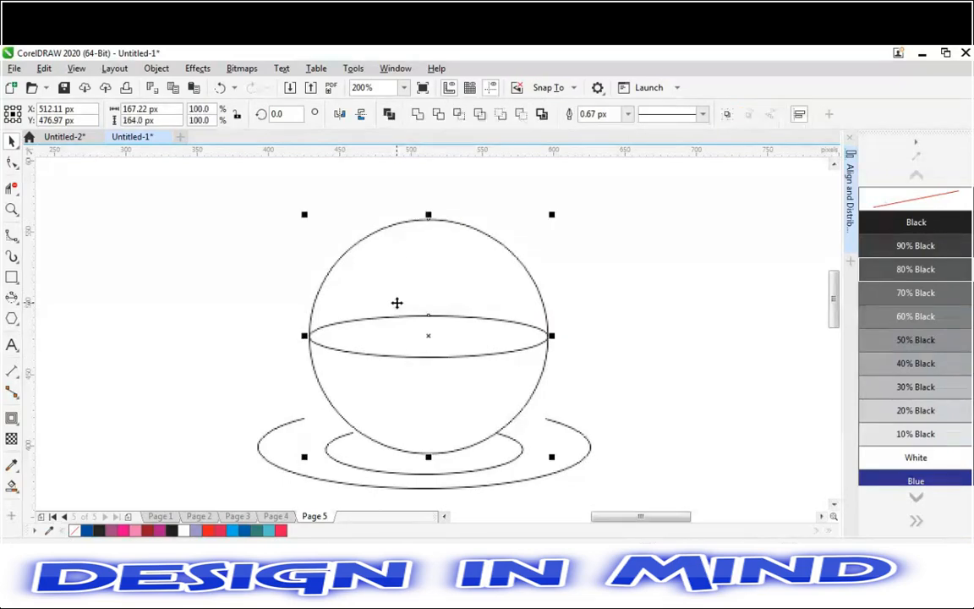
key("ctrl+t")
left_click(278, 246)
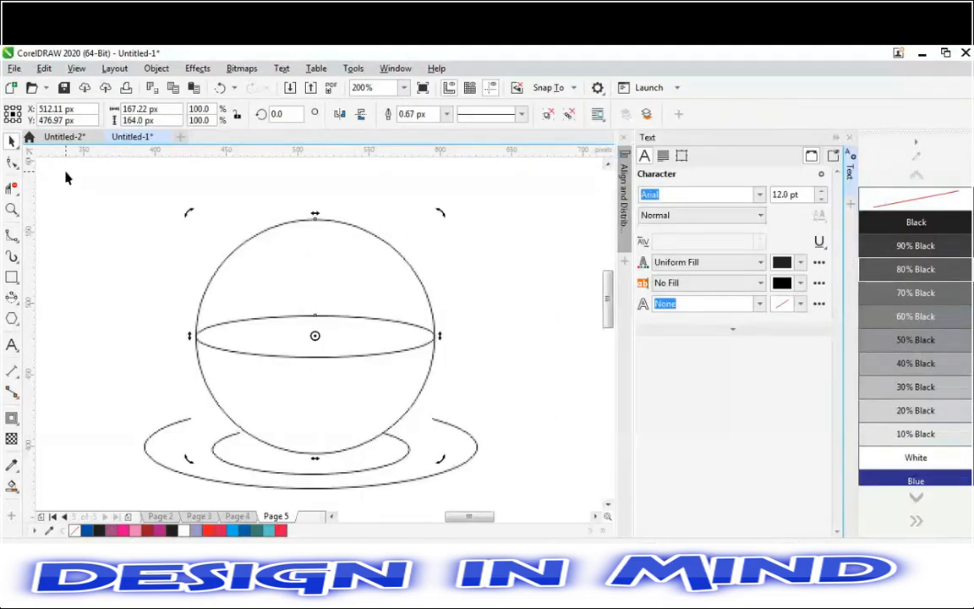
Step: Remove the circle's segment above the ellipse with the Virtual Segment Delete tool, leaving a bowl shape
left_click(12, 188)
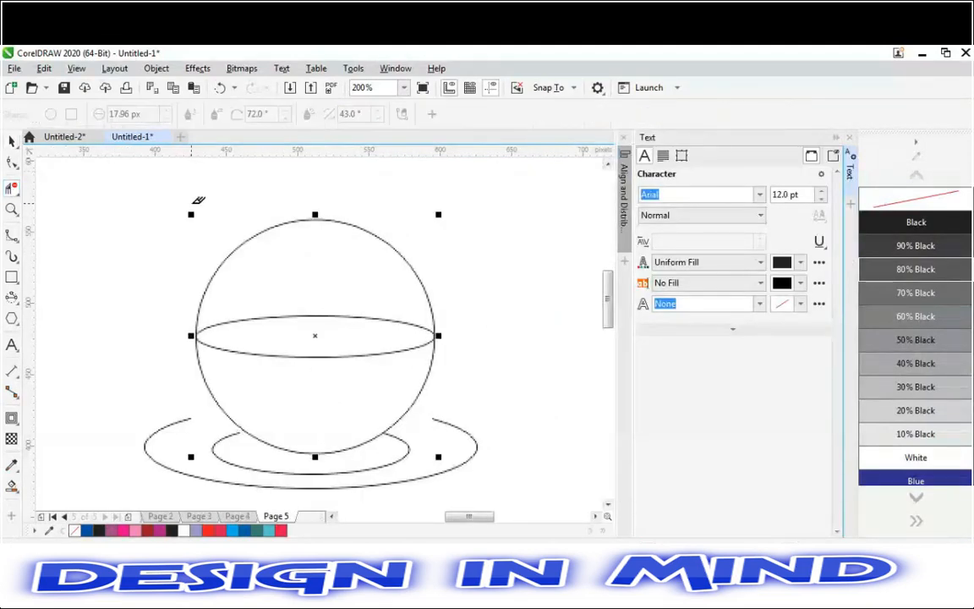
left_click(264, 226)
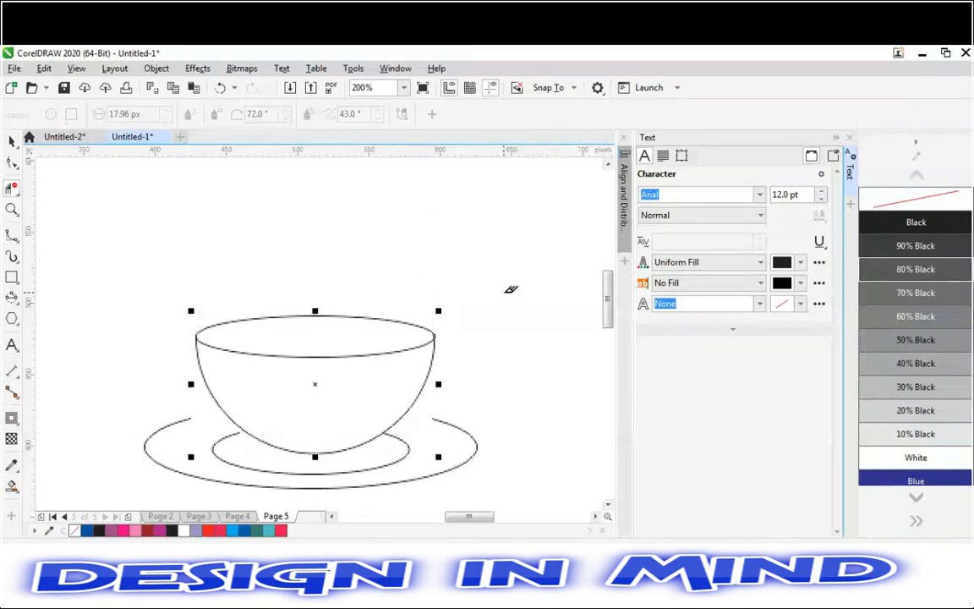
left_click(836, 139)
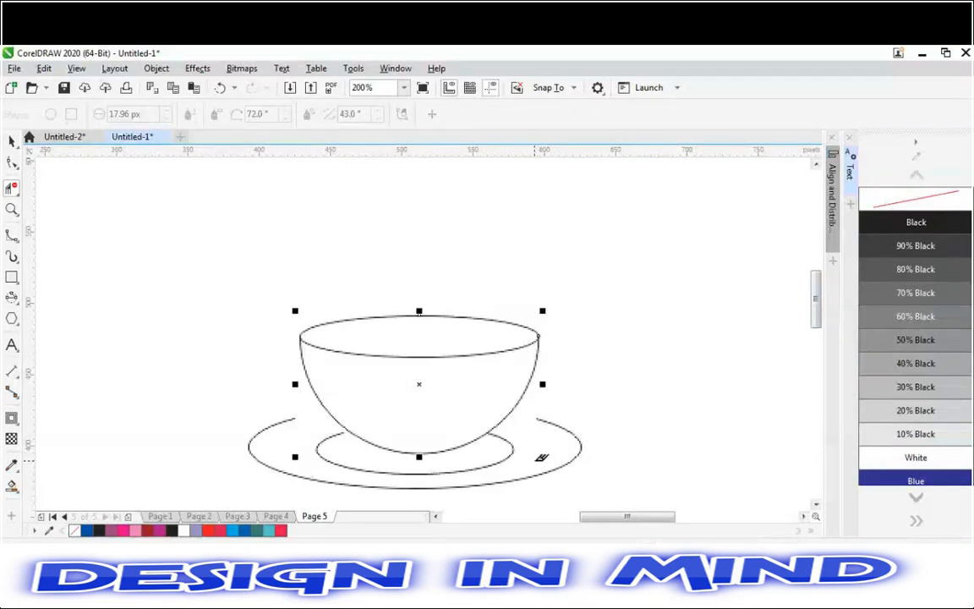
Step: Scale the bowl and its rim ellipse down about their centre to 151.51 × 87.41 px, then deselect them
left_click(587, 440)
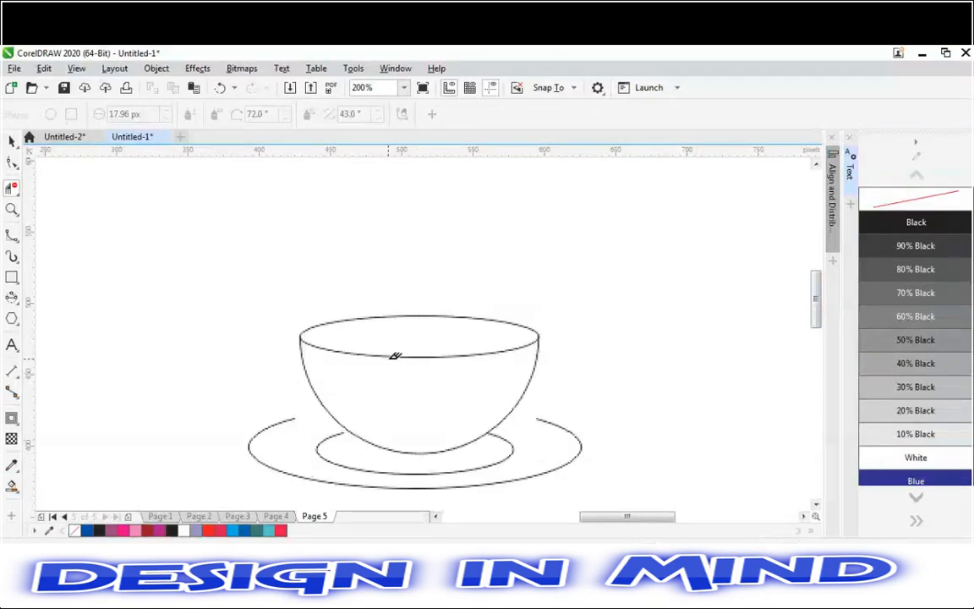
left_click(13, 141)
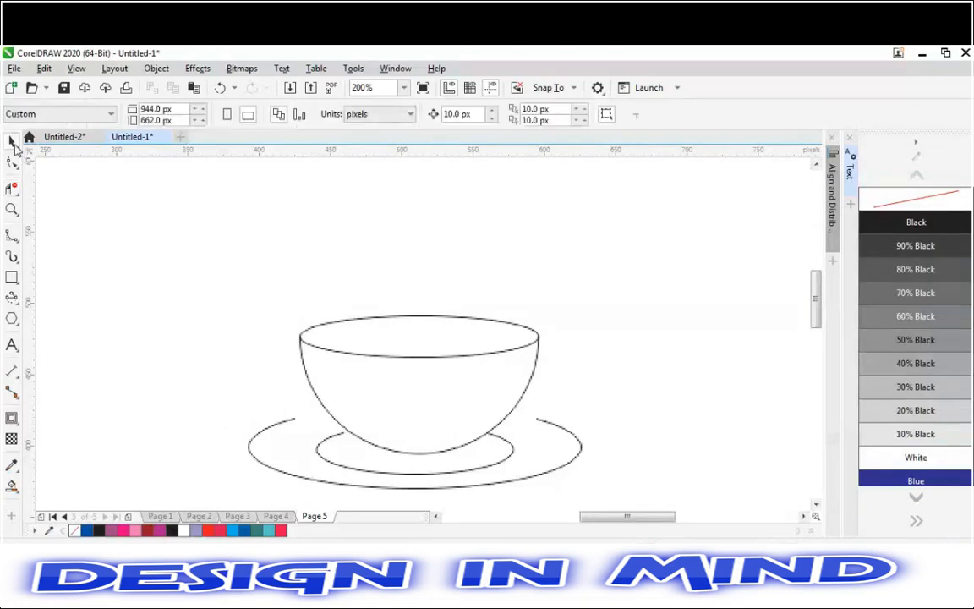
left_click(353, 409)
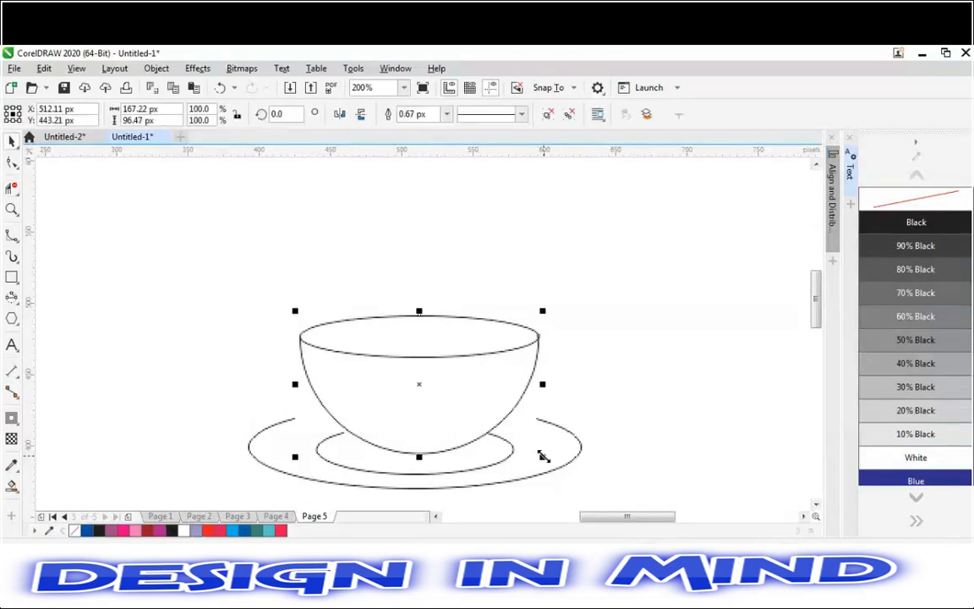
left_click_drag(540, 453, 539, 456)
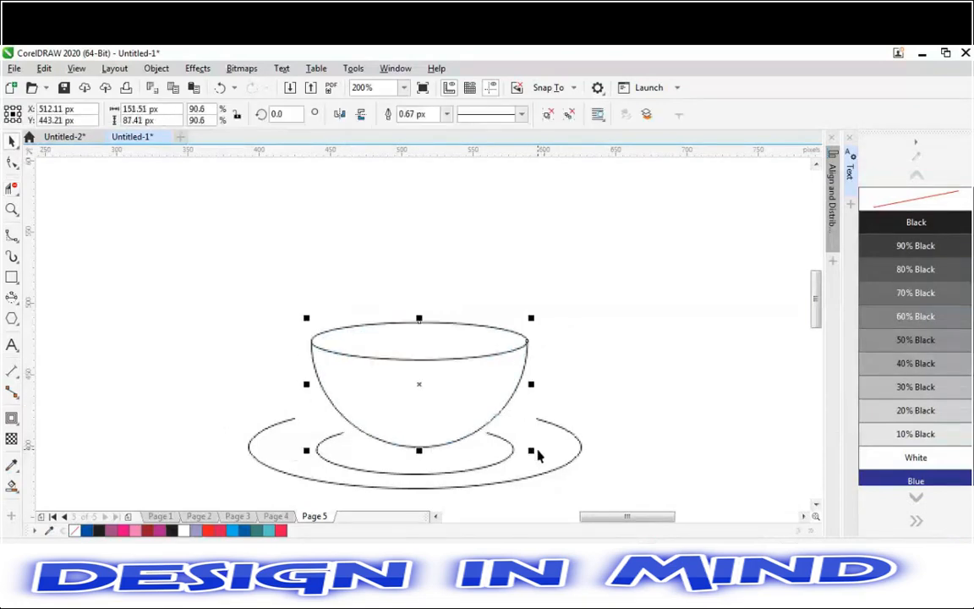
left_click(611, 407)
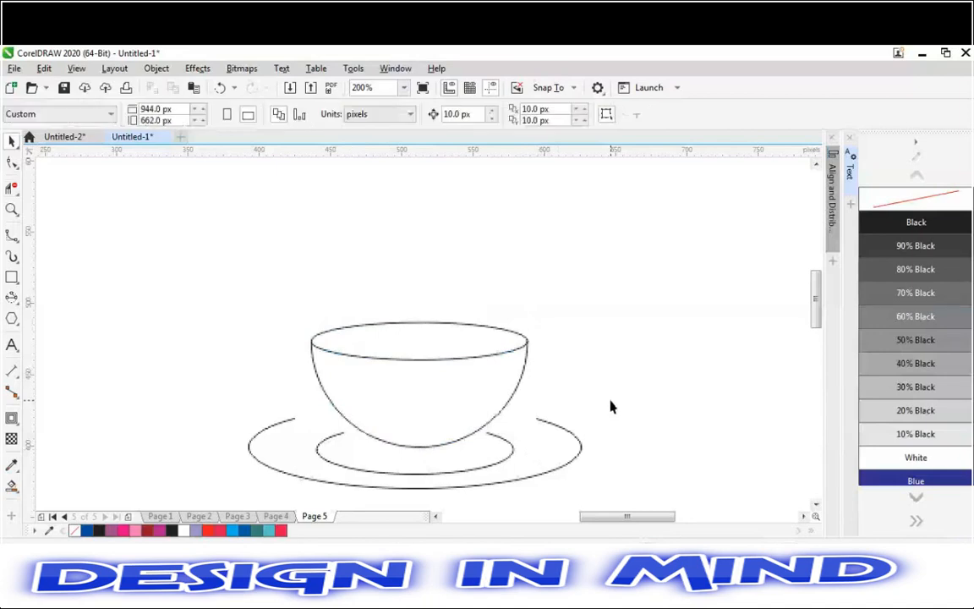
Step: Select the cup group and switch the Artistic Media tool to its Preset mode
left_click(816, 506)
scroll(736, 457, "down", 2)
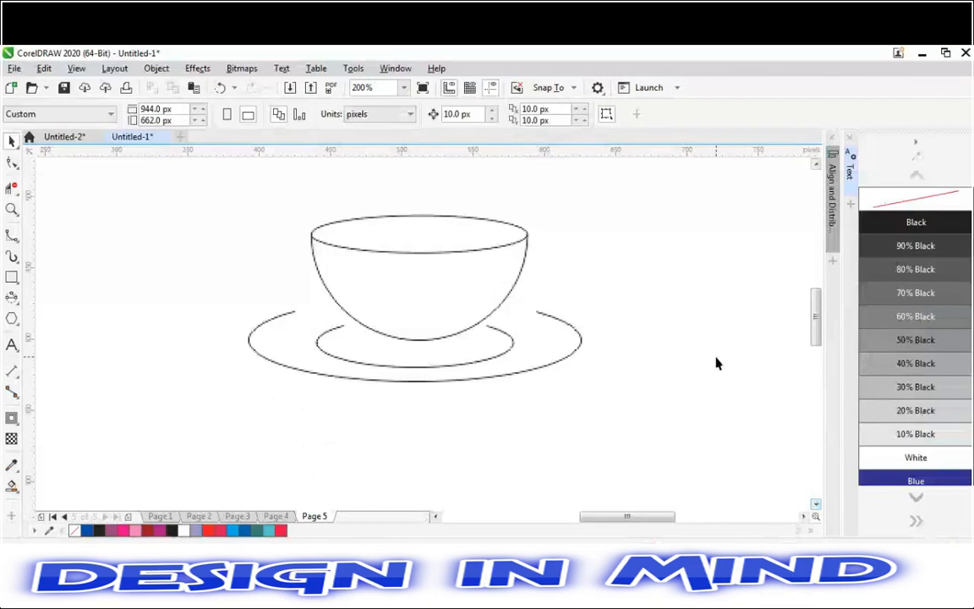
key("z")
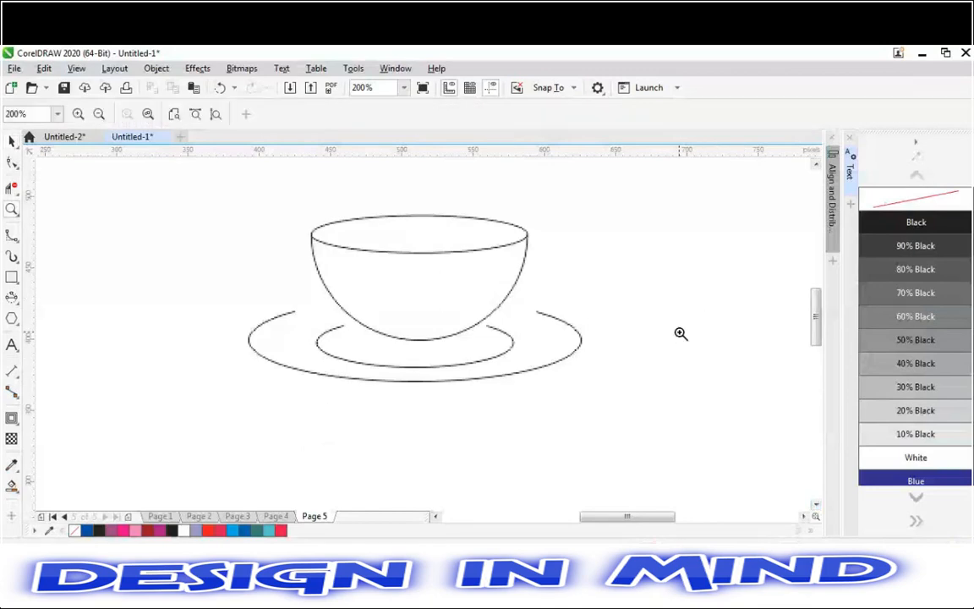
right_click(681, 333)
left_click(679, 333)
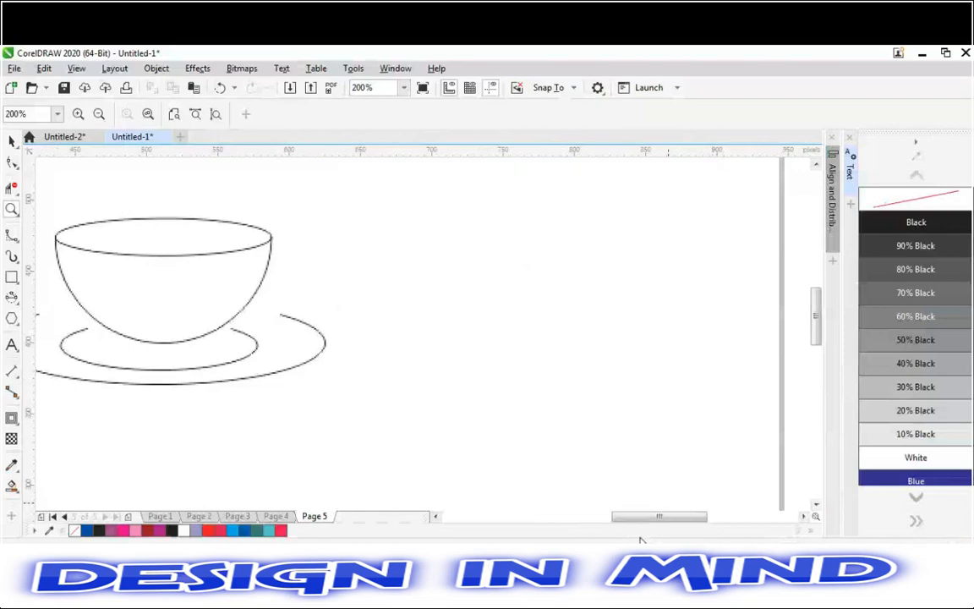
left_click_drag(635, 518, 593, 518)
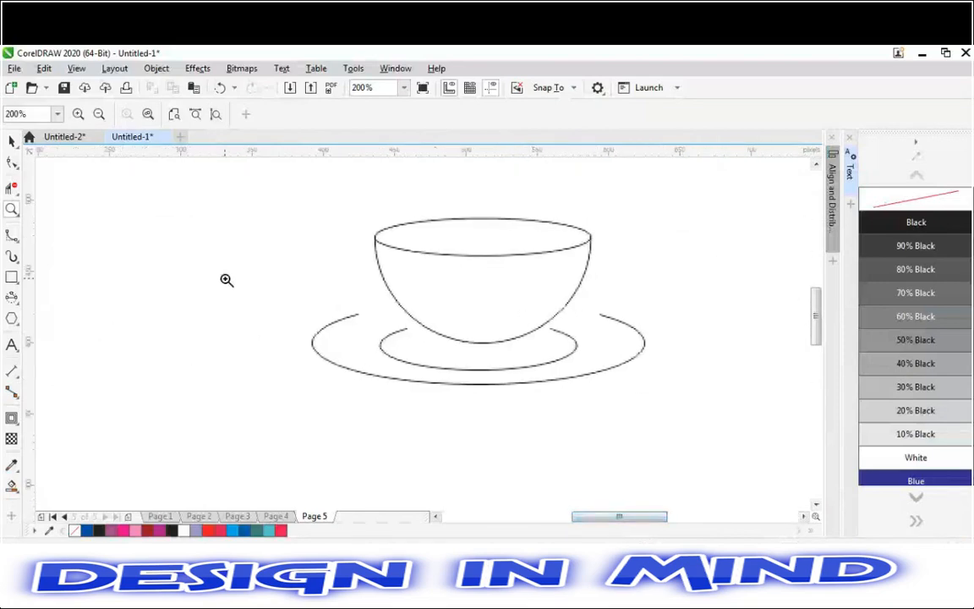
key("space")
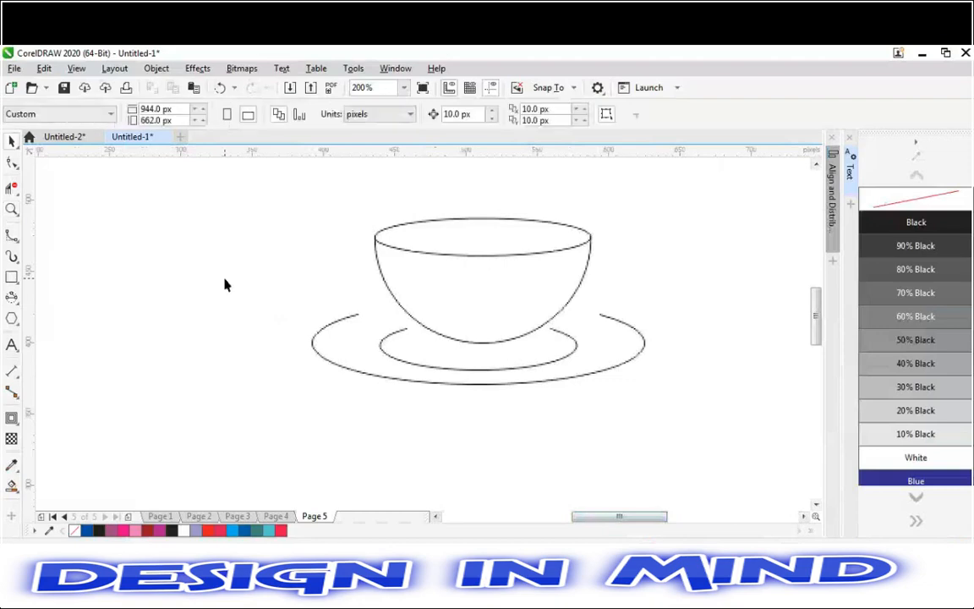
left_click(420, 251)
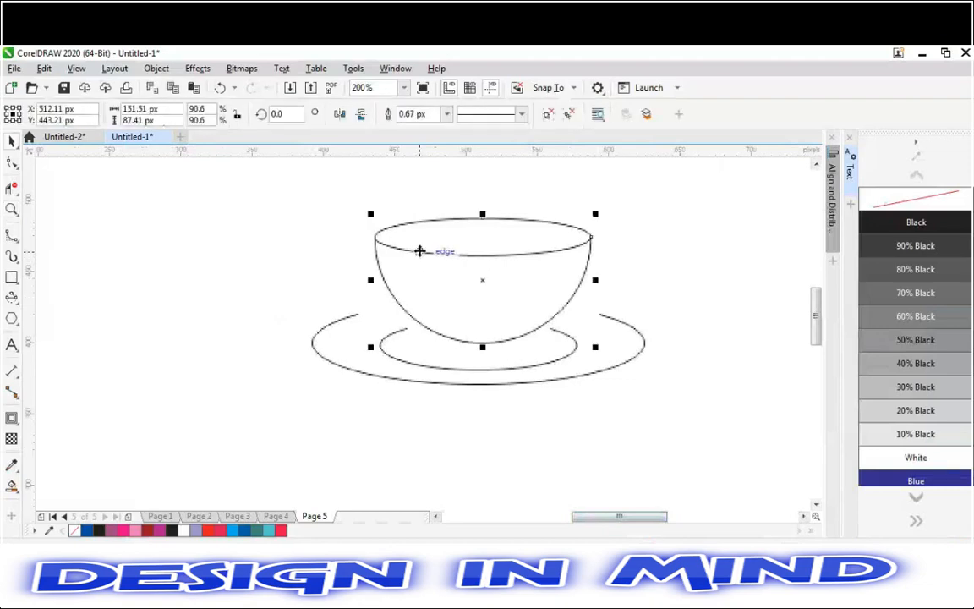
key("i")
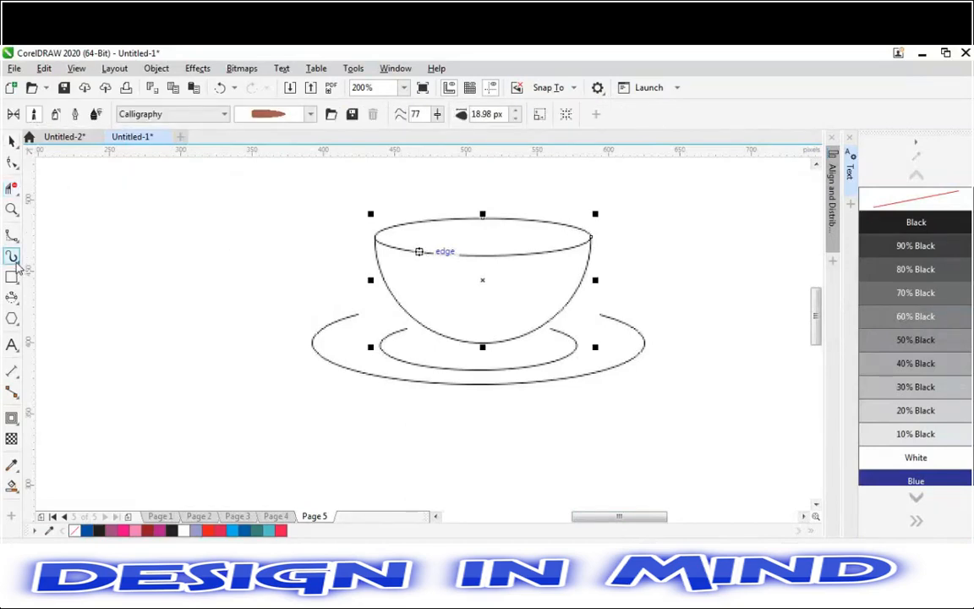
left_click(14, 113)
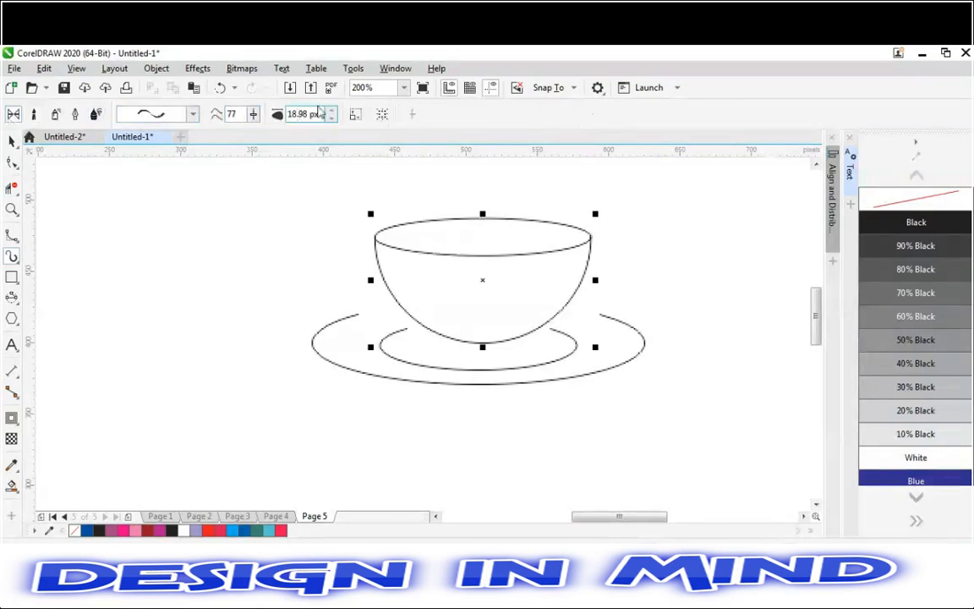
Step: Apply the preset stroke that tapers at both ends to the cup, with a stroke width of 22.98 px
left_click(194, 115)
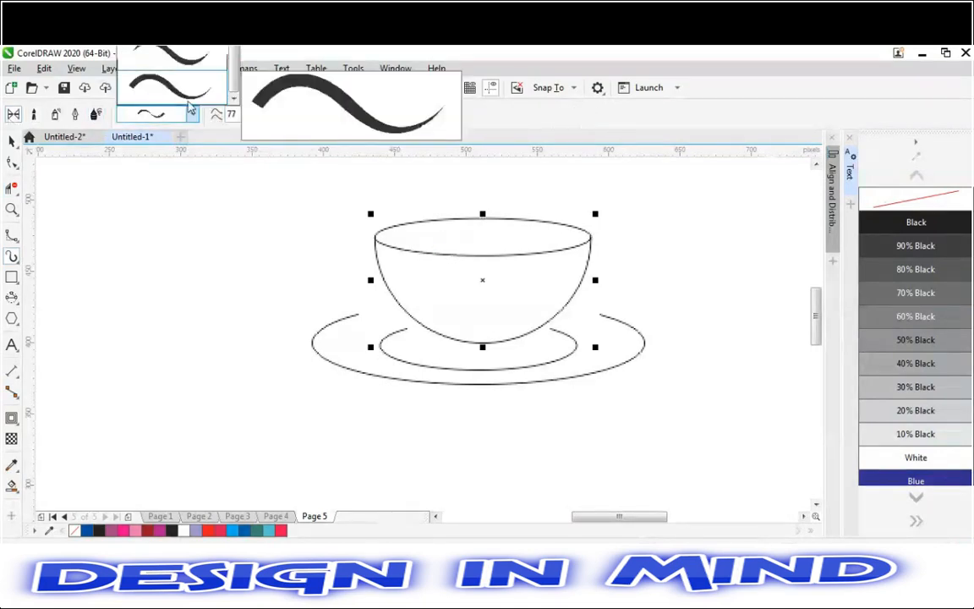
left_click(190, 105)
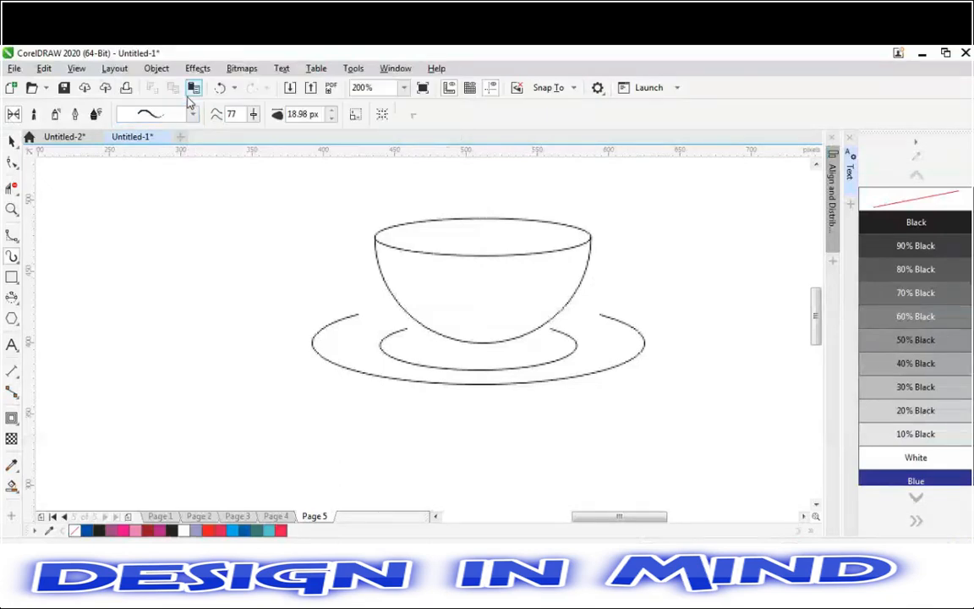
left_click(194, 114)
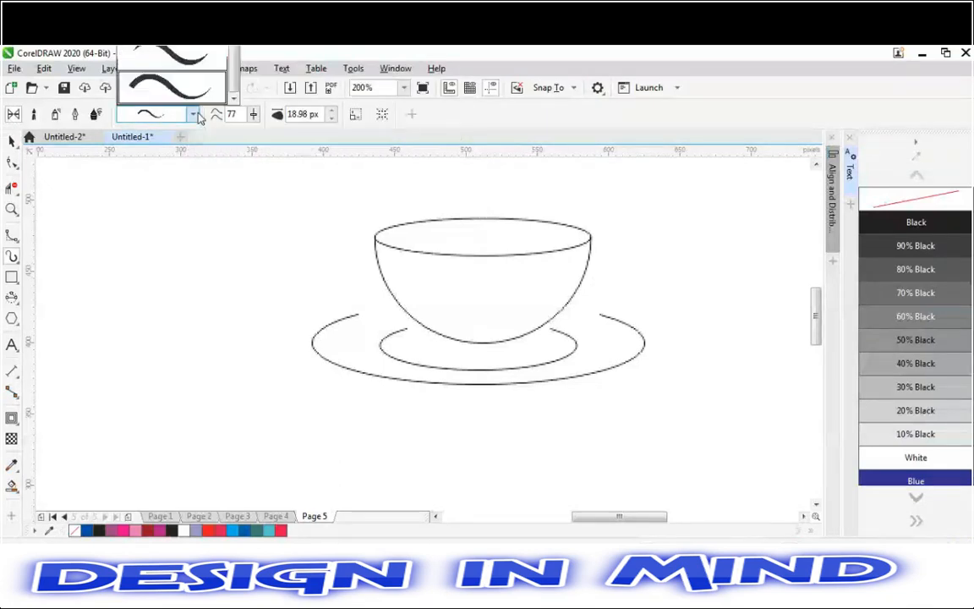
left_click(188, 66)
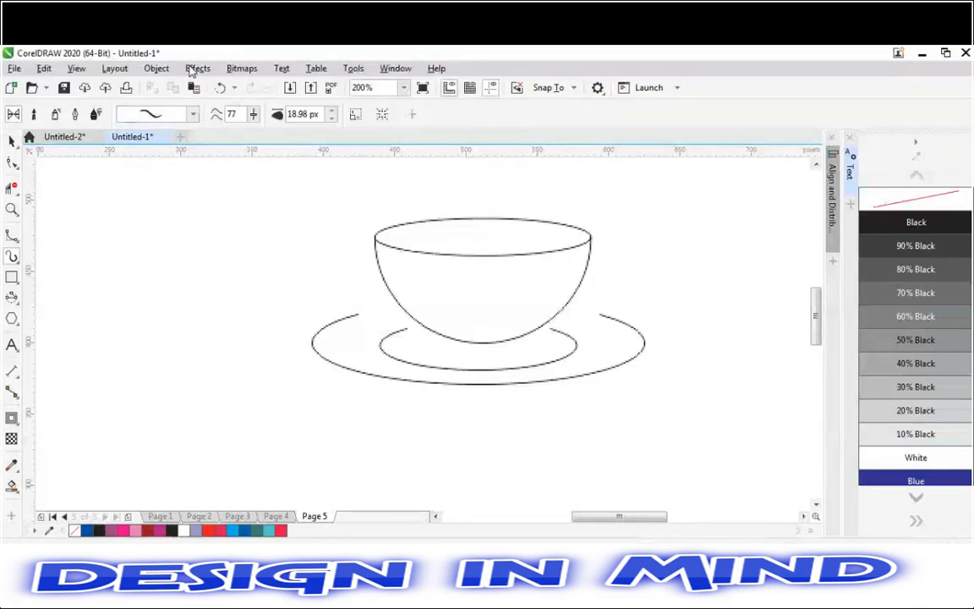
left_click(334, 111)
left_click(333, 111)
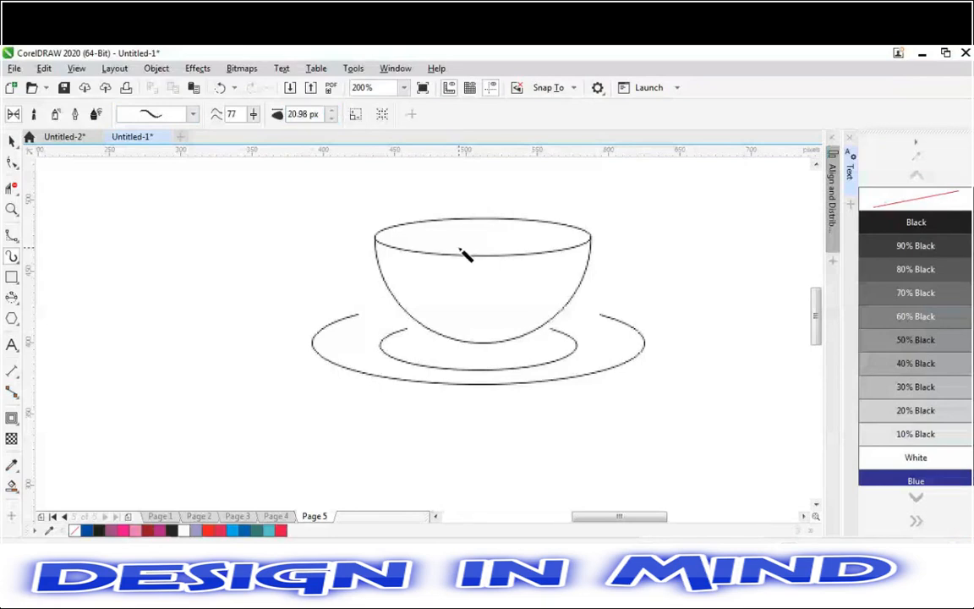
left_click(332, 111)
left_click(332, 111)
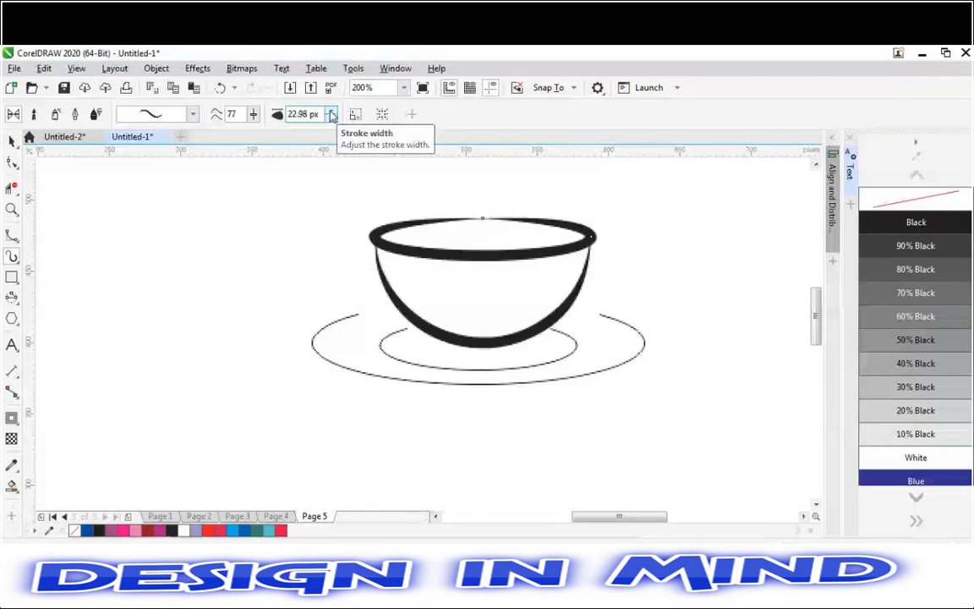
Step: Try the preset stroke with one blunt end on the cup, then return to the stroke tapering at both ends
left_click(192, 113)
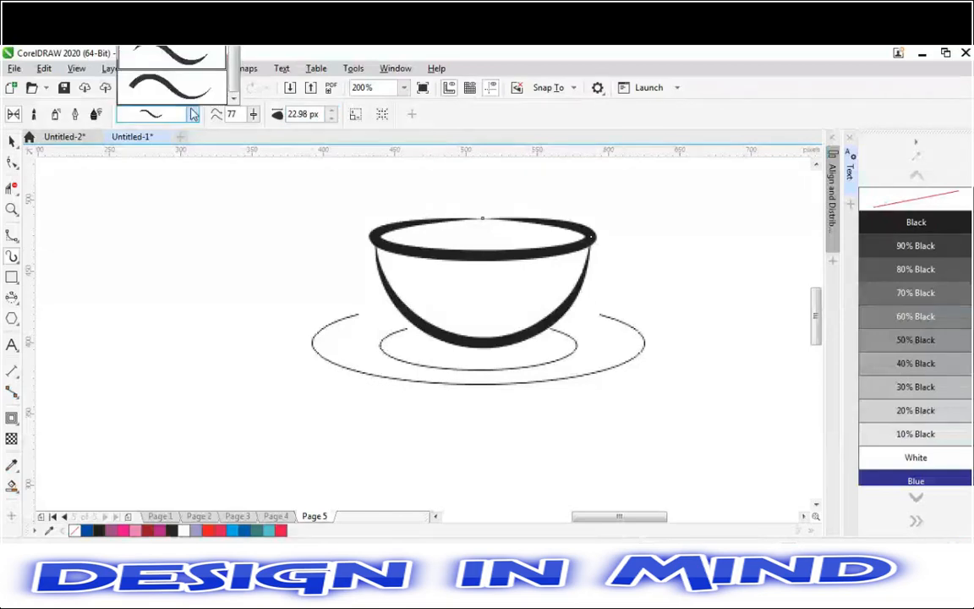
left_click(188, 97)
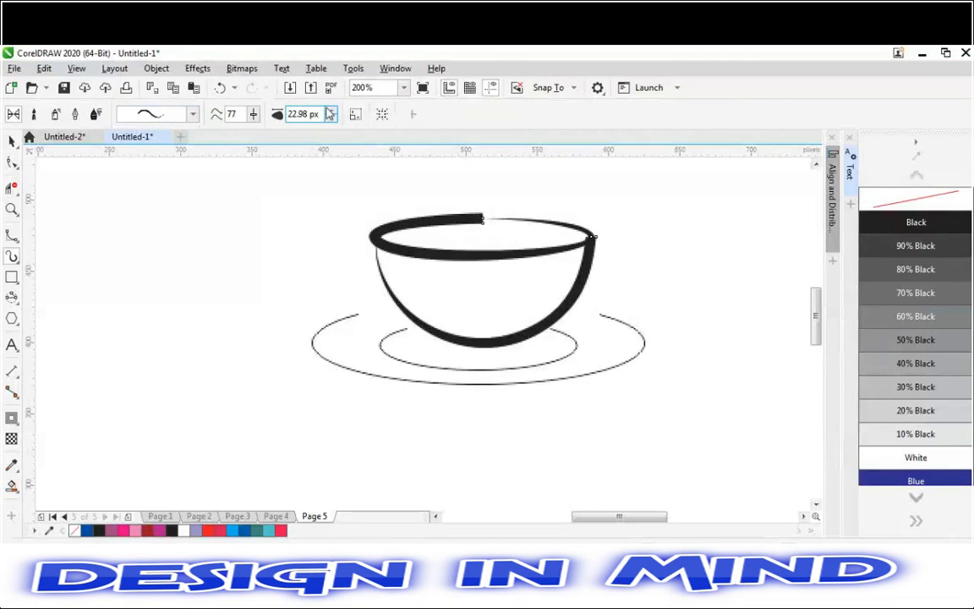
left_click(194, 114)
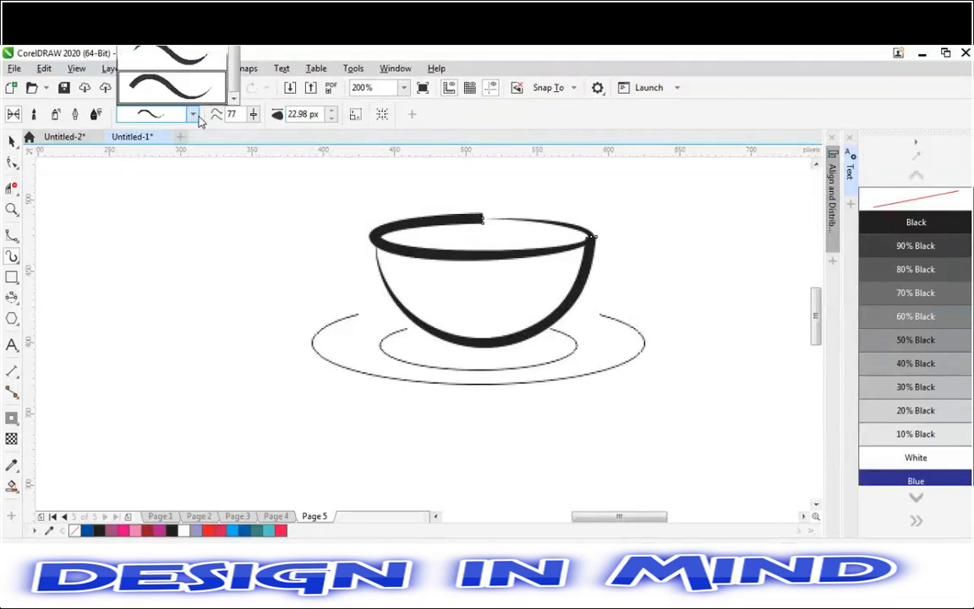
left_click_drag(235, 83, 237, 52)
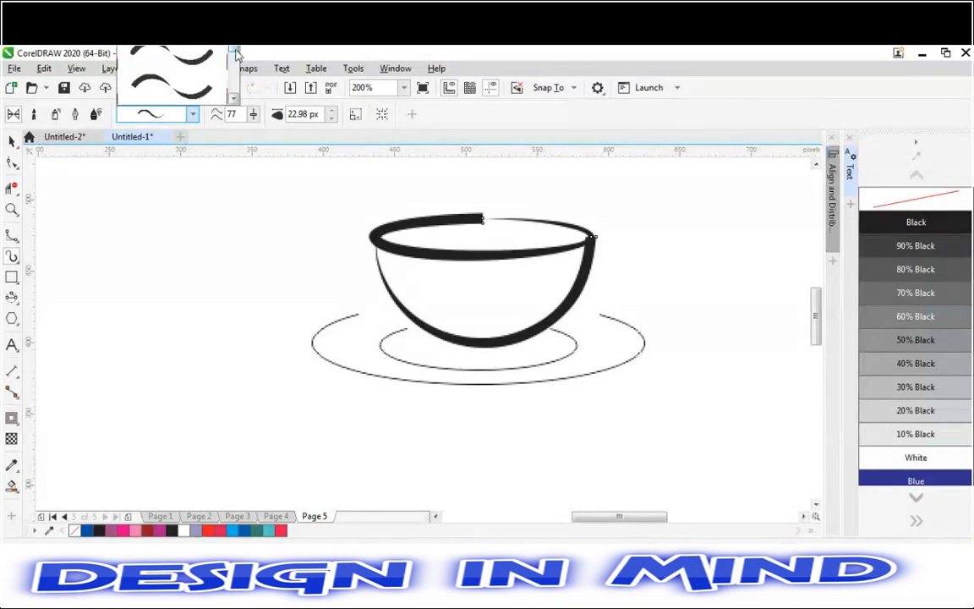
left_click(194, 88)
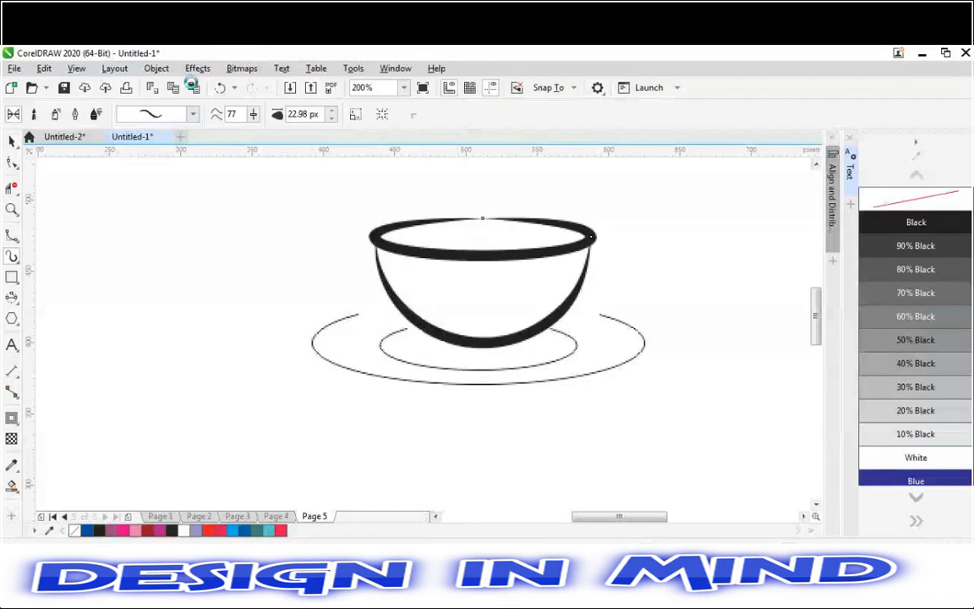
Step: Select the inner saucer arc and apply the Artistic Media preset stroke that tapers at both ends
key("space")
left_click(254, 440)
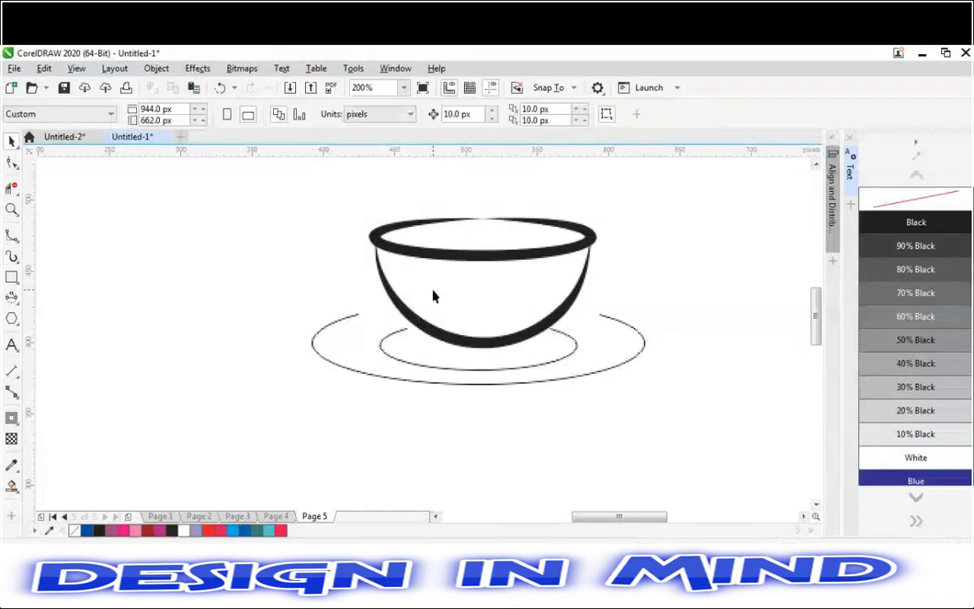
left_click(405, 363)
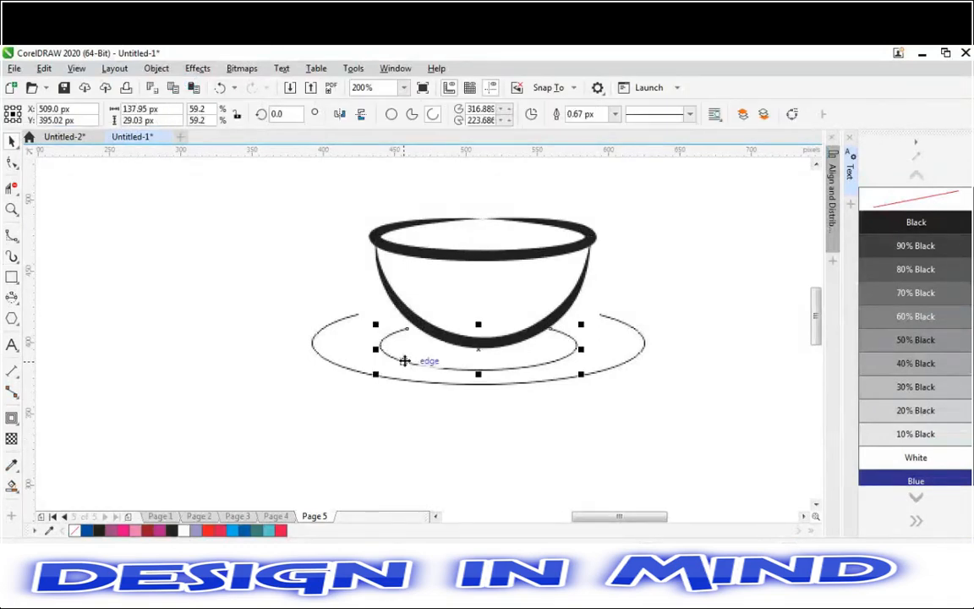
key("Right")
key("Left")
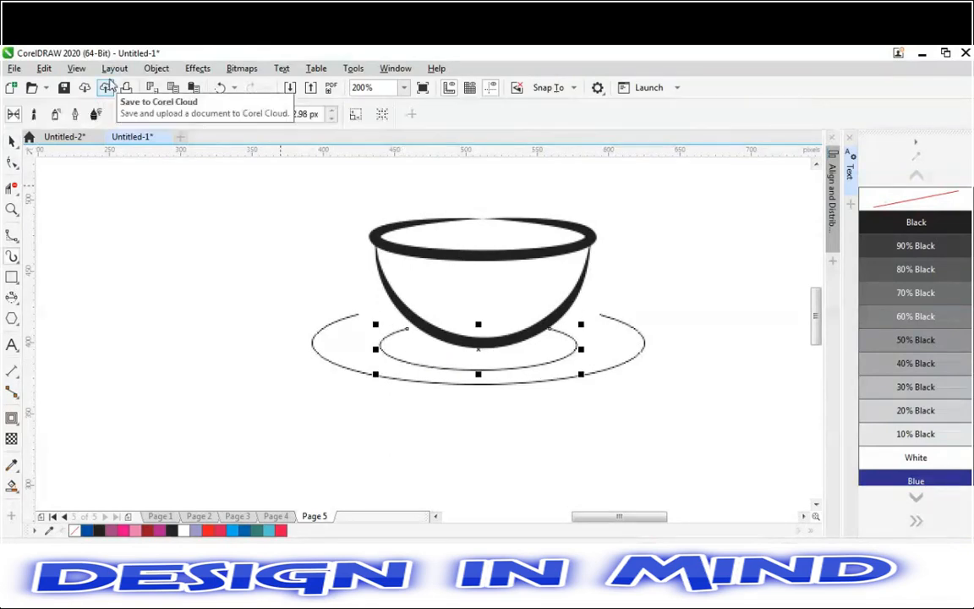
key("i")
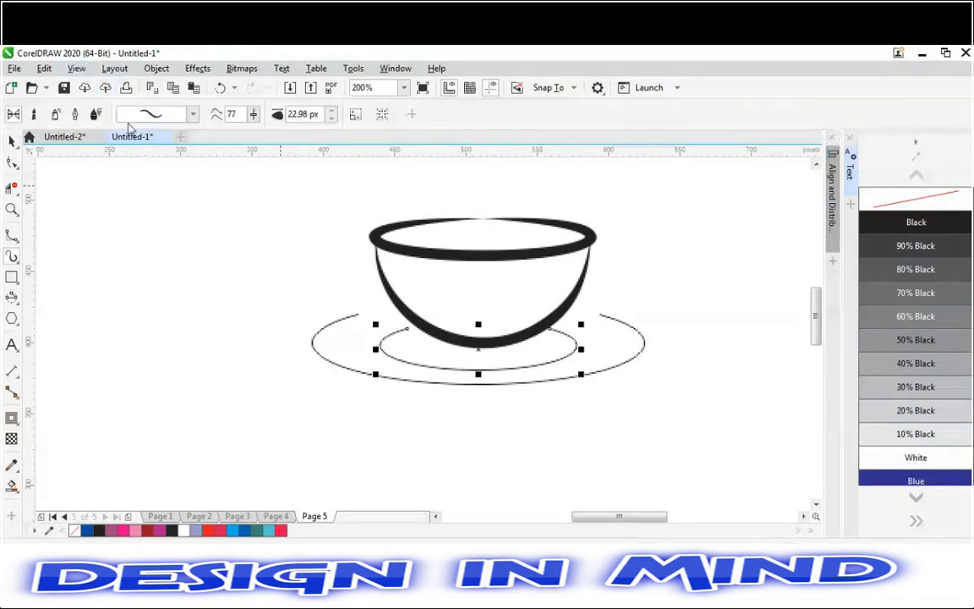
left_click(194, 115)
left_click(190, 74)
Step: Set the inner saucer arc's stroke width to 14.98 px
left_click(332, 110)
left_click(332, 110)
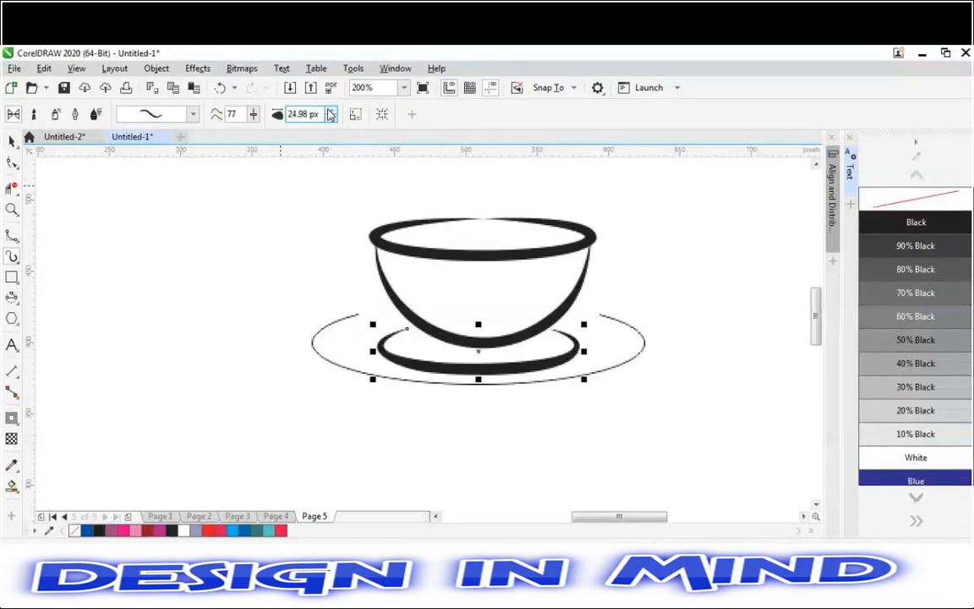
left_click(331, 118)
left_click(332, 118)
left_click(331, 119)
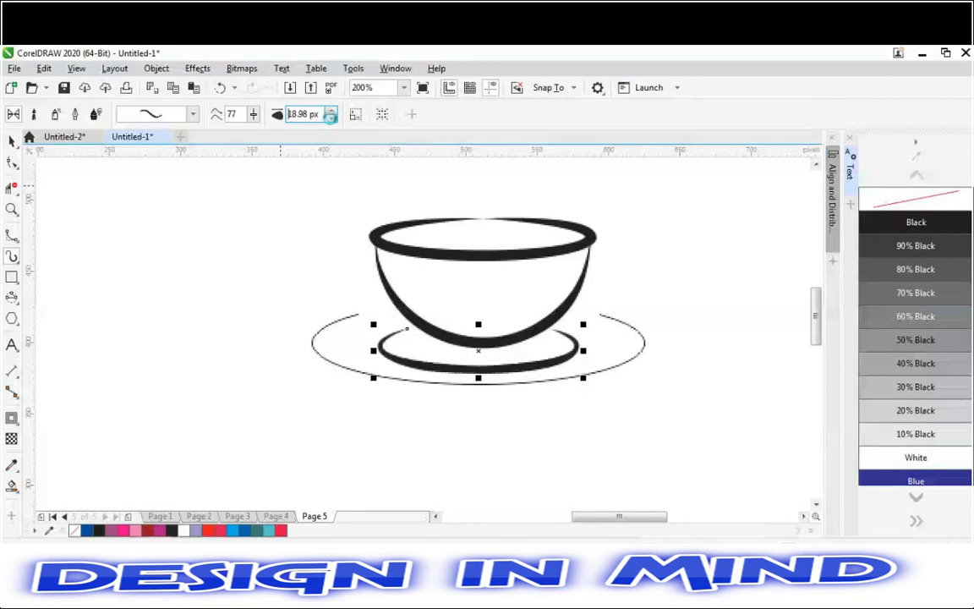
left_click(332, 118)
left_click(332, 119)
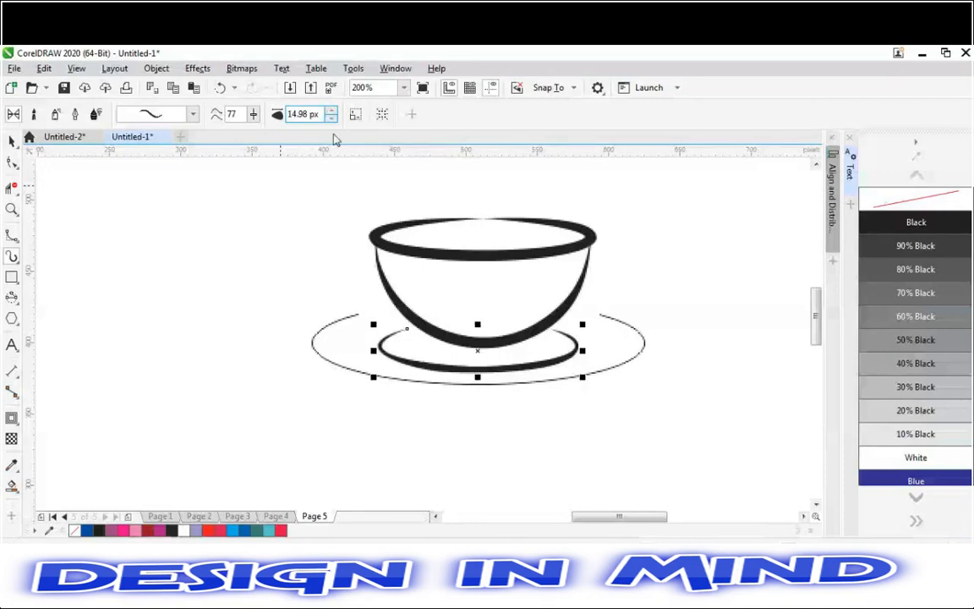
Step: Apply the same tapered preset stroke to the outer saucer arc with a stroke width of 16.97 px, and deselect it
left_click(369, 378)
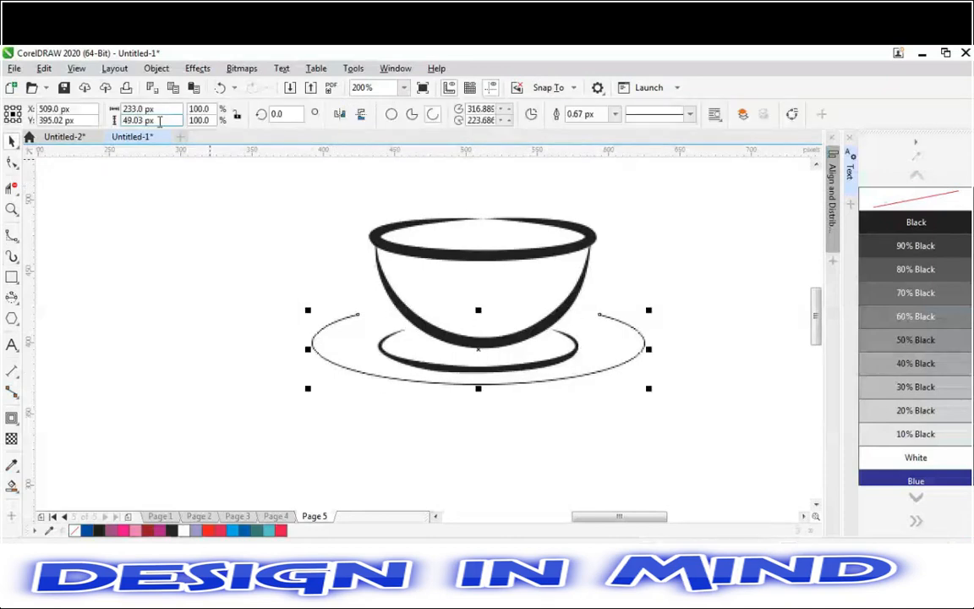
key("i")
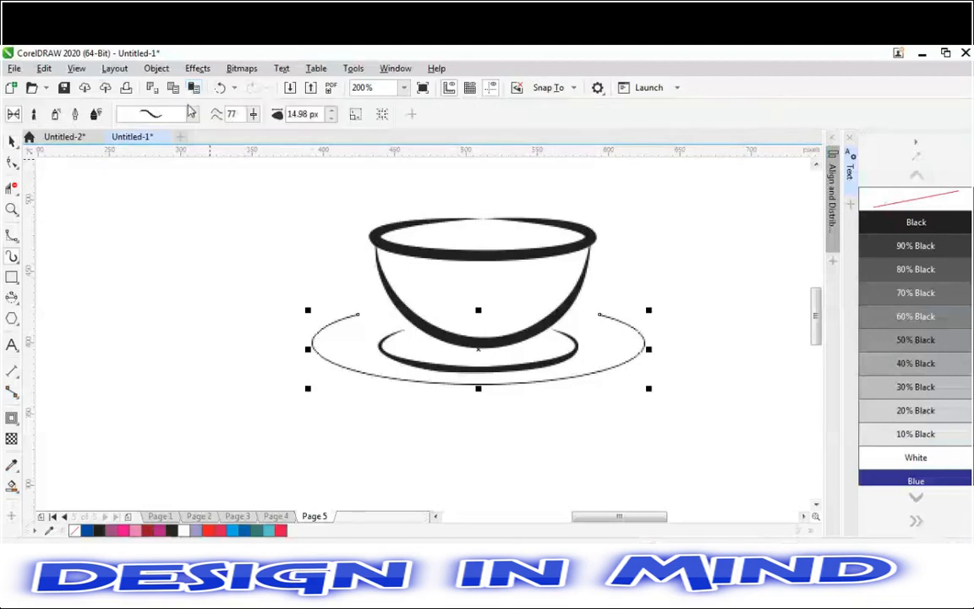
left_click(329, 112)
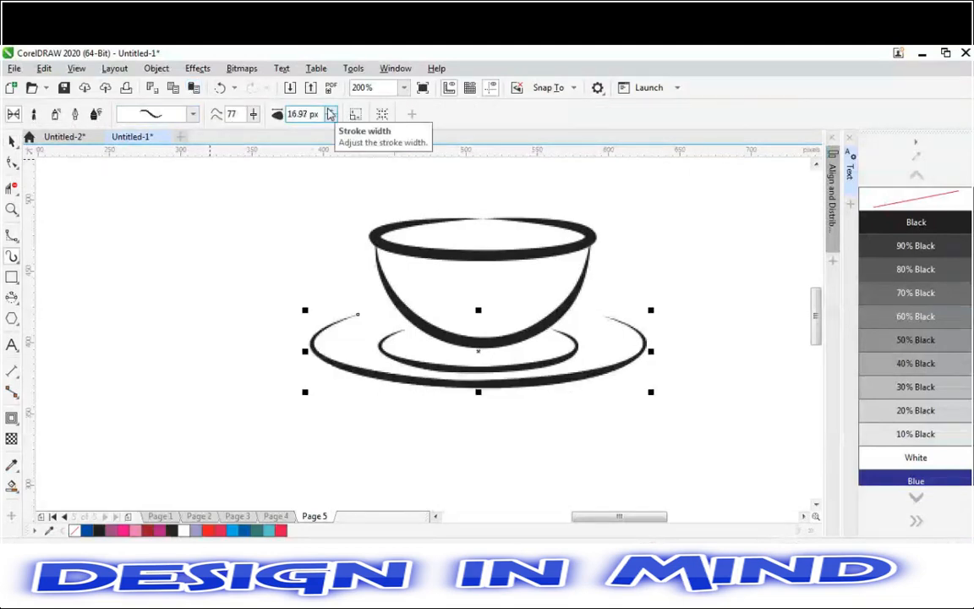
left_click(257, 344)
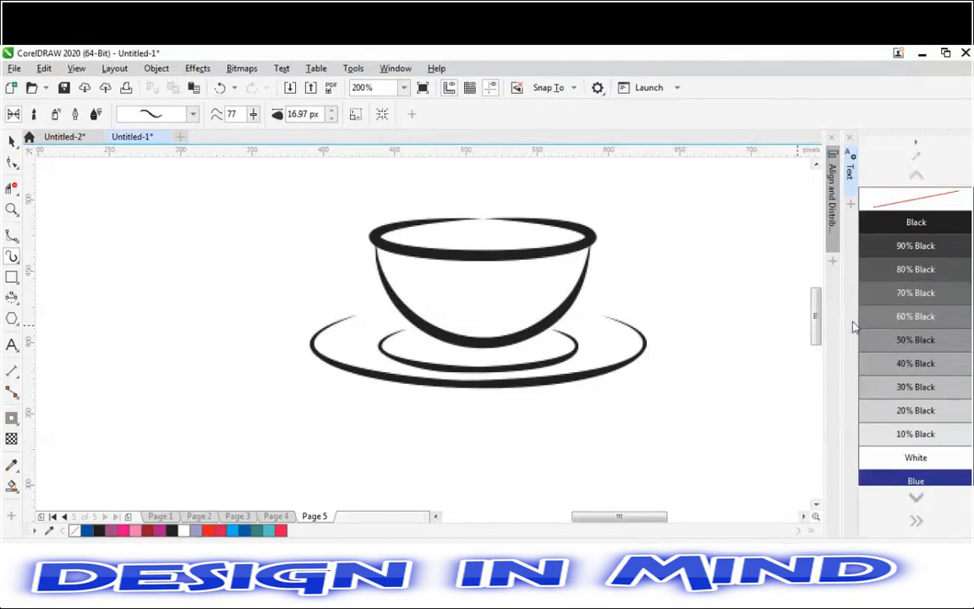
Step: Select the whole cup-and-saucer drawing and move it up and left, centred at about X 429 px, Y 461 px
left_click_drag(816, 322, 816, 314)
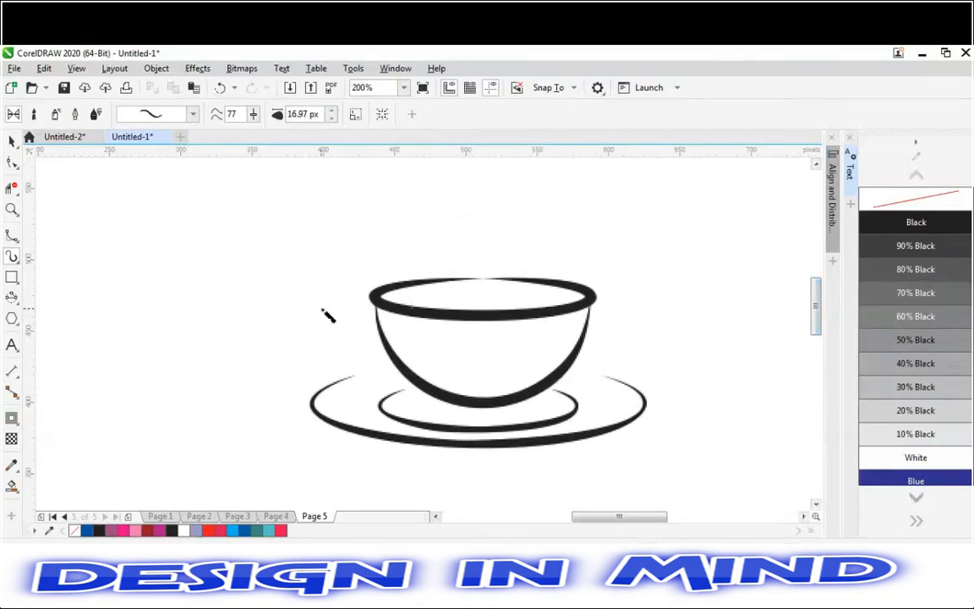
key("space")
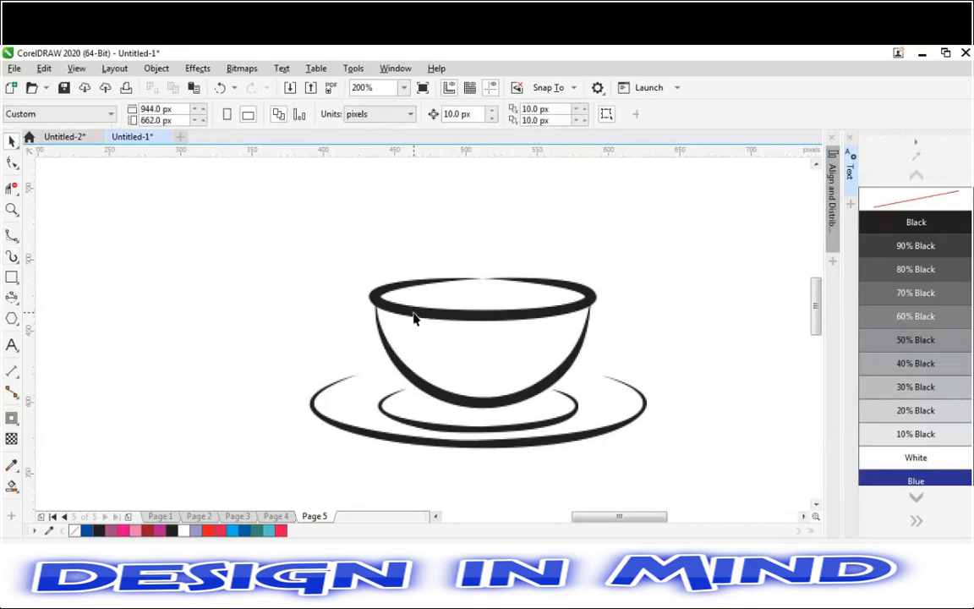
left_click(413, 313)
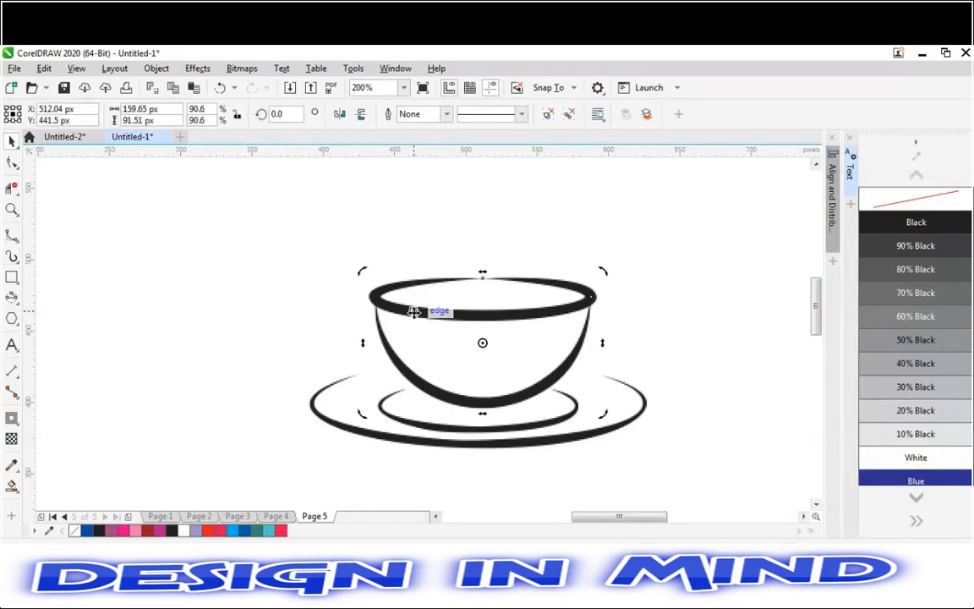
key("ctrl+a")
mouse_move(414, 313)
left_mouse_down()
mouse_move(302, 311)
mouse_move(412, 315)
left_mouse_up()
key("ctrl+z")
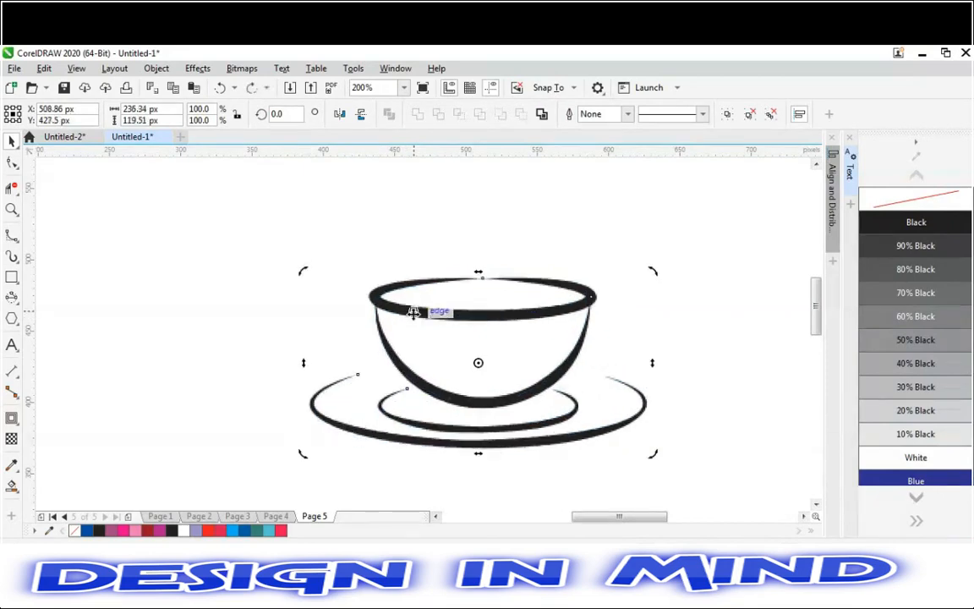
left_click(434, 317)
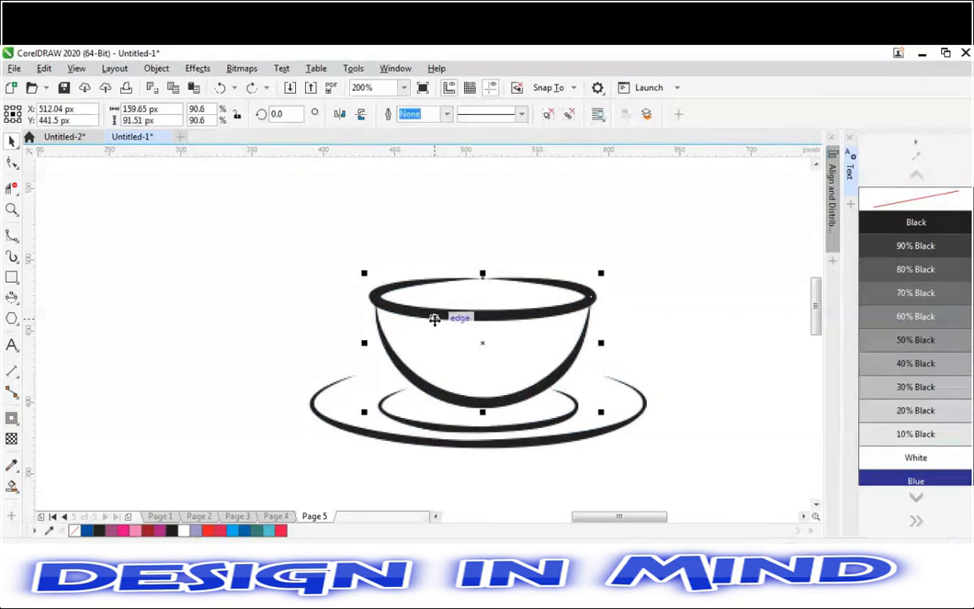
left_click(435, 319)
left_click(420, 245)
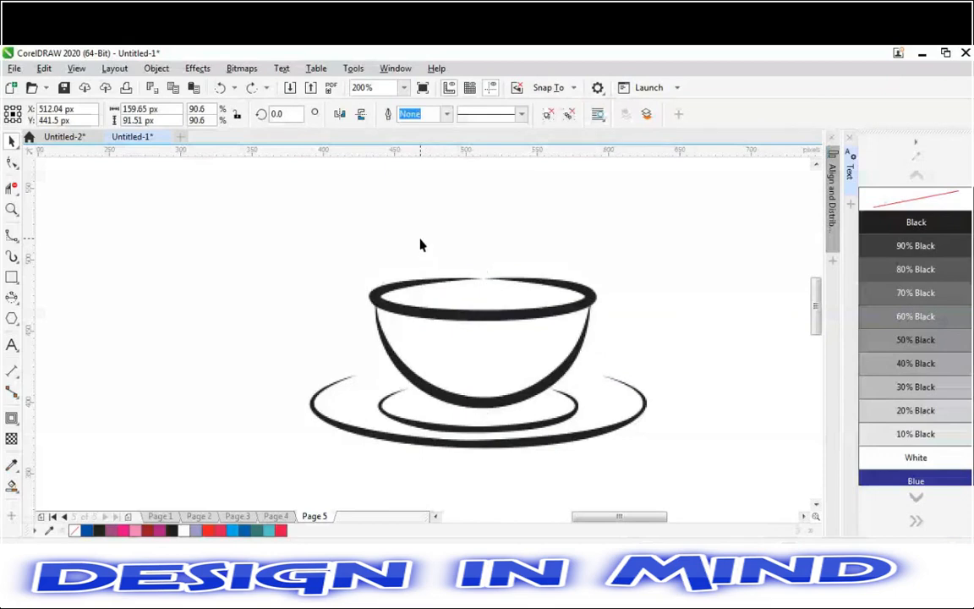
key("ctrl+a")
left_click_drag(476, 356, 363, 309)
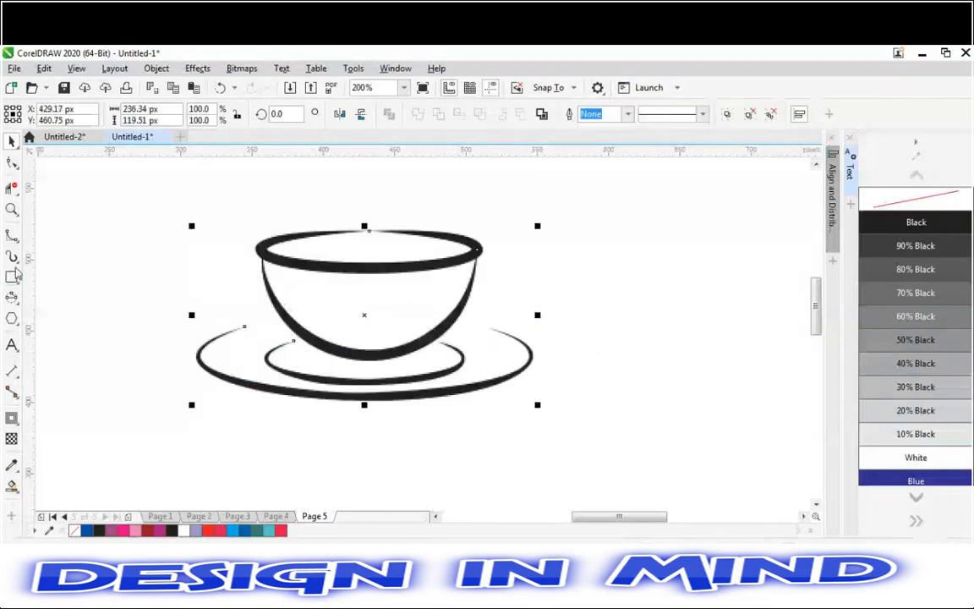
Step: Draw a wavy B-Spline handle starting just below the cup's right rim, and stretch it to about 26 px wide and 29 px high
left_click(13, 237)
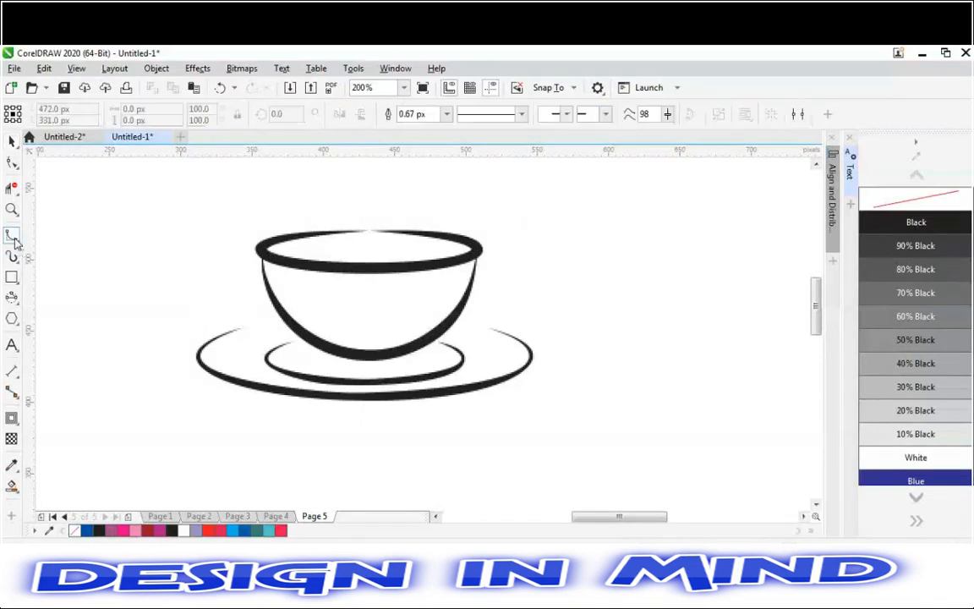
left_click(475, 266)
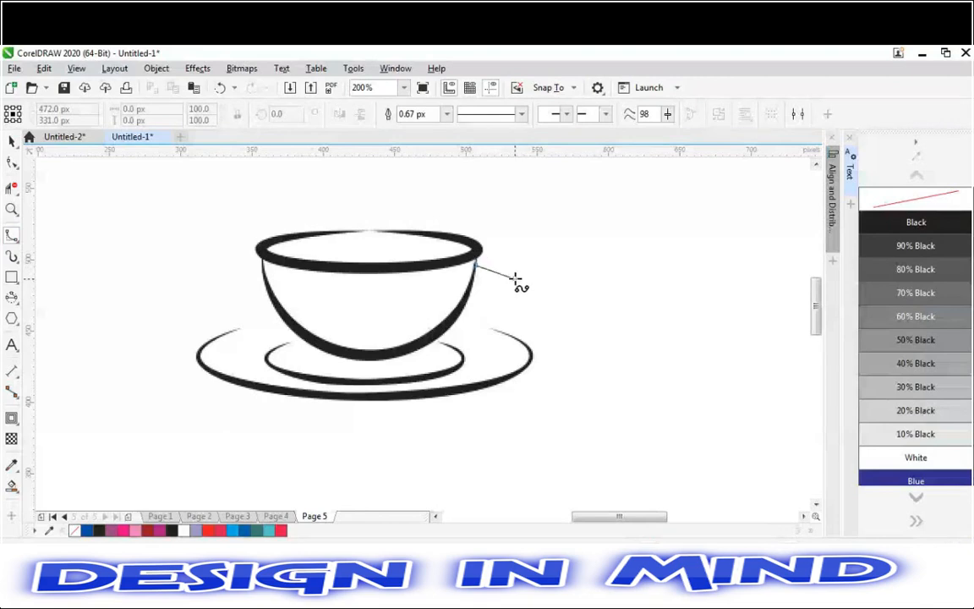
left_click(515, 281)
left_click(474, 298)
double_click(500, 309)
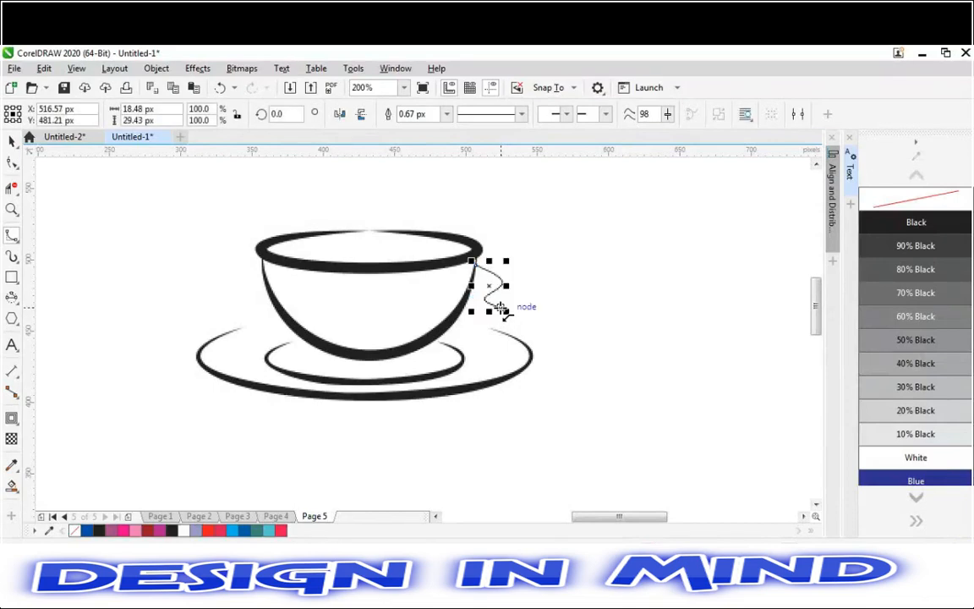
key("space")
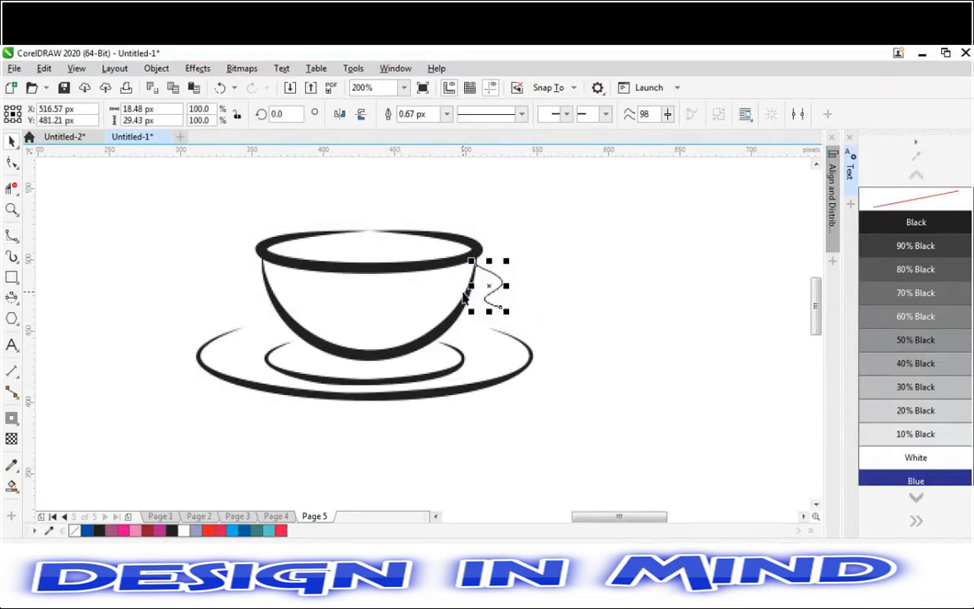
left_click_drag(506, 287, 446, 317)
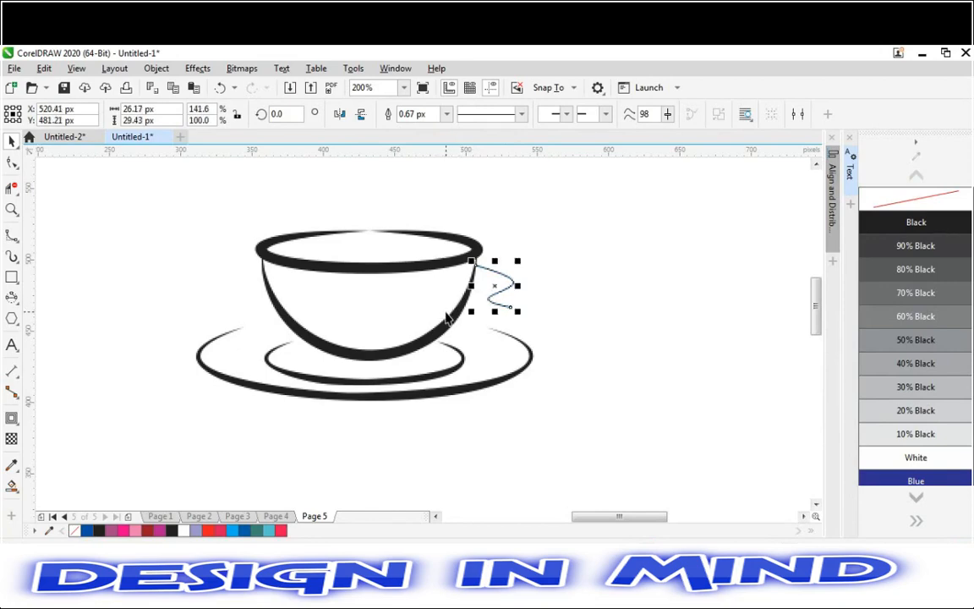
Step: Apply a 16.97 px Artistic Media preset stroke to the handle, thick at the cup and tapering toward the free end, and deselect it
key("i")
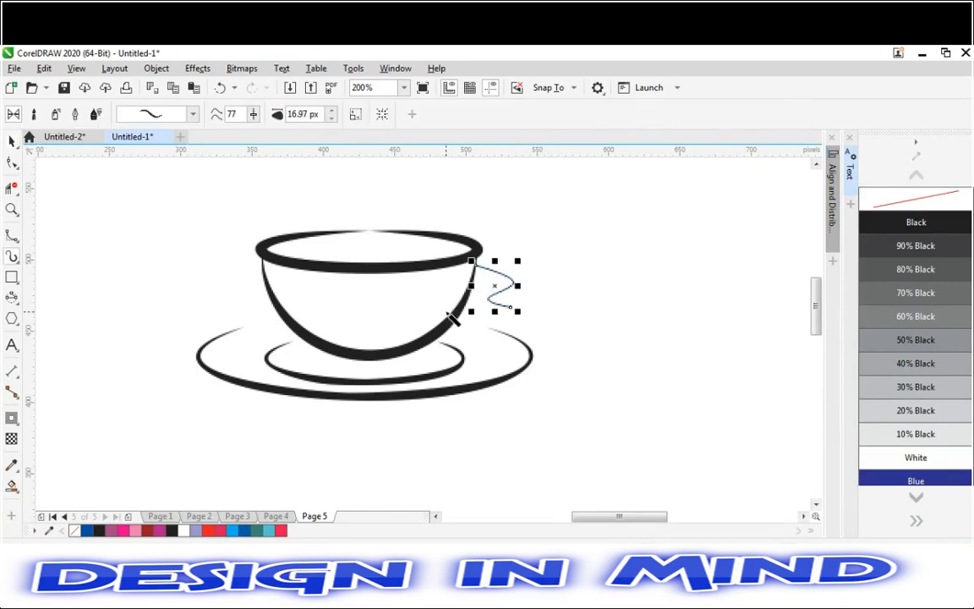
left_click(193, 114)
left_click(177, 94)
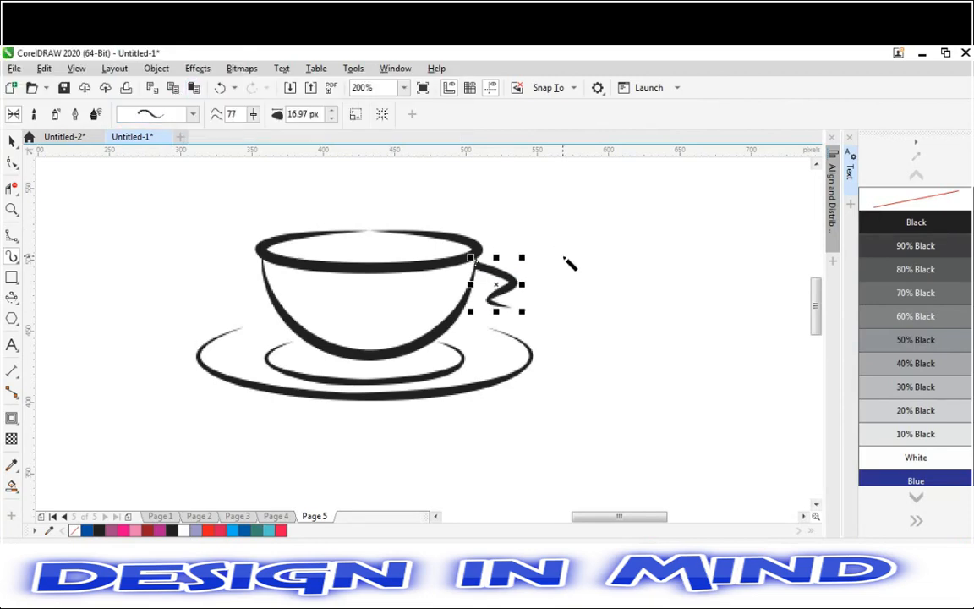
left_click(601, 308)
key("Page_Up")
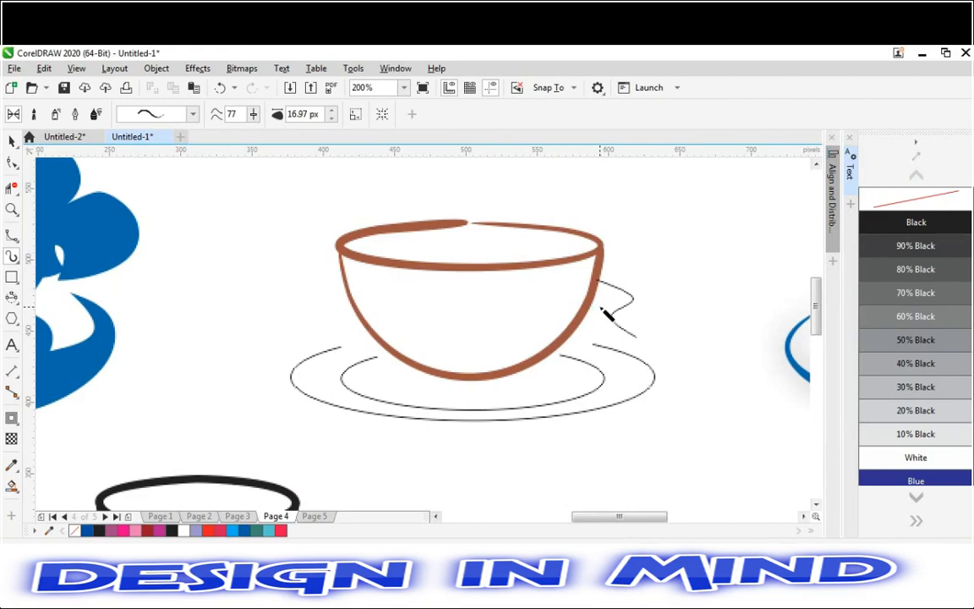
left_click(311, 517)
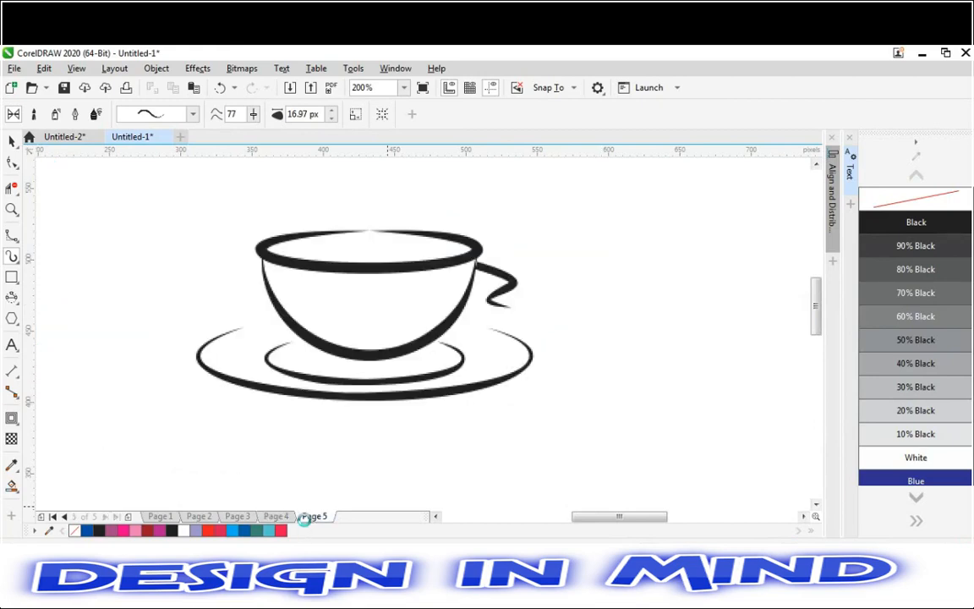
Step: Select all parts of the cup, saucer and handle, nudge them 30 px down, and deselect them
key("space")
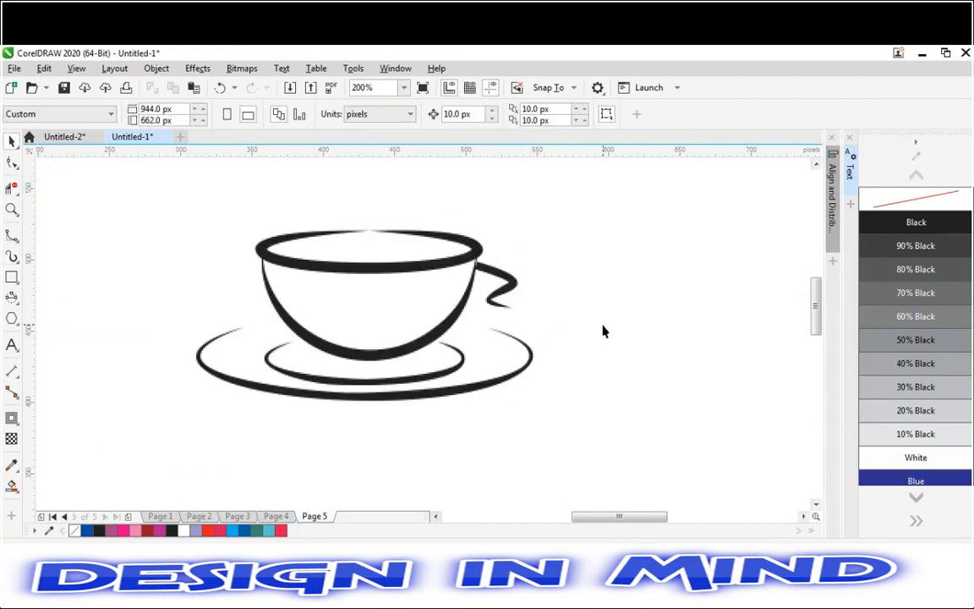
left_click(411, 312)
left_click(412, 312)
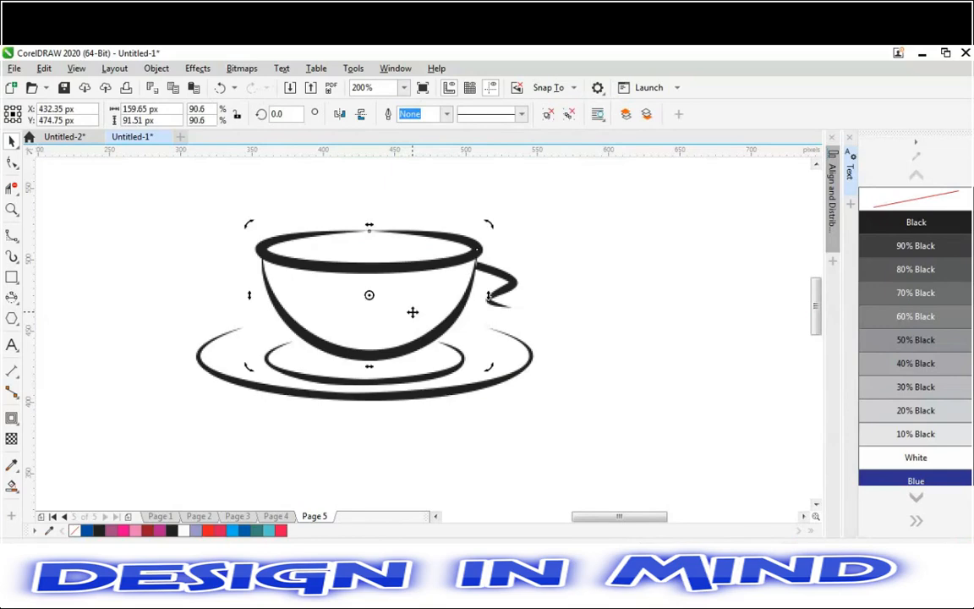
left_click(412, 313)
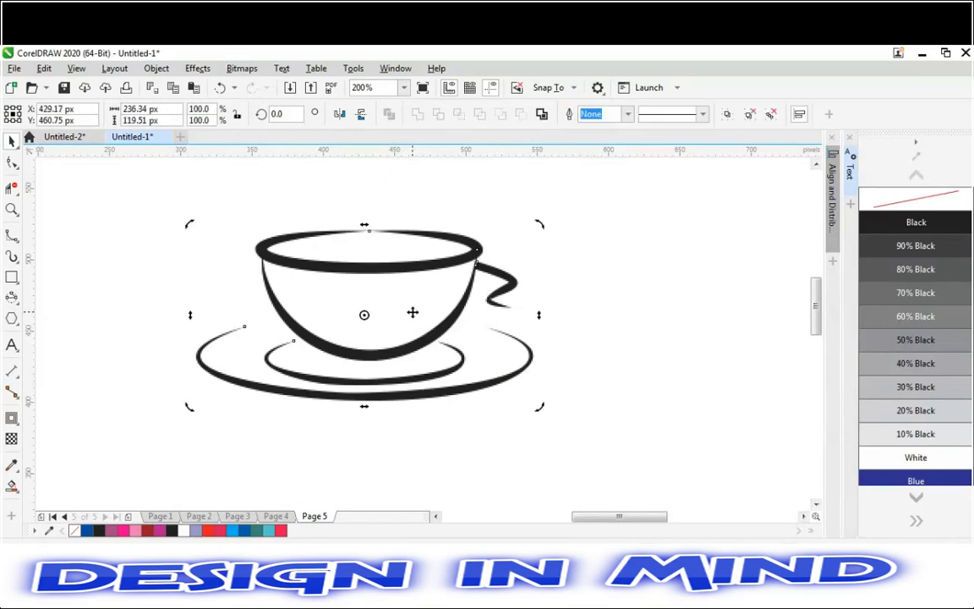
left_click(351, 213)
key("ctrl+a")
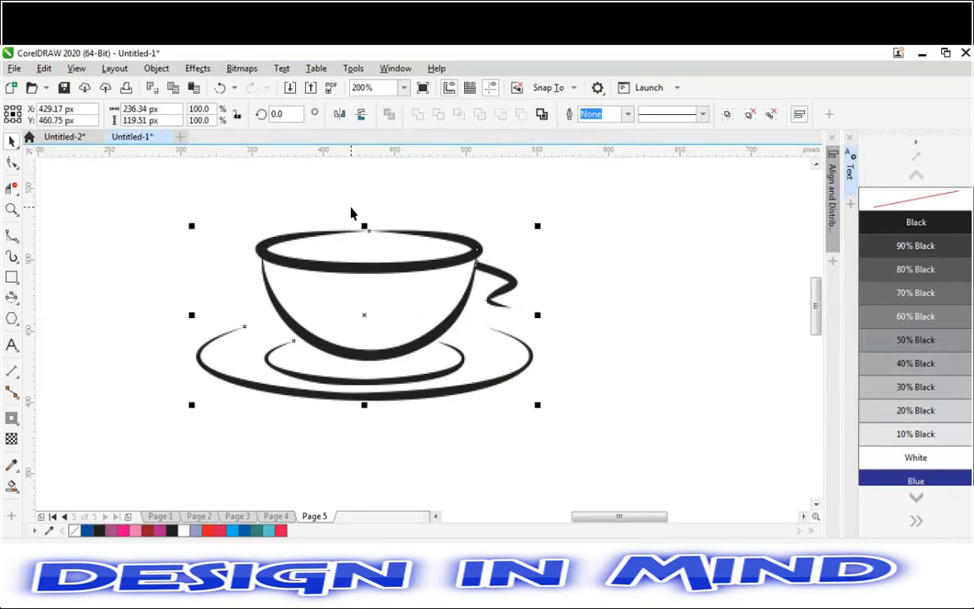
key("Down")
key("Down")
key("Down")
left_click(351, 208)
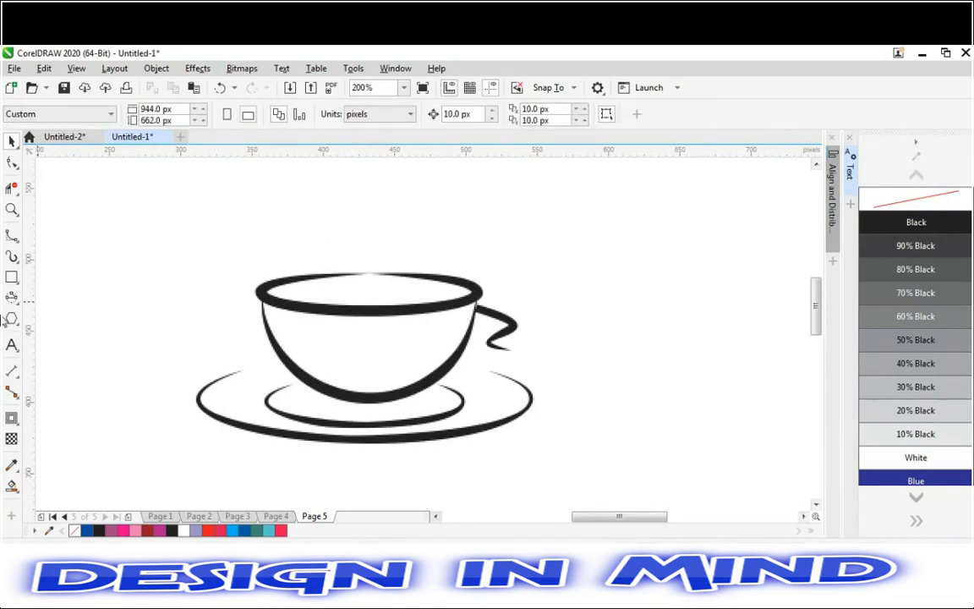
Step: Draw a wavy Freehand steam line about 7 px wide and 53 px high above the cup, and place three copies to its right
left_click(15, 241)
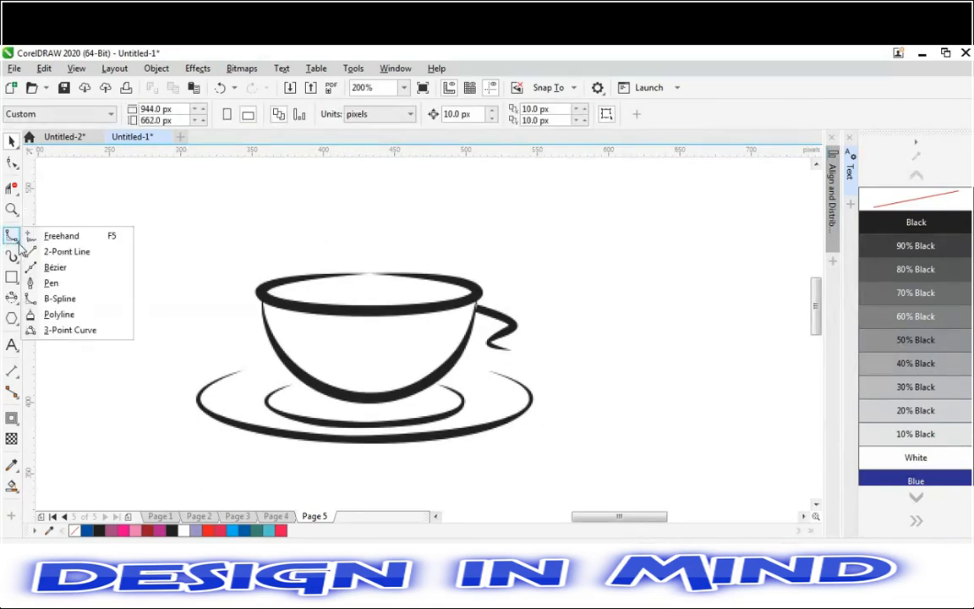
left_click(44, 236)
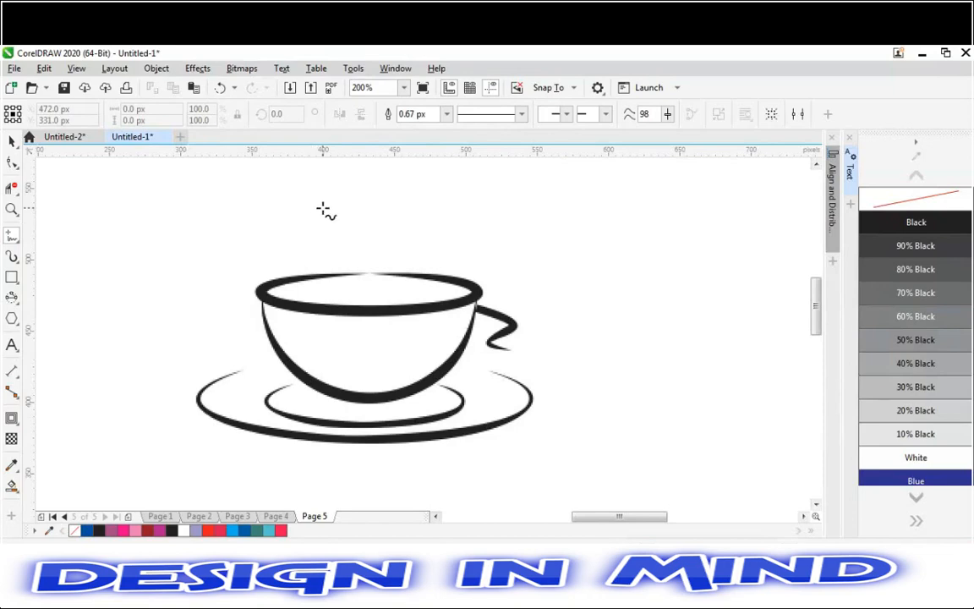
left_click_drag(323, 208, 332, 284)
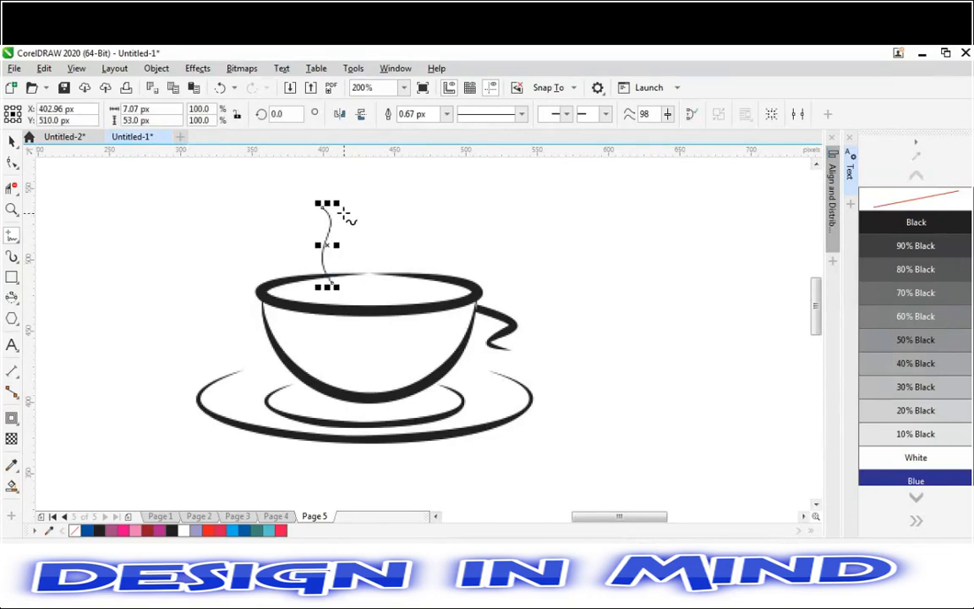
key("space")
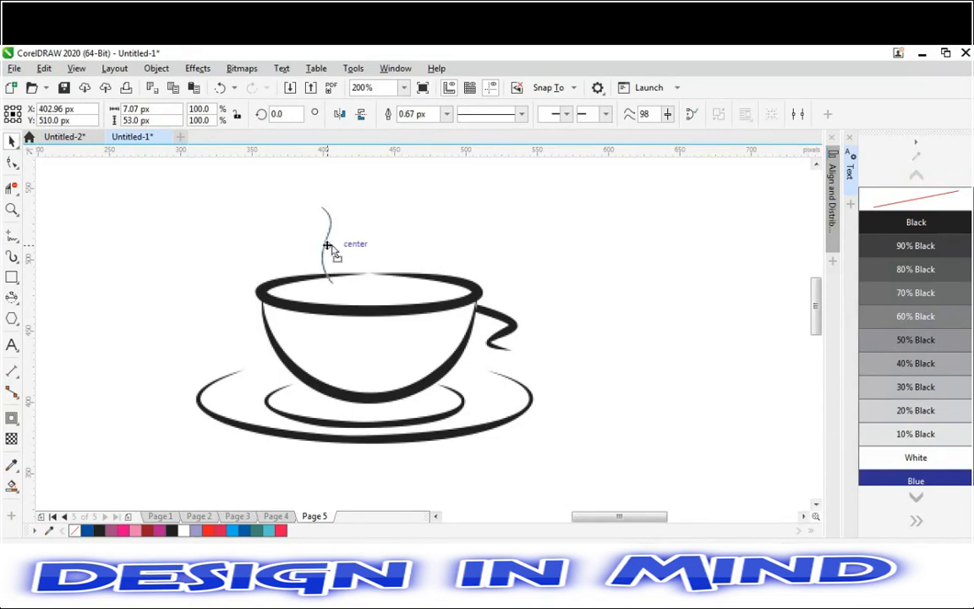
left_click_drag(329, 244, 385, 246)
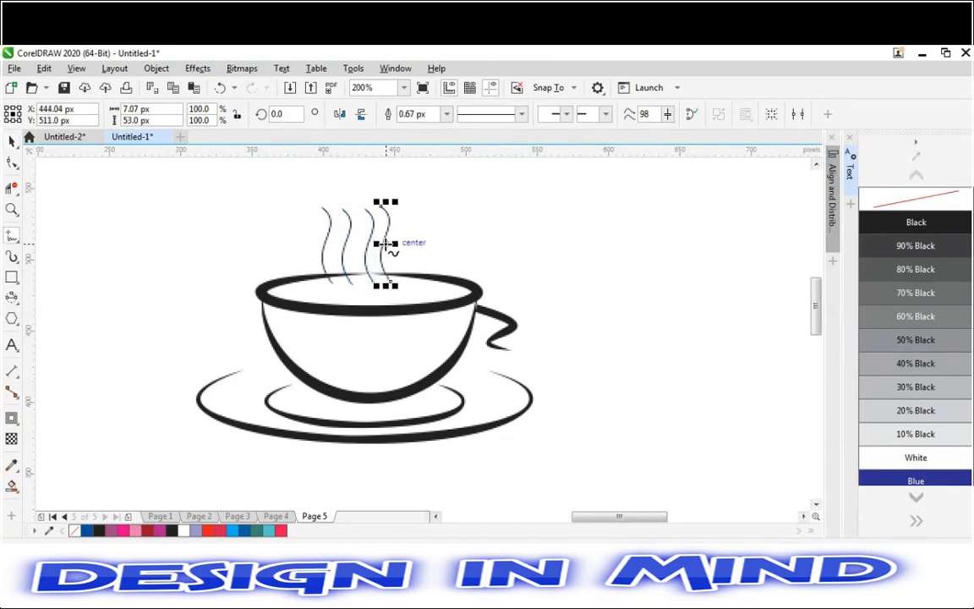
key("Delete")
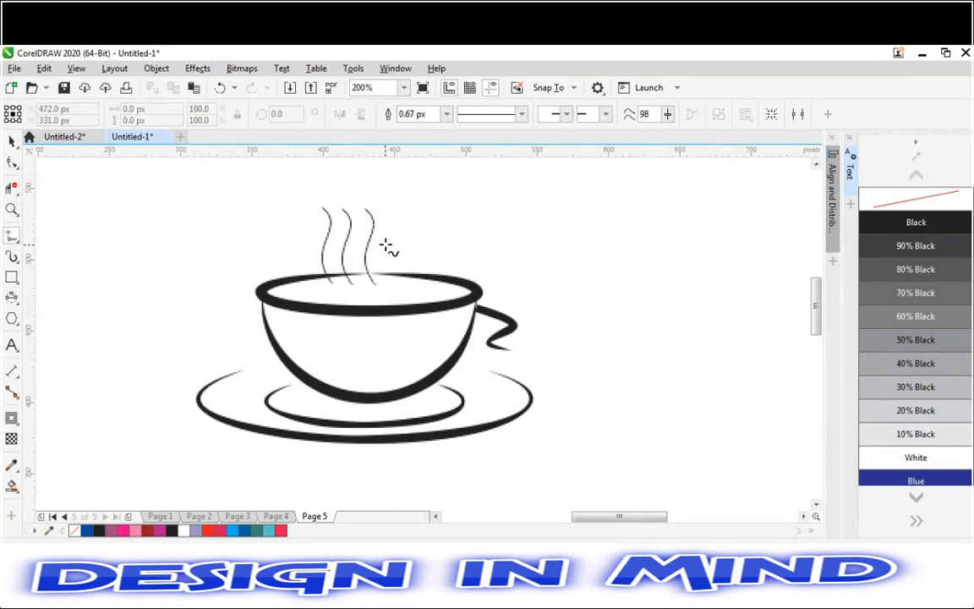
key("ctrl+z")
left_click_drag(387, 244, 395, 247)
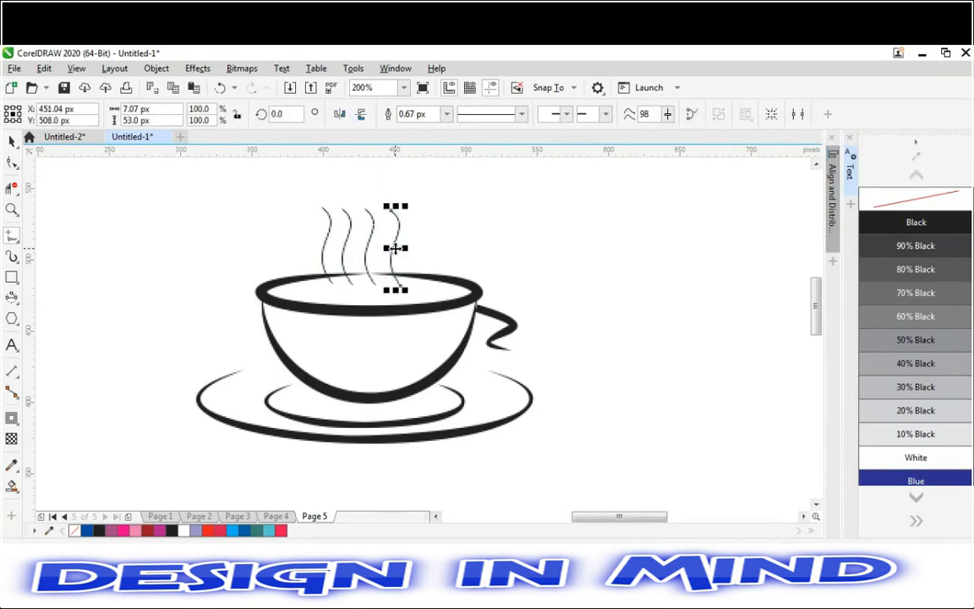
left_click(395, 248)
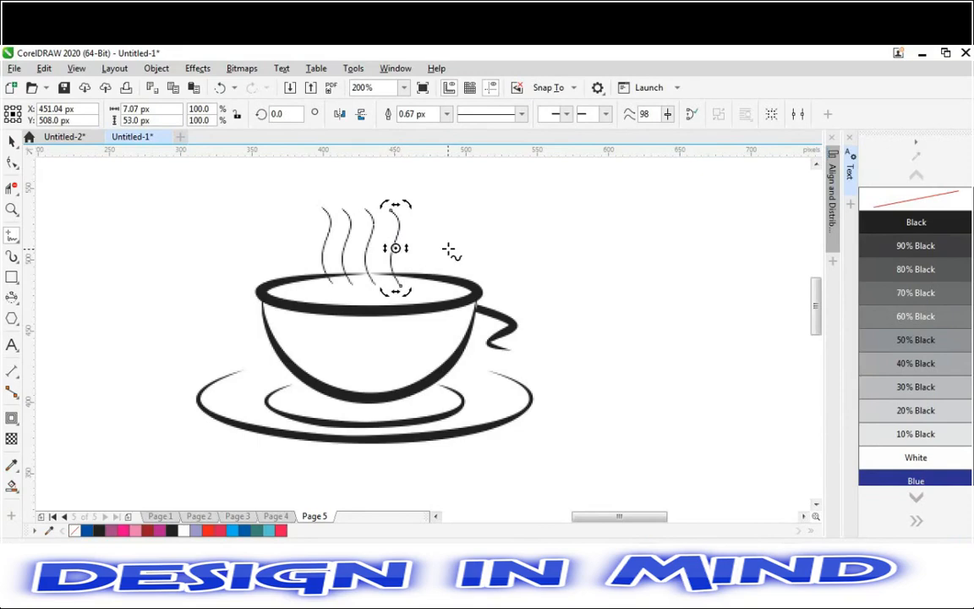
key("ctrl+z")
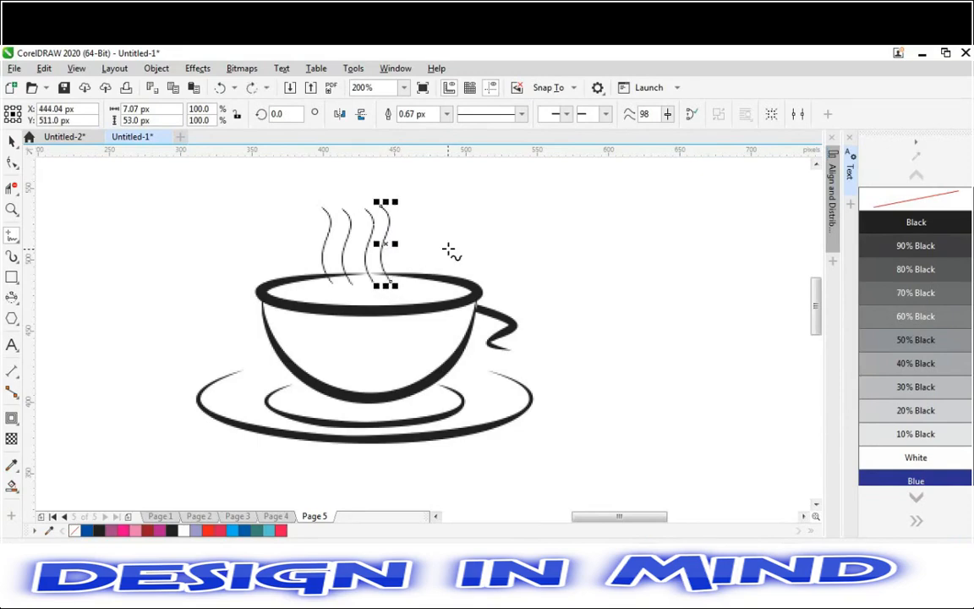
left_click(448, 250)
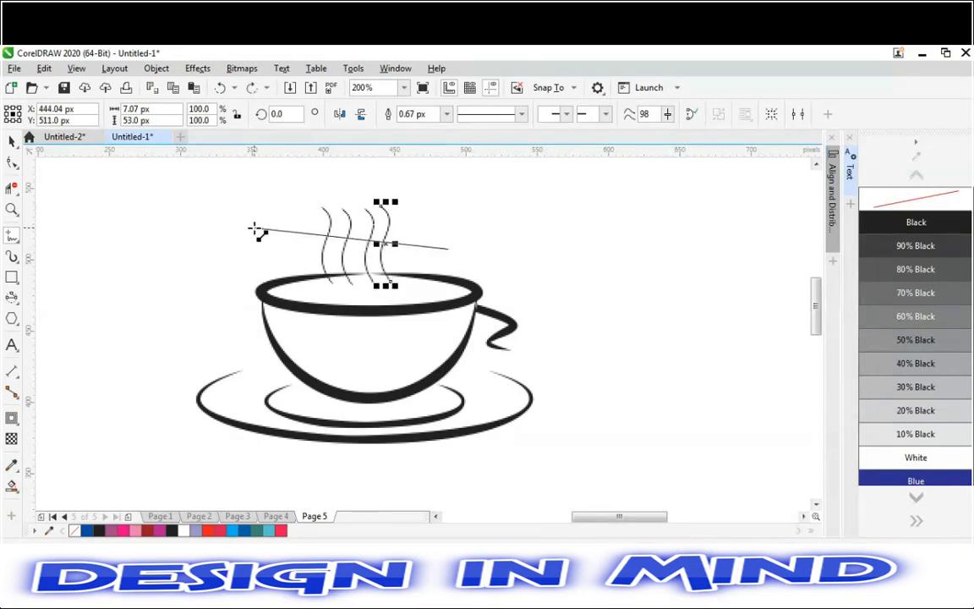
left_click(570, 251)
key("Delete")
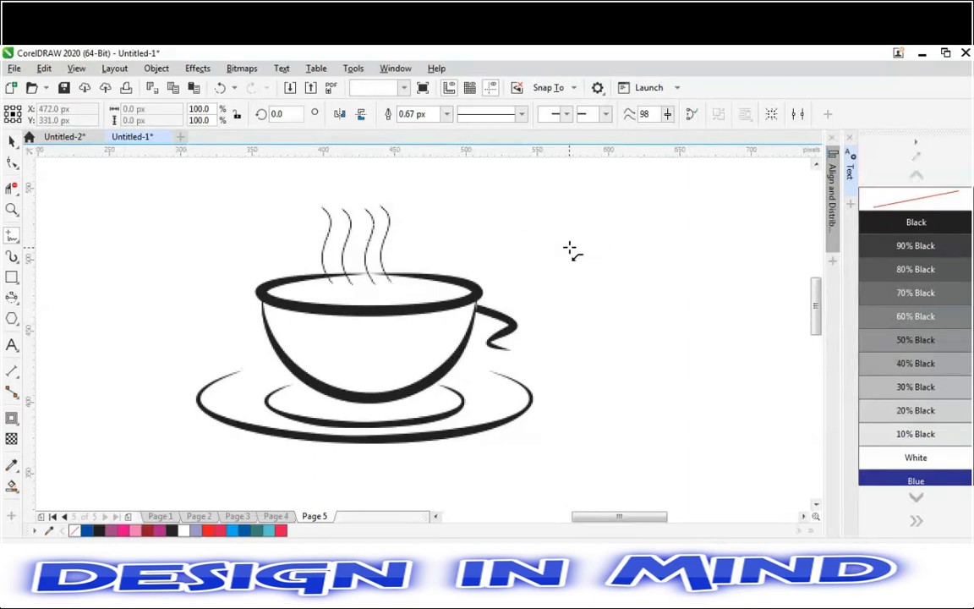
Step: Apply a 9 px tapered Artistic Media preset stroke to all four steam lines above the cup, and deselect them
key("space")
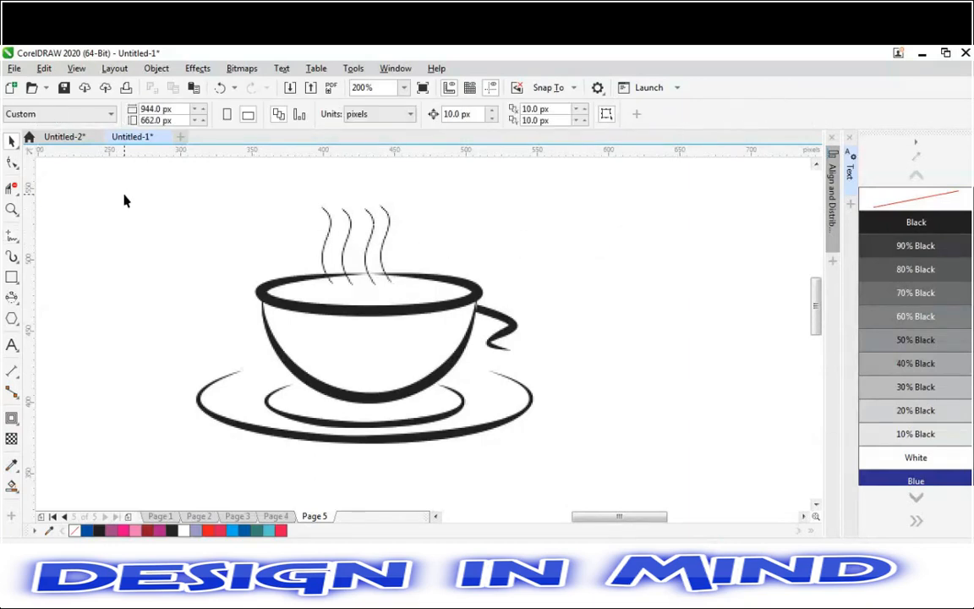
left_click(327, 227)
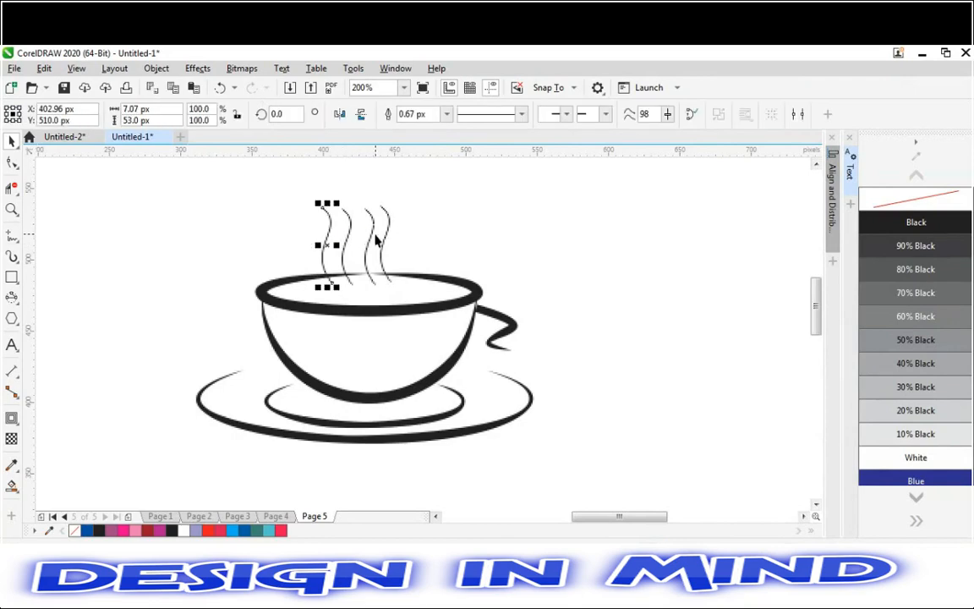
left_click(352, 229, "shift")
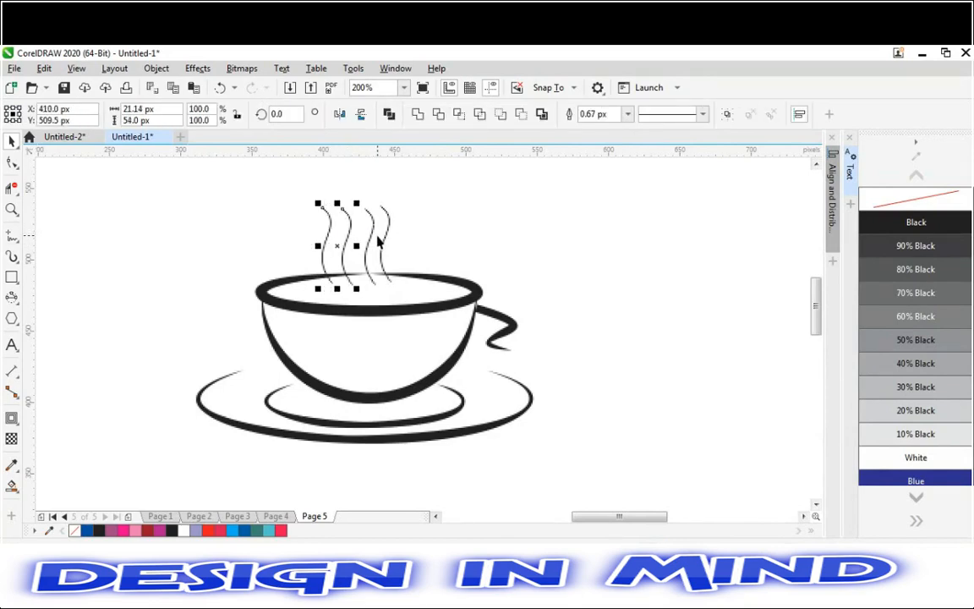
left_click(374, 230, "shift")
left_click(386, 233, "shift")
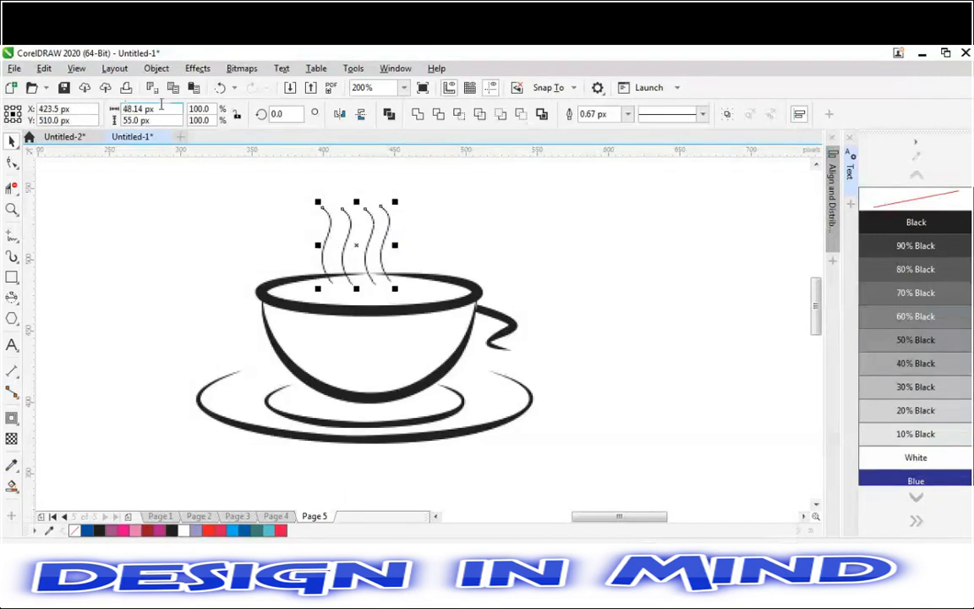
key("i")
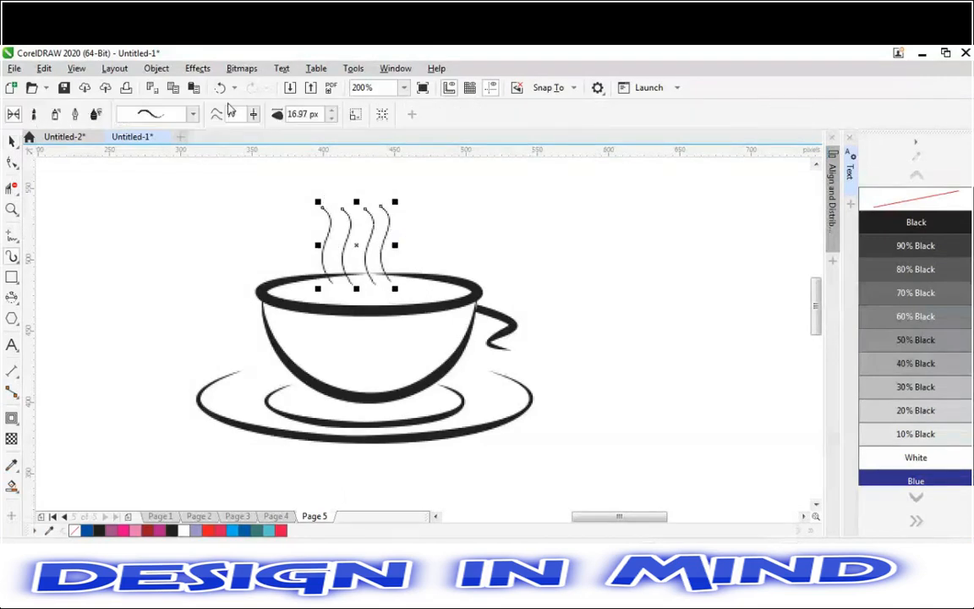
left_click(331, 111)
left_click(331, 110)
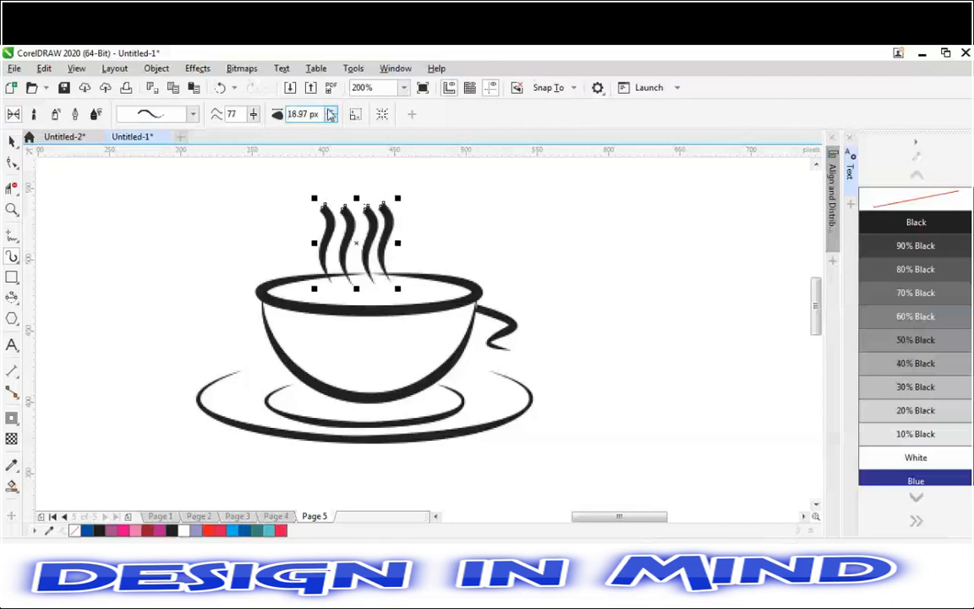
left_click_drag(329, 112, 335, 123)
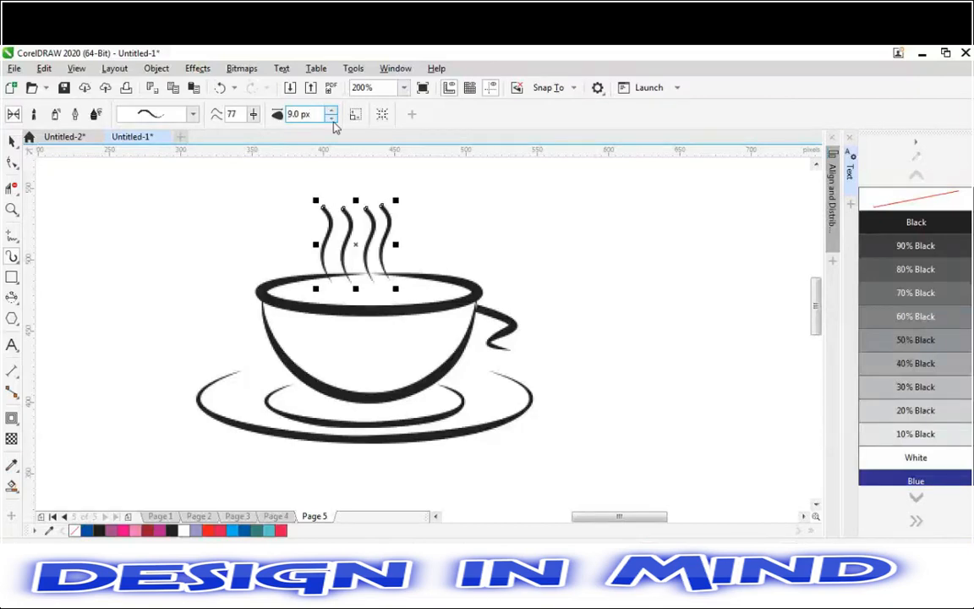
left_click(627, 410)
key("space")
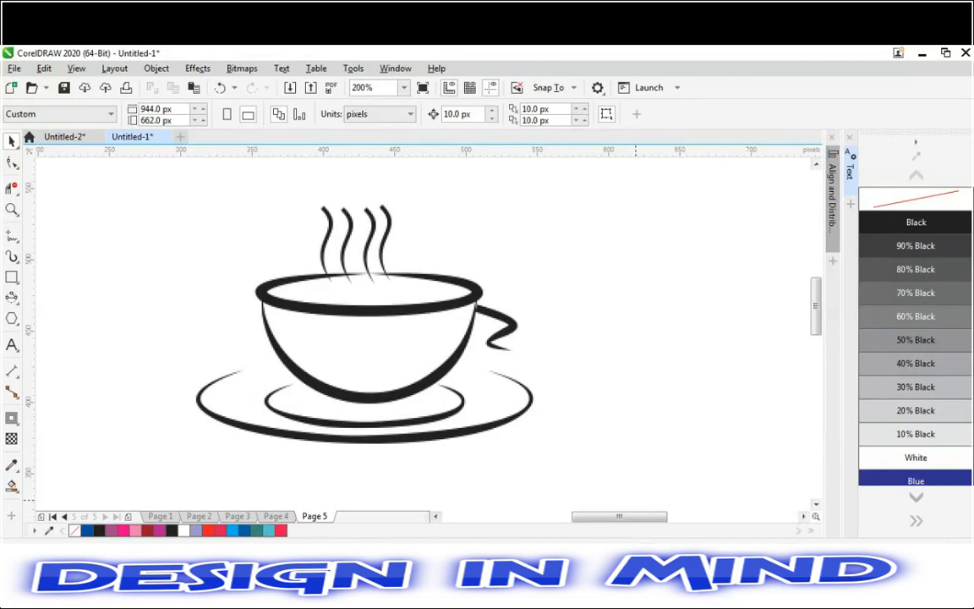
Step: Round the upper-left corner of the tall narrow rectangle on Page 4 with a 50 px radius
left_click(276, 516)
left_click(387, 288)
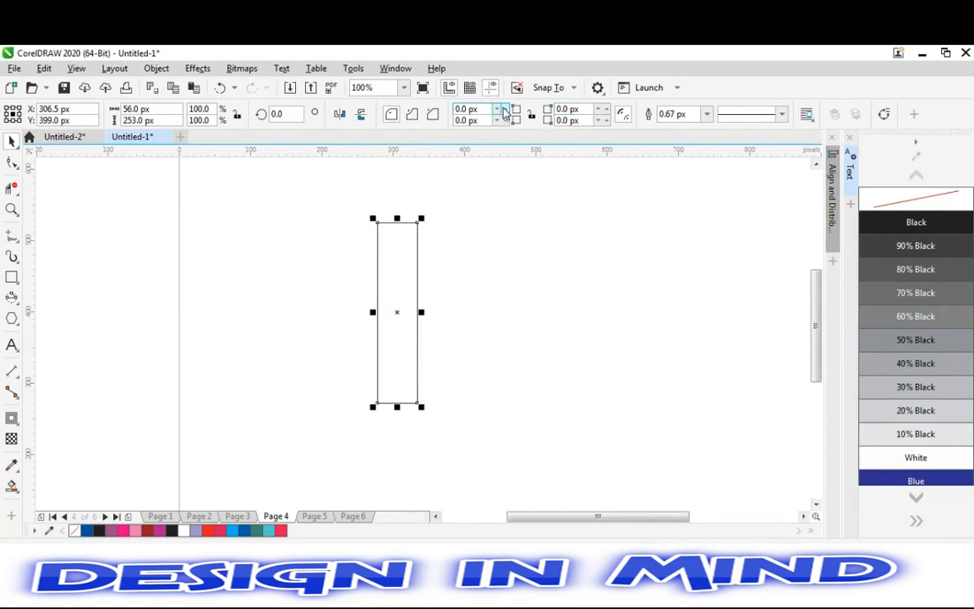
left_click_drag(501, 108, 502, 108)
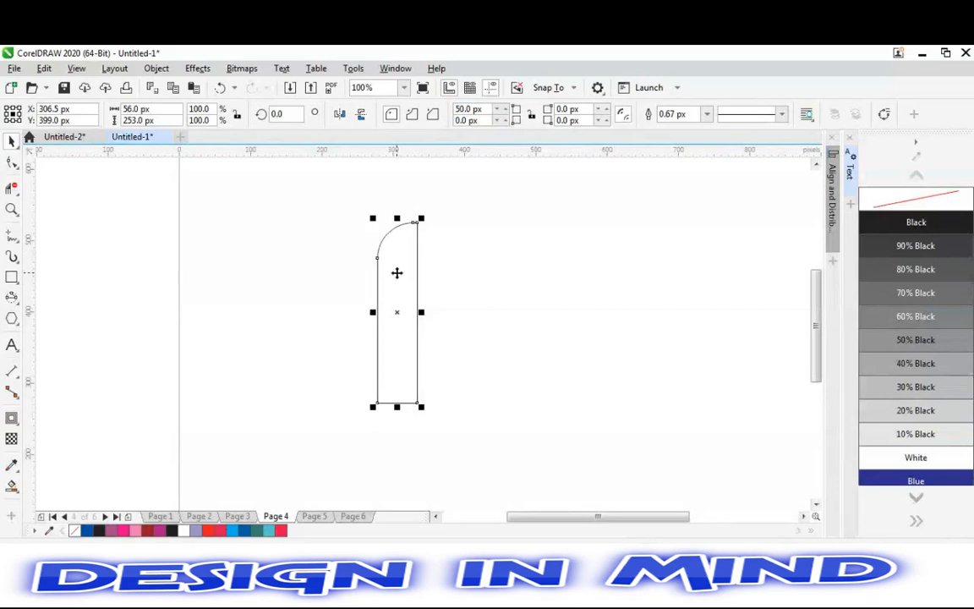
Step: Duplicate the rounded rectangle, delete the surplus copy, and place the two remaining shapes well apart side by side
left_click_drag(397, 272, 439, 296)
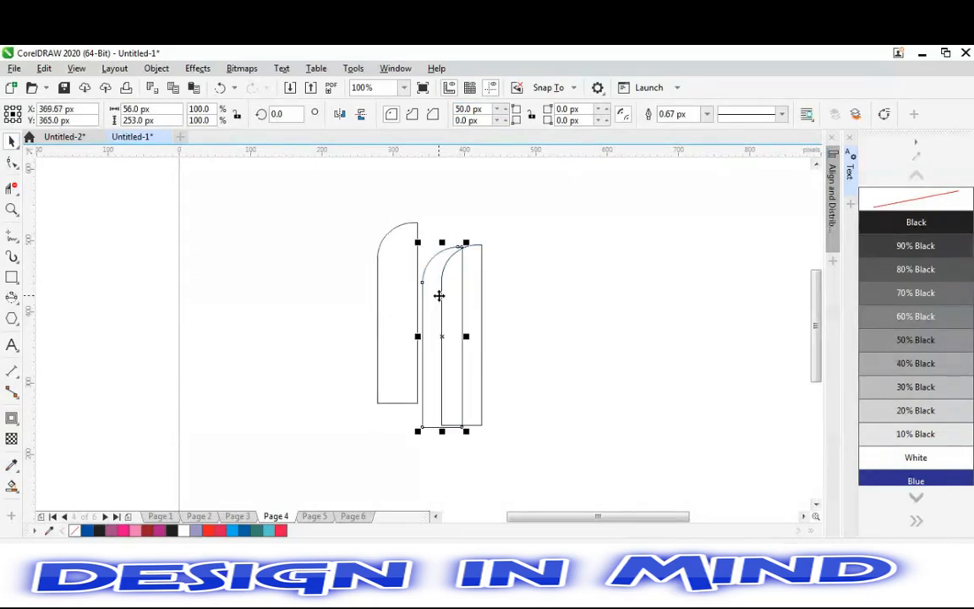
key("Delete")
left_click(448, 303)
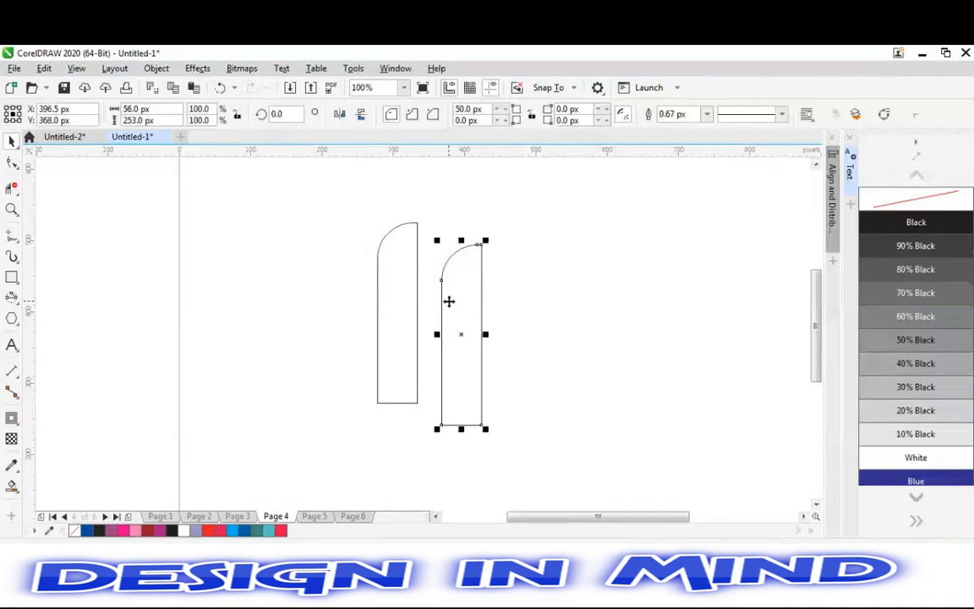
left_click_drag(448, 301, 328, 287)
left_click(397, 290)
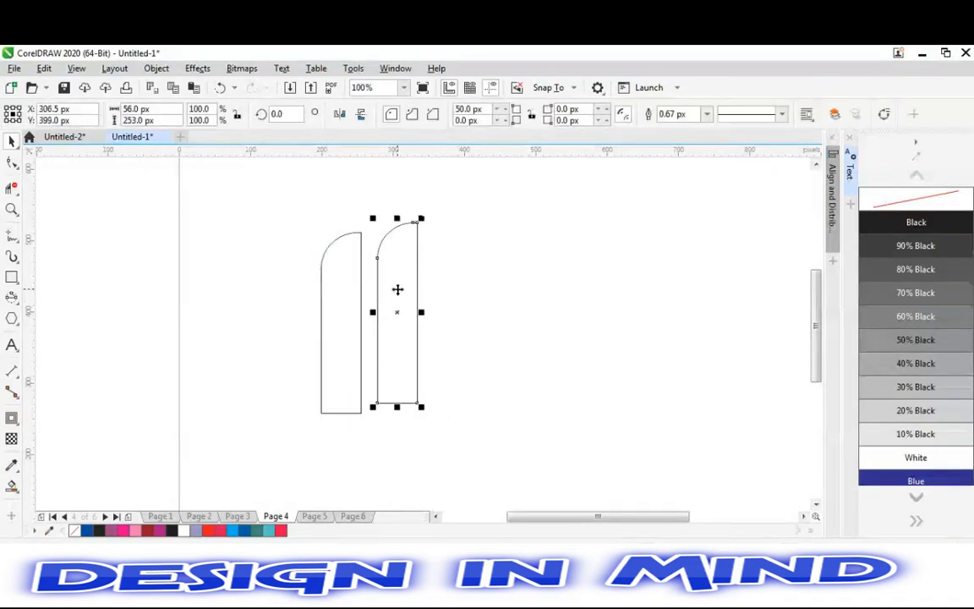
left_click_drag(398, 289, 494, 307)
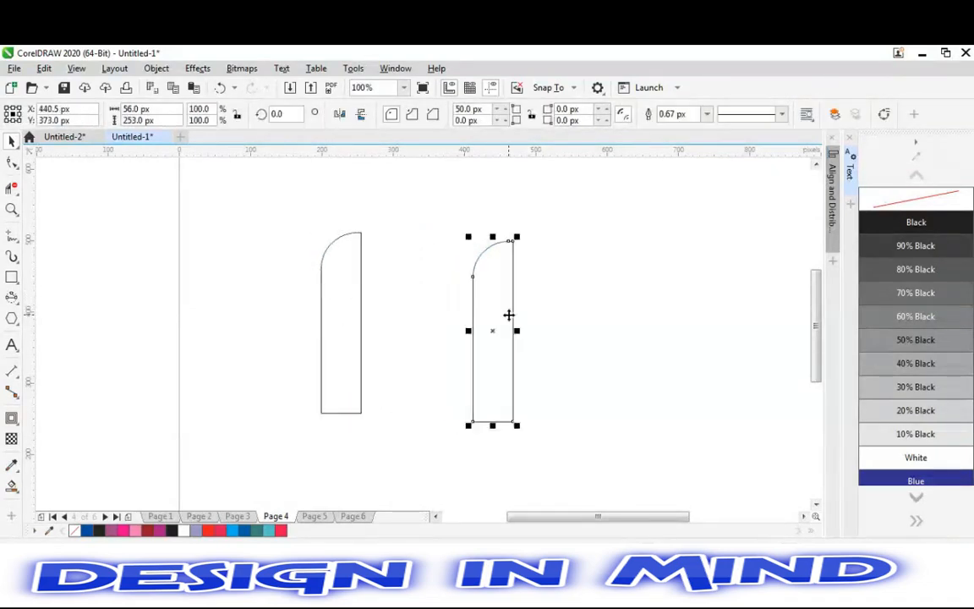
Step: Rotate the right-hand rounded rectangle to 328.676° so that it leans to the right
left_click(509, 320)
left_click(509, 313)
left_click(499, 291)
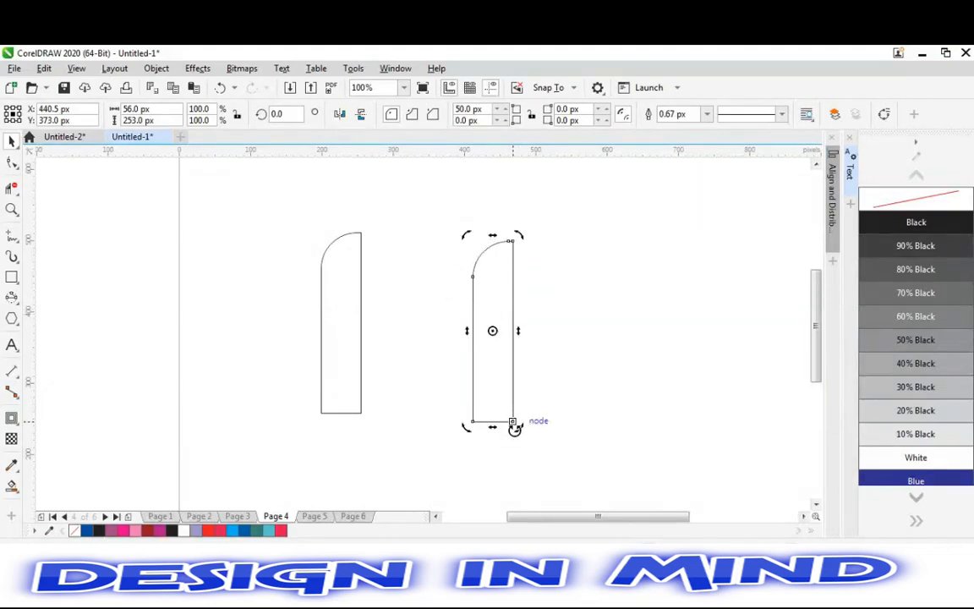
left_click_drag(517, 426, 461, 443)
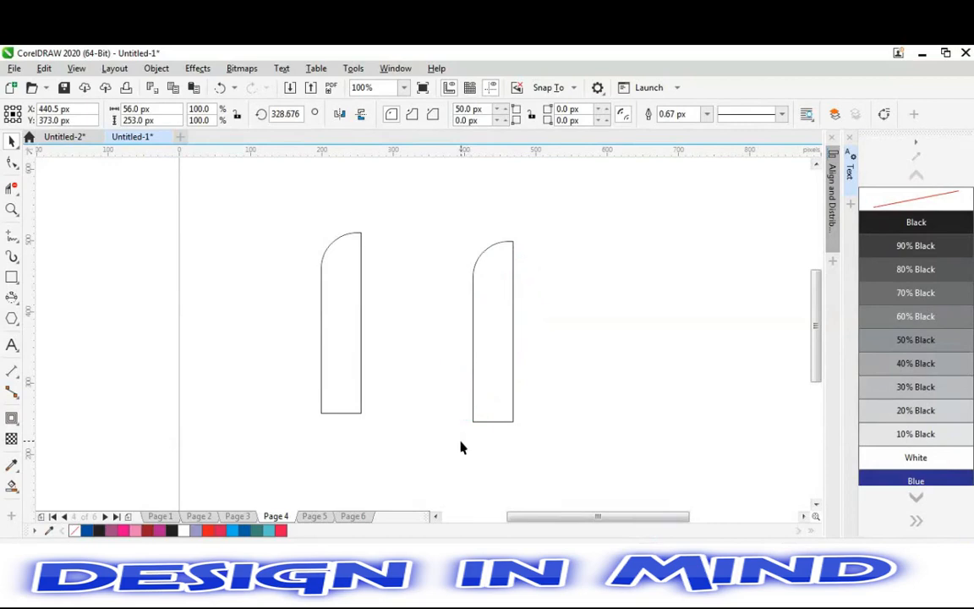
Step: Try mirroring the upright left-hand shape horizontally
left_click(331, 364)
left_click(322, 364)
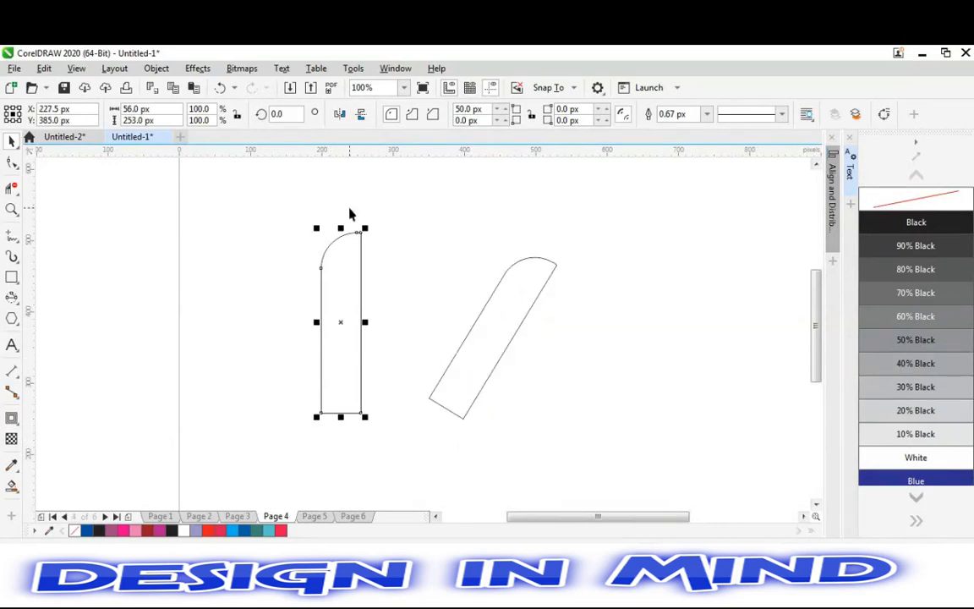
left_click(340, 115)
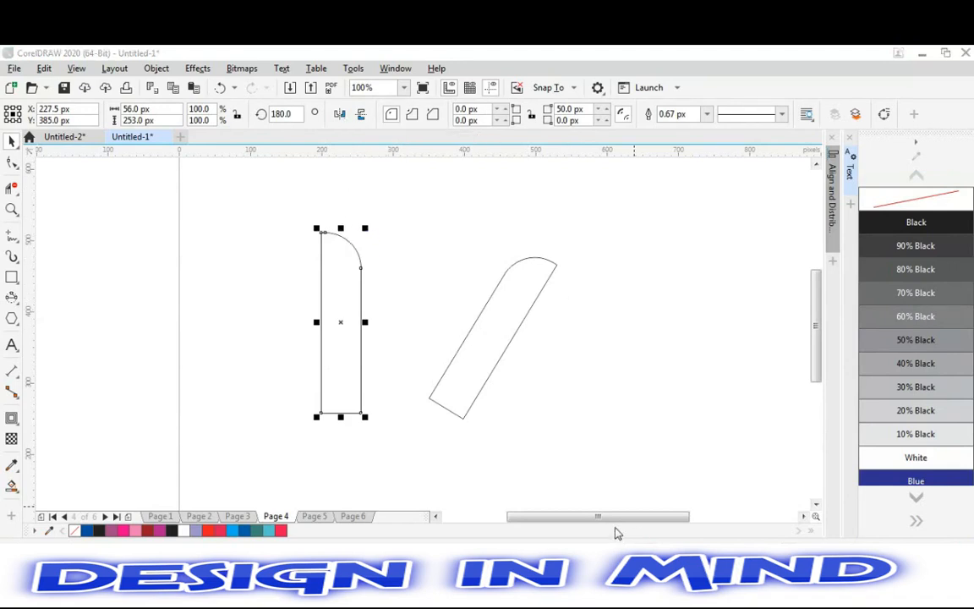
left_click(769, 53)
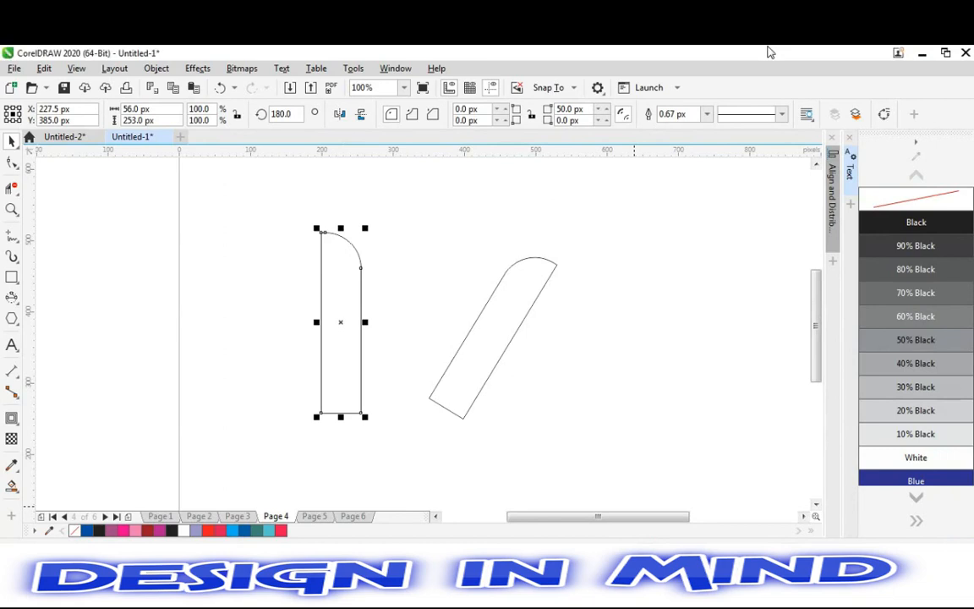
Step: Try rounding the upper-right corner of a new rectangle about 63 px wide and 281 px high to 38 px, and delete the rectangle
key("F6")
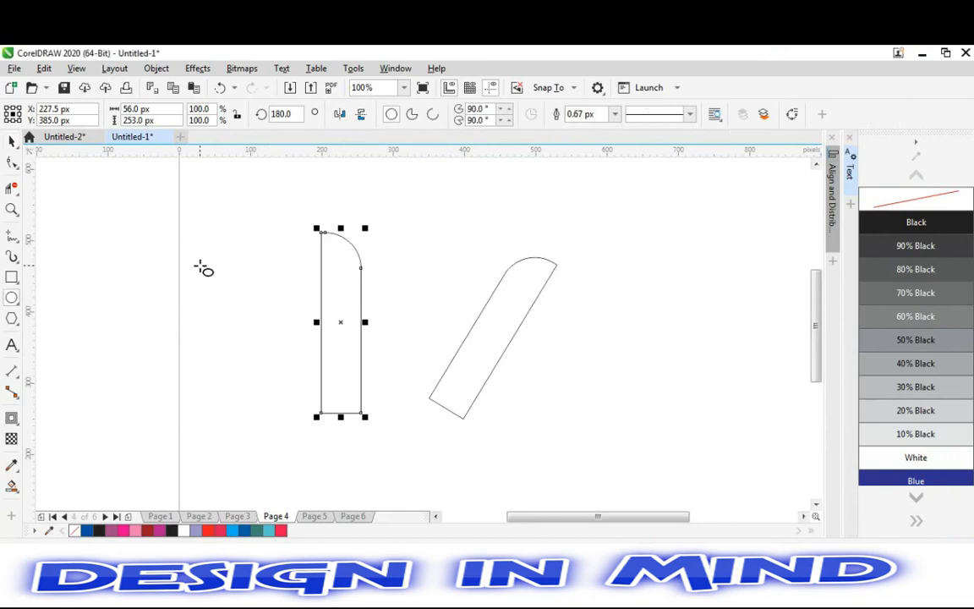
left_click_drag(189, 240, 239, 407)
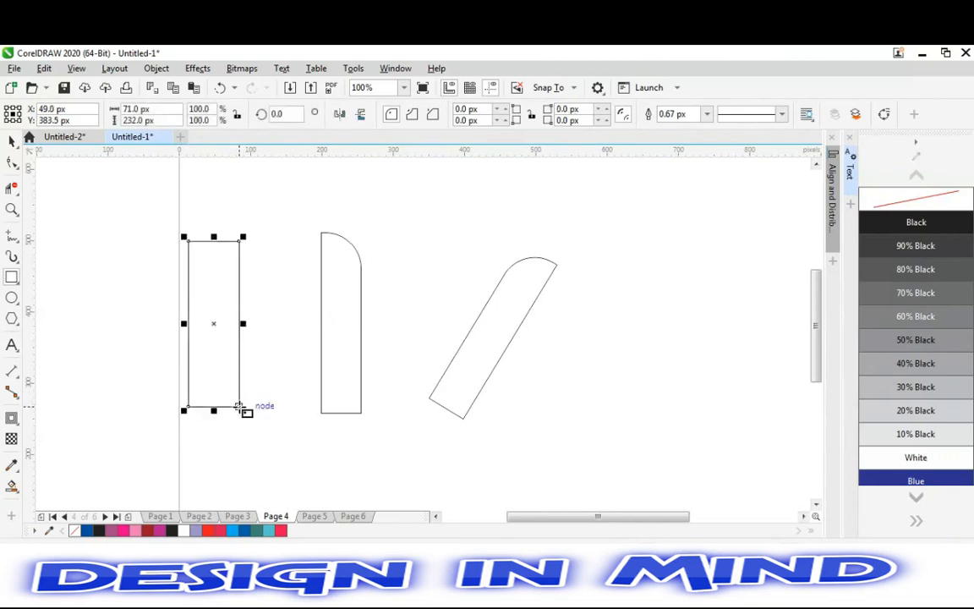
key("ctrl+z")
left_click_drag(191, 222, 238, 424)
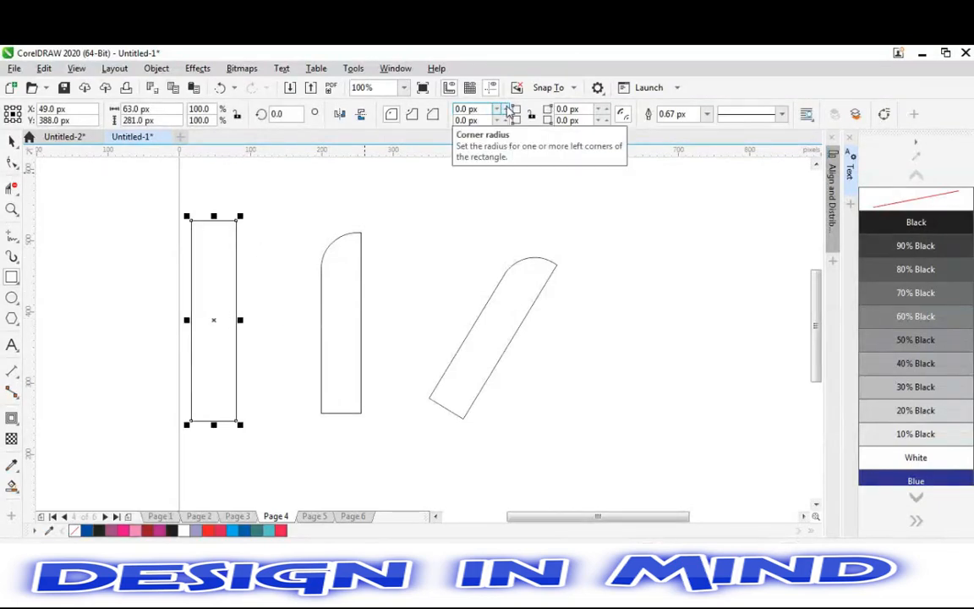
left_click(606, 112)
left_click(607, 112)
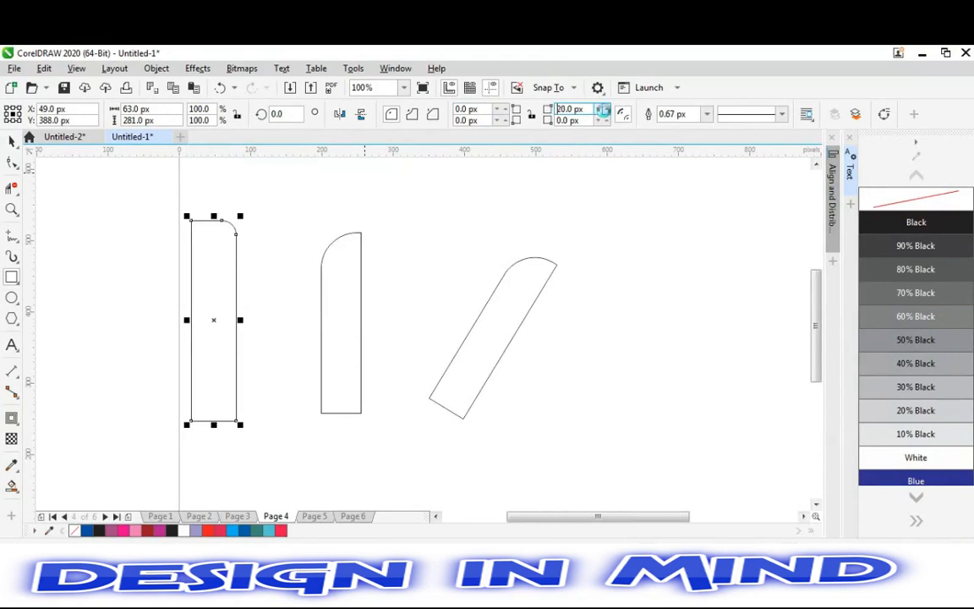
left_click(607, 112)
left_click(607, 112)
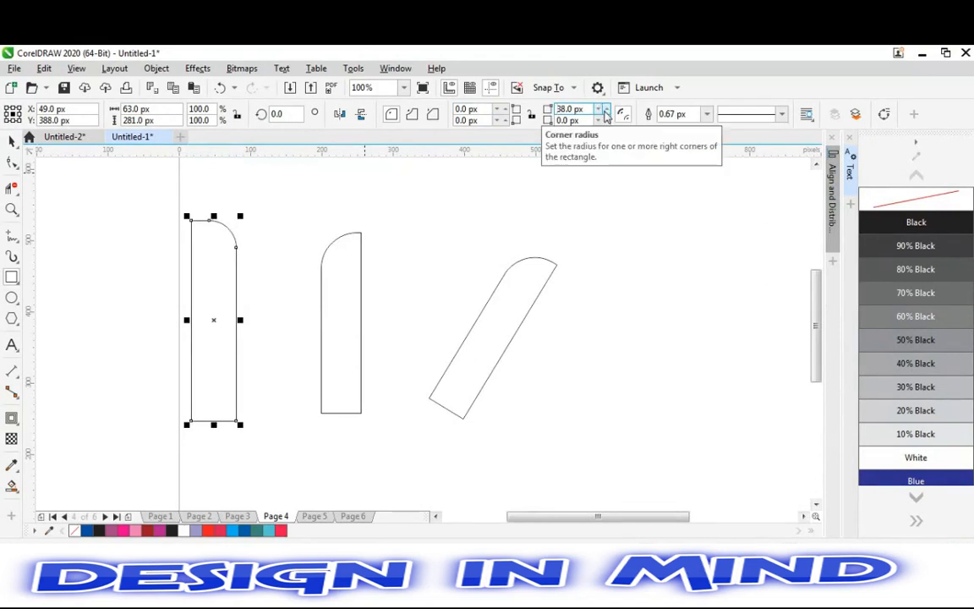
key("Delete")
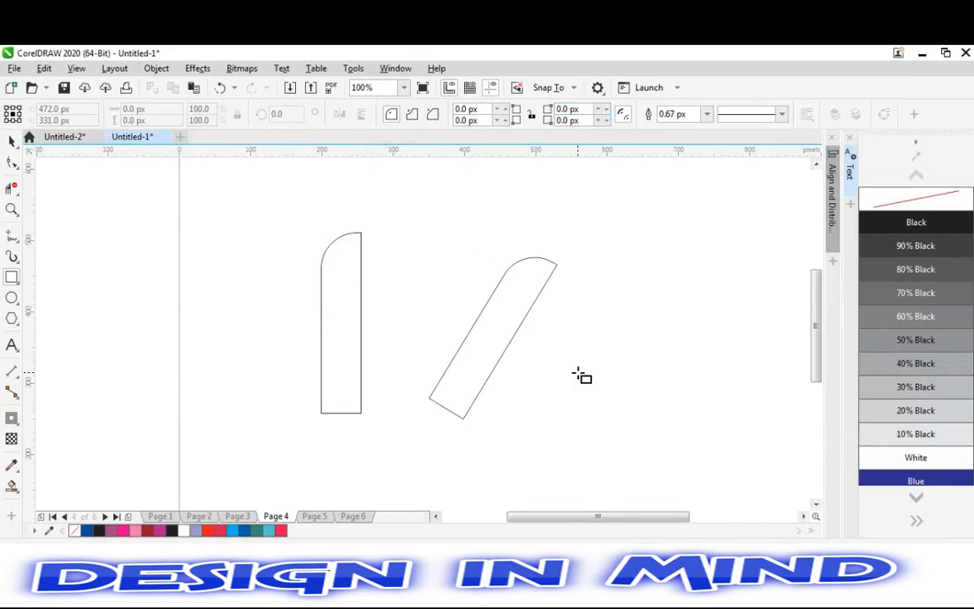
Step: Mirror the upright shape horizontally so that its rounded corner faces right
key("space")
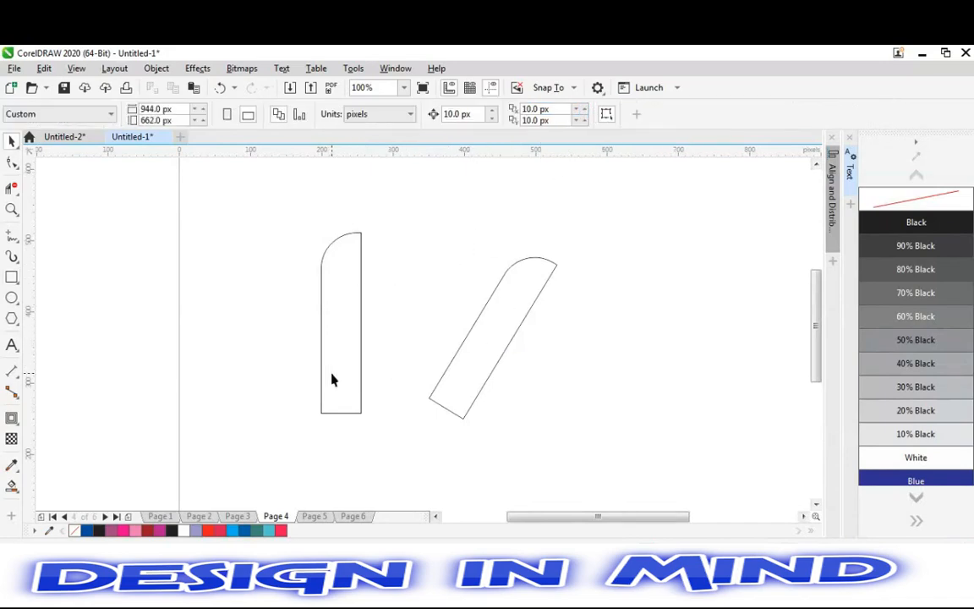
left_click(335, 373)
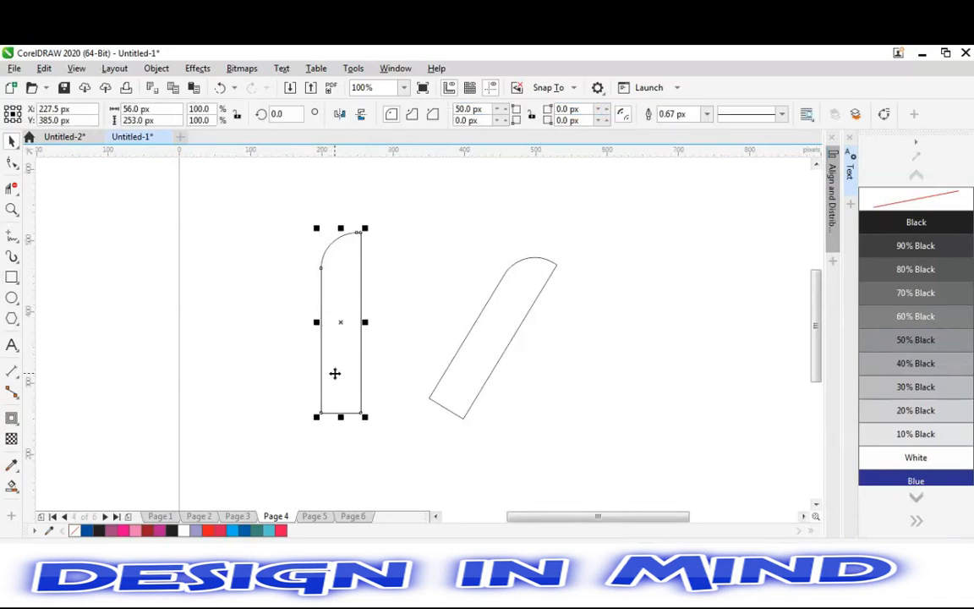
left_click(341, 115)
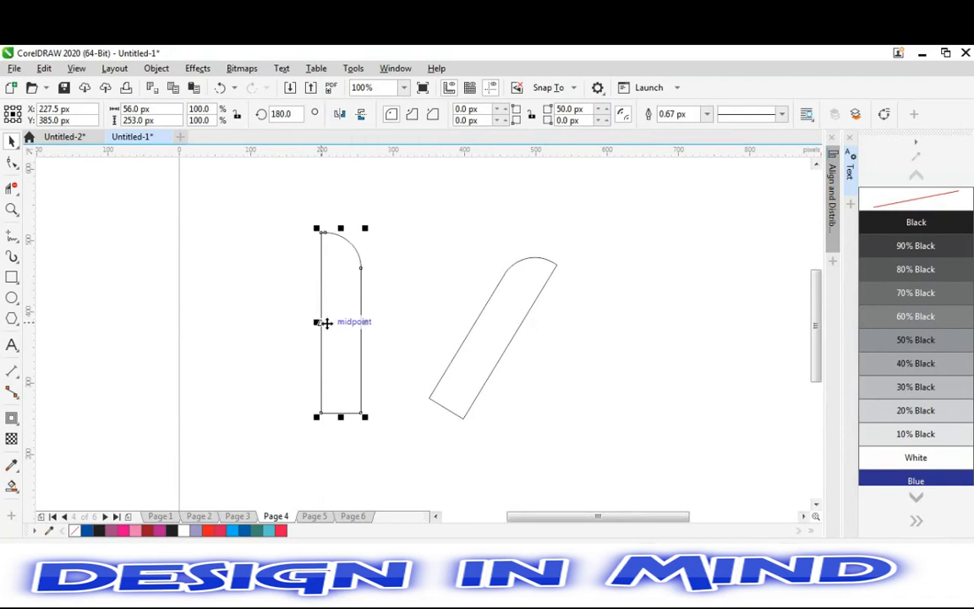
Step: Rotate the mirrored shape to 211.403° and place it across the other one, forming a V with their lowest corners meeting
left_click(347, 335)
left_click(348, 335)
left_click_drag(342, 291, 371, 313)
left_click(371, 313)
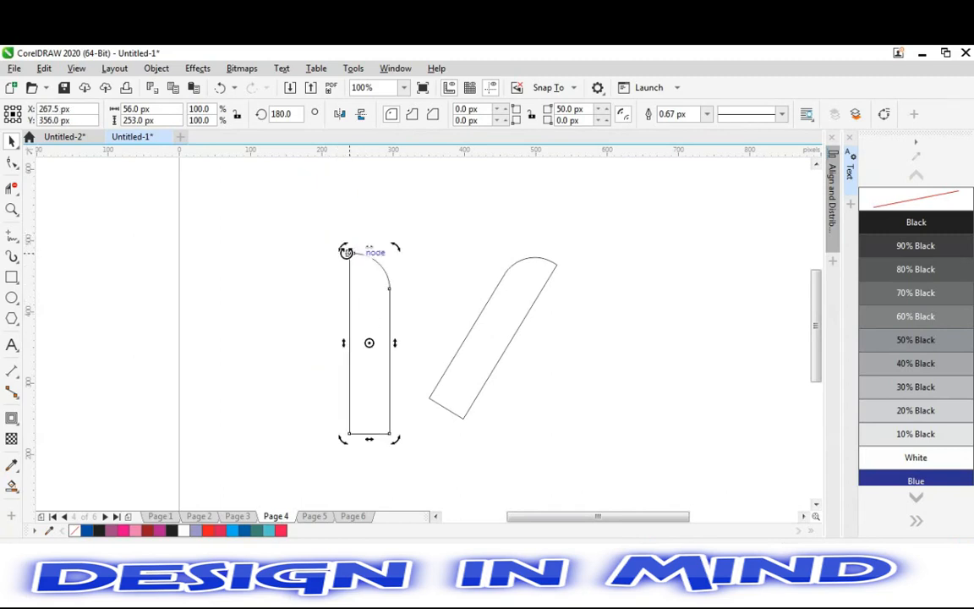
left_click_drag(343, 248, 420, 308)
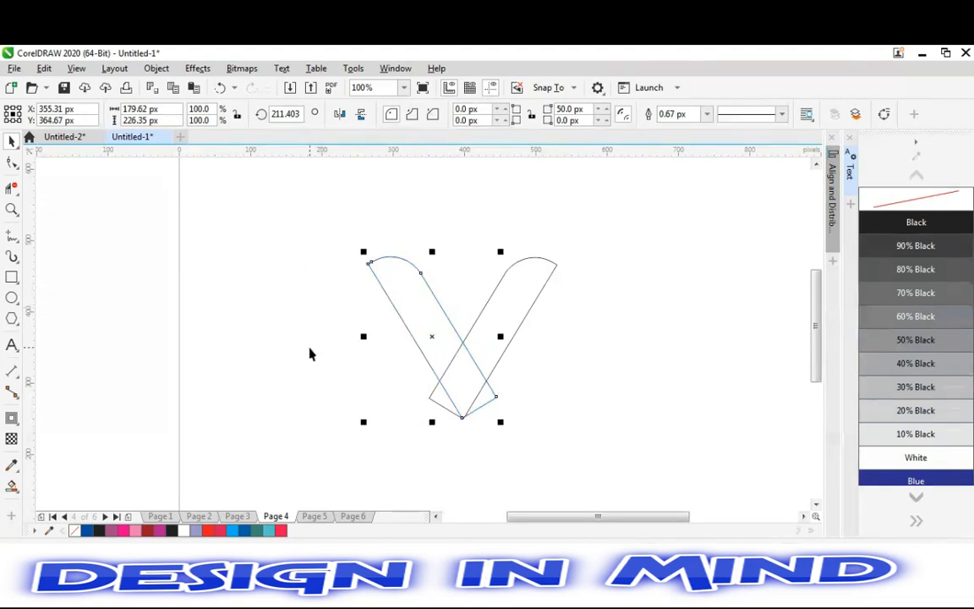
Step: Select both shapes of the V, rotate them together slightly clockwise about their centre, and deselect them
left_click(506, 329)
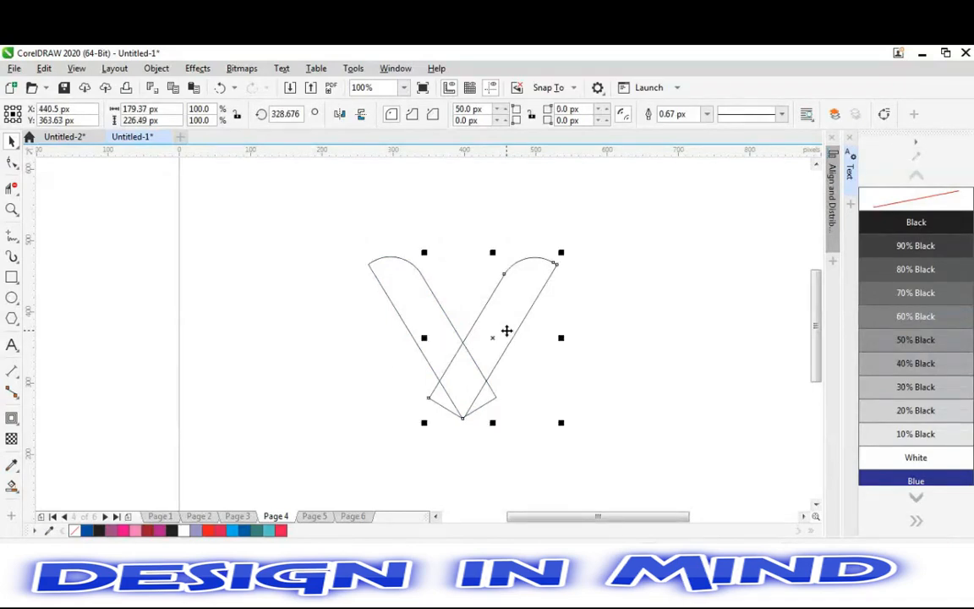
left_click(446, 315, "shift")
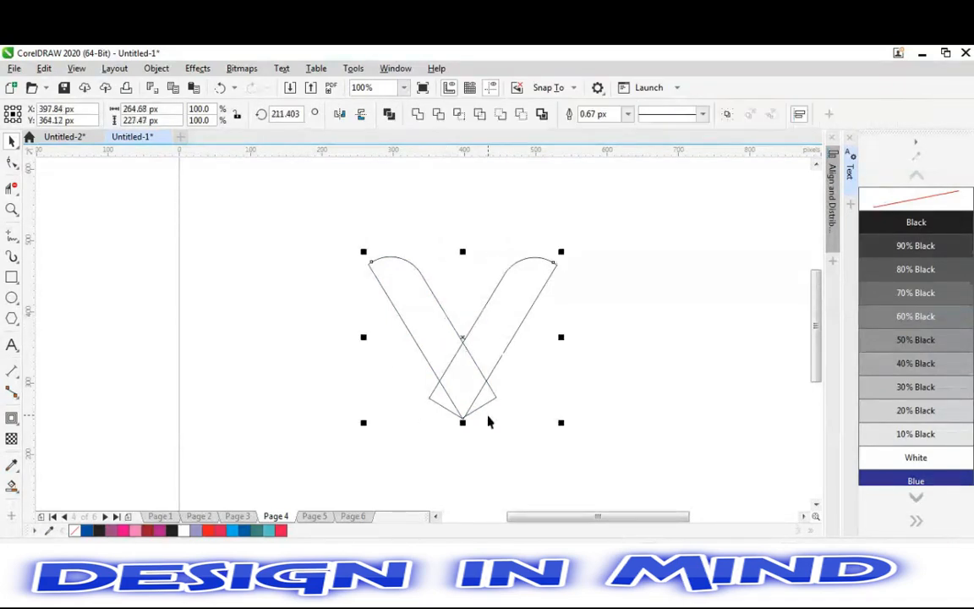
left_click(492, 374)
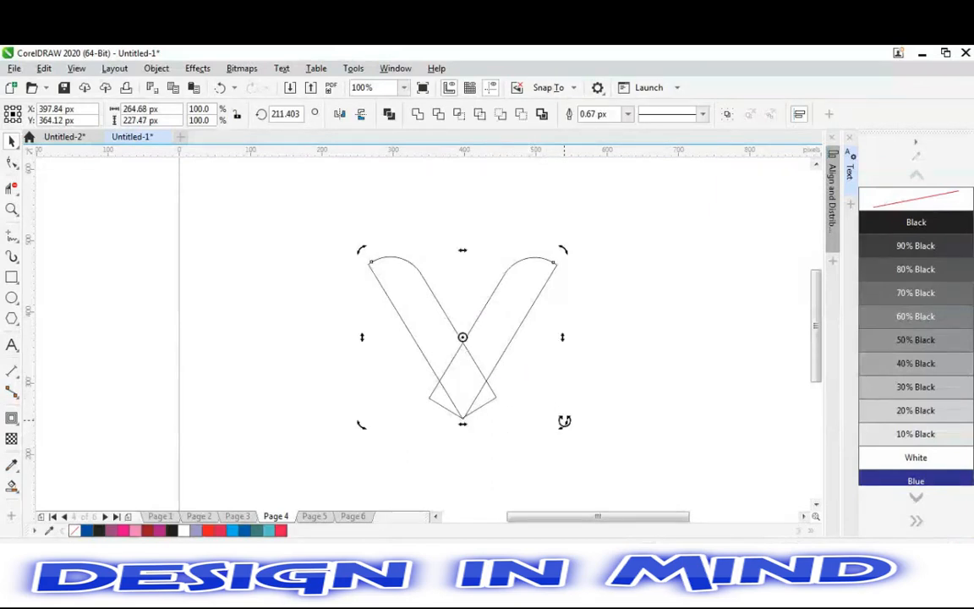
mouse_move(564, 421)
left_mouse_down()
mouse_move(560, 433)
mouse_move(565, 427)
left_mouse_up()
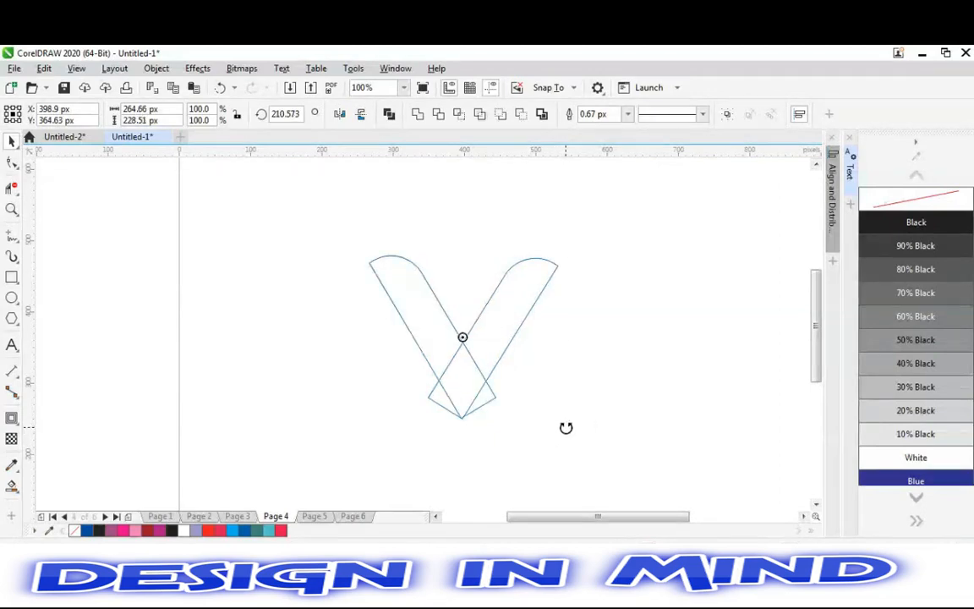
left_click(615, 411)
key("F4")
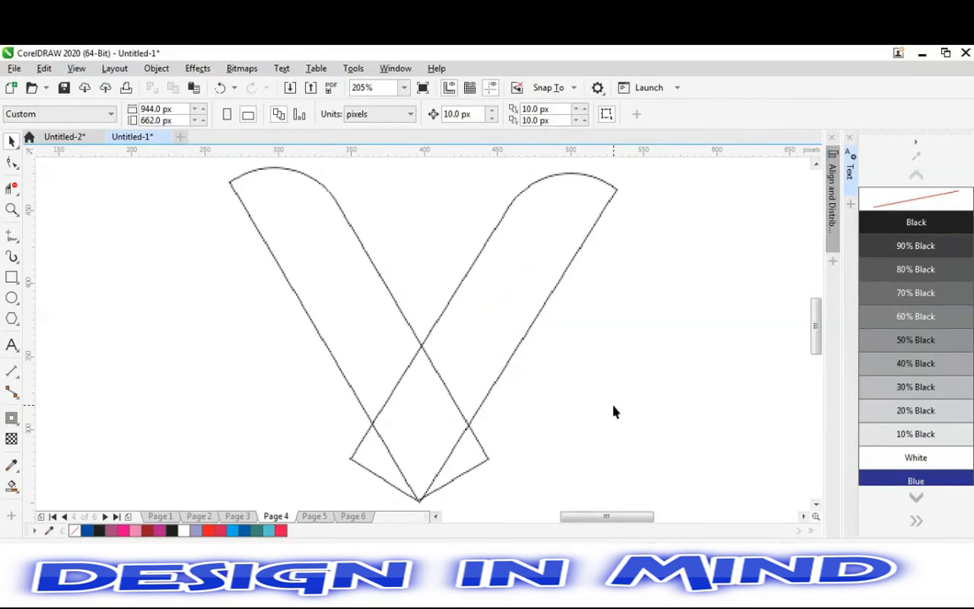
Step: Draw a circle about 105 px wide and 103 px high and centre it over the crossing of the V's arms
right_click(614, 411)
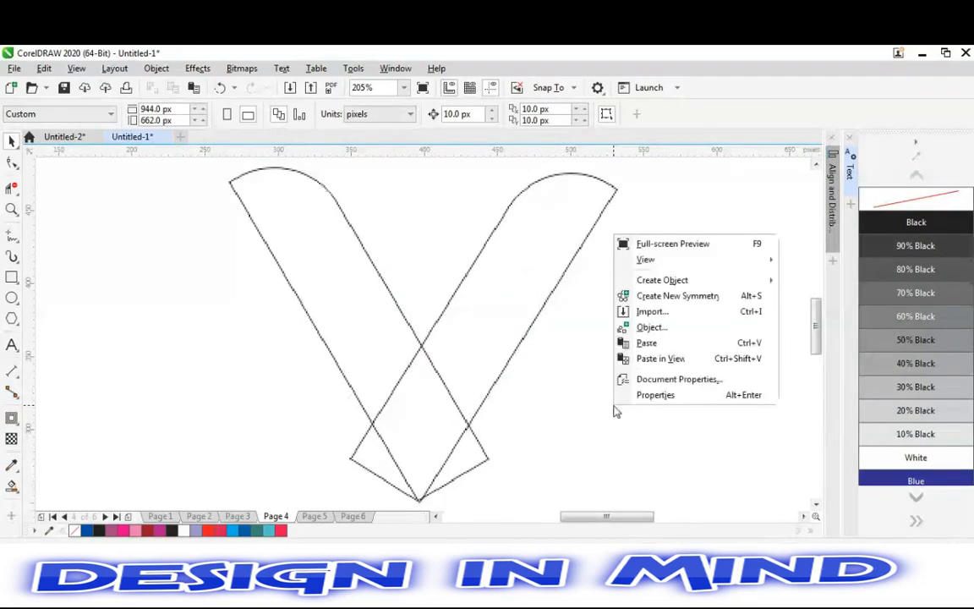
left_click(548, 424)
key("z")
right_click(548, 424)
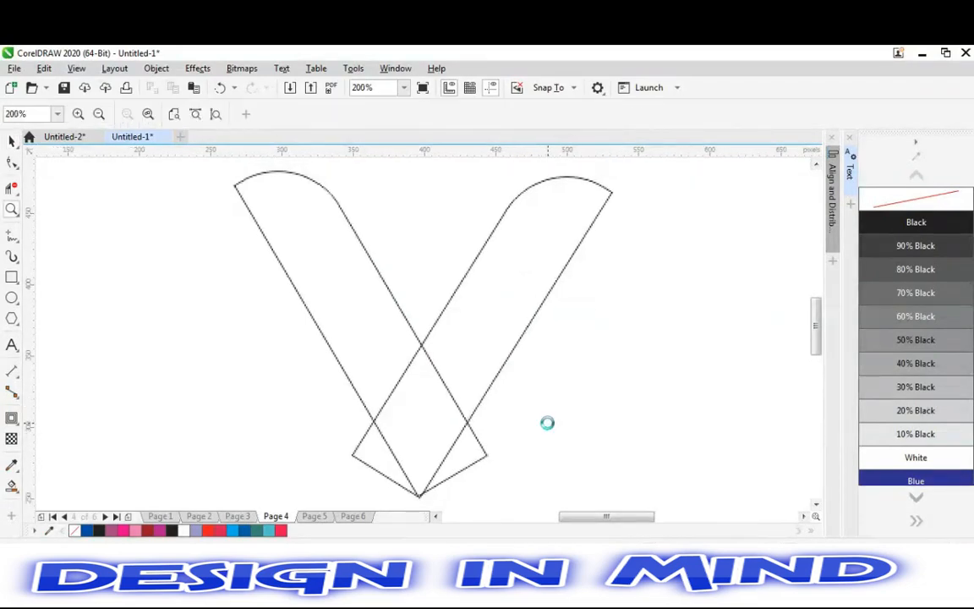
right_click(564, 418)
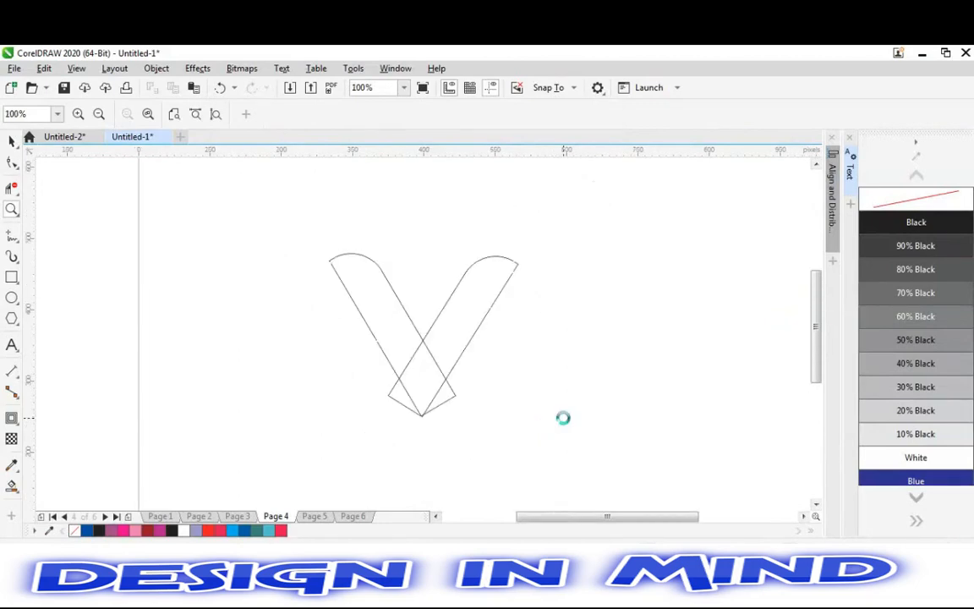
left_click(12, 140)
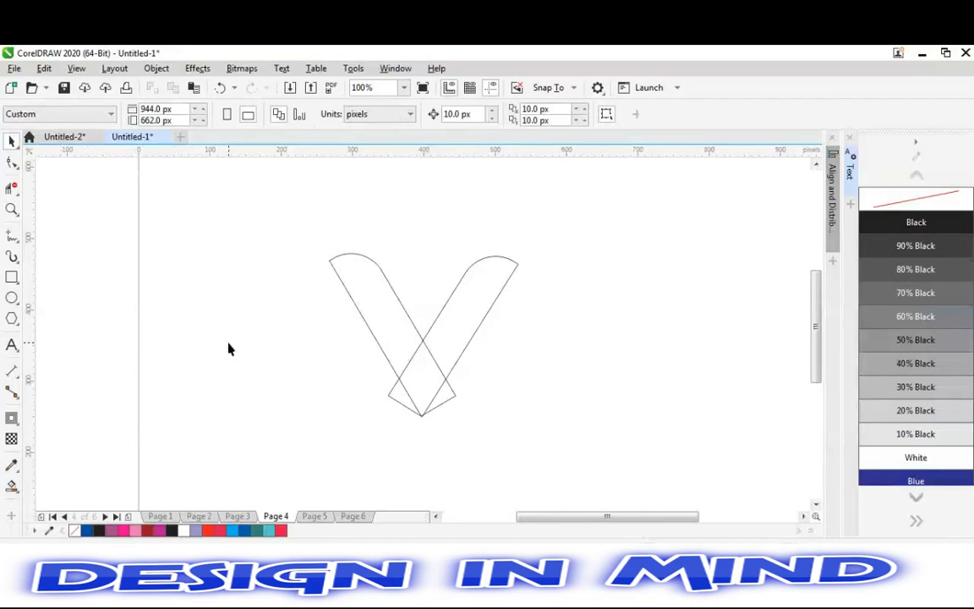
key("F7")
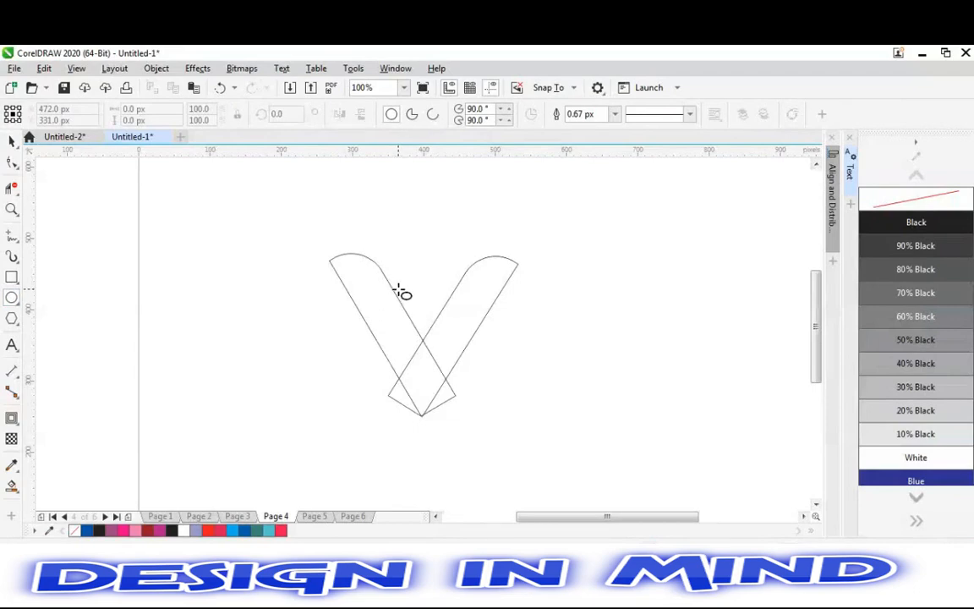
left_click_drag(399, 290, 478, 366)
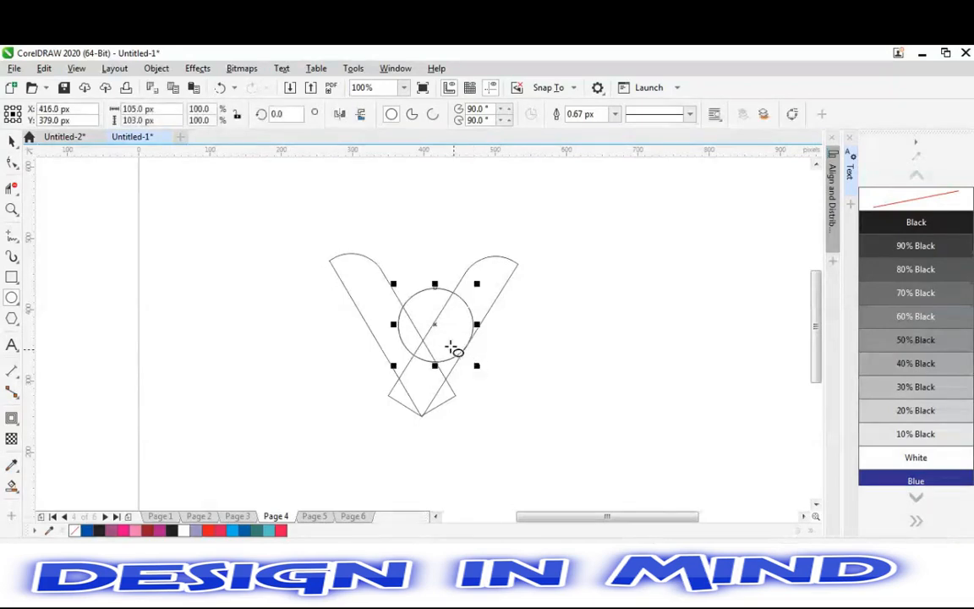
key("space")
left_click_drag(445, 322, 433, 345)
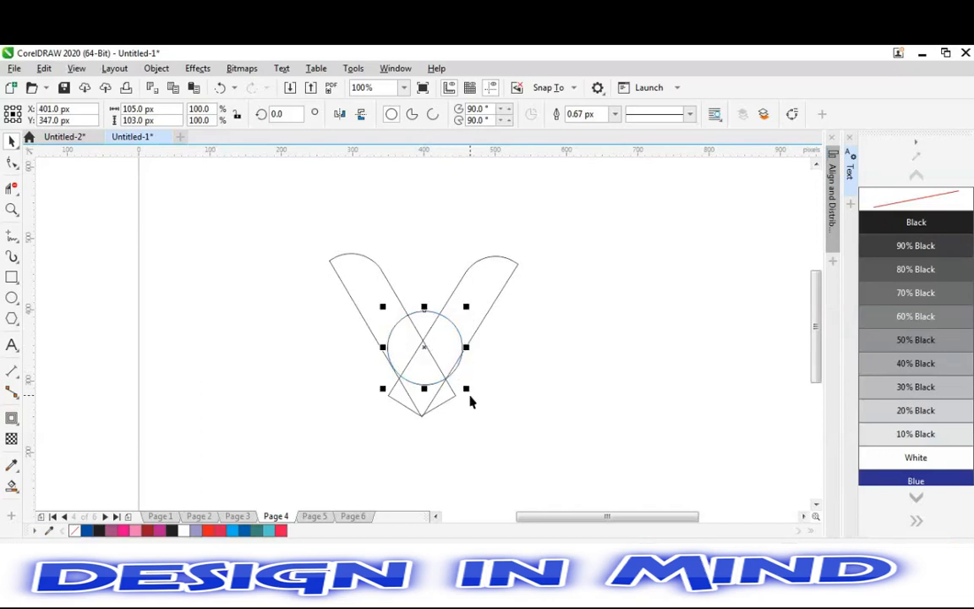
Step: Fine-tune the circle to about 103 px wide and 101 px high so it touches the outer edges of both arms, and deselect it
left_click_drag(470, 391, 467, 390)
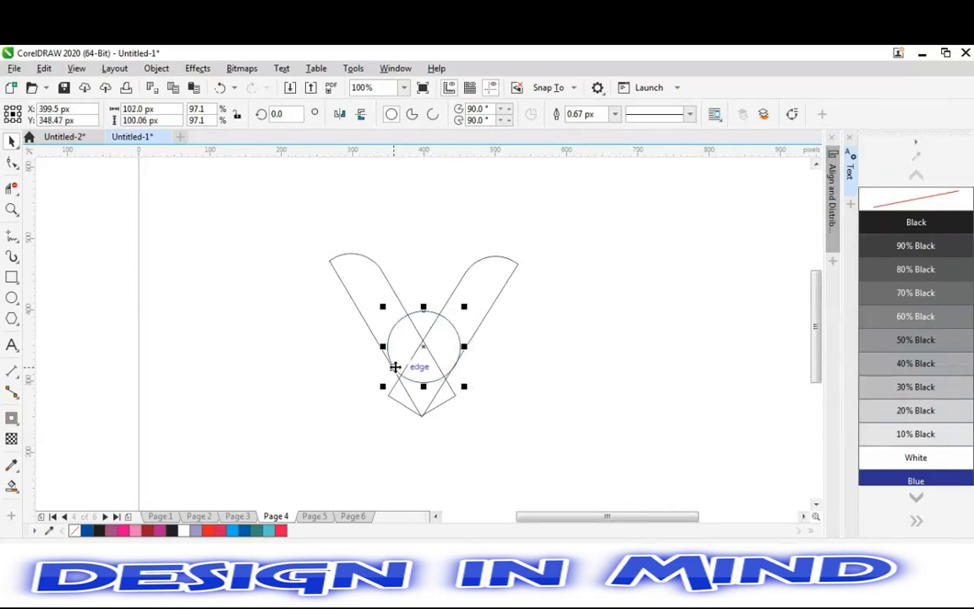
key("z")
left_click(335, 390)
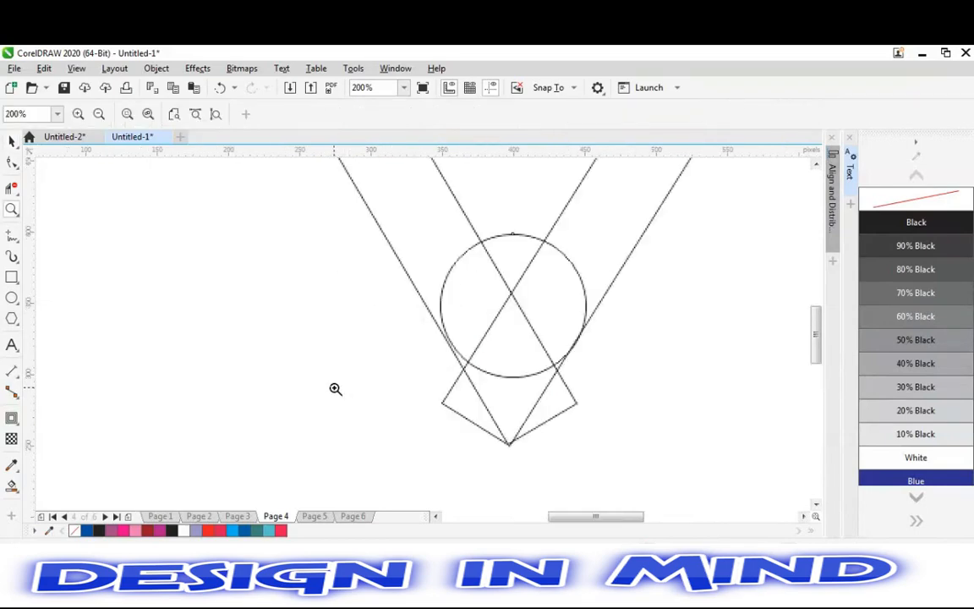
left_click(335, 389)
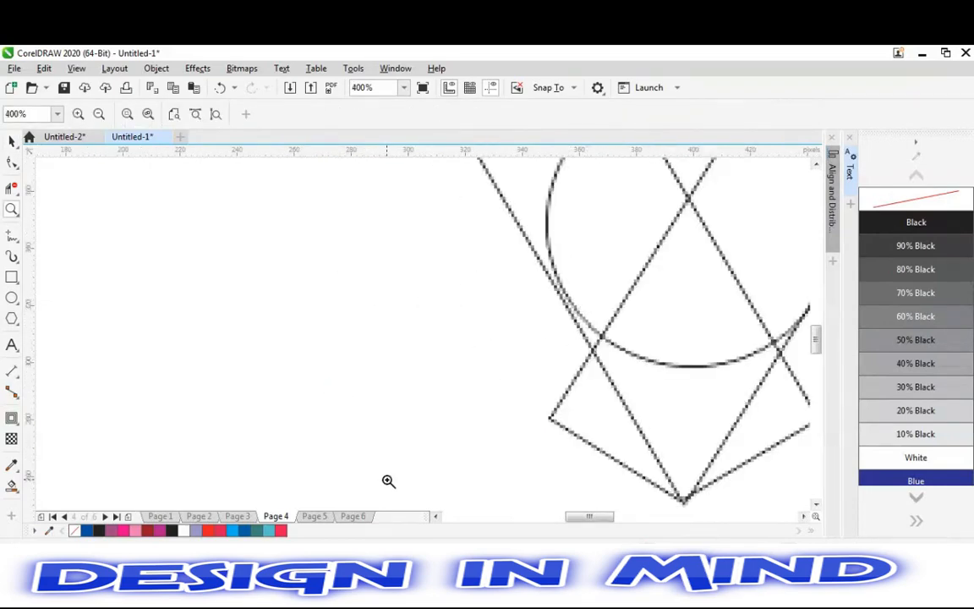
key("F3")
key("F3")
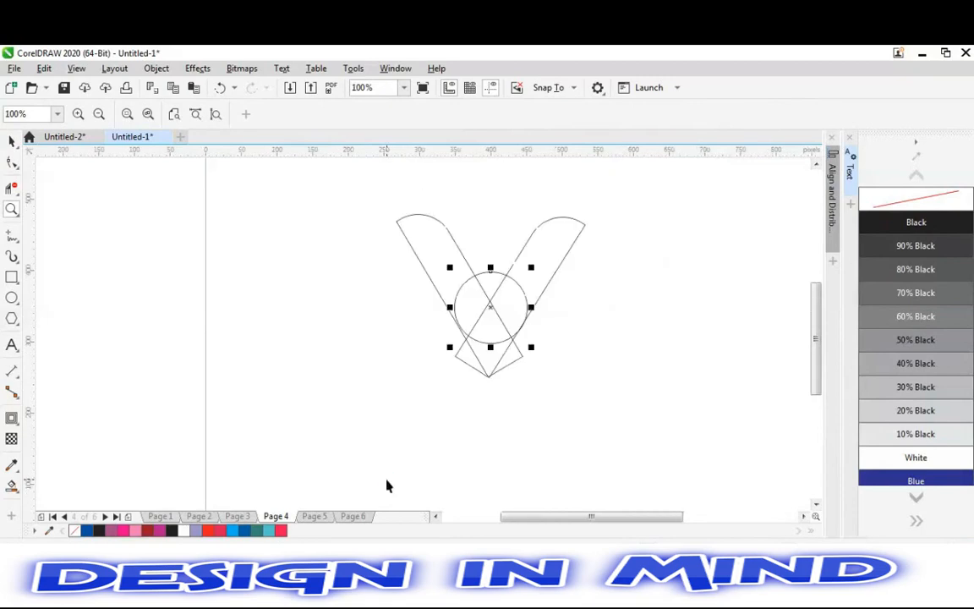
key("space")
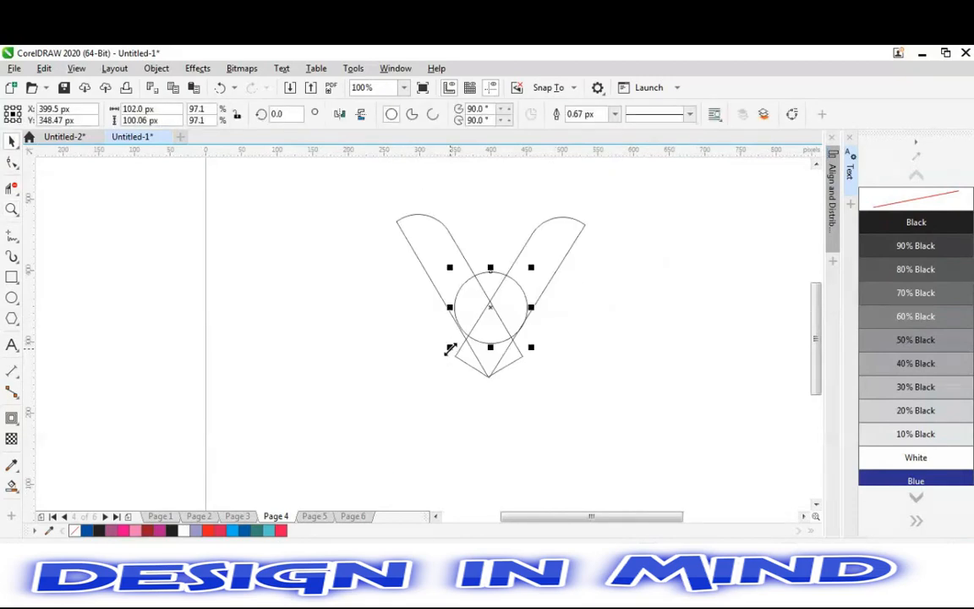
left_click_drag(451, 349, 448, 348)
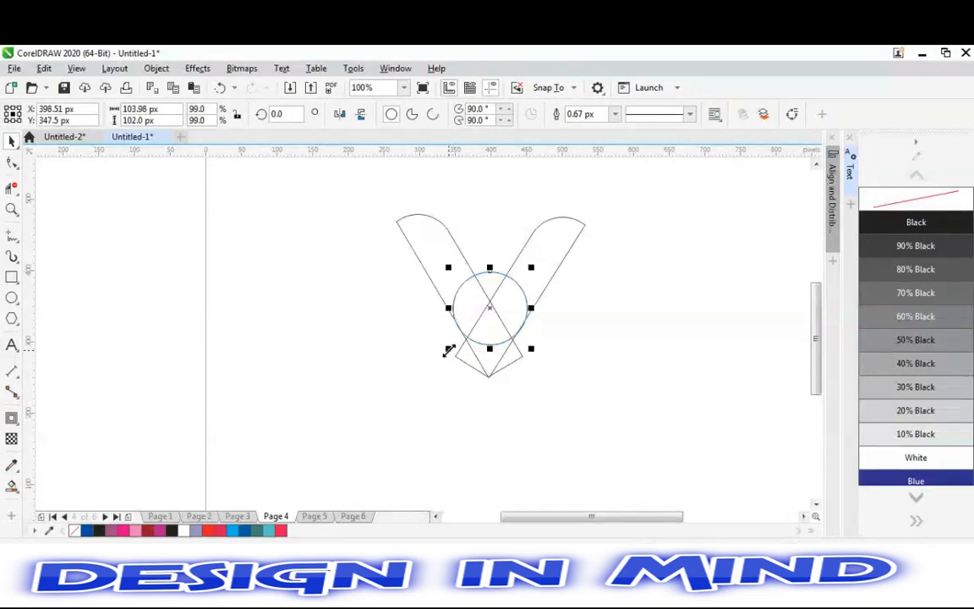
left_click_drag(528, 348, 530, 349)
left_click(567, 369)
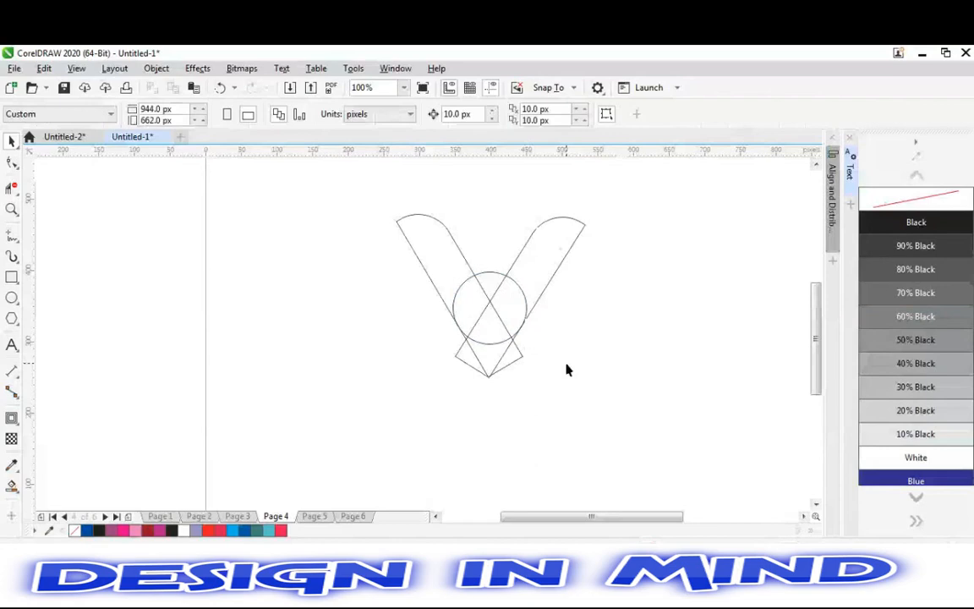
Step: Select the circle and both arms, move them down together by 30 px, and deselect them
key("z")
key("ctrl+s")
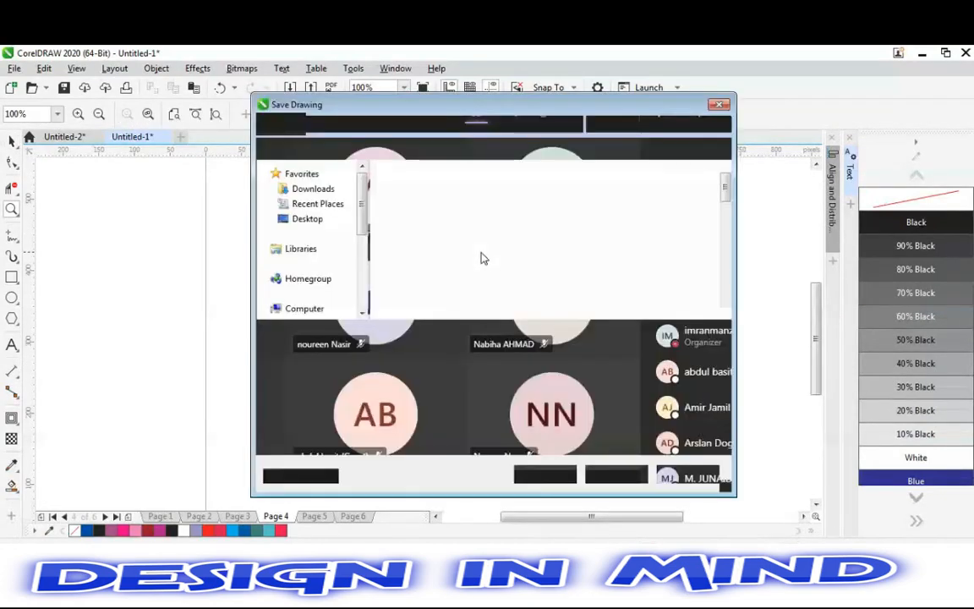
left_click(688, 479)
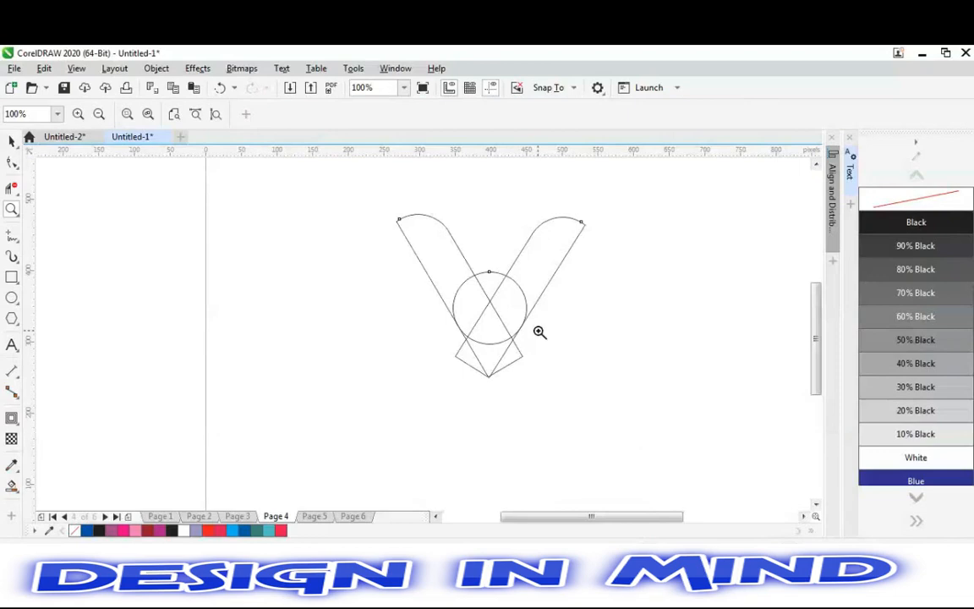
left_click(540, 332)
key("space")
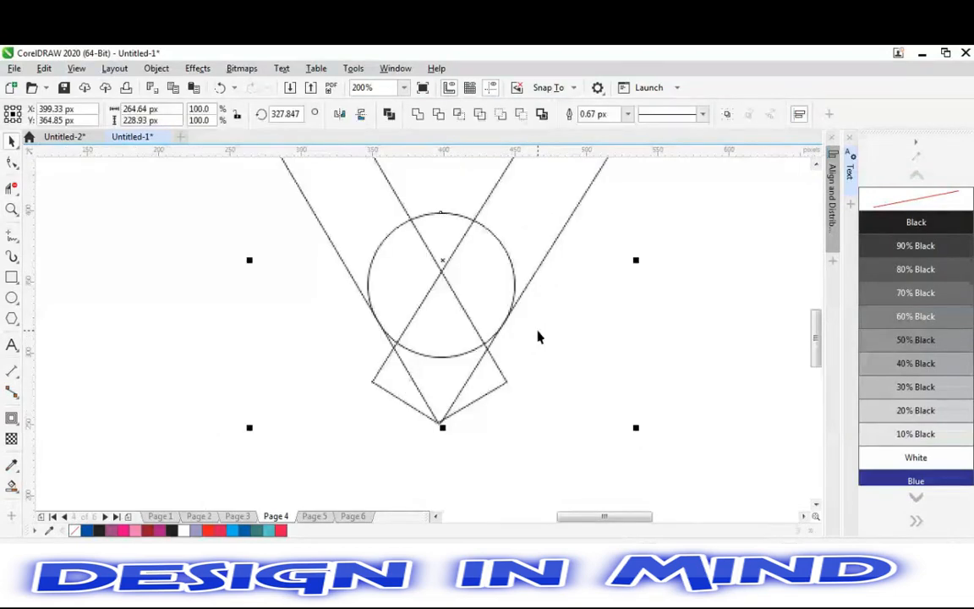
key("space")
right_click(538, 331)
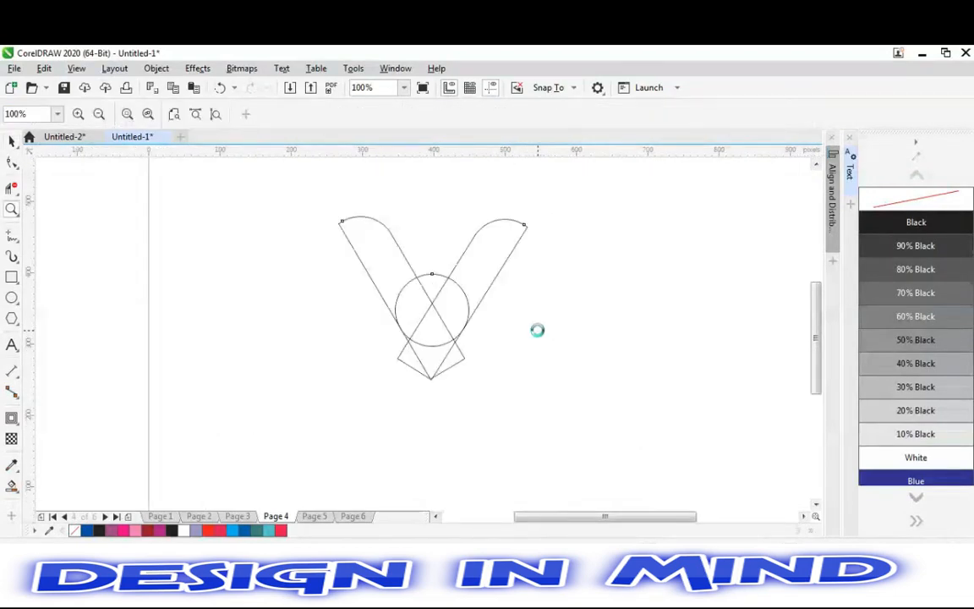
key("space")
key("Down")
key("Down")
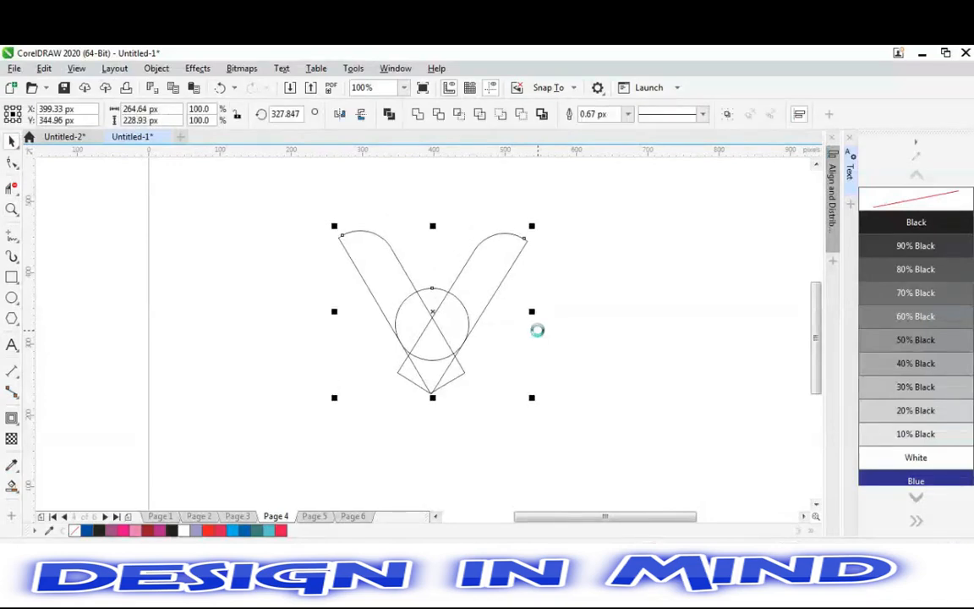
key("Down")
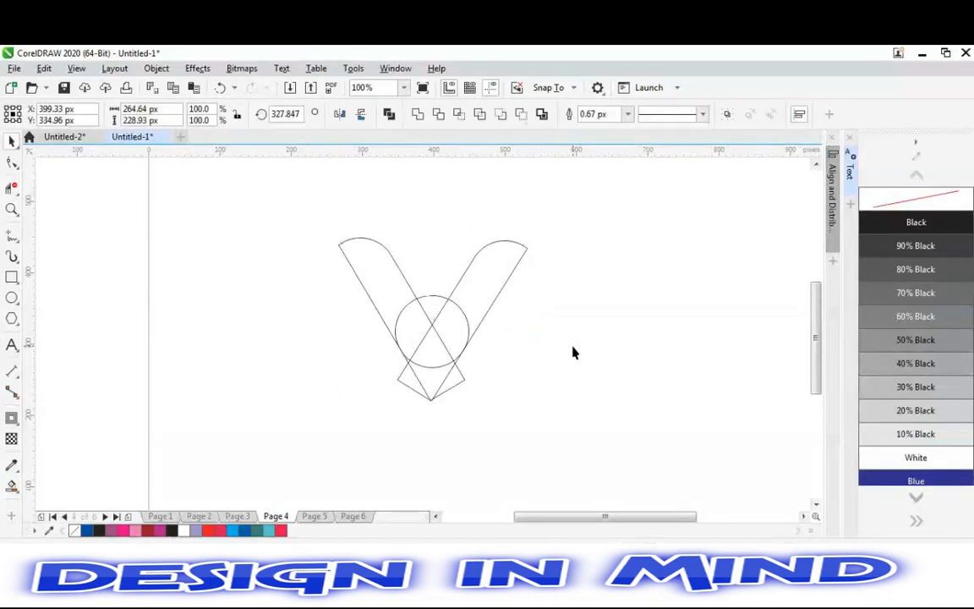
left_click(573, 353)
Step: Place a copy of the circle up and to the right of the original, overlapping the V's right arm
left_click(432, 328)
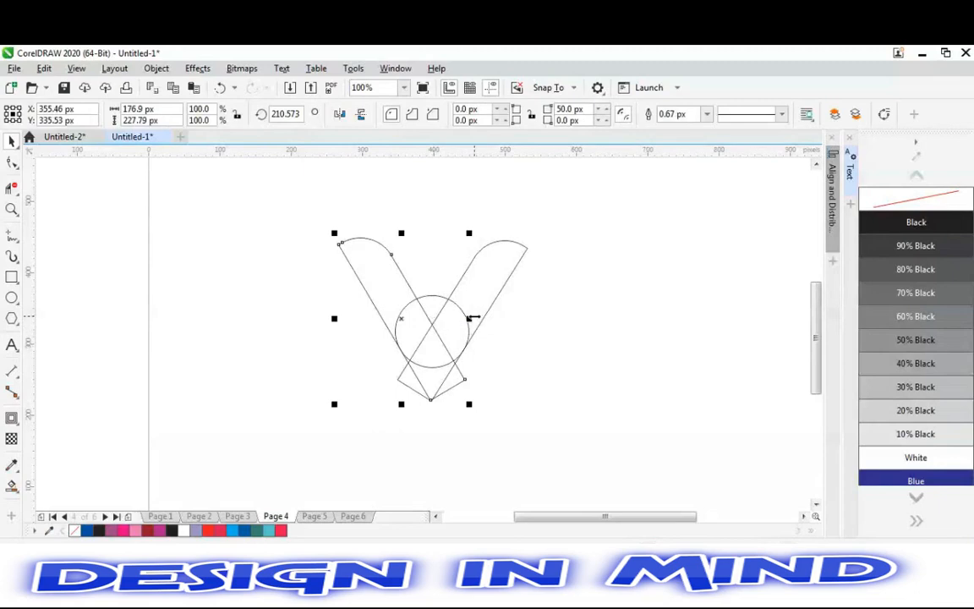
left_click(498, 350)
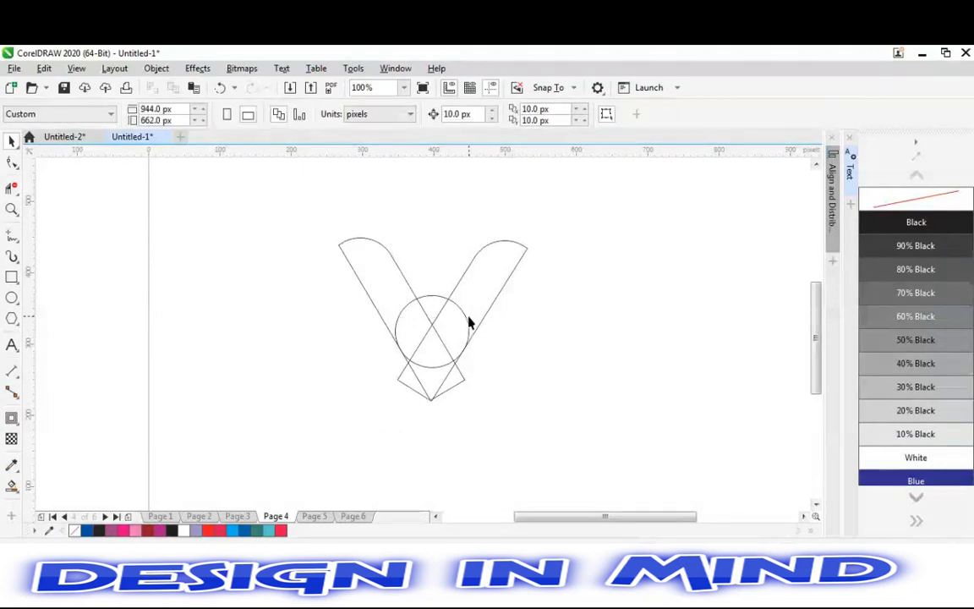
left_click(465, 323)
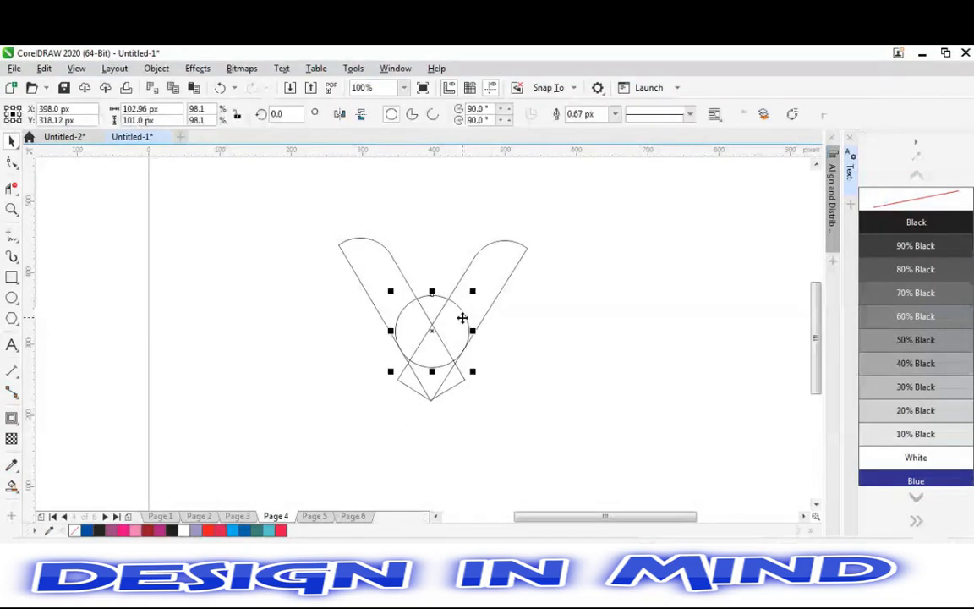
left_click(462, 318)
left_click_drag(462, 318, 479, 289)
left_click(510, 335)
key("ctrl+z")
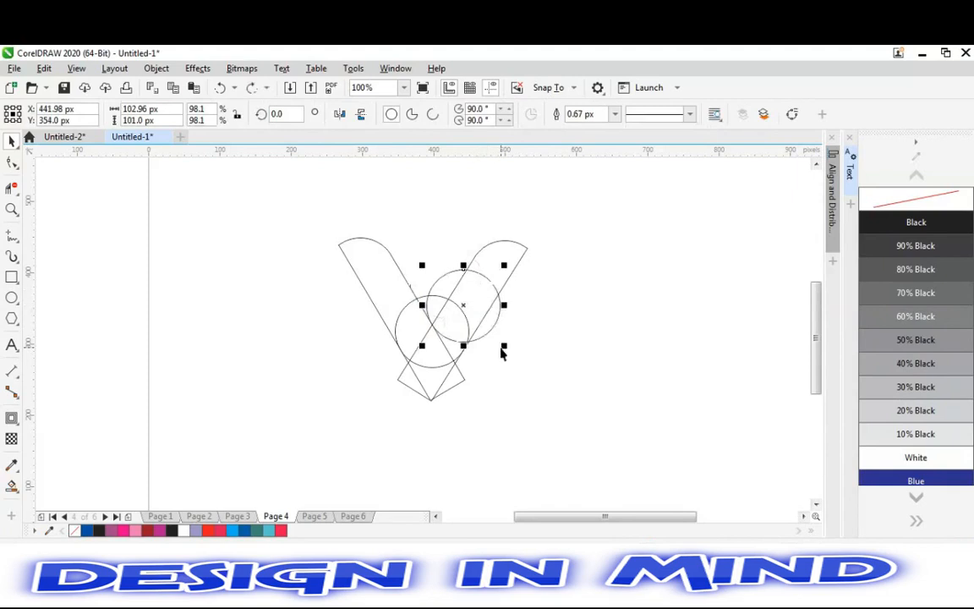
Step: Shrink the circle copy to about 76 px wide and 75 px high, fitted across the right arm beside the V's inner corner
left_click_drag(504, 345, 506, 348)
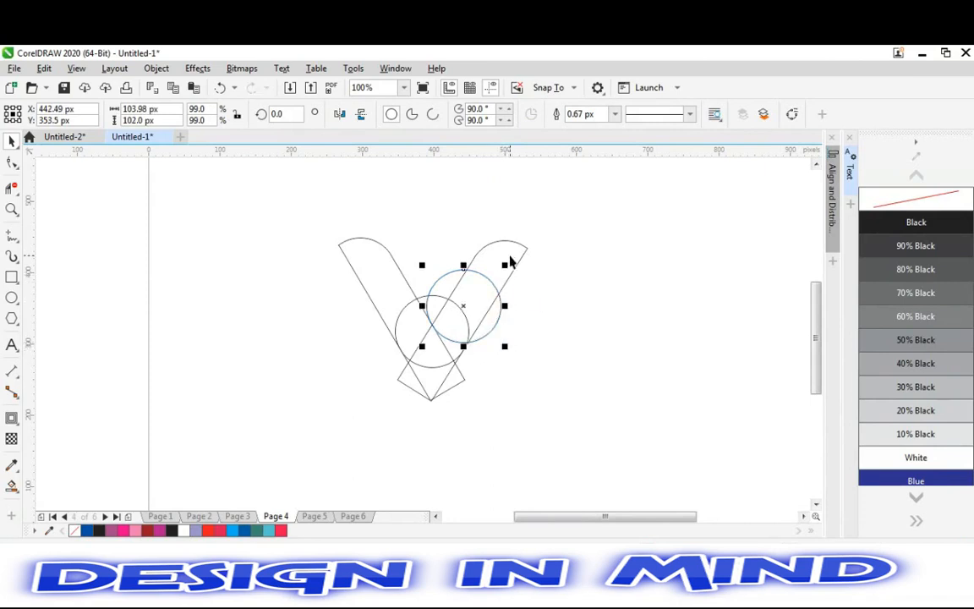
left_click_drag(505, 265, 494, 278)
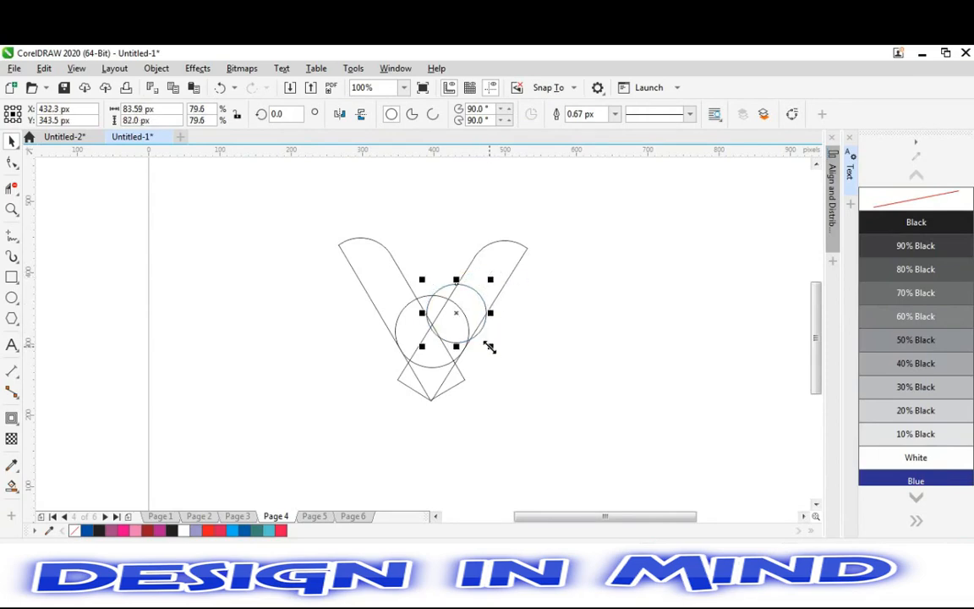
left_click_drag(489, 347, 466, 309)
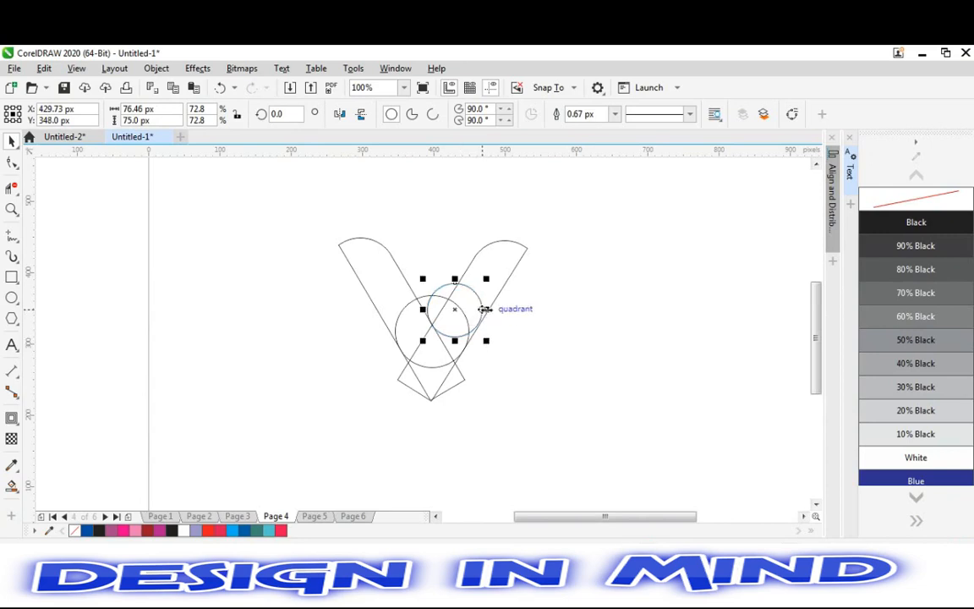
left_click_drag(485, 310, 487, 341)
left_click(551, 342)
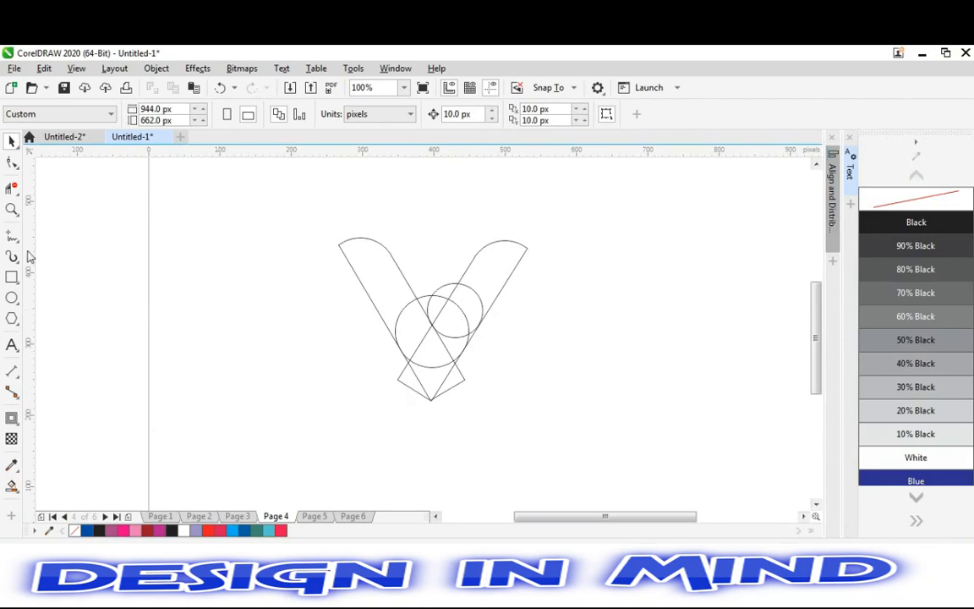
Step: Delete the pointed corner segments below the large circle and the circle arcs crossing the left arm with Virtual Segment Delete
left_click(11, 187)
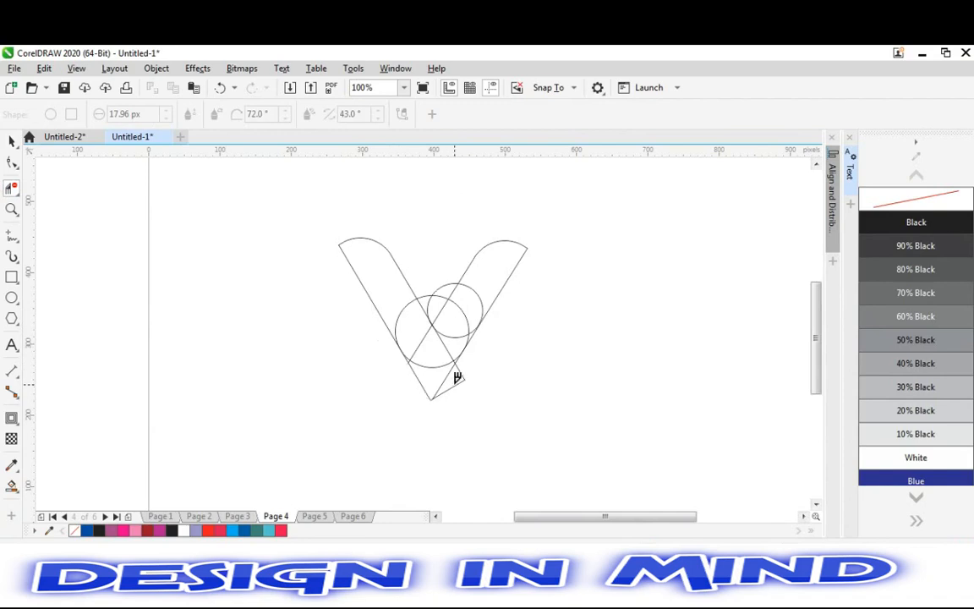
left_click(459, 383)
left_click_drag(451, 393, 419, 395)
left_click(404, 306)
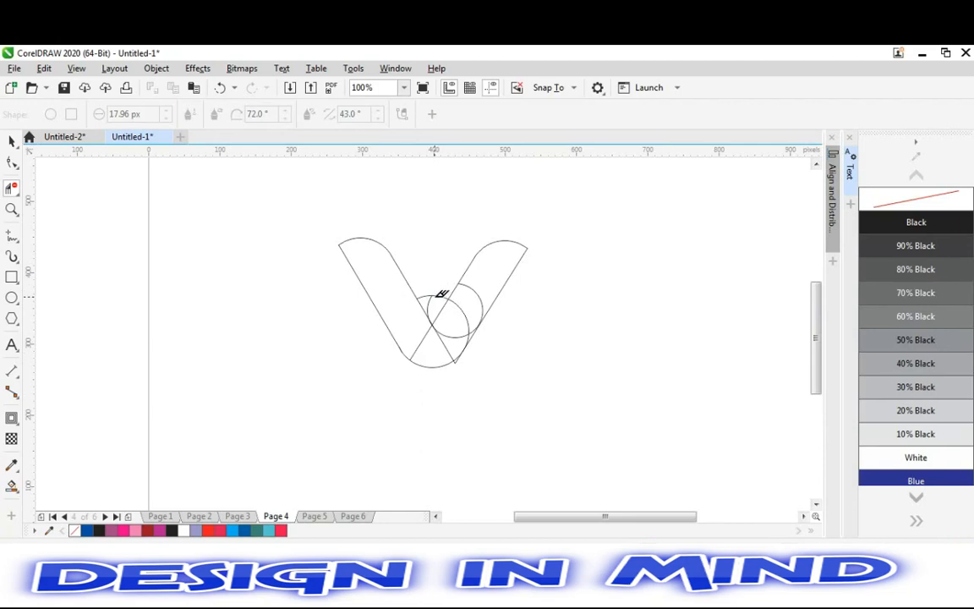
Step: Delete the remaining circle arcs and crossing lines inside the V, keeping the rounded base and the small circle's lower arc
left_click(433, 296)
left_click_drag(426, 294, 433, 304)
left_click(441, 354)
left_click(455, 363)
left_click(427, 340)
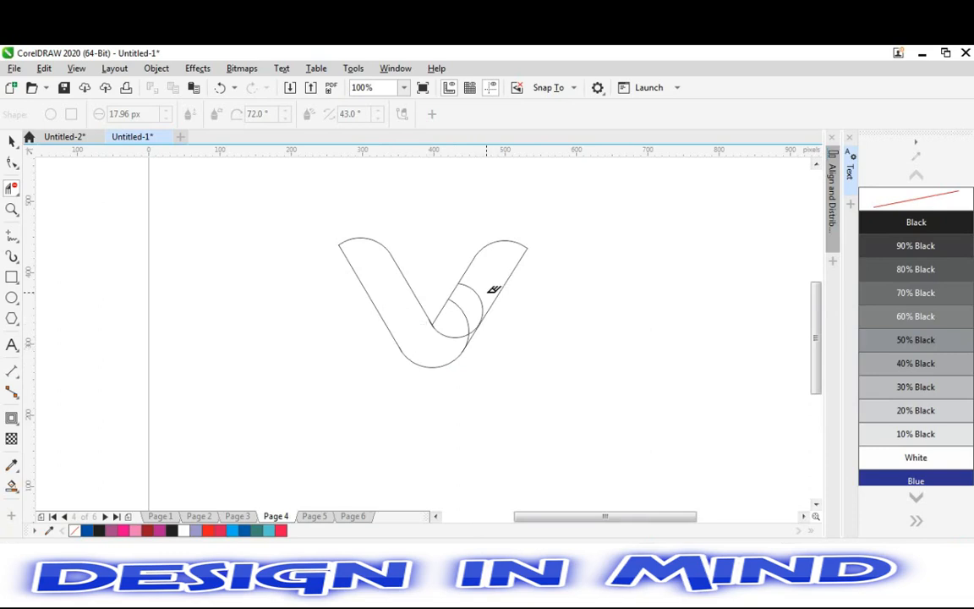
left_click(454, 315)
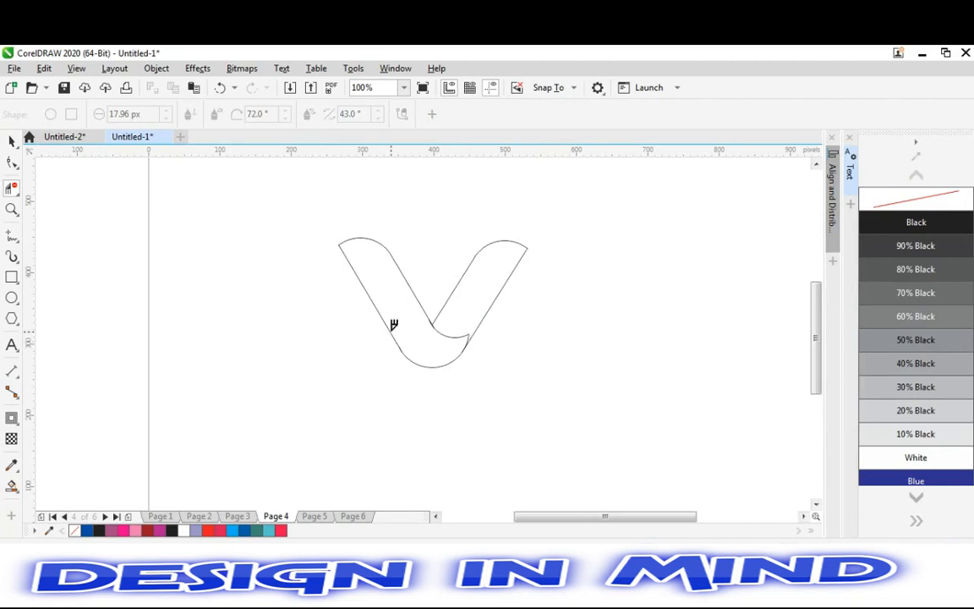
key("space")
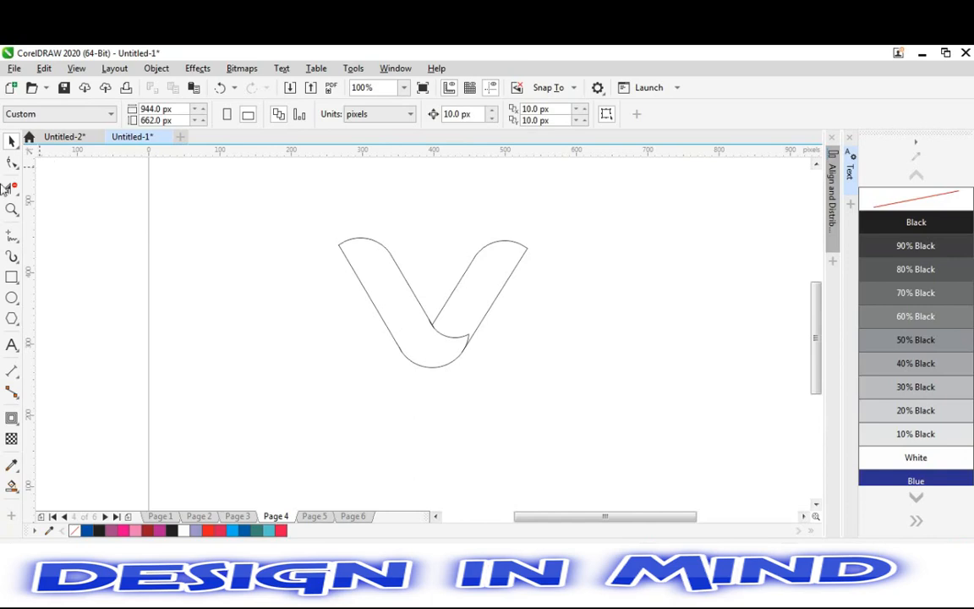
Step: Fill the left arm and its rounded base with blue using Smart Fill
left_click(11, 486)
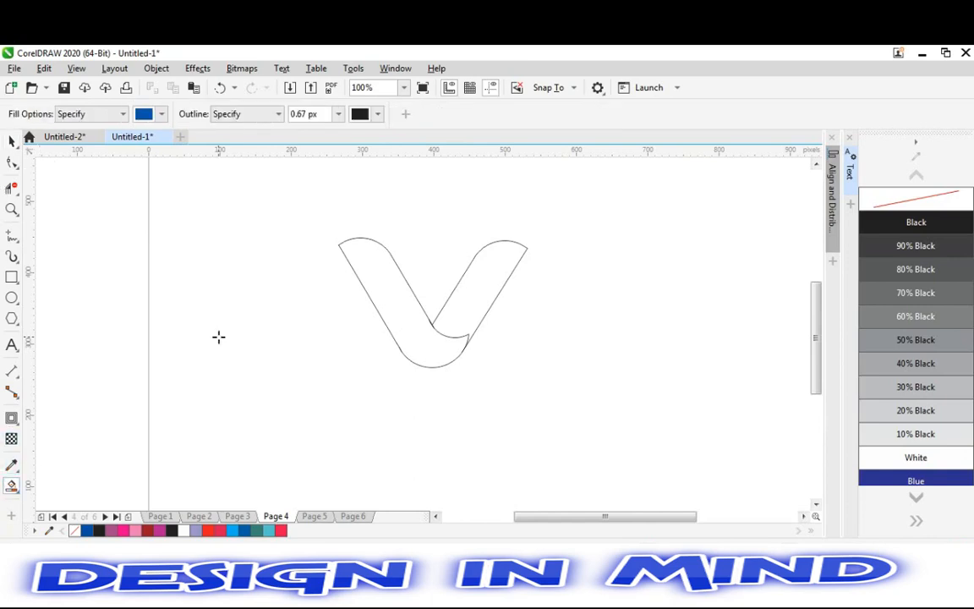
left_click(374, 256)
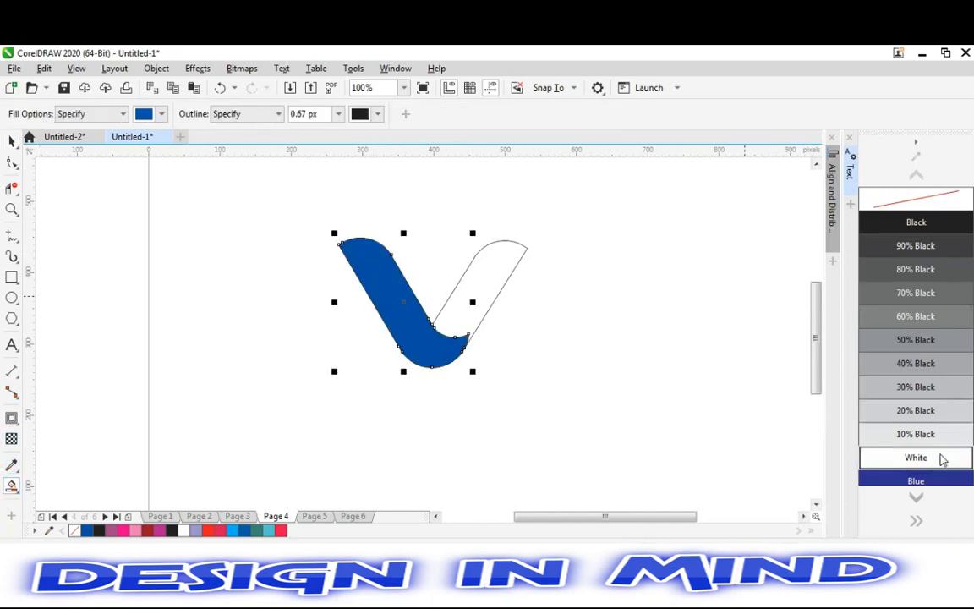
Step: Recolour the V's left arm Sky Blue, and Smart Fill its right arm and recolour that a lighter blue
left_click(918, 499)
left_click(920, 499)
scroll(919, 500, "down", 10)
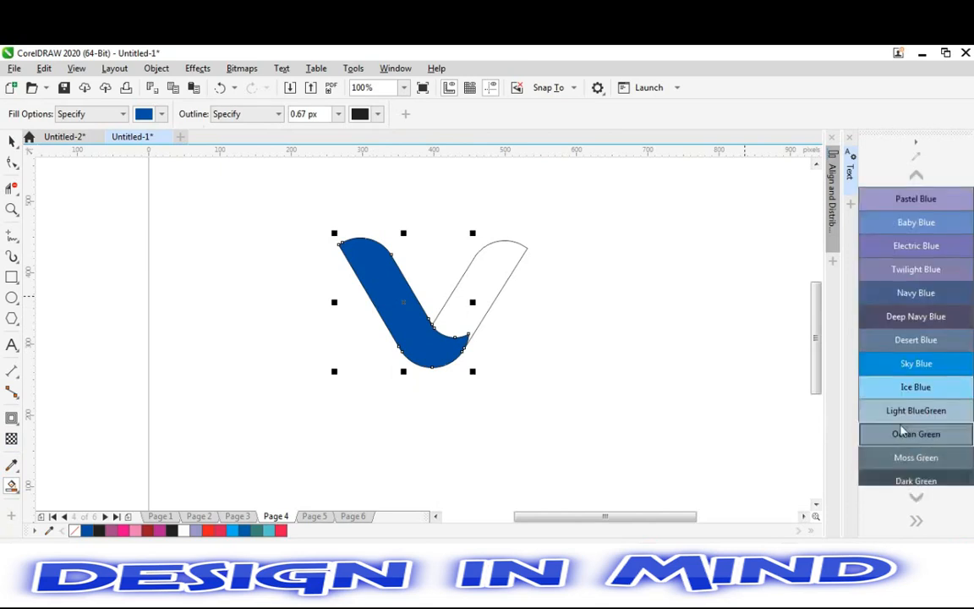
left_click(893, 369)
left_click(472, 297)
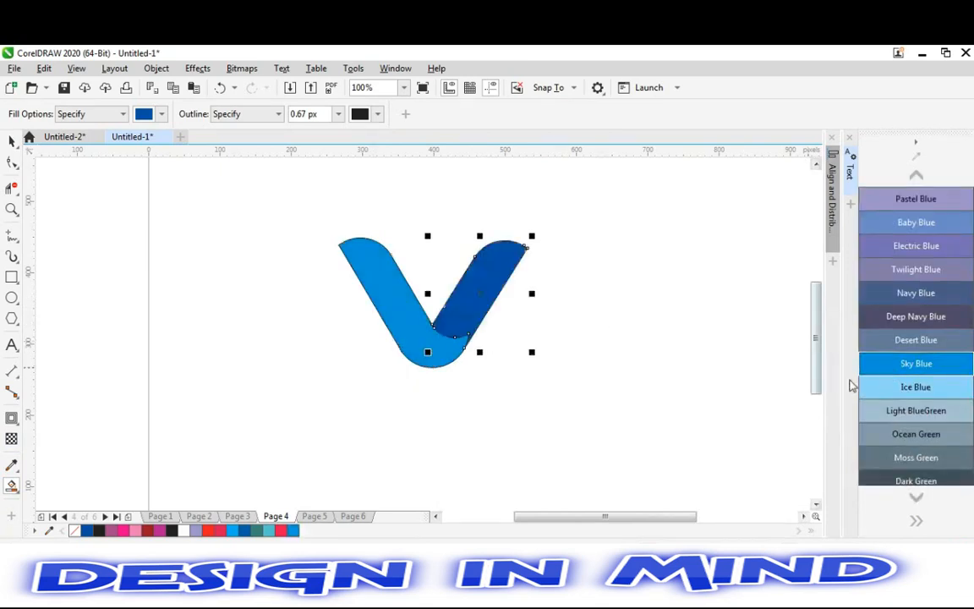
left_click(888, 413)
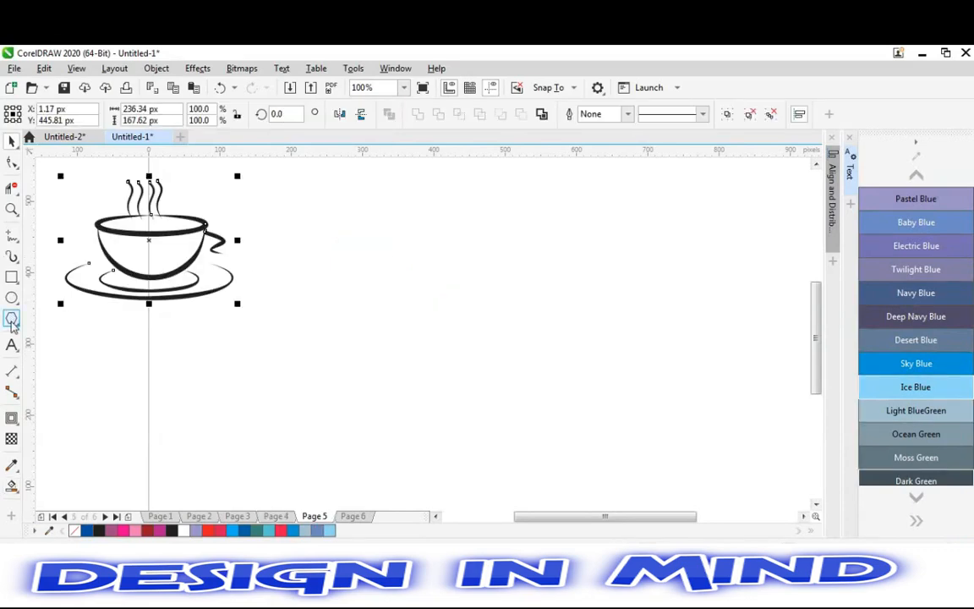
Step: Draw a rectangle about 293 px wide and 310 px high on Page 5 and round its upper-right corner to 86 px
left_click(12, 281)
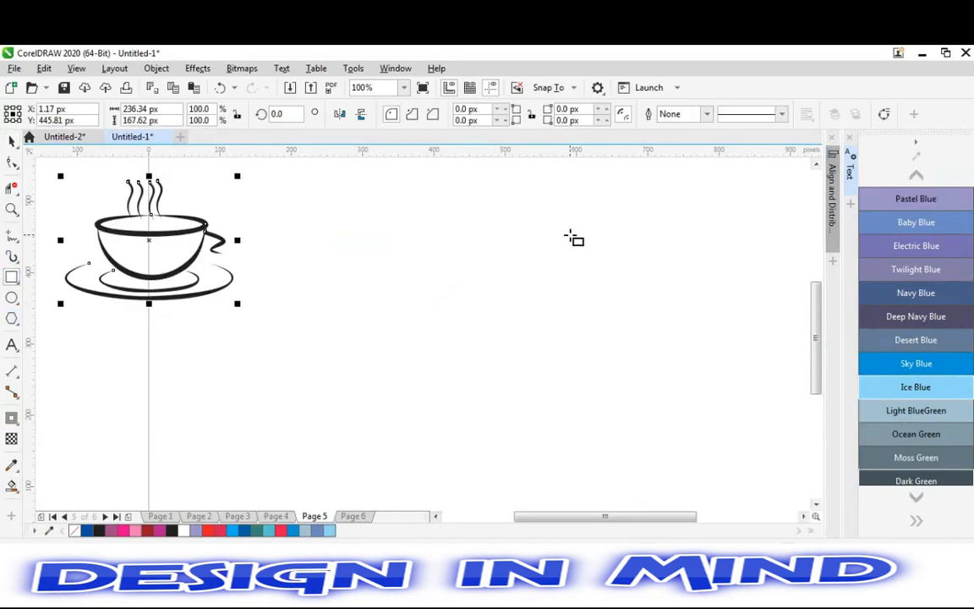
left_click_drag(457, 230, 665, 453)
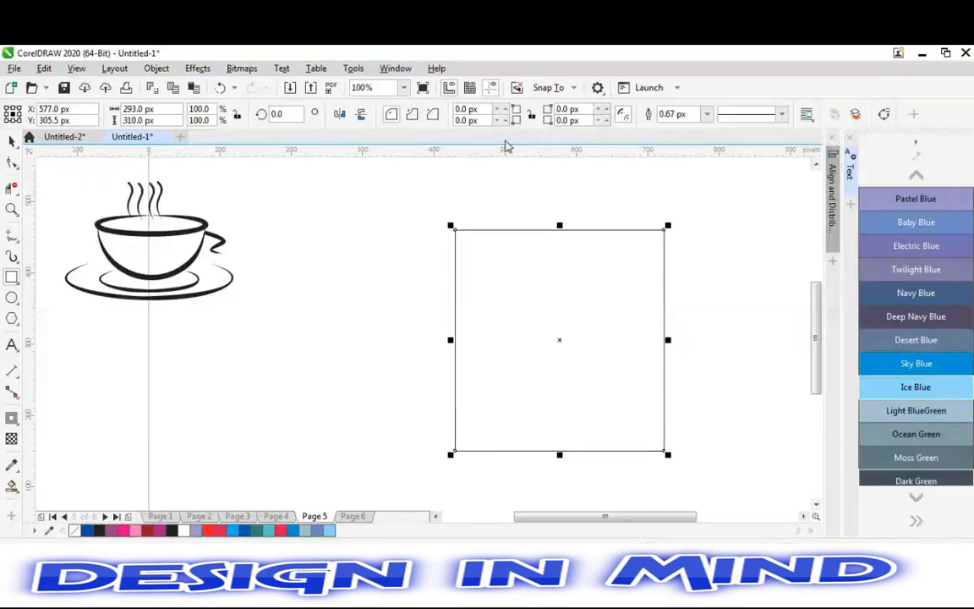
left_click(606, 109)
left_click(605, 109)
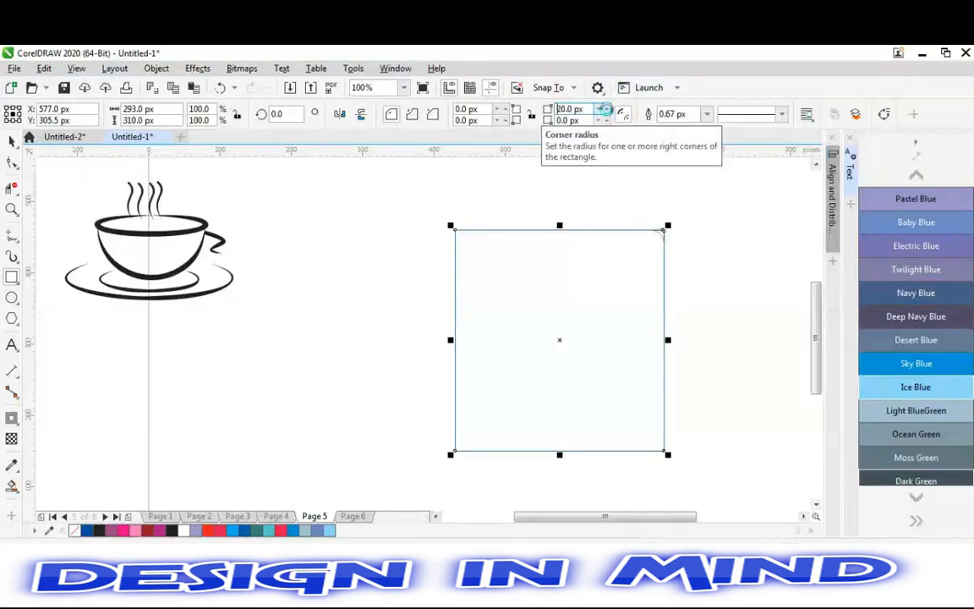
left_click_drag(606, 109, 606, 109)
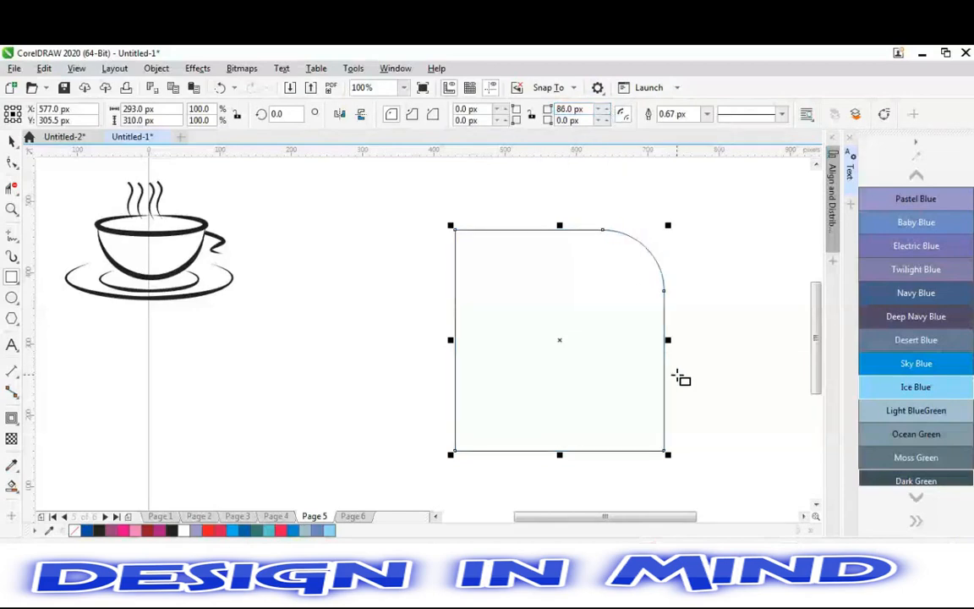
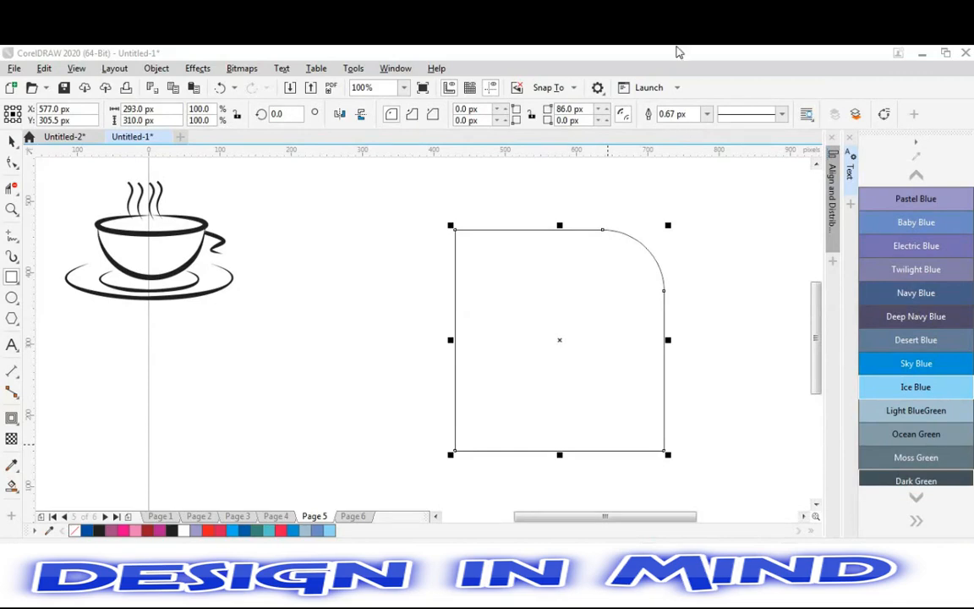
Step: Set the rectangle's lower-right corner radius to 86 px and both left corner radii to 14 px
left_click(714, 48)
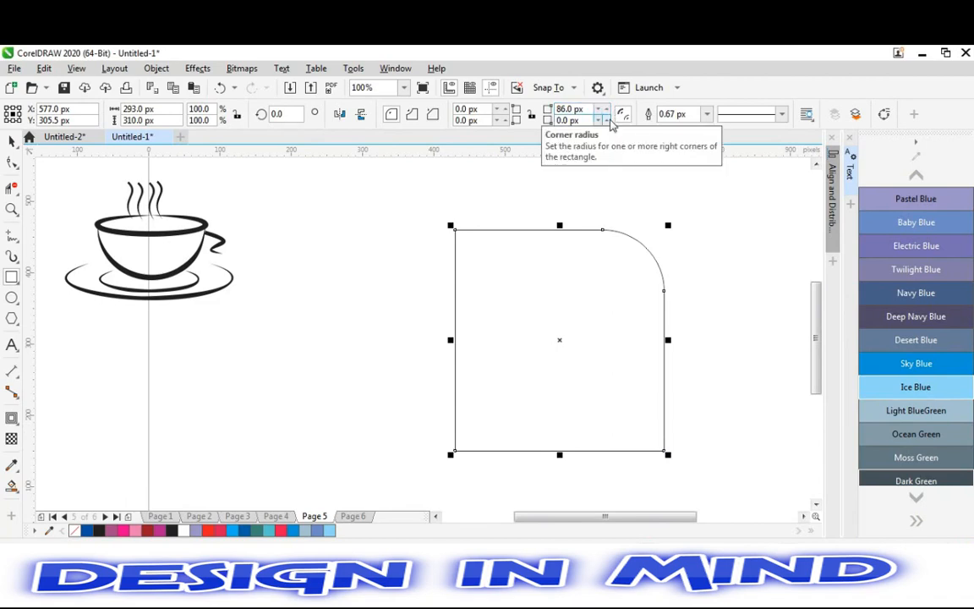
left_click_drag(609, 120, 609, 120)
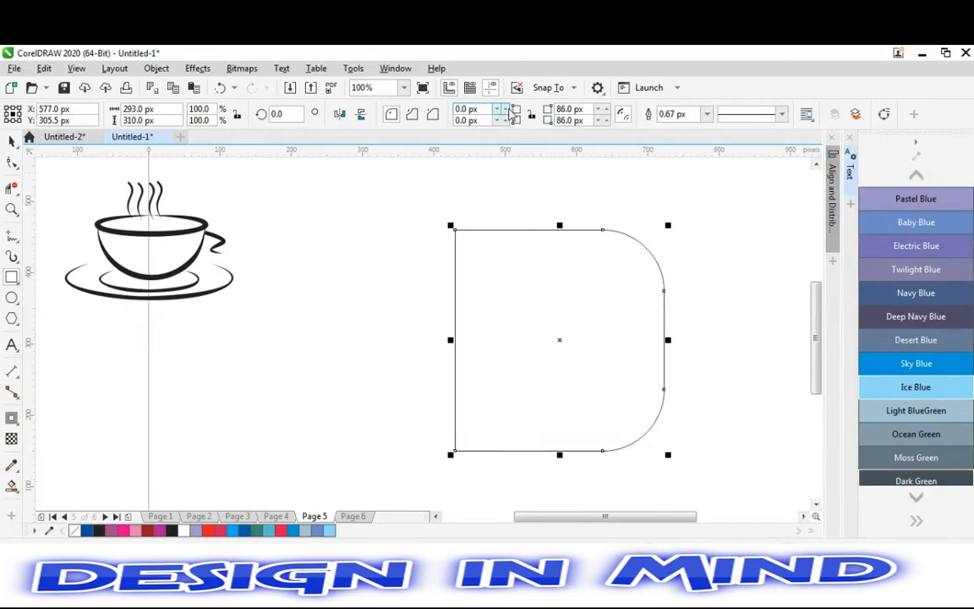
left_click_drag(505, 109, 506, 109)
left_click_drag(502, 119, 502, 119)
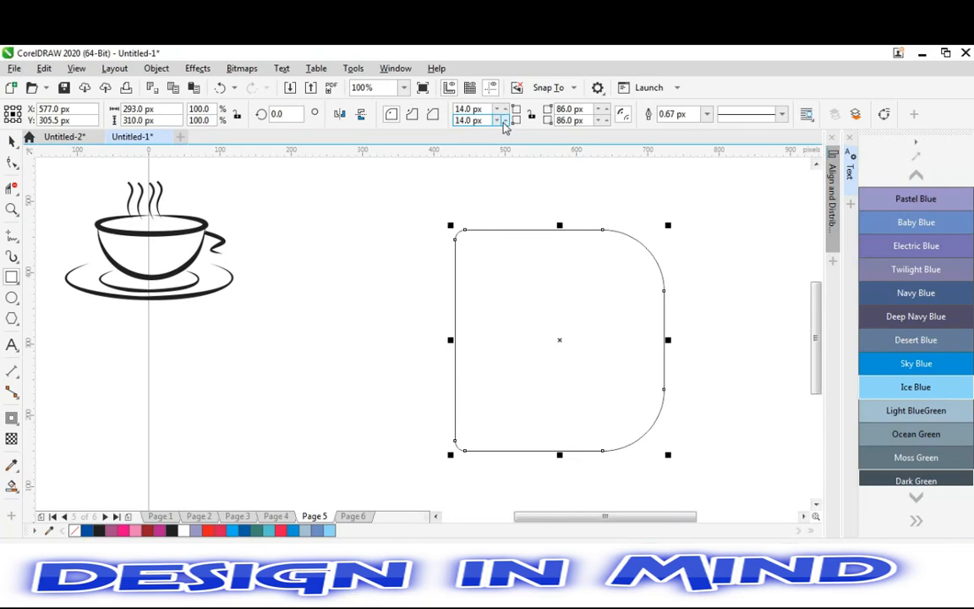
left_click(509, 297)
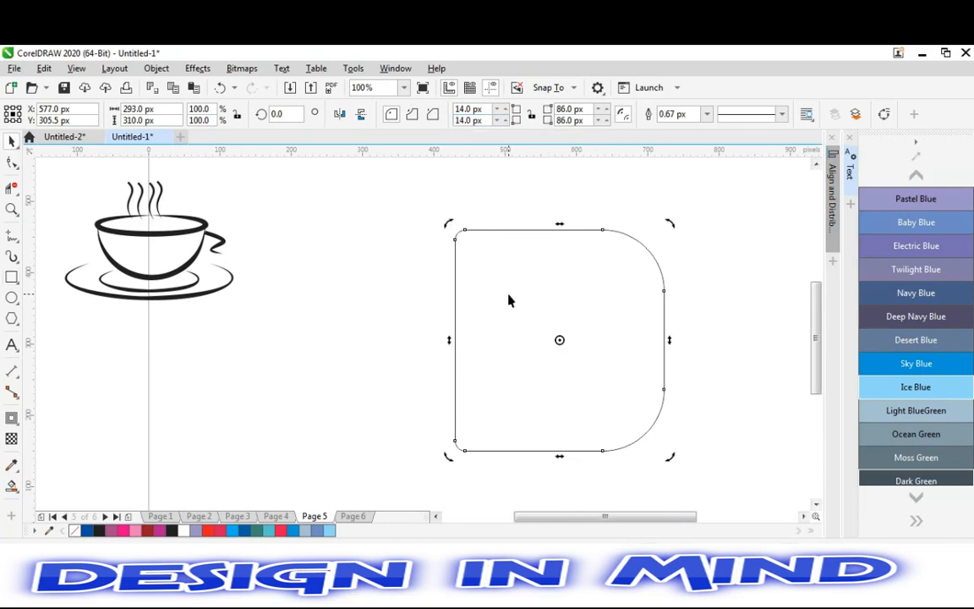
Step: Draw a small rectangle about 99 px wide and 95 px high inside the rounded shape
left_click(224, 370)
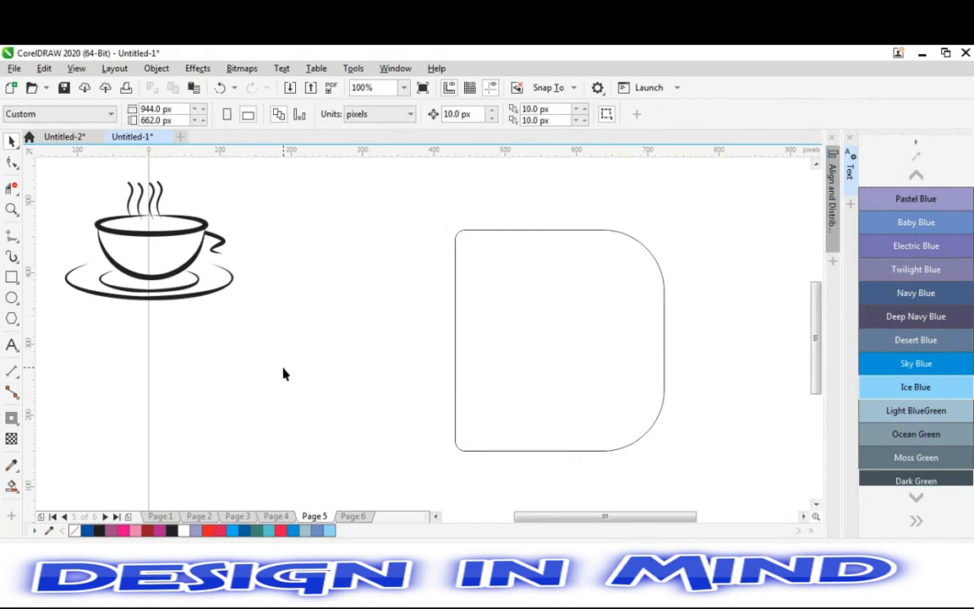
key("F7")
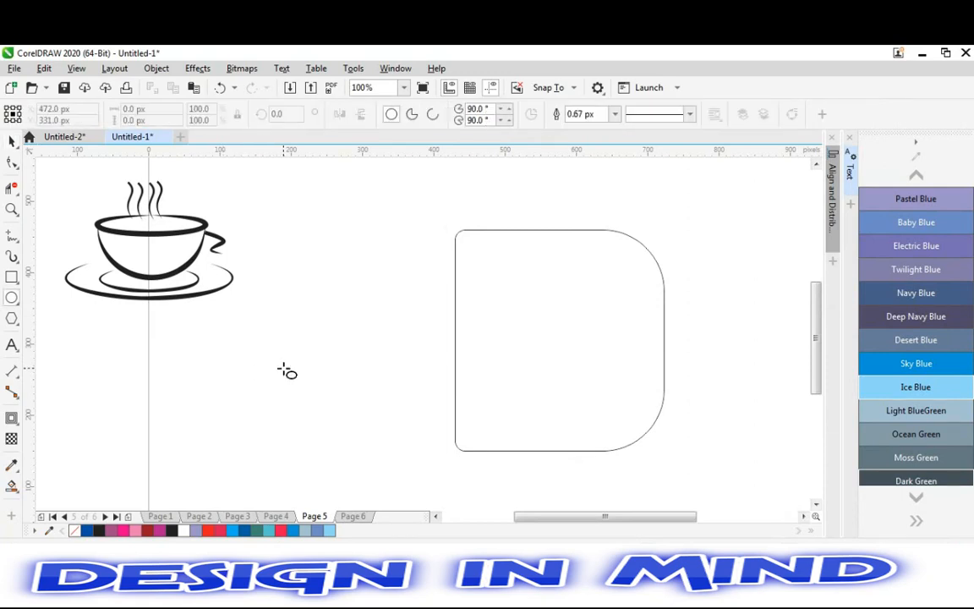
key("F6")
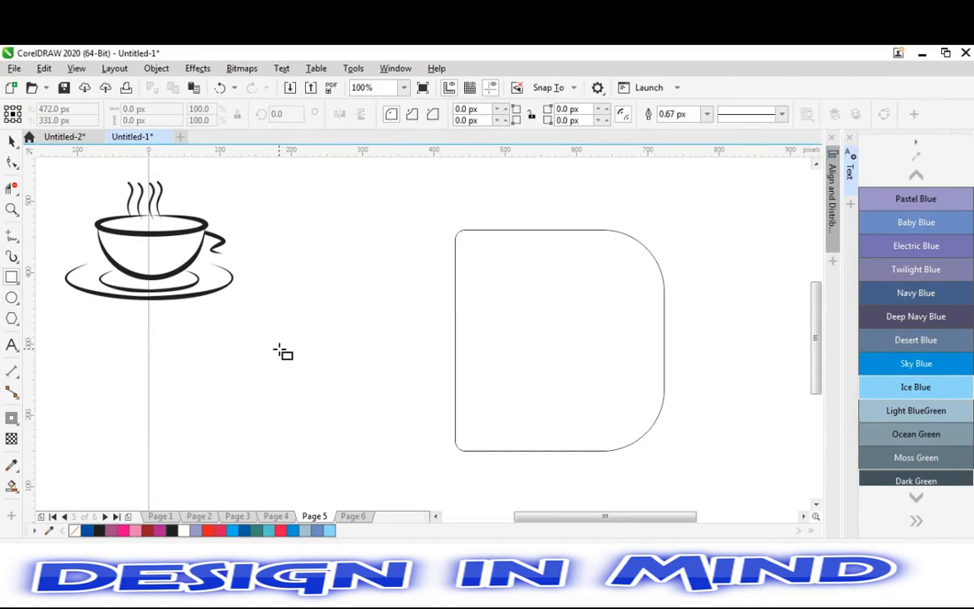
left_click_drag(537, 288, 608, 357)
key("space")
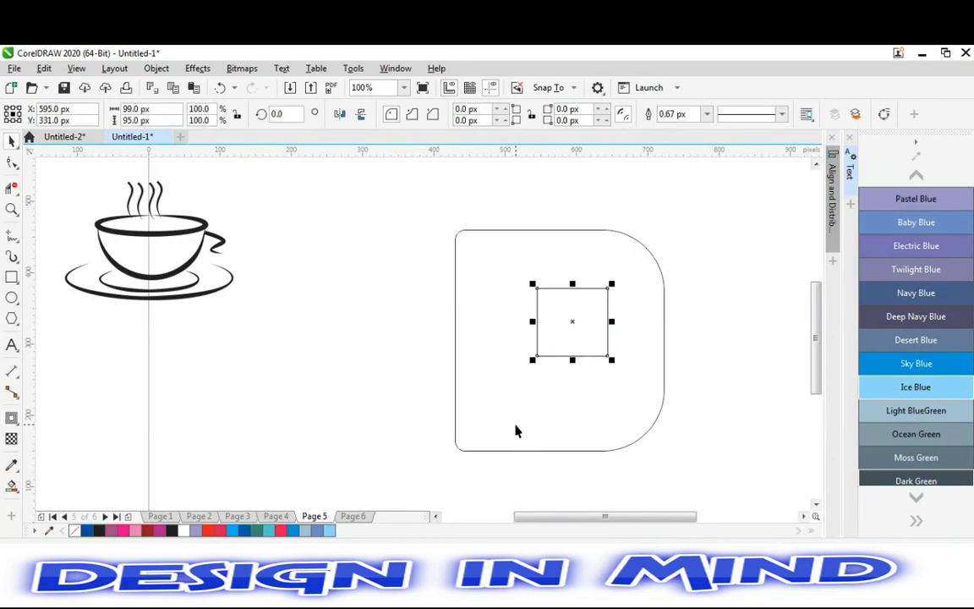
Step: Align the small rectangle to the centre of the rounded shape horizontally and vertically, trying bottom and top alignment on the way
left_click(490, 375, "shift")
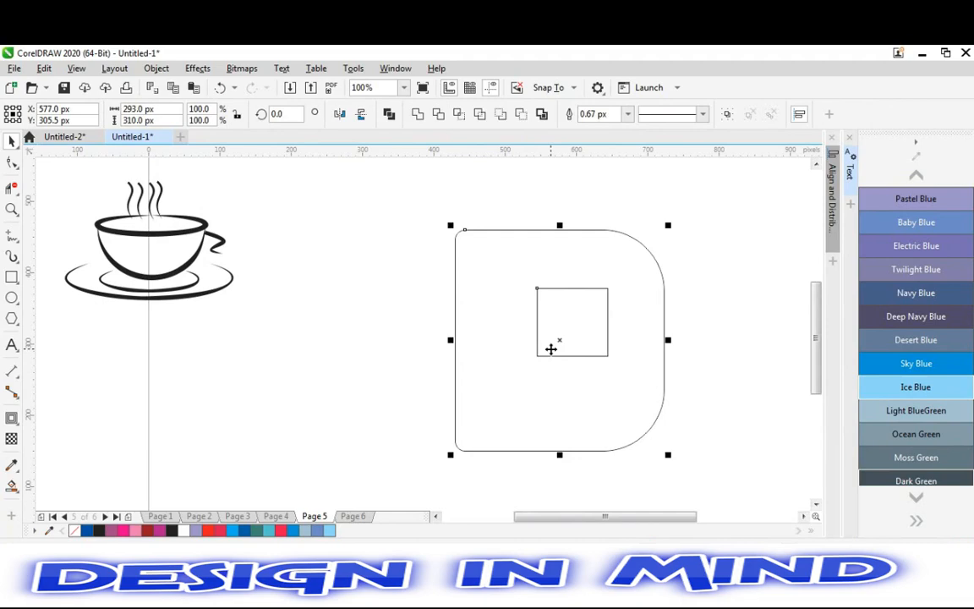
key("c")
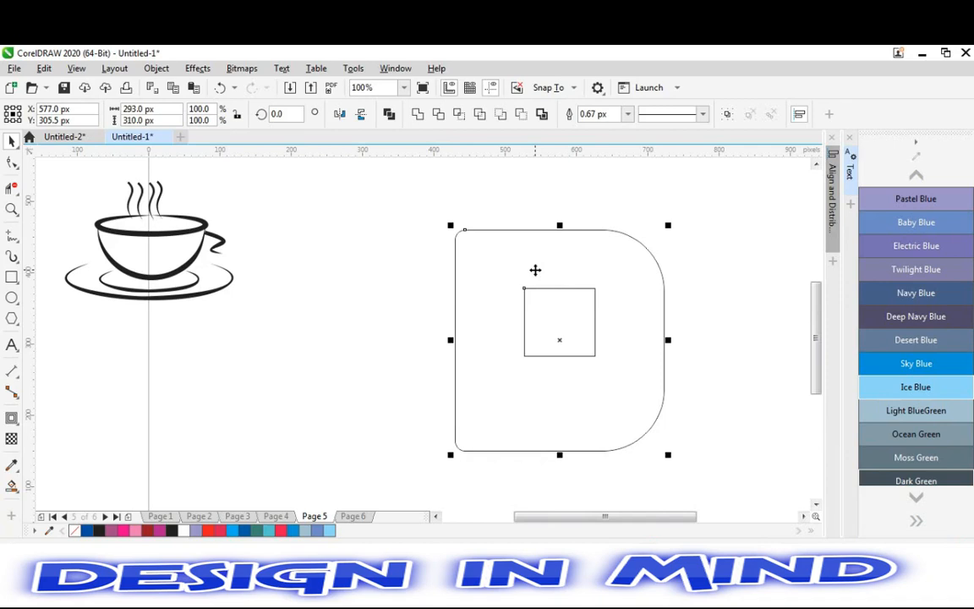
key("b")
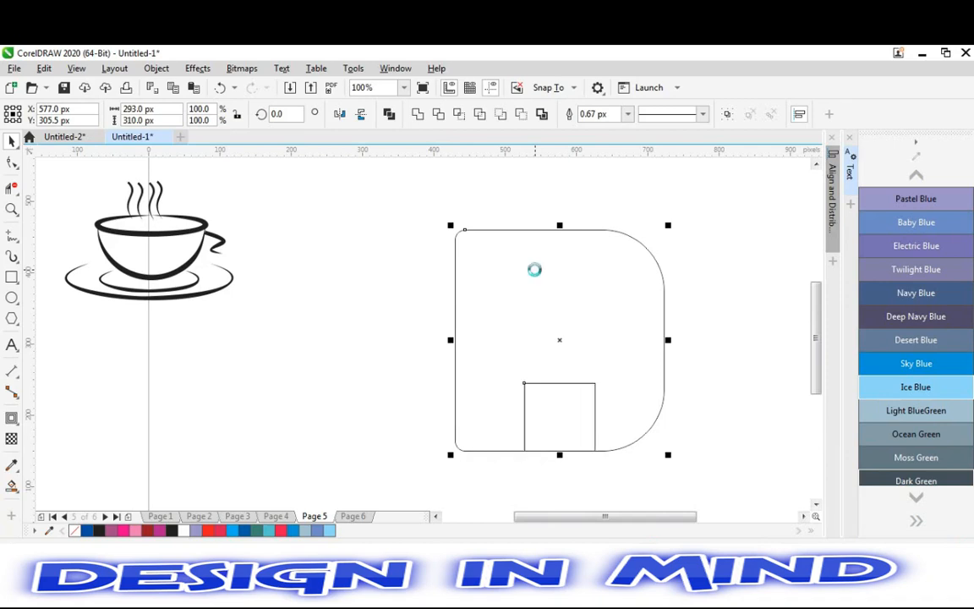
key("t")
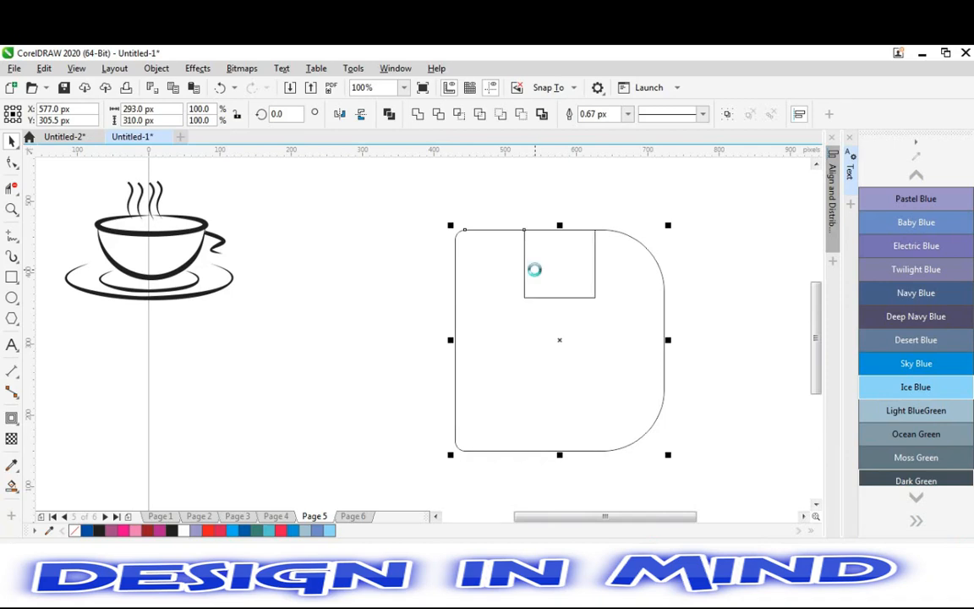
key("e")
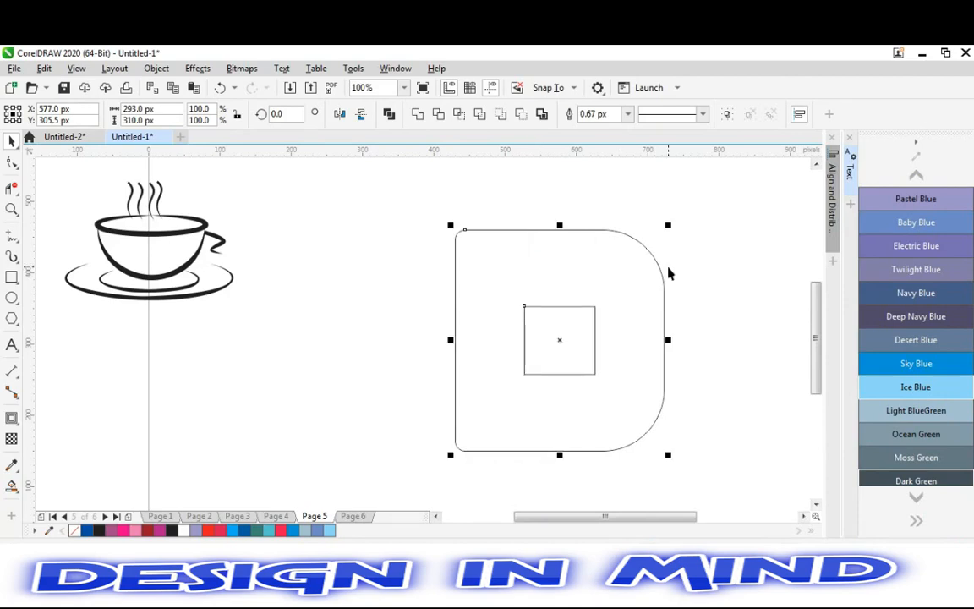
left_click(622, 320)
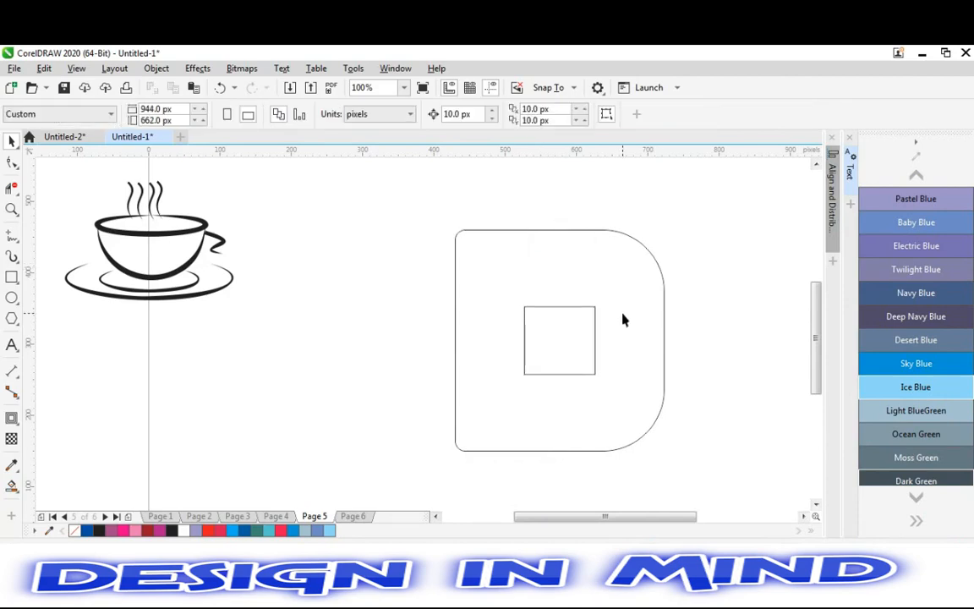
Step: Rotate the small centred rectangle by 45 degrees
left_click(558, 349)
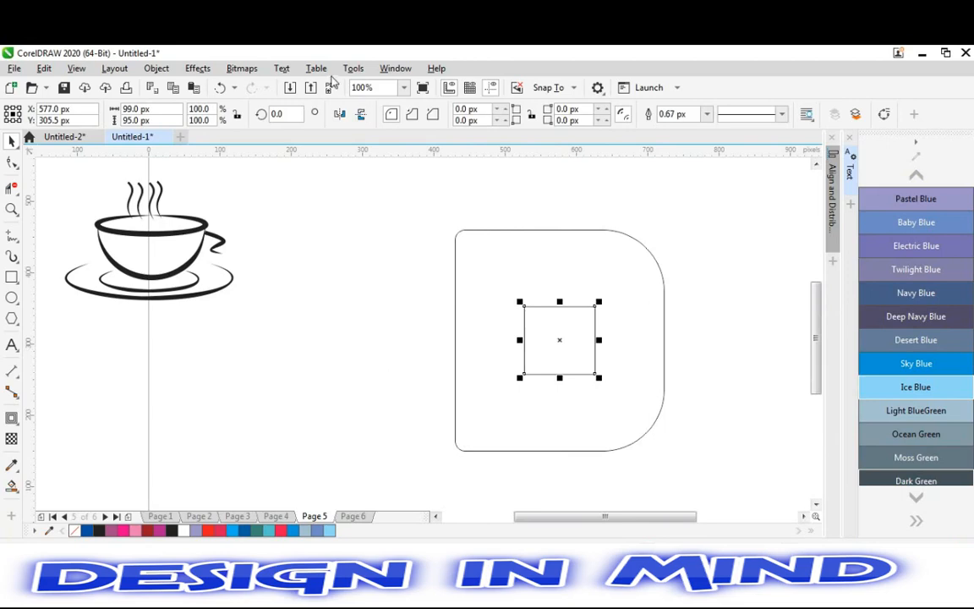
left_click(284, 112)
type("45")
key("Return")
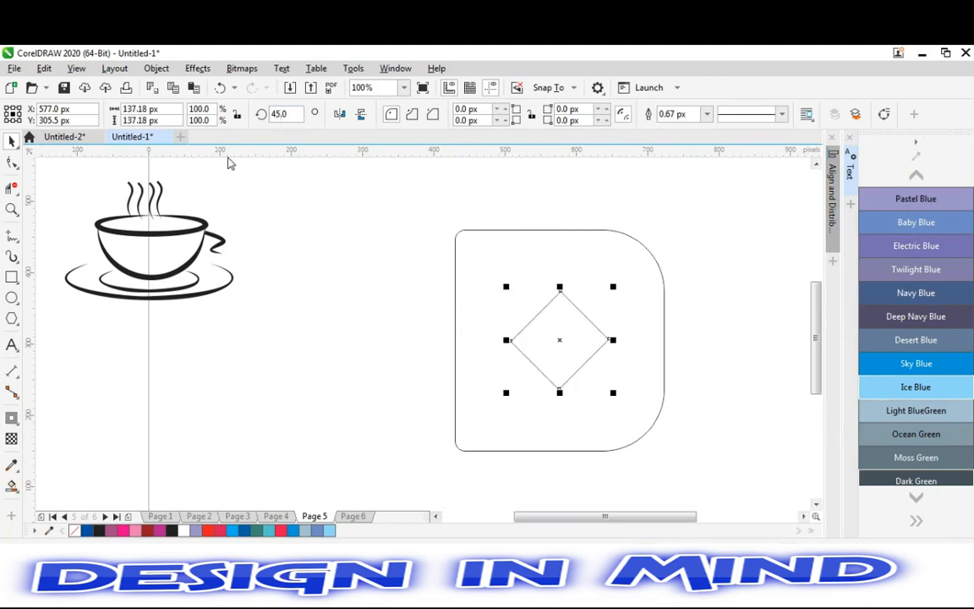
left_click(416, 283)
left_click(558, 343)
left_click(558, 341)
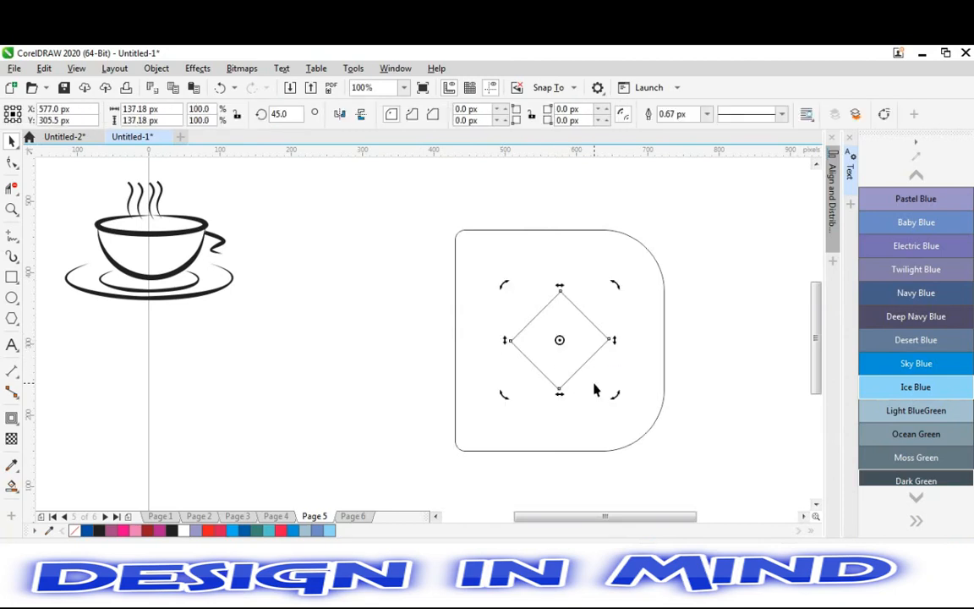
Step: Draw a 2-point line from inside the diamond to its right corner and continue it to the rounded shape's upper left edge
left_click(14, 237)
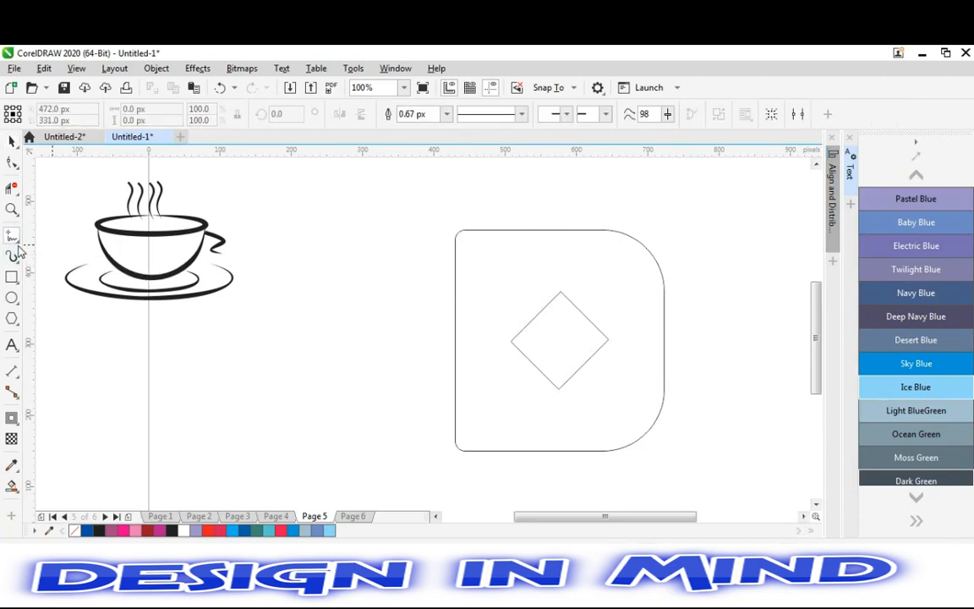
left_click(17, 242)
left_click(36, 253)
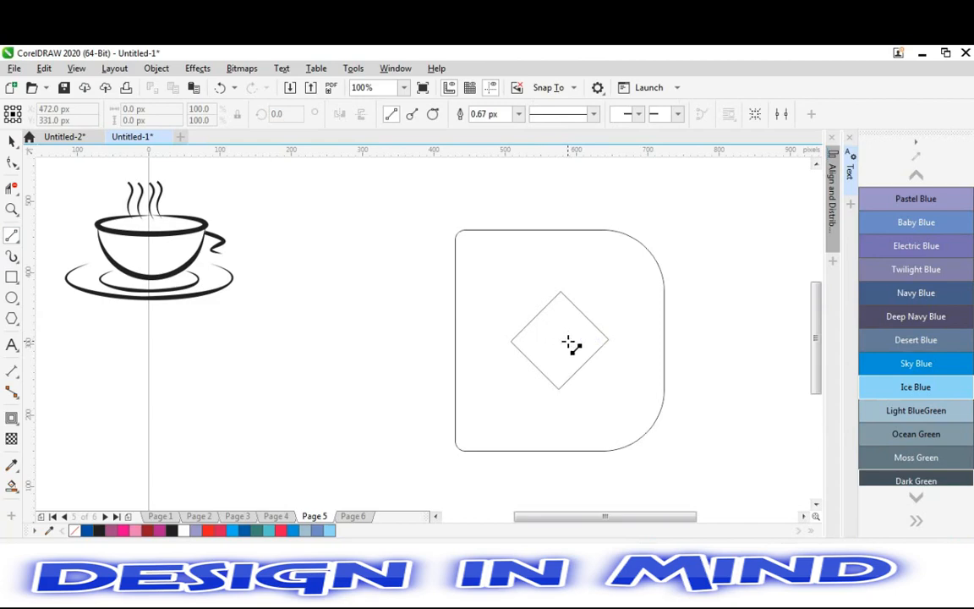
left_click_drag(569, 342, 610, 340)
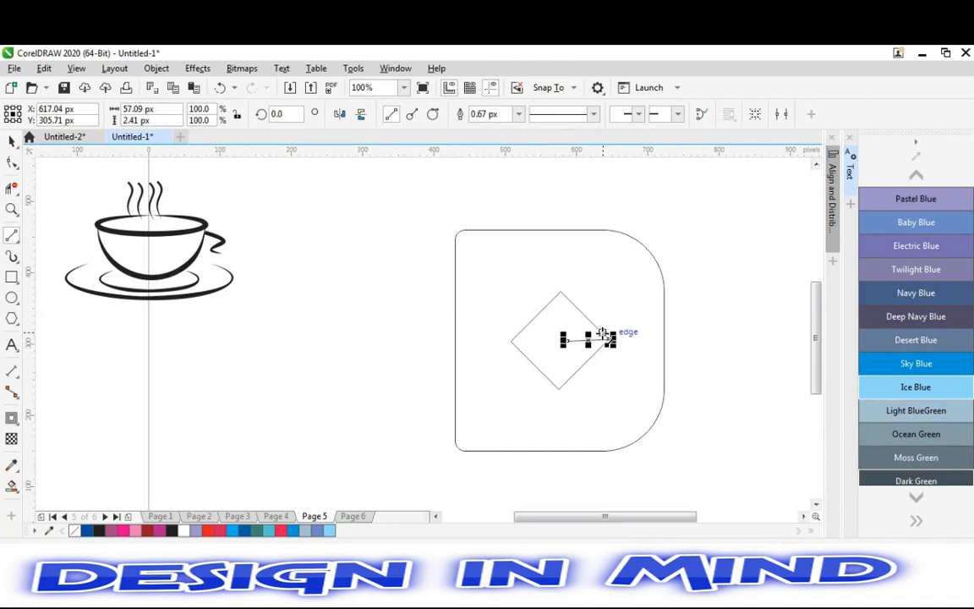
left_click_drag(610, 342, 455, 253)
right_click(569, 322)
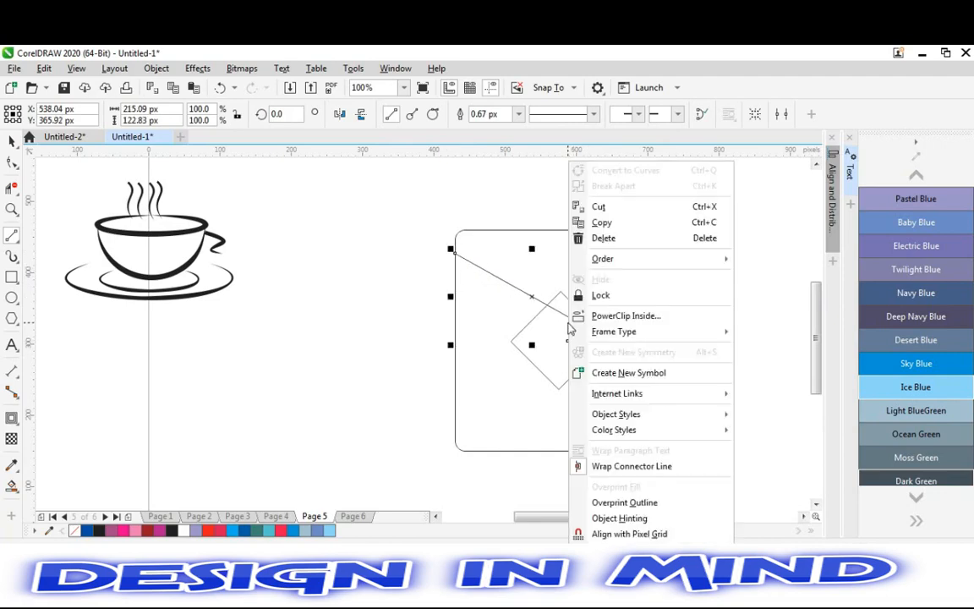
key("Escape")
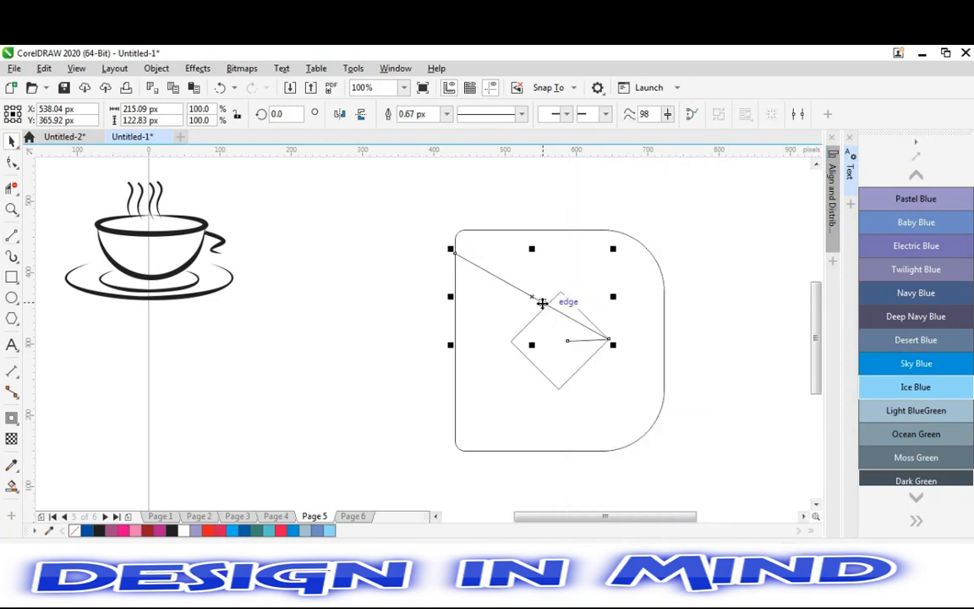
right_click(543, 305)
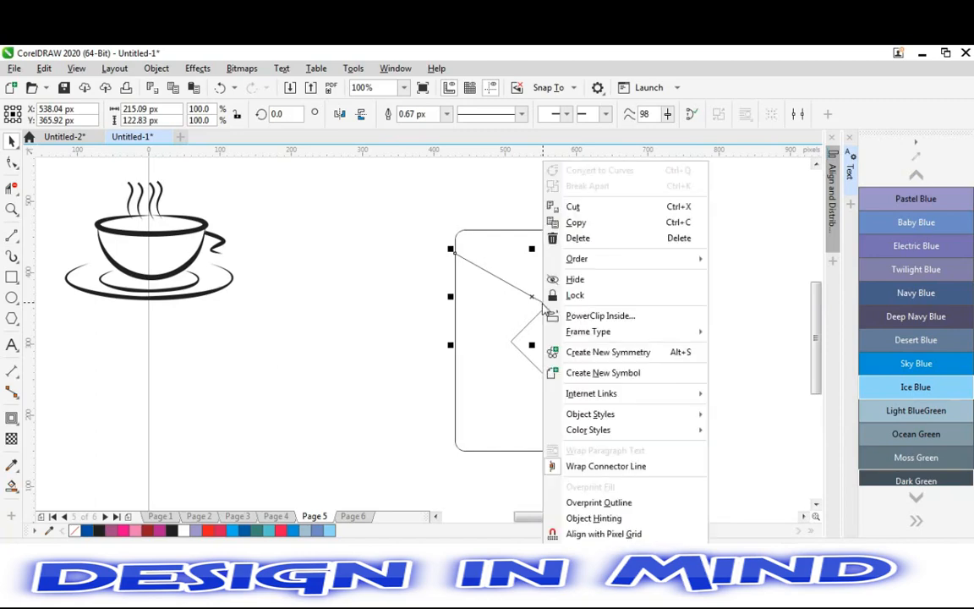
key("Escape")
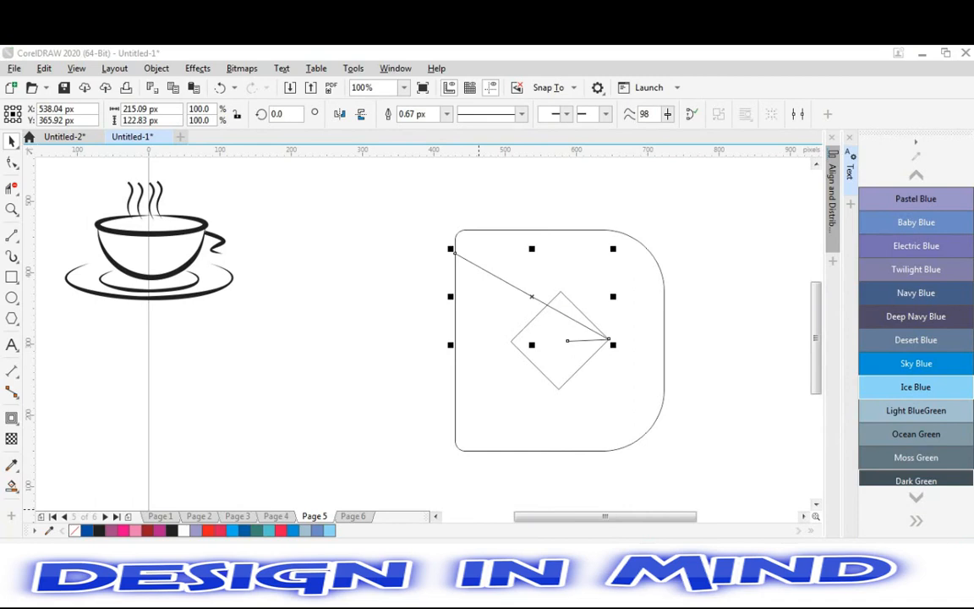
left_click(764, 52)
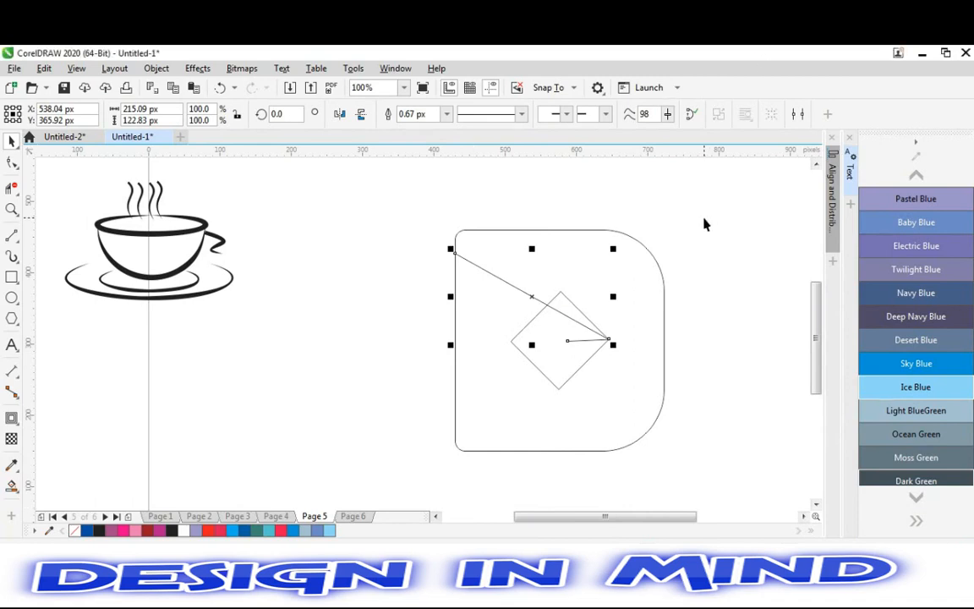
left_click(698, 393)
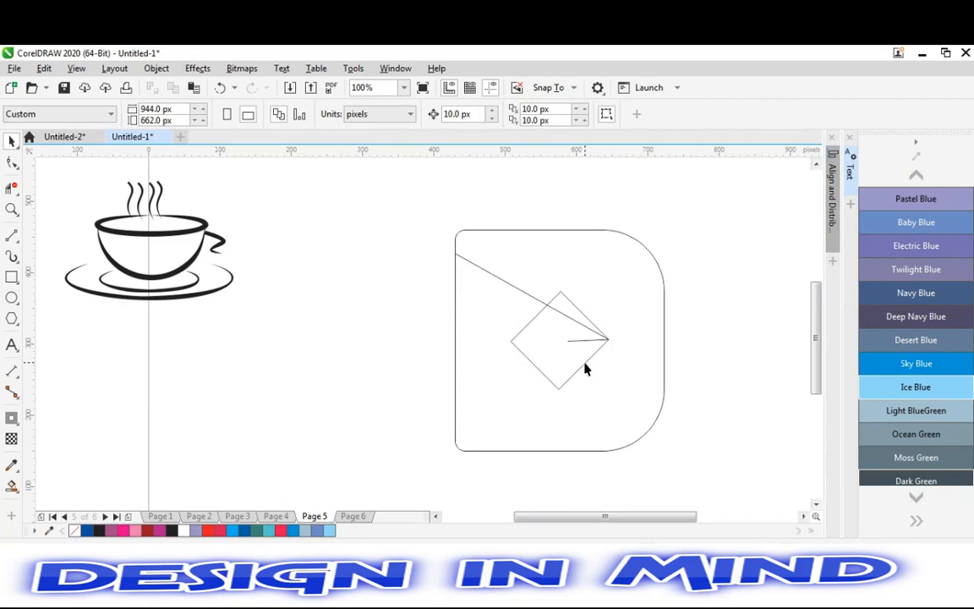
left_click(595, 279)
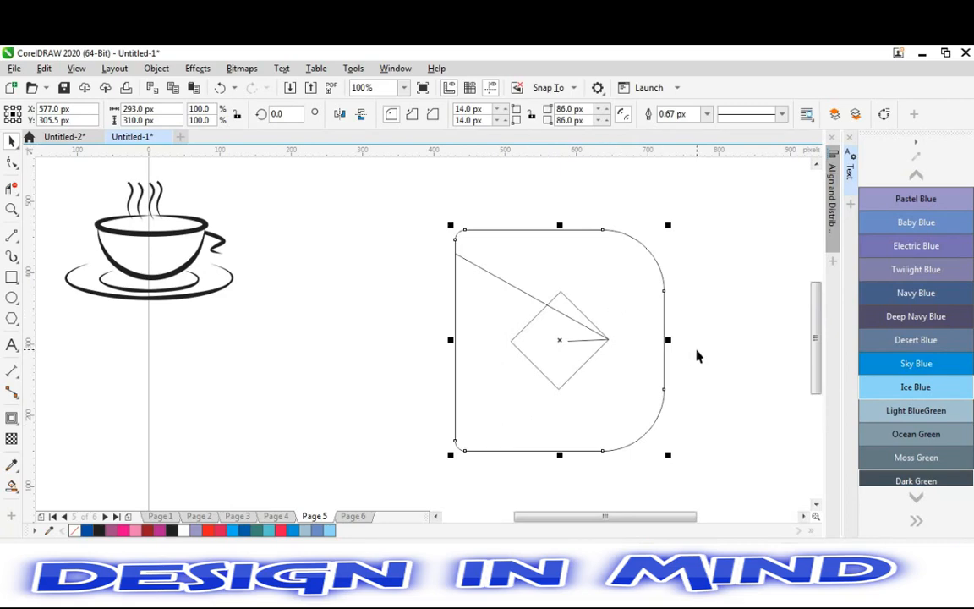
Step: Convert the line's long segment to a curve and pull its new node up beside the diamond's top corner
left_click(712, 289)
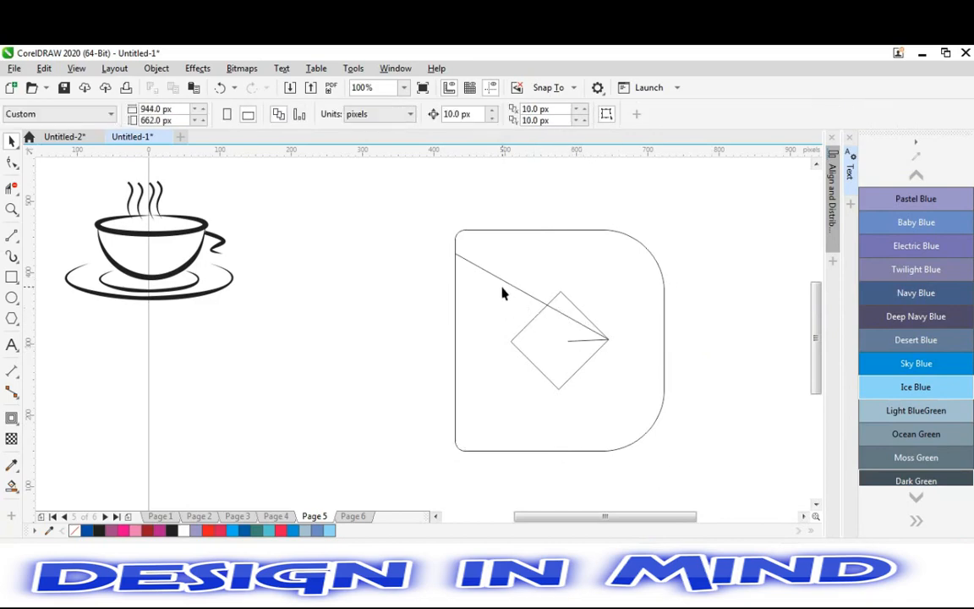
left_click(535, 305)
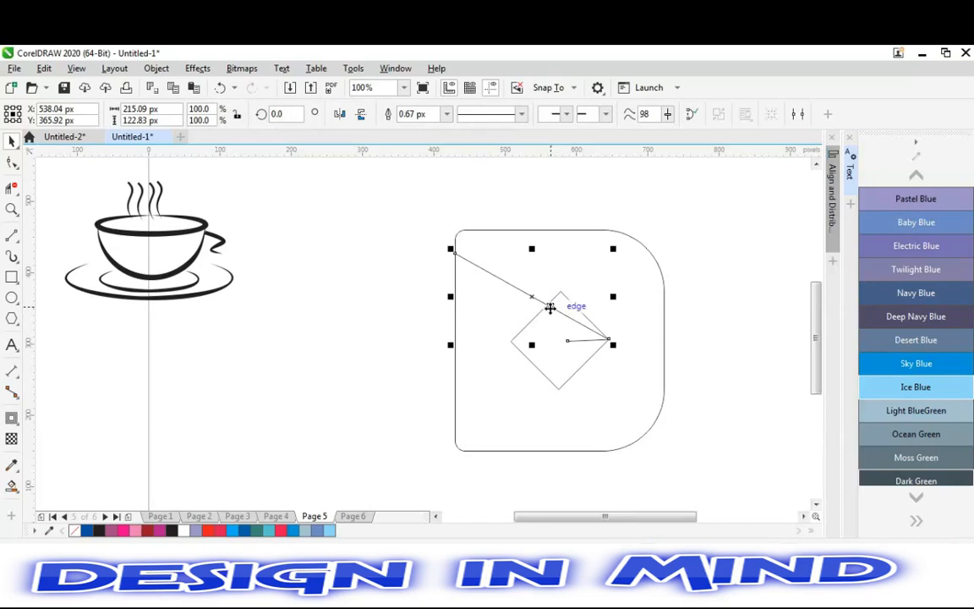
left_click(12, 161)
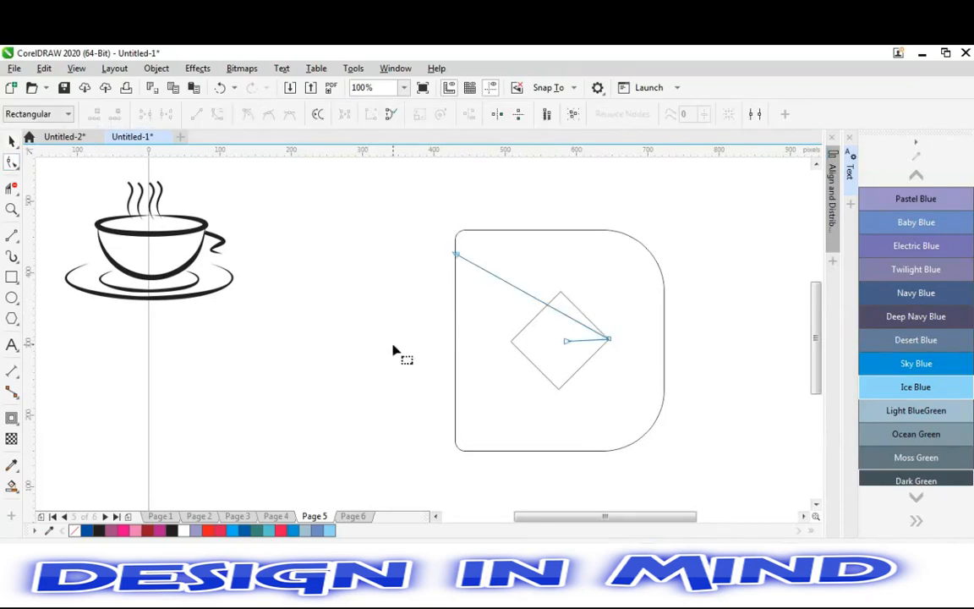
left_click(537, 303)
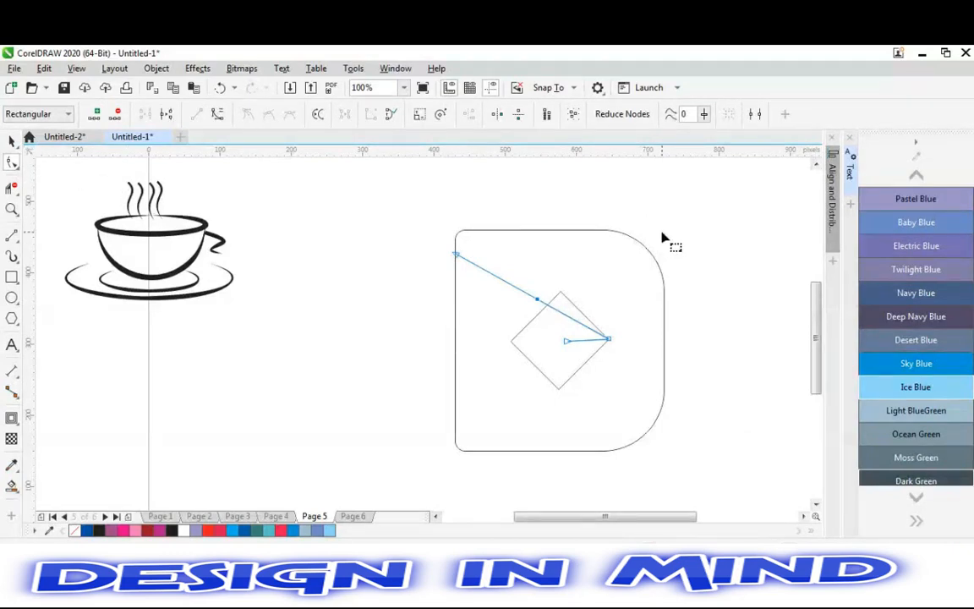
left_click(218, 115)
left_click_drag(538, 302, 553, 288)
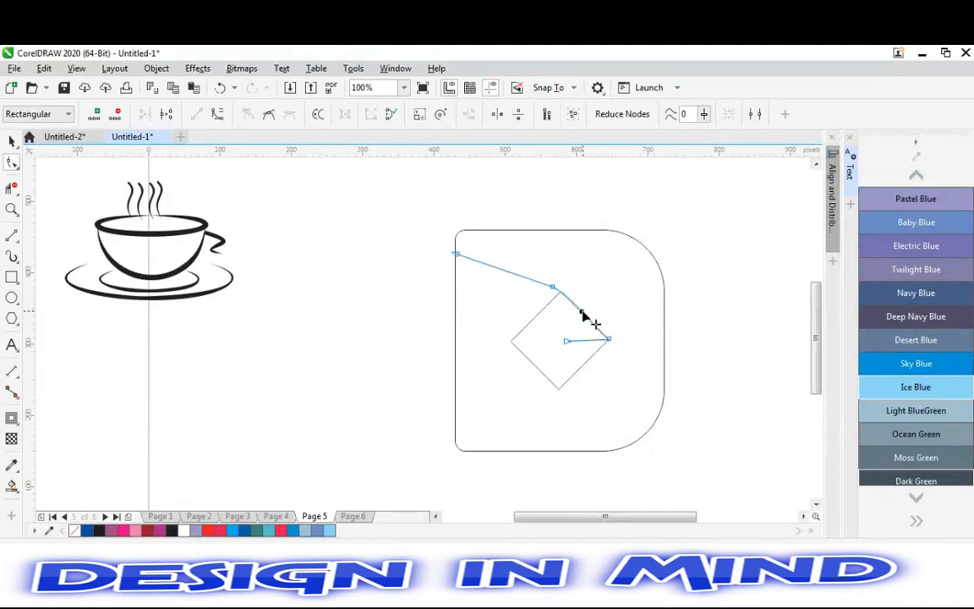
Step: Add a node to the curve near the rounded shape's left edge, discarding the one tried along the diamond's upper right side
left_click(583, 312)
double_click(584, 314)
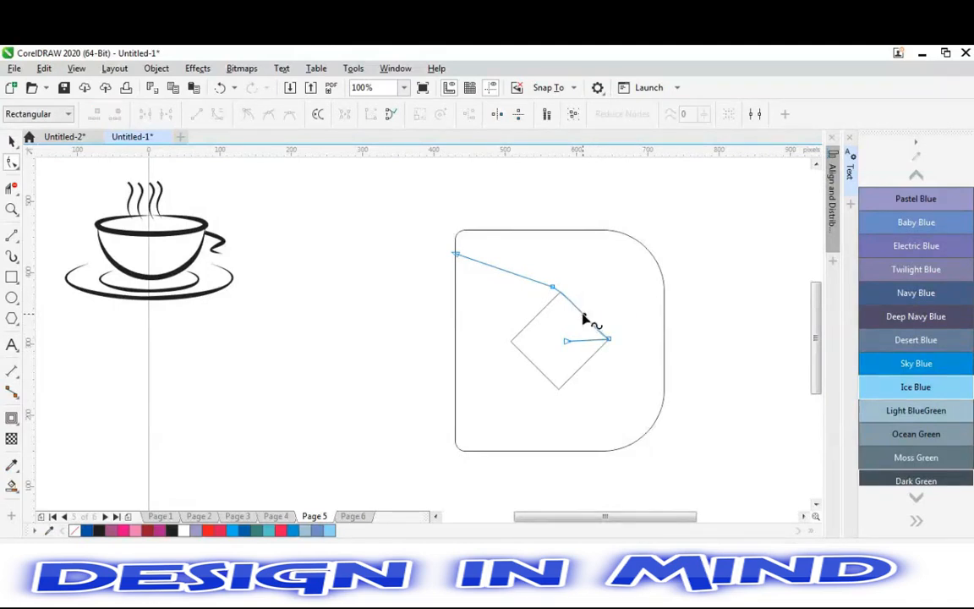
double_click(482, 265)
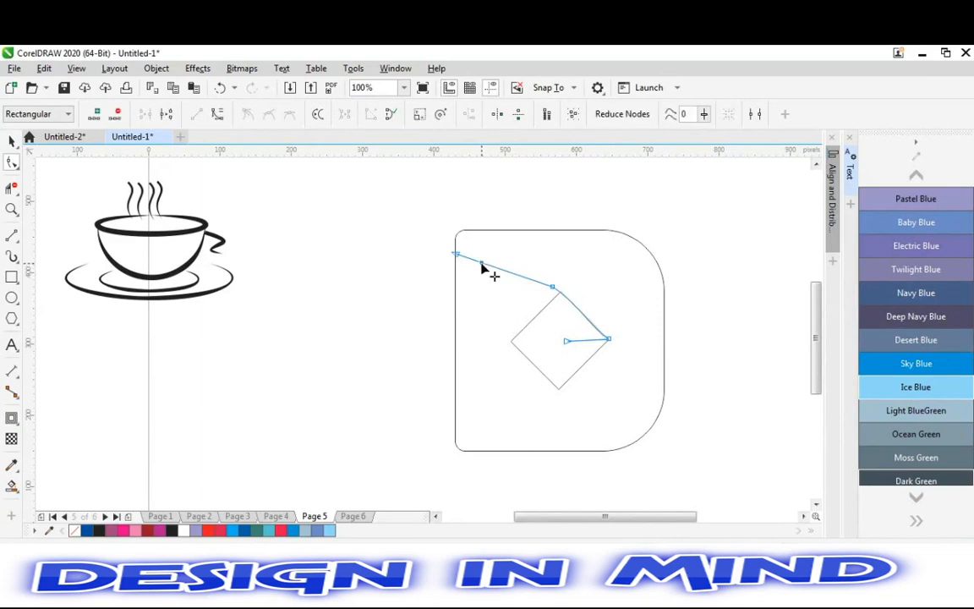
double_click(554, 292)
key("ctrl+z")
double_click(500, 270)
left_click_drag(552, 289, 537, 271)
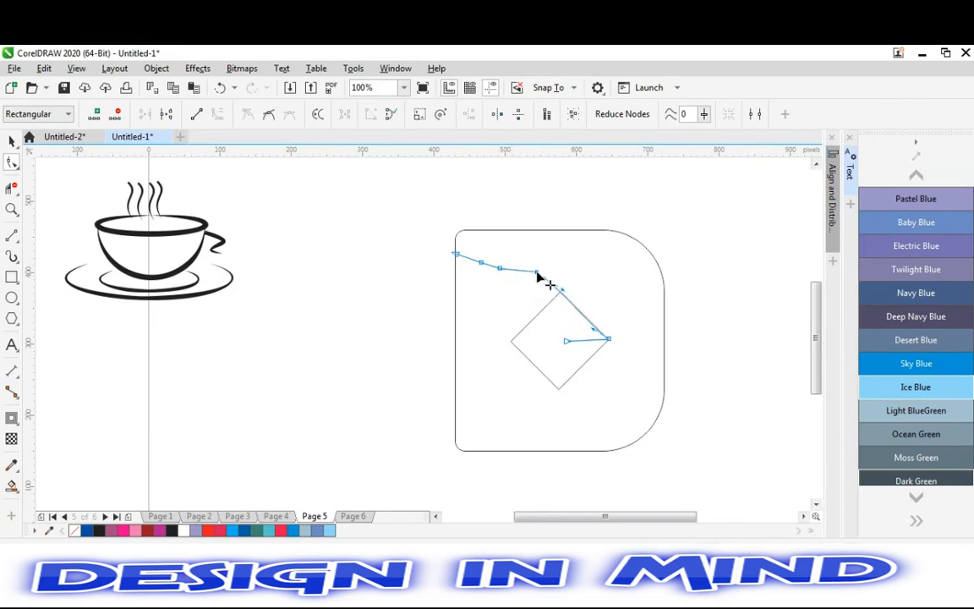
key("ctrl+z")
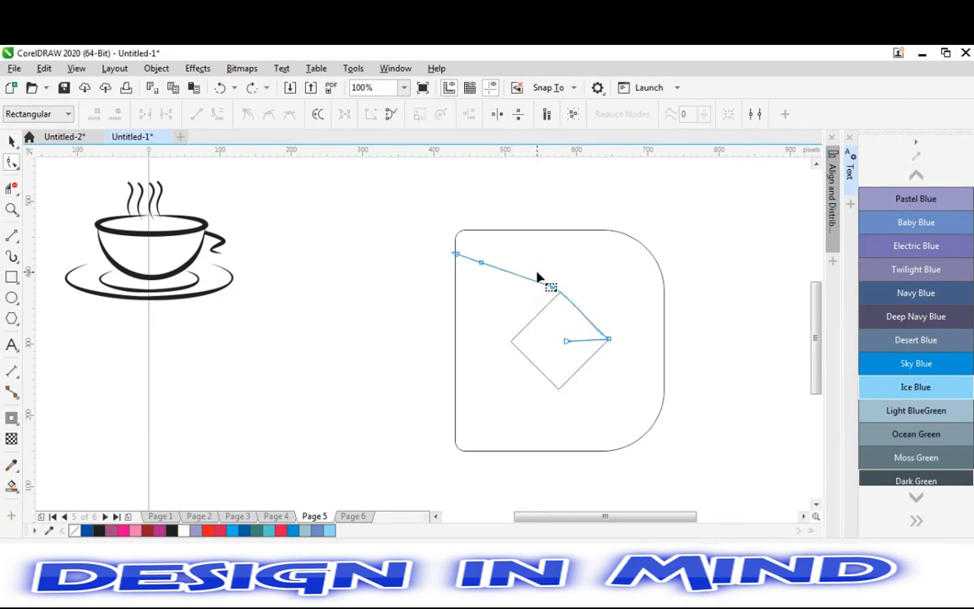
Step: Make the node beside the diamond's top corner smooth and delete it so the curve flows directly to the diamond's right corner
left_click(567, 326)
right_click(555, 289)
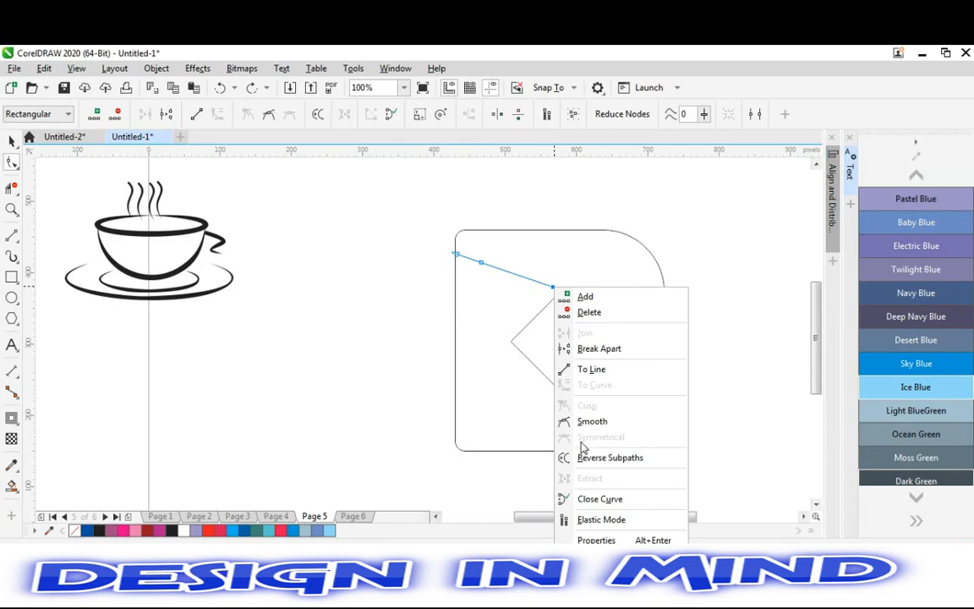
left_click(592, 421)
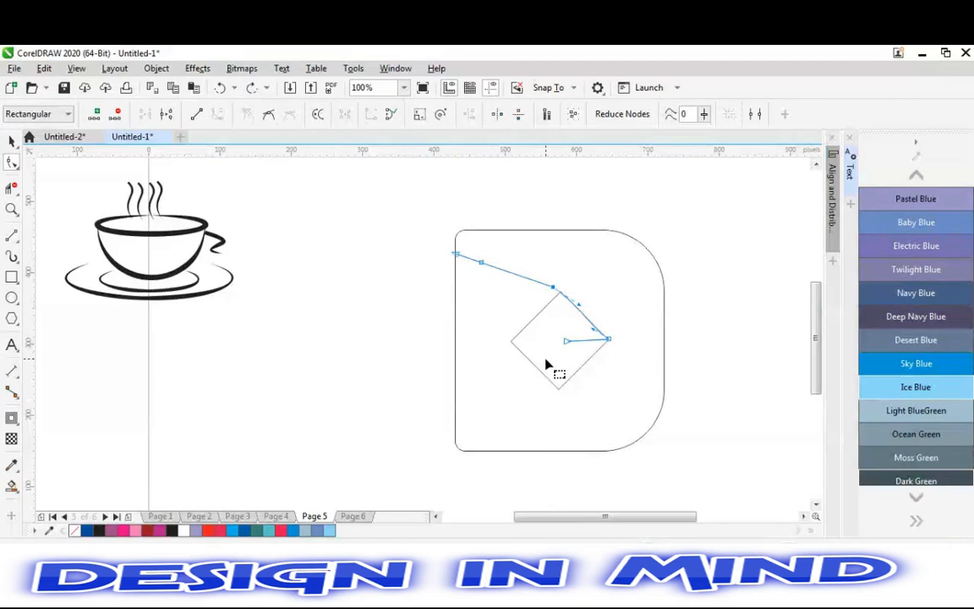
double_click(553, 288)
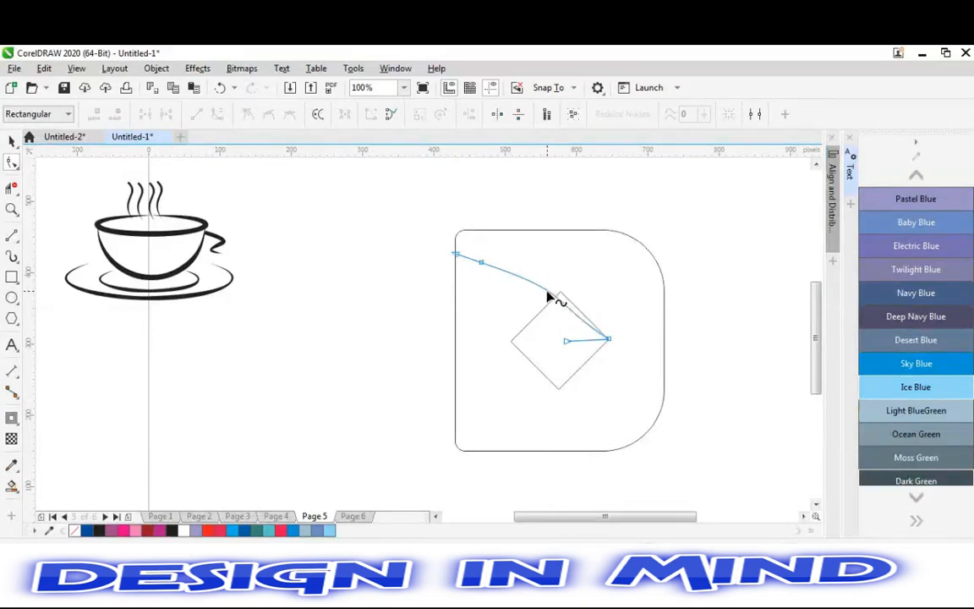
Step: Try reshaping the curve with a new node beside the diamond's top corner, moving it up and removing it
double_click(546, 289)
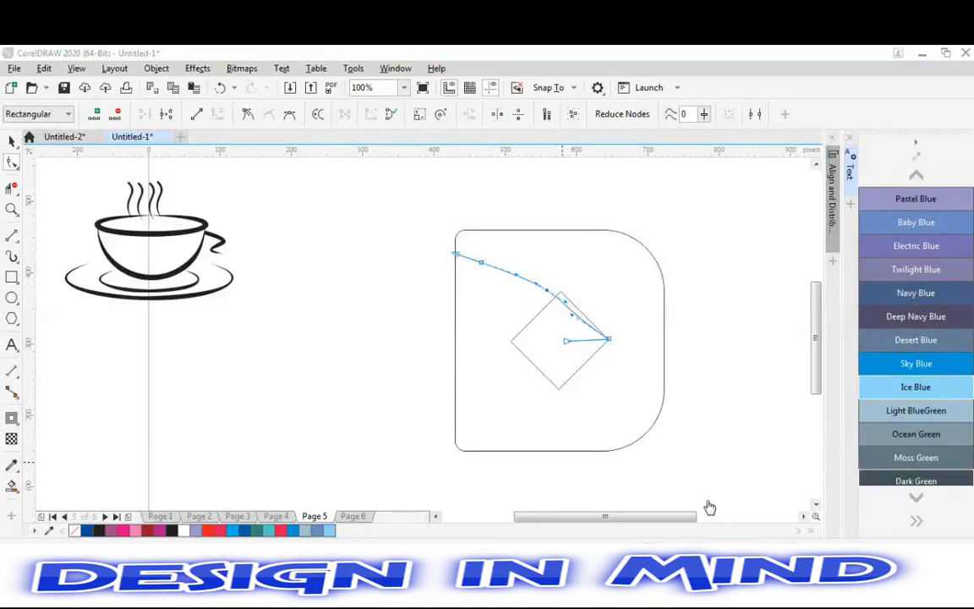
left_click(691, 49)
left_click_drag(557, 297, 559, 297)
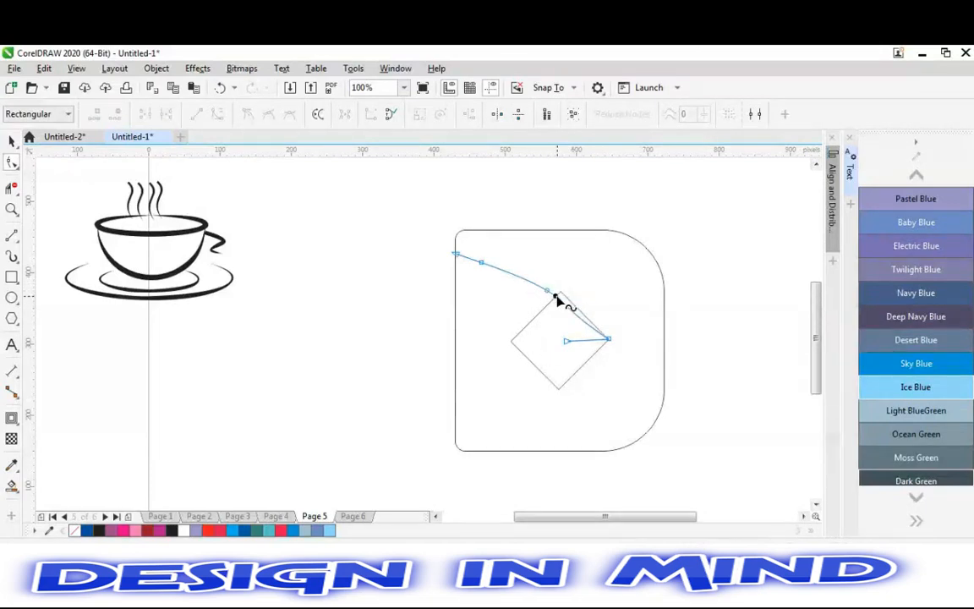
left_click(548, 290)
left_click_drag(548, 290, 543, 278)
left_click(546, 291)
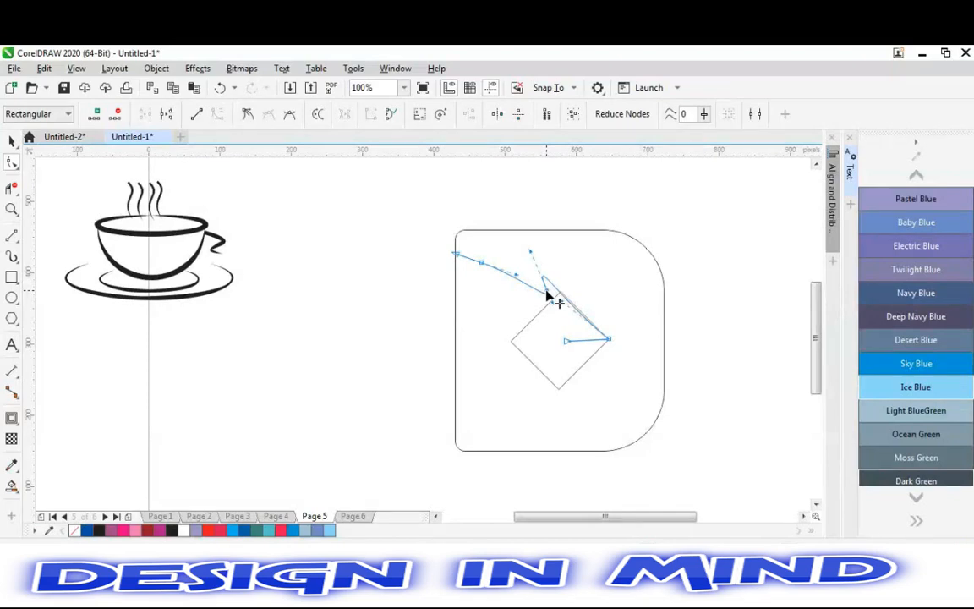
mouse_move(548, 293)
left_mouse_down()
mouse_move(545, 283)
mouse_move(559, 300)
mouse_move(538, 289)
left_mouse_up()
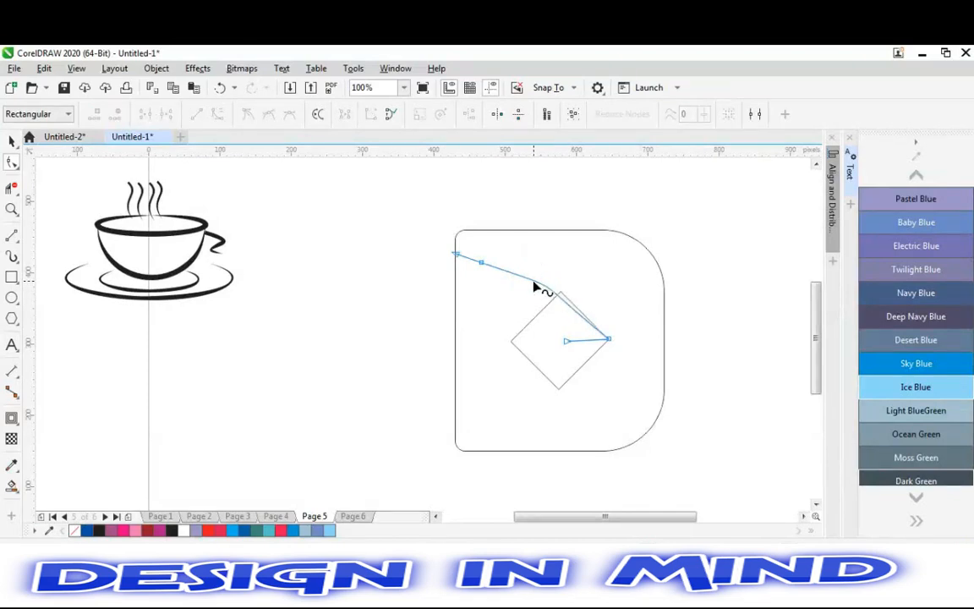
Step: Bend the curve upward above the diamond's upper left side so it meets the diamond's top corner
left_click(536, 289)
left_click_drag(534, 280, 534, 272)
left_click(499, 269)
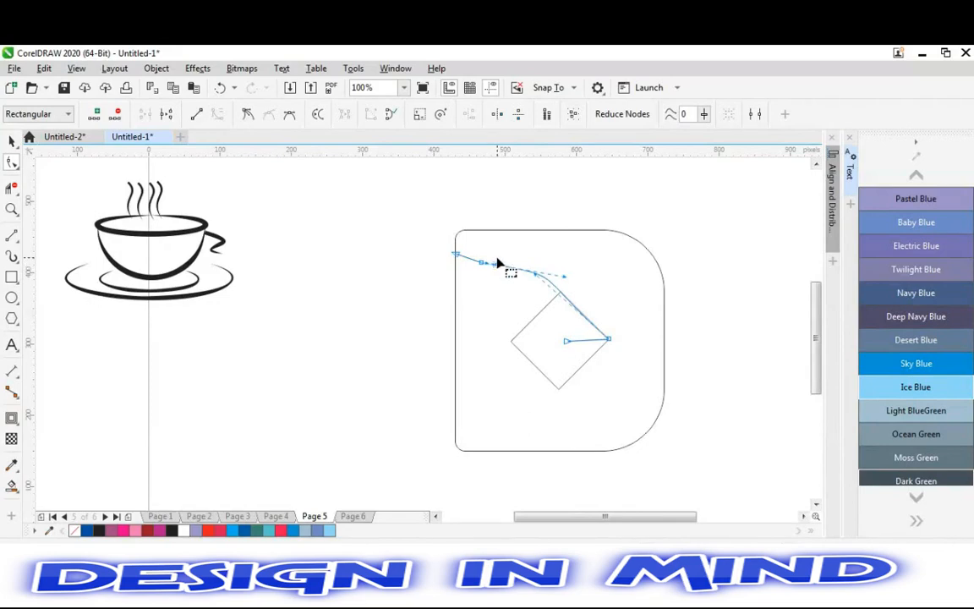
left_click(499, 268)
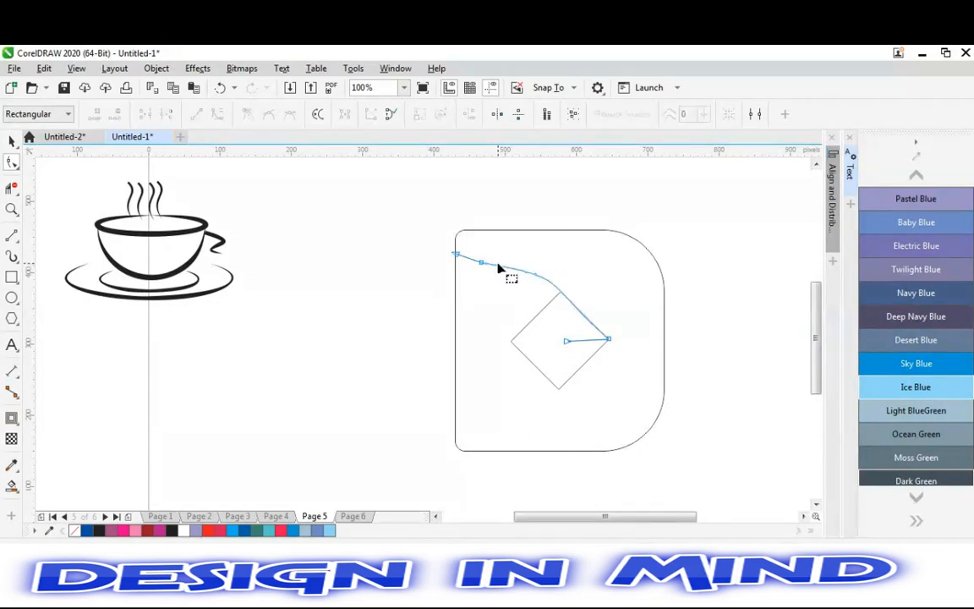
Step: Delete the extra node near the curve's left end and move the remaining one to the rounded shape's edge for a single smooth arc
left_click(499, 269)
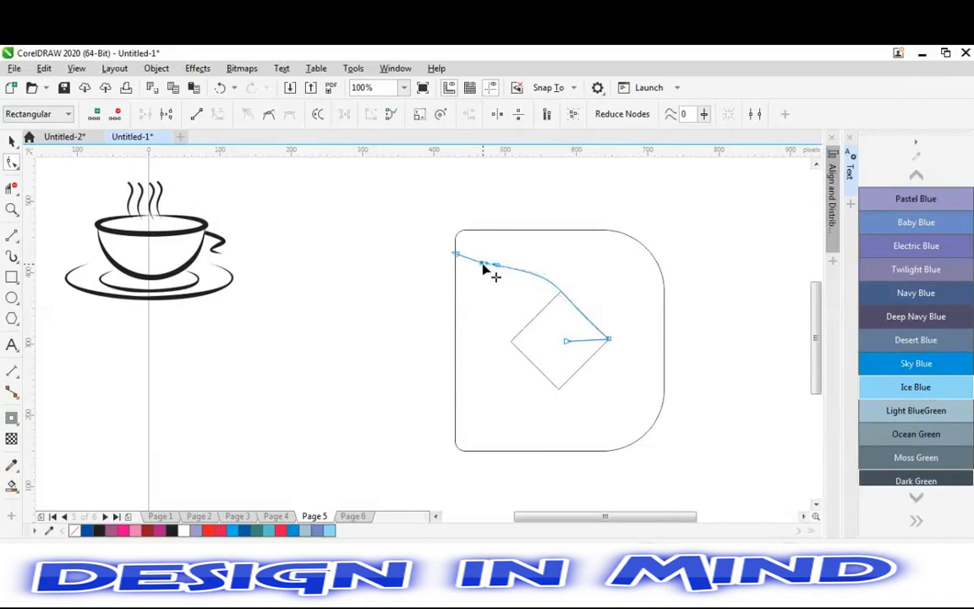
left_click(485, 268)
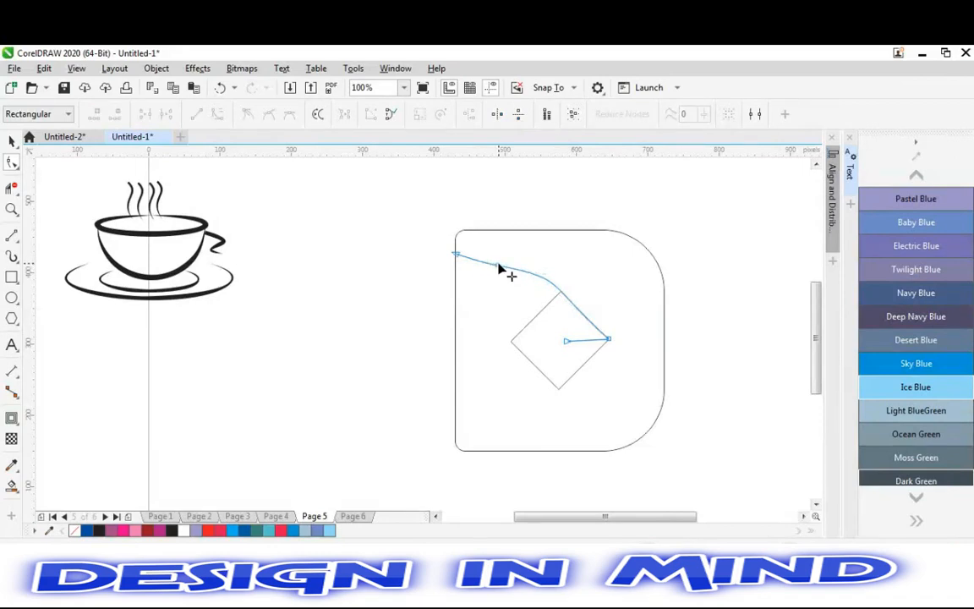
left_click(499, 269)
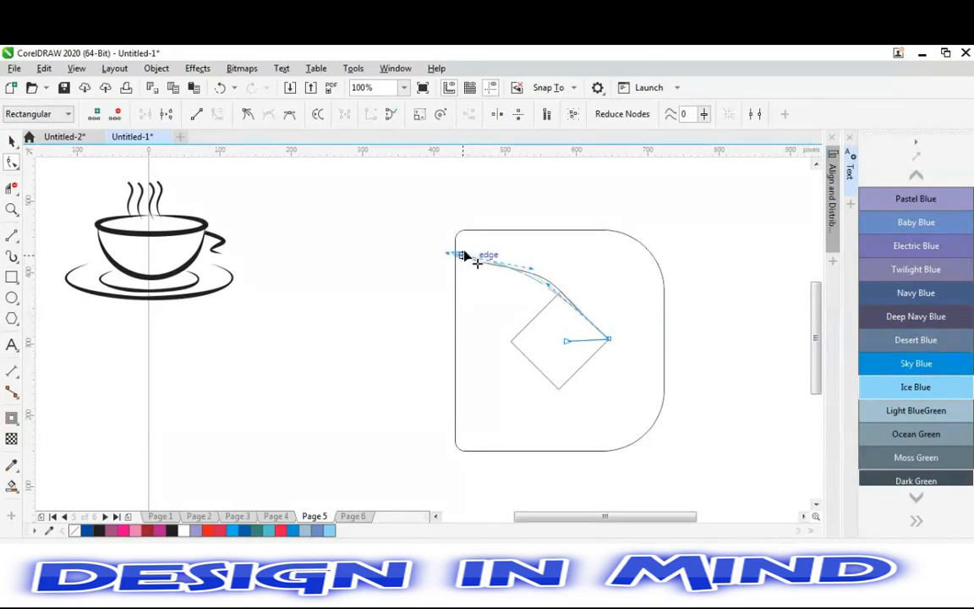
left_click(550, 291)
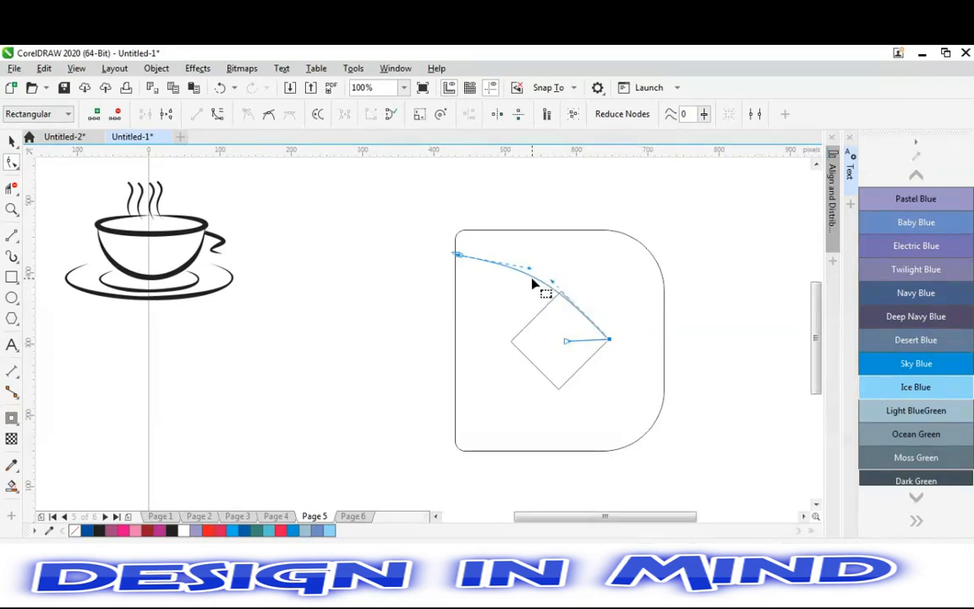
left_click(538, 283)
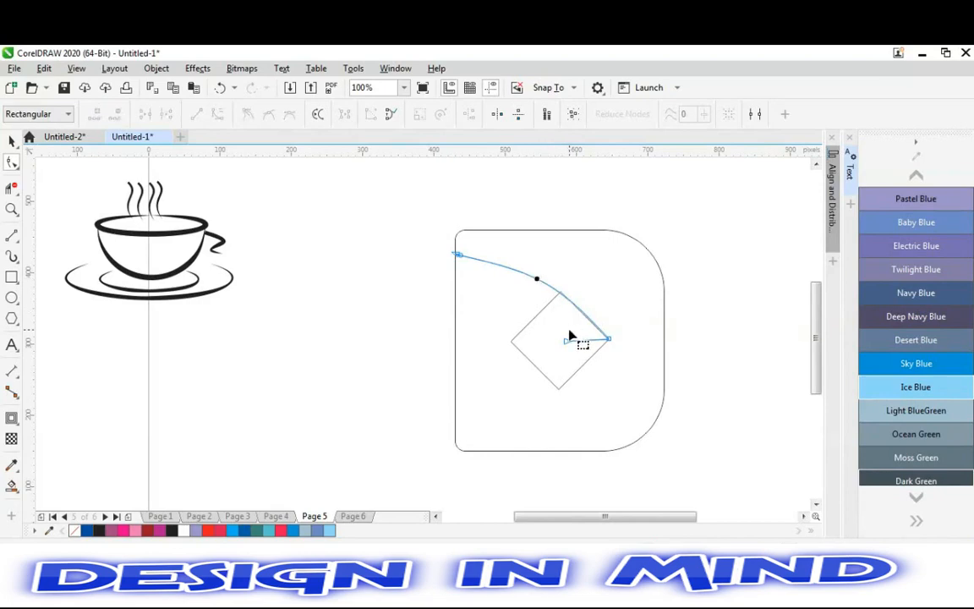
Step: Reposition the whole curve at about X 537.04 px, Y 365.92 px so its tip meets the diamond's right corner
key("space")
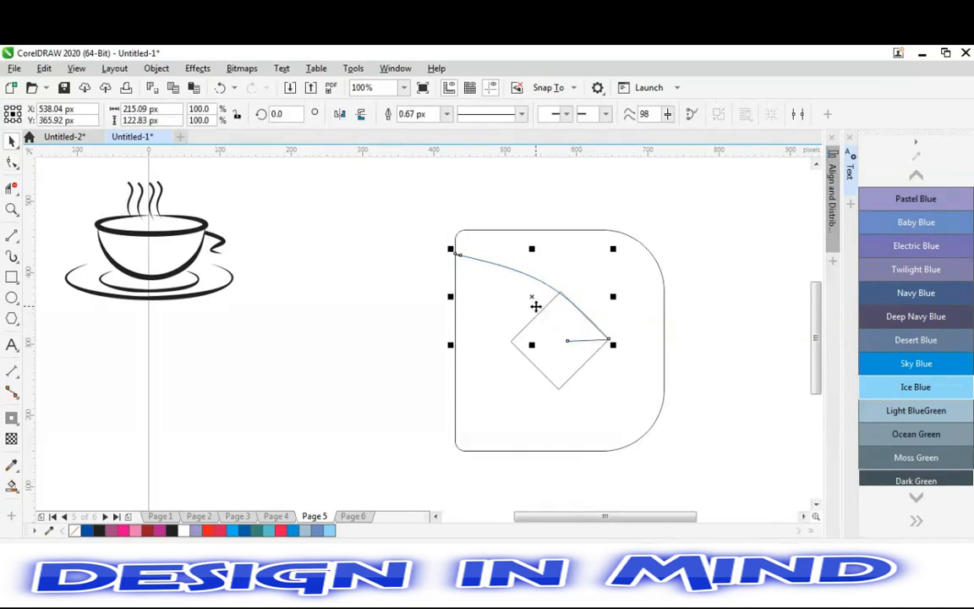
left_click(404, 316)
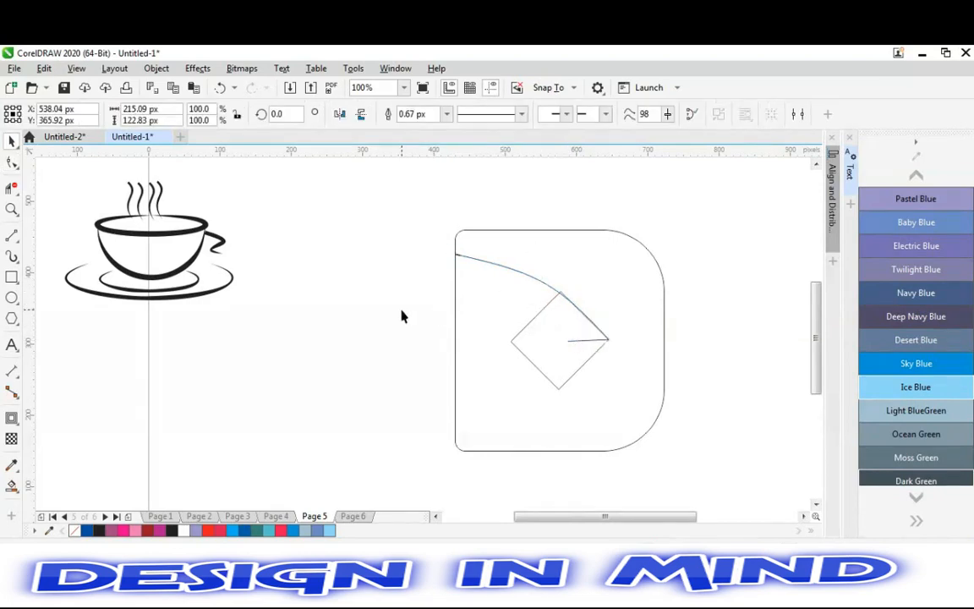
left_click(526, 276)
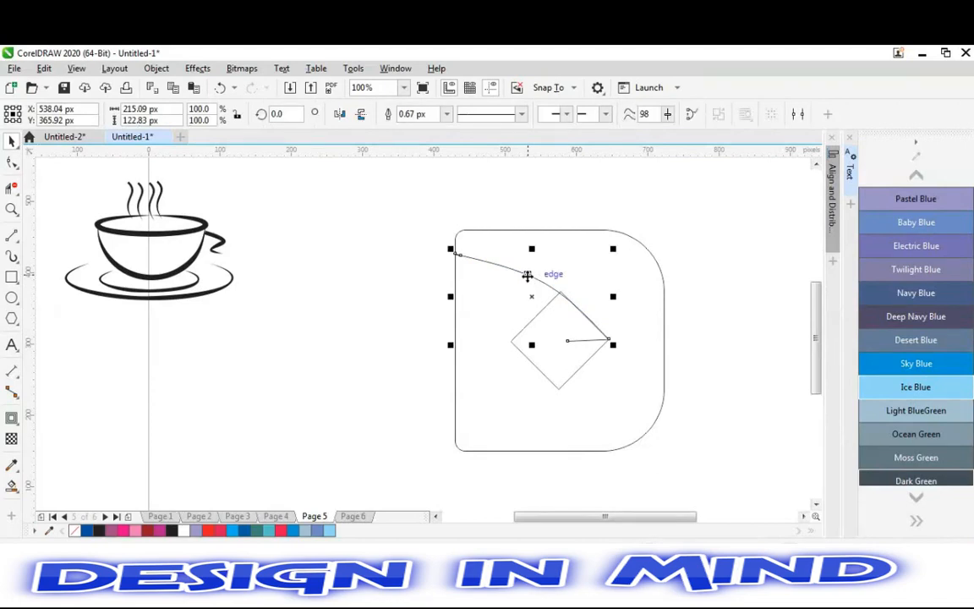
key("space")
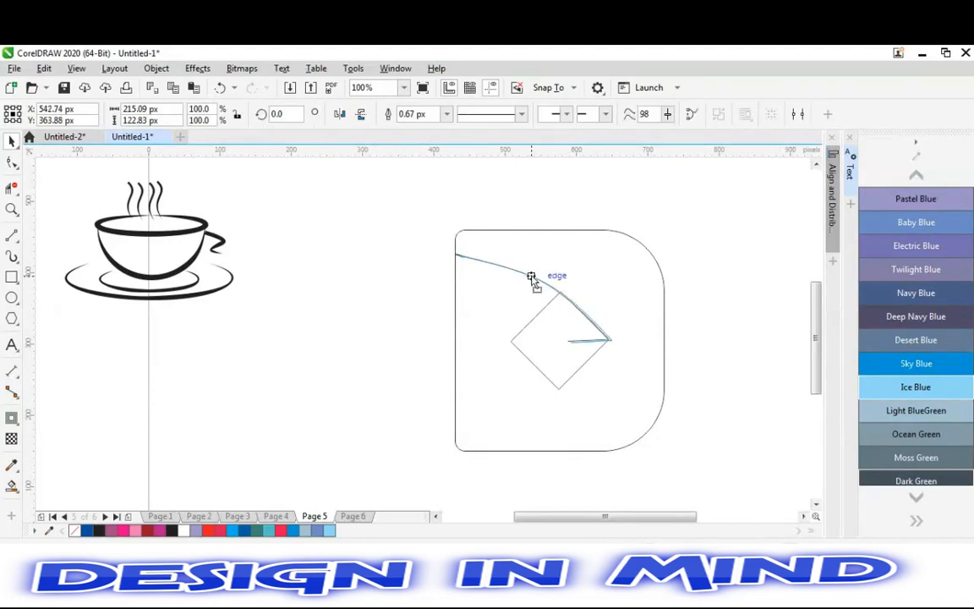
left_click_drag(531, 277, 532, 277)
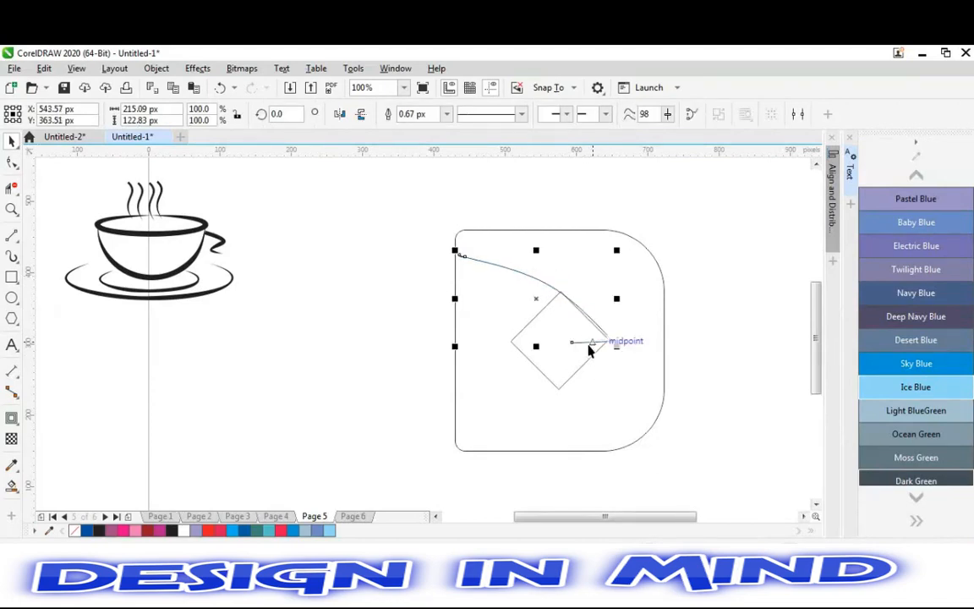
key("space")
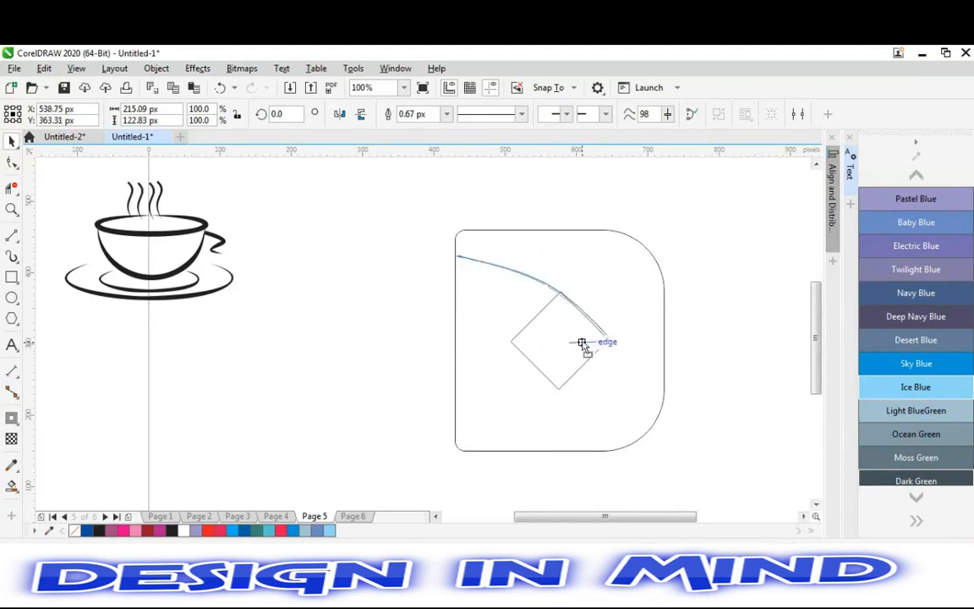
left_click_drag(582, 342, 581, 339)
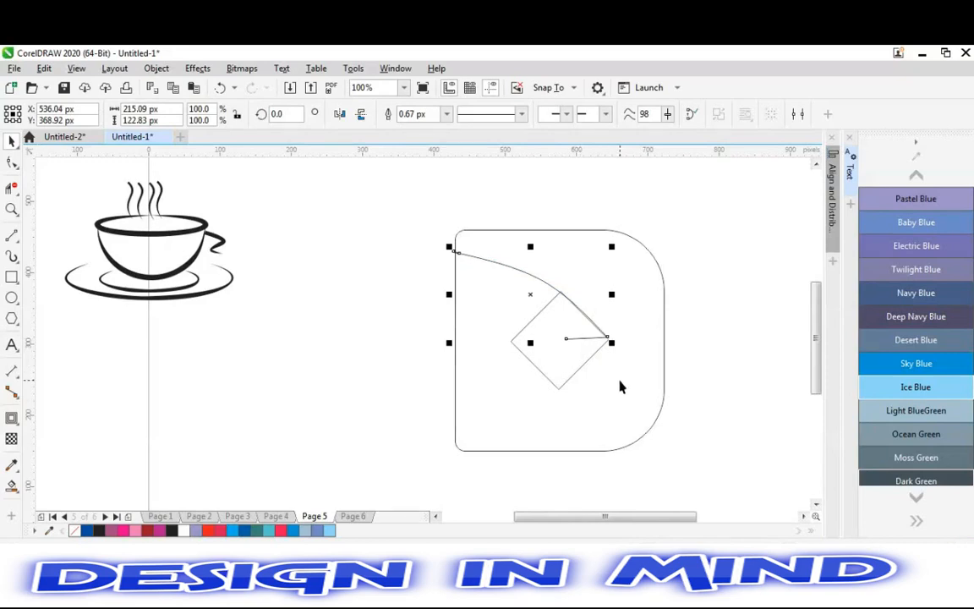
mouse_move(576, 331)
left_mouse_down()
mouse_move(578, 341)
mouse_move(576, 334)
left_mouse_up()
key("Escape")
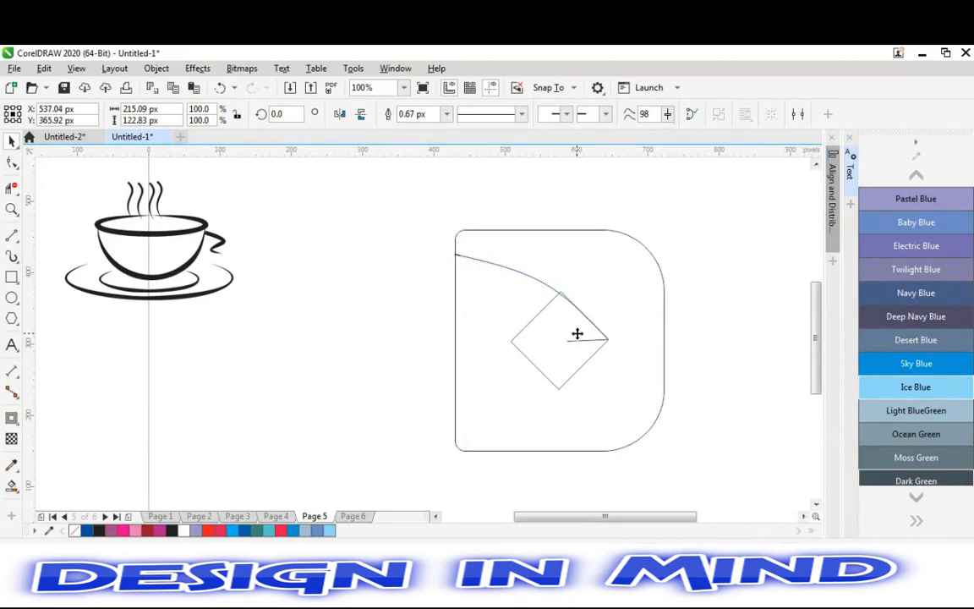
left_click(577, 335)
left_click(576, 334)
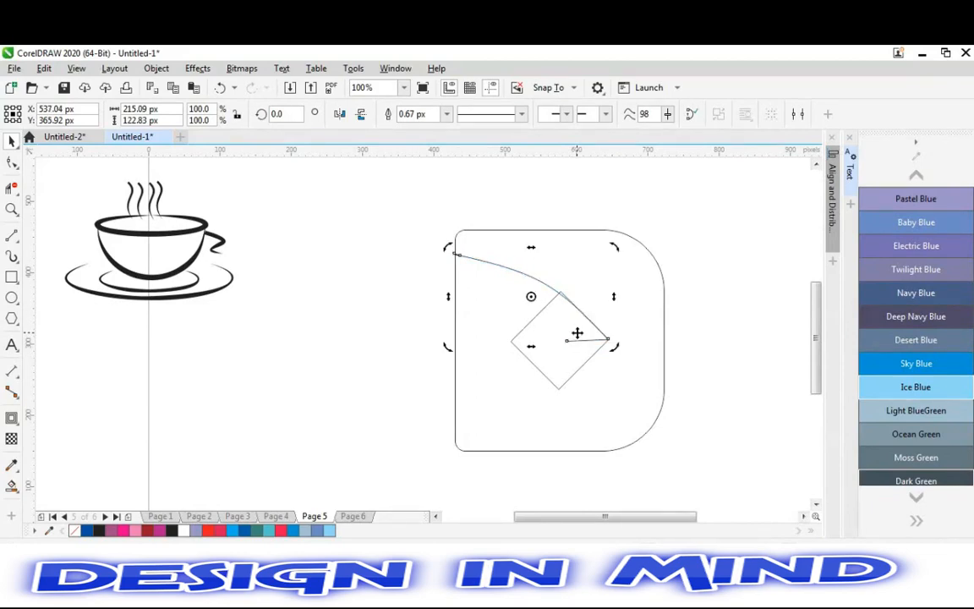
Step: Examine up close where the curve meets the diamond's top and right corners
key("z")
left_click(579, 333)
left_click(577, 332)
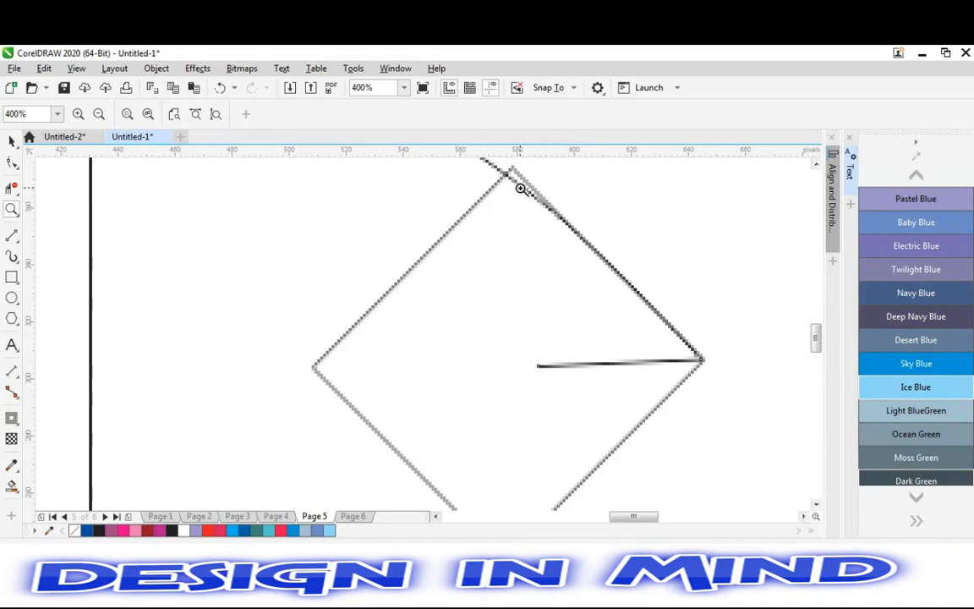
right_click(500, 327)
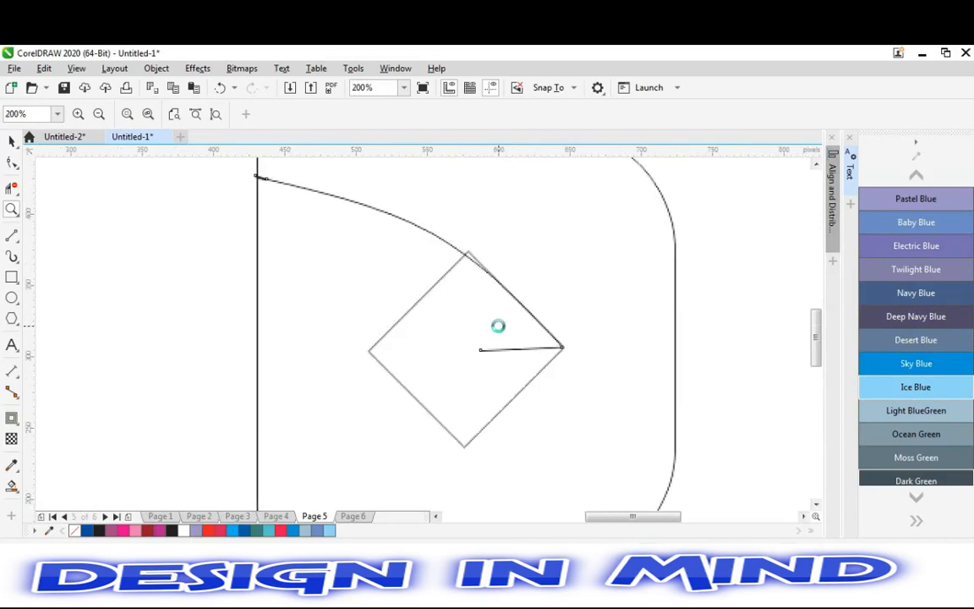
right_click(500, 327)
left_click(500, 328)
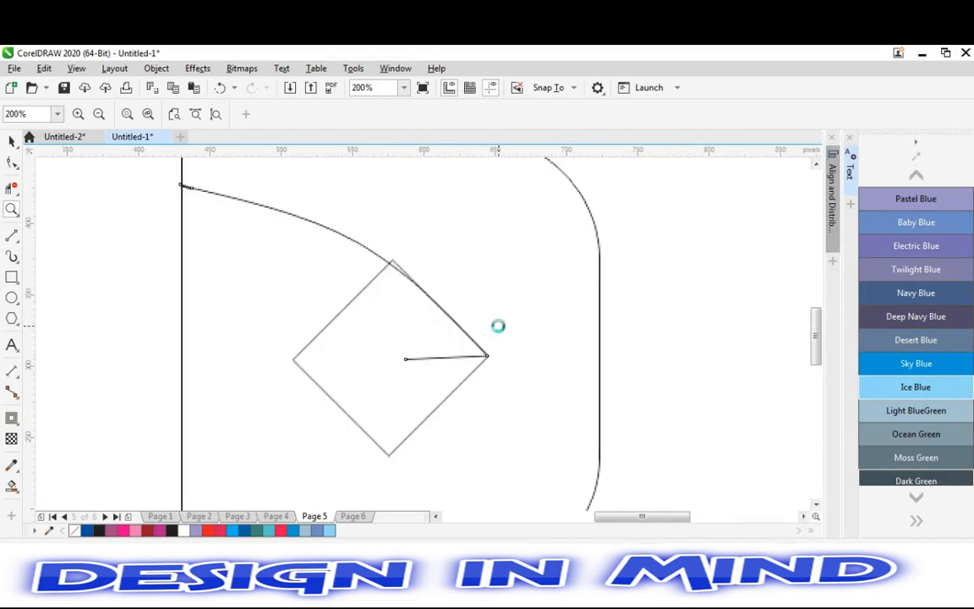
right_click(499, 326)
left_click(668, 579)
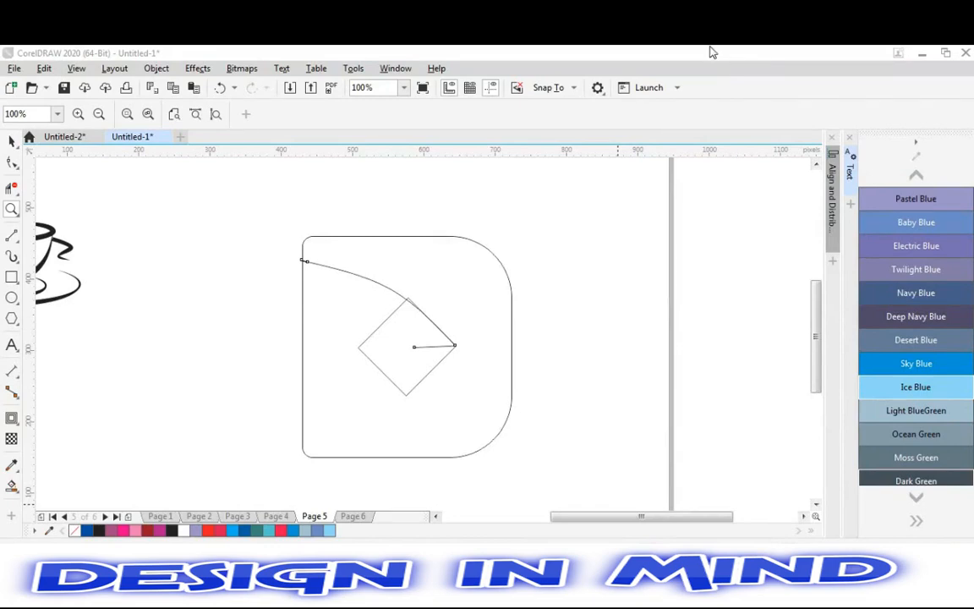
left_click(789, 53)
left_click(55, 358)
right_click(530, 338)
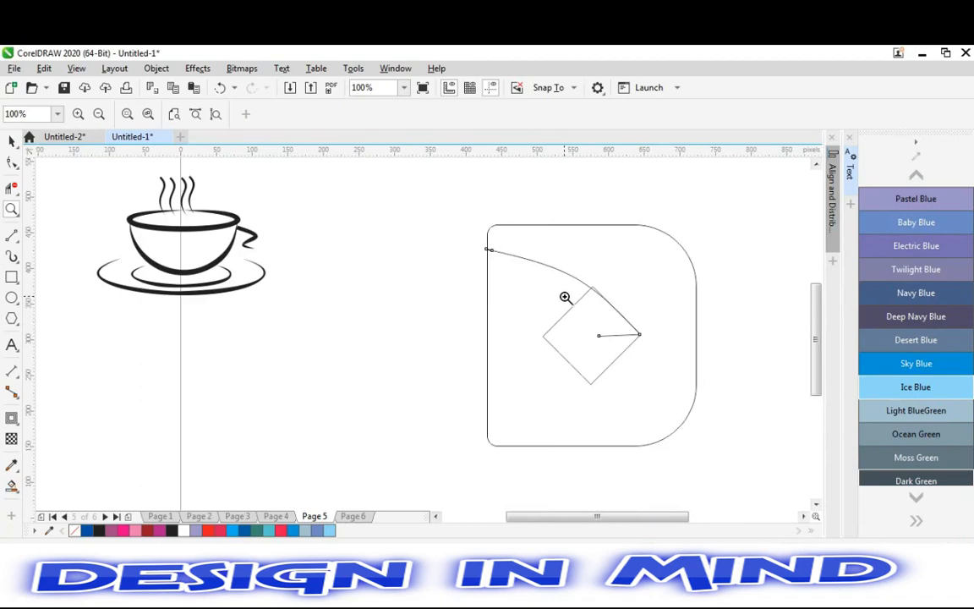
Step: Bend the curve slightly above the diamond's upper left side so it passes through the diamond's top corner
key("space")
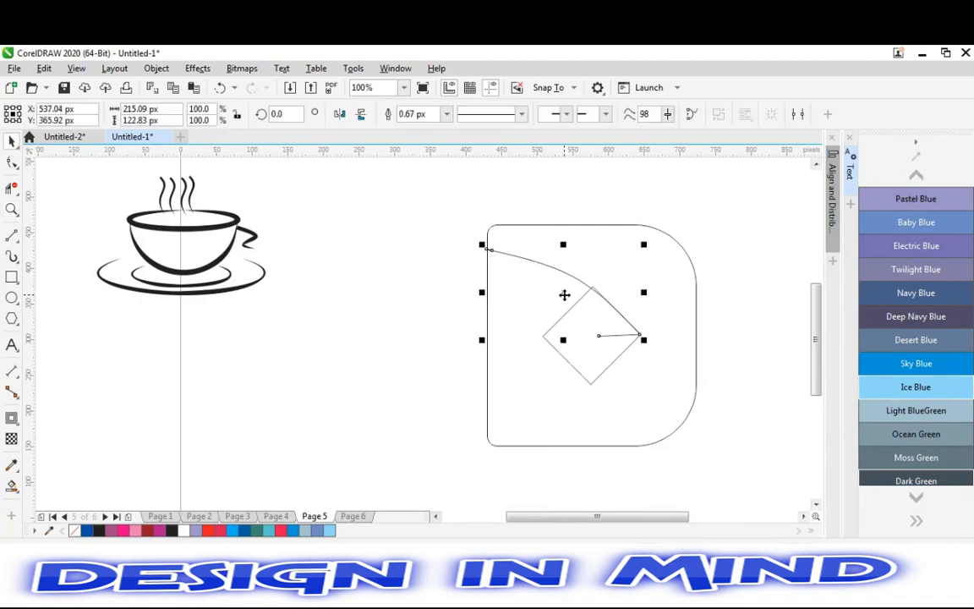
left_click(569, 276)
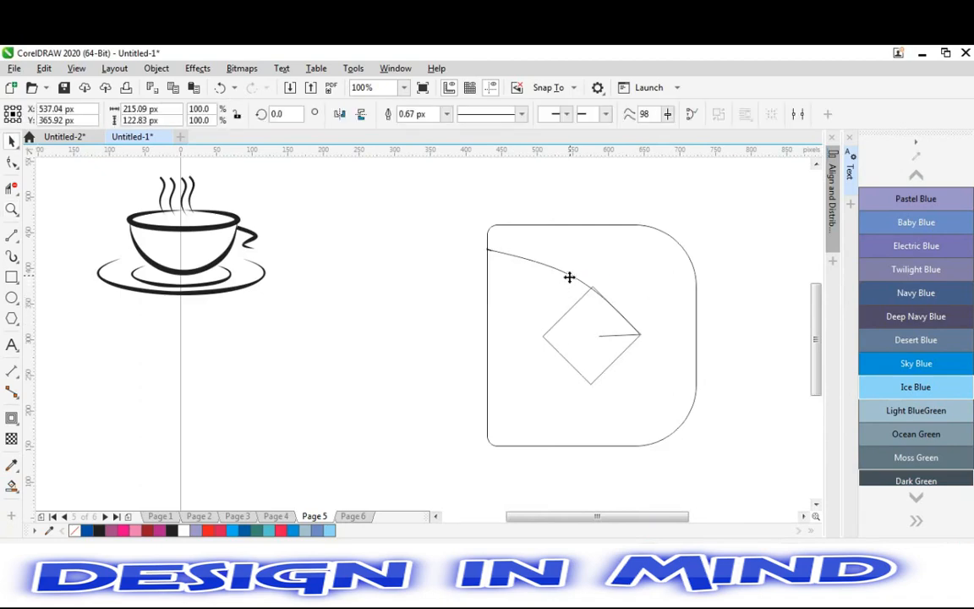
left_click(569, 276)
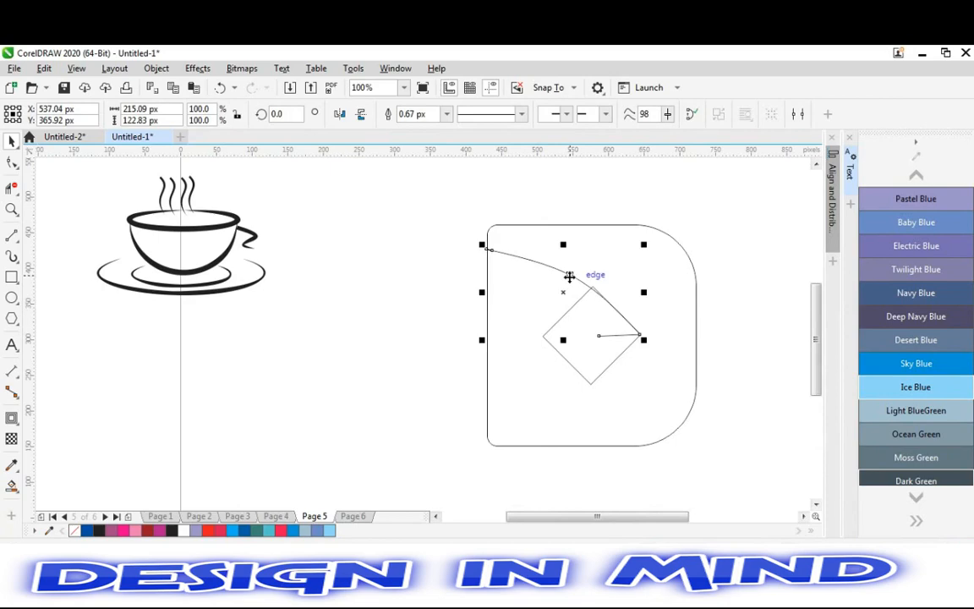
double_click(569, 277)
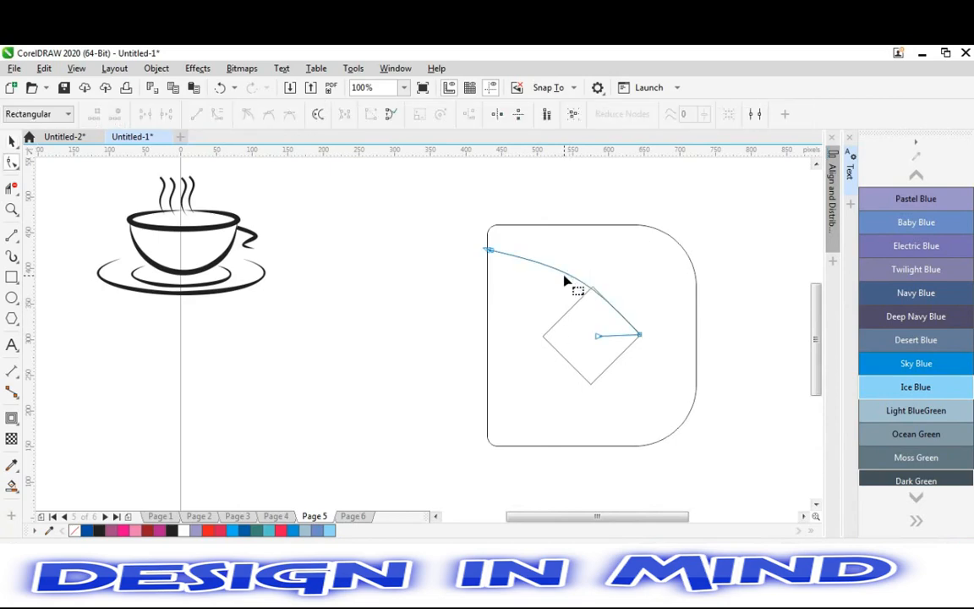
left_click(529, 261)
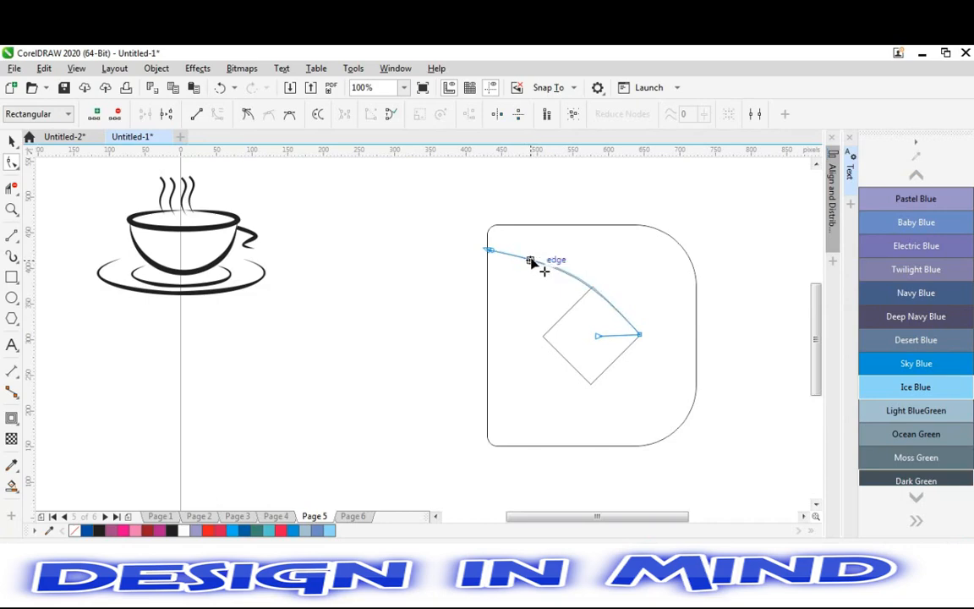
left_click_drag(531, 260, 532, 259)
left_click(532, 261)
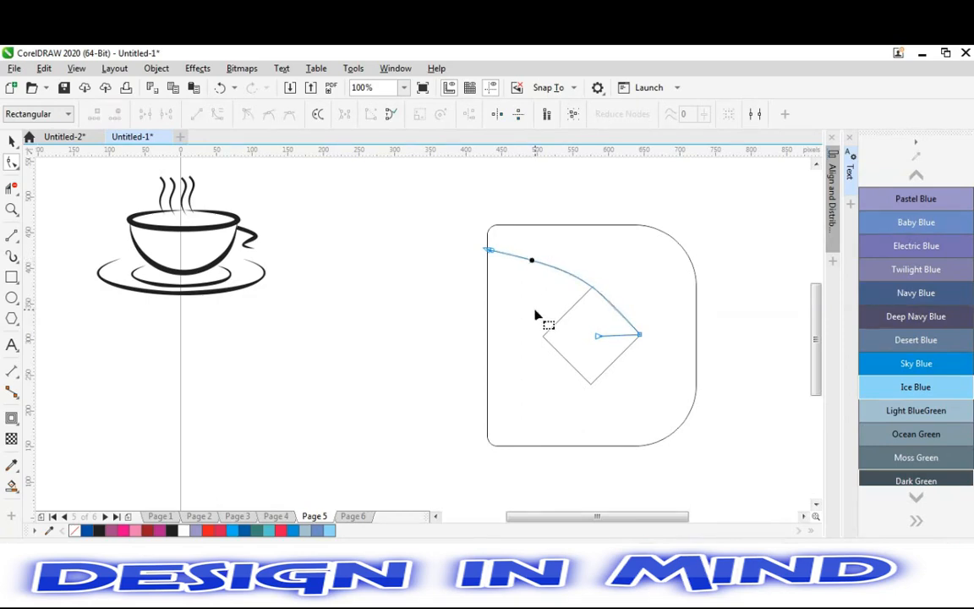
key("space")
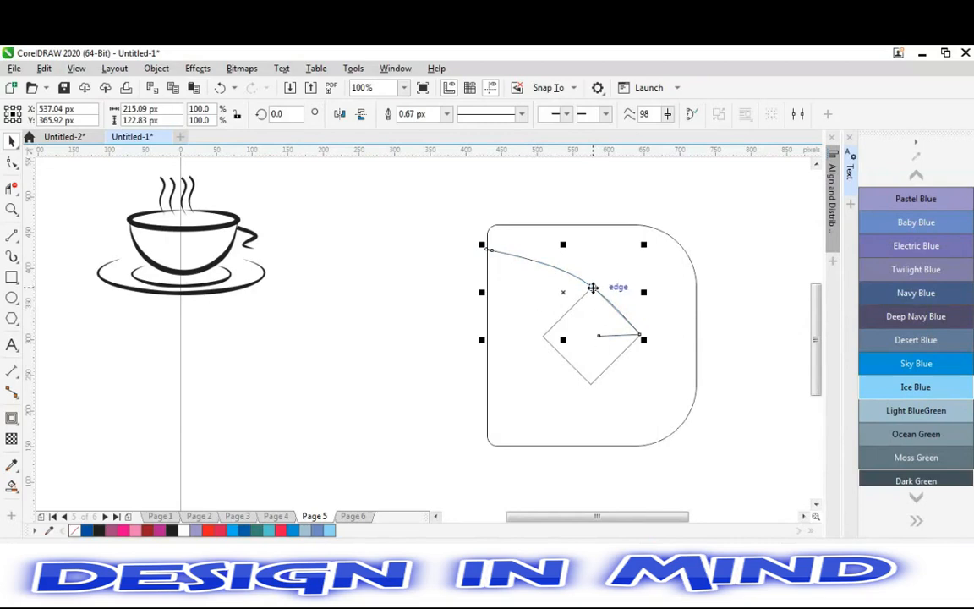
Step: Duplicate the curve into the empty area below the cup at about X 229.04 px, Y 264.92 px
left_click_drag(590, 286, 344, 364)
right_click(370, 358)
right_click(344, 365)
left_click(347, 365)
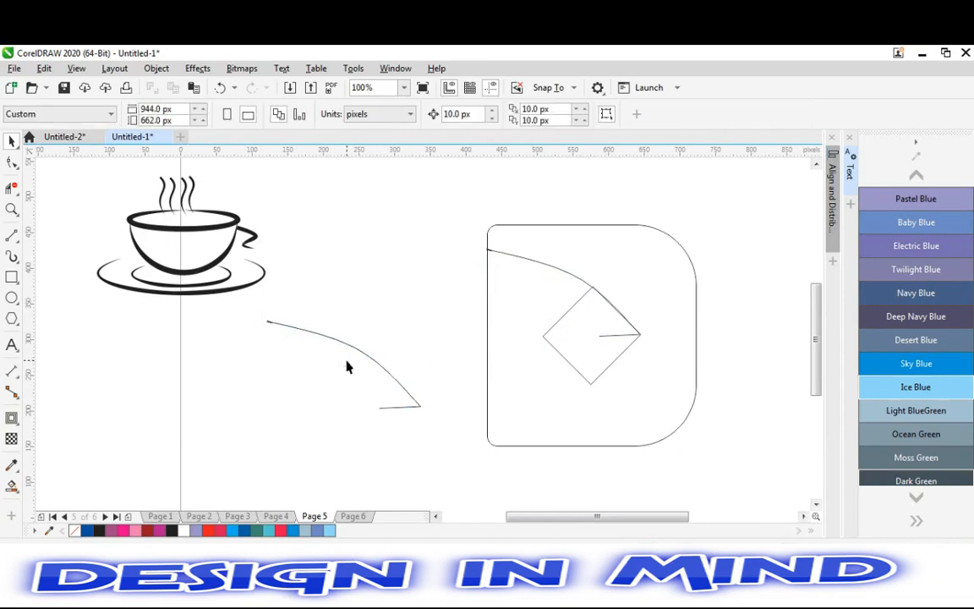
Step: Sketch a trial line from inside the diamond through its left corner to the rounded shape's lower right corner, and delete it
left_click(13, 236)
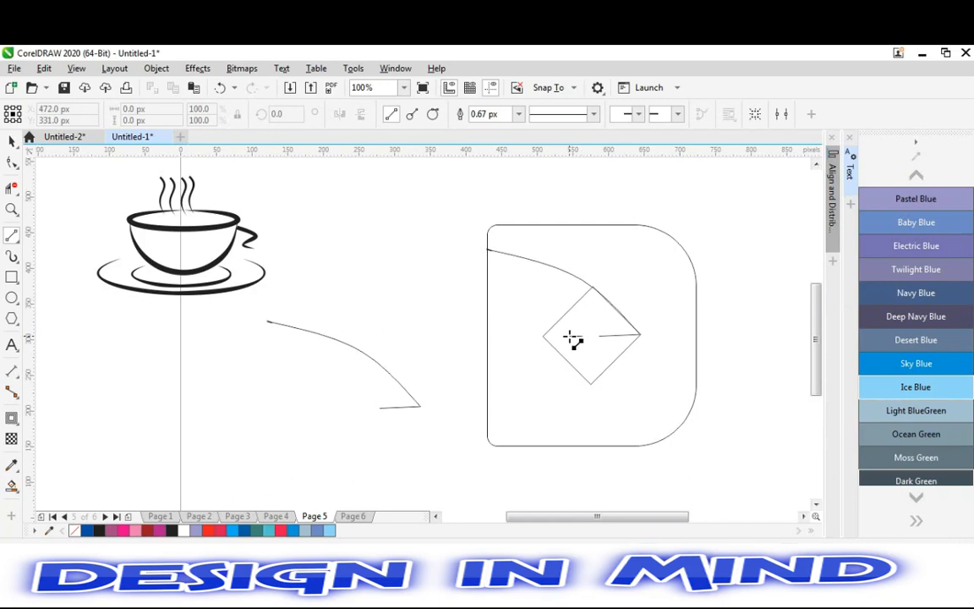
left_click(542, 337)
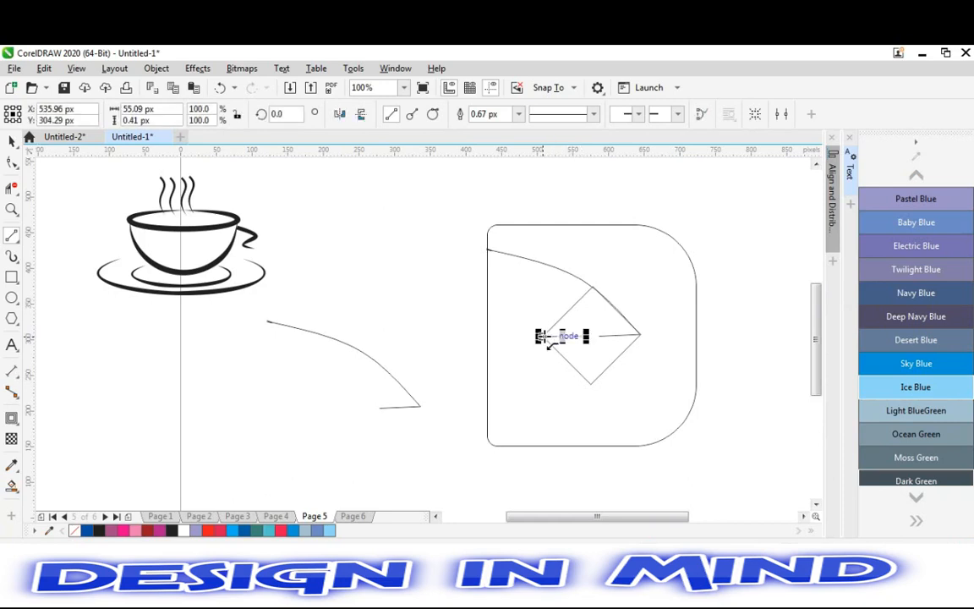
left_click_drag(543, 337, 687, 418)
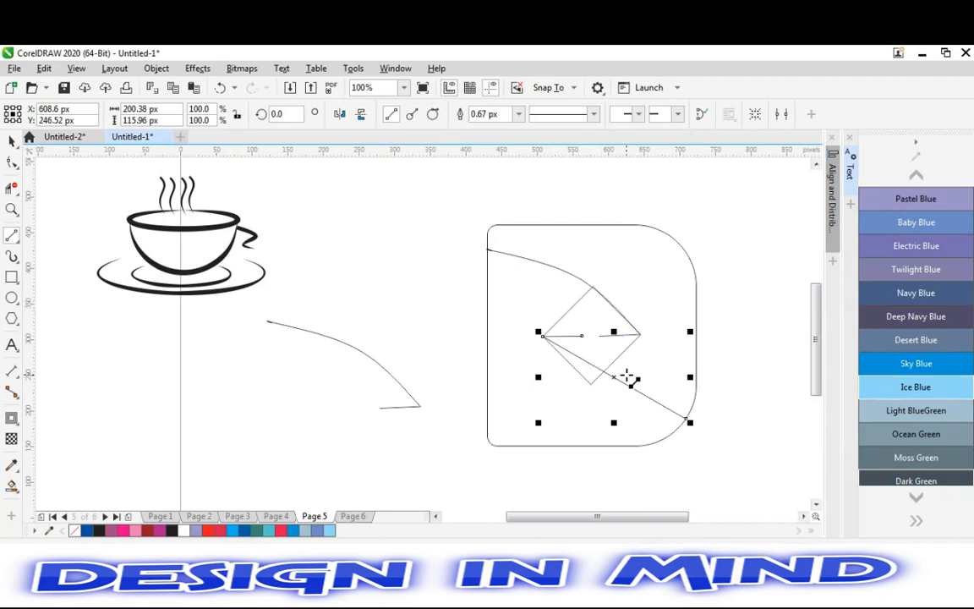
key("Delete")
key("space")
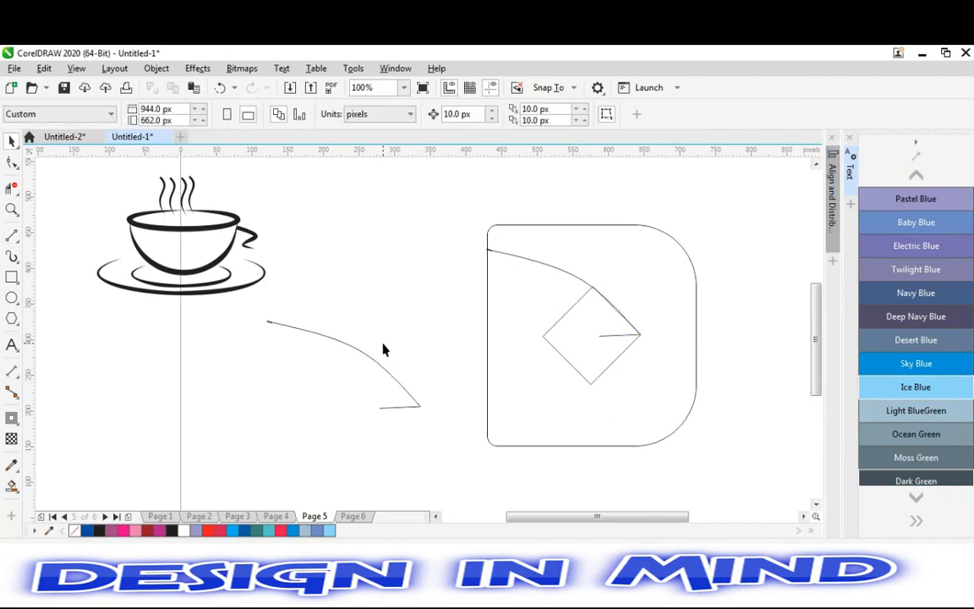
Step: Mirror the curve copy horizontally and vertically and place it along the diamond's lower left side at about X 617.04 px, Y 245.92 px
left_click(371, 358)
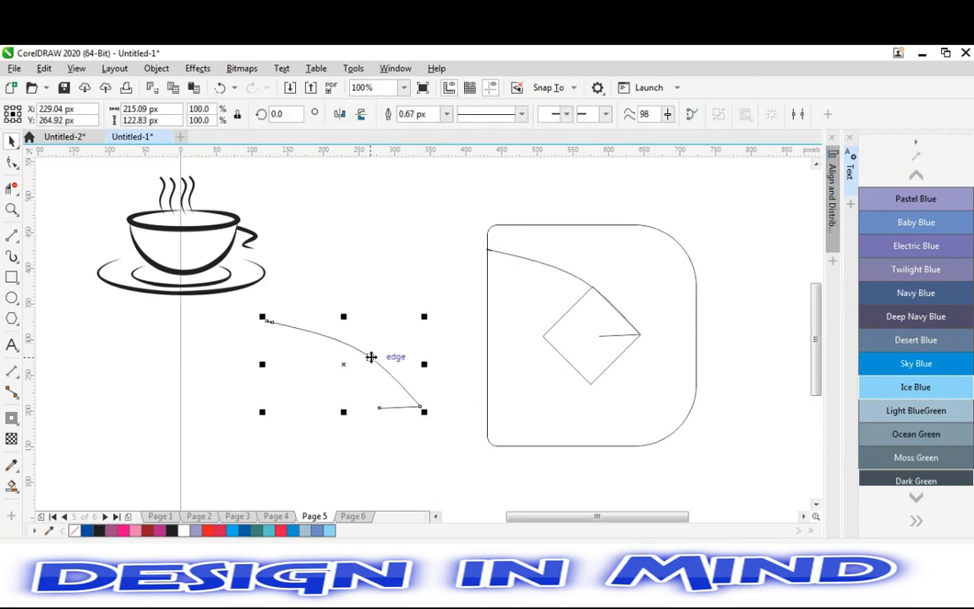
left_click_drag(371, 357, 535, 287)
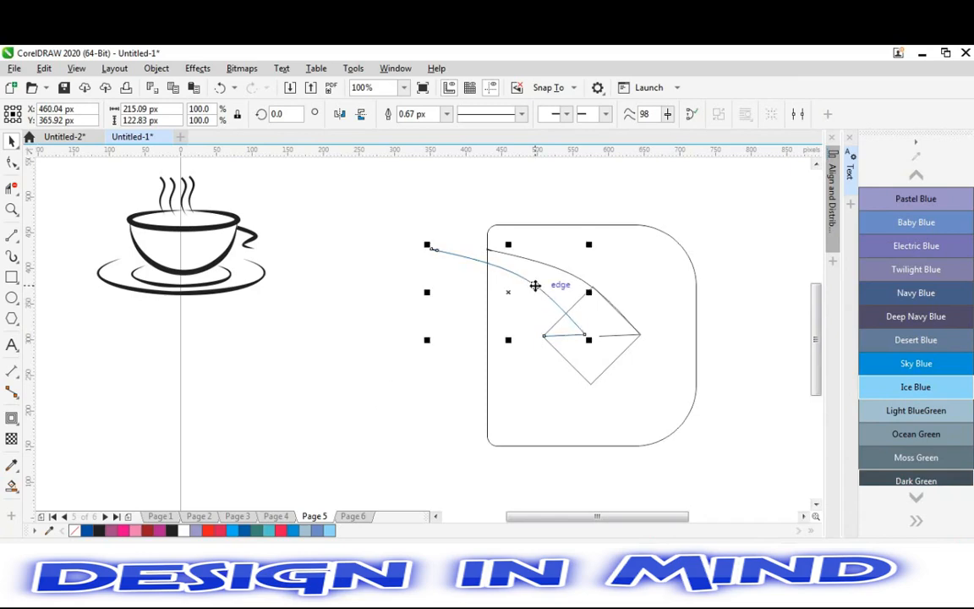
left_click(343, 117)
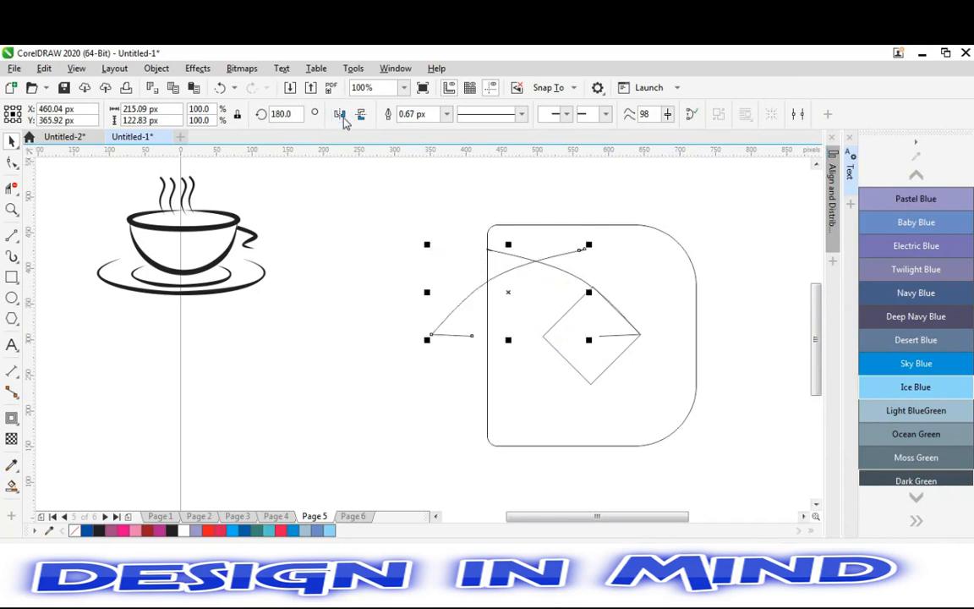
left_click(361, 117)
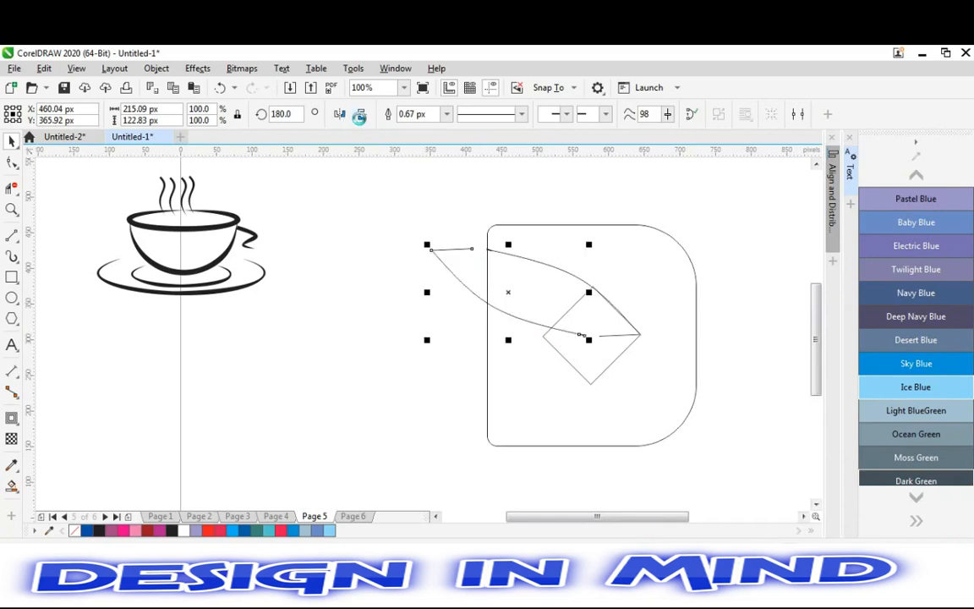
left_click_drag(459, 272, 574, 357)
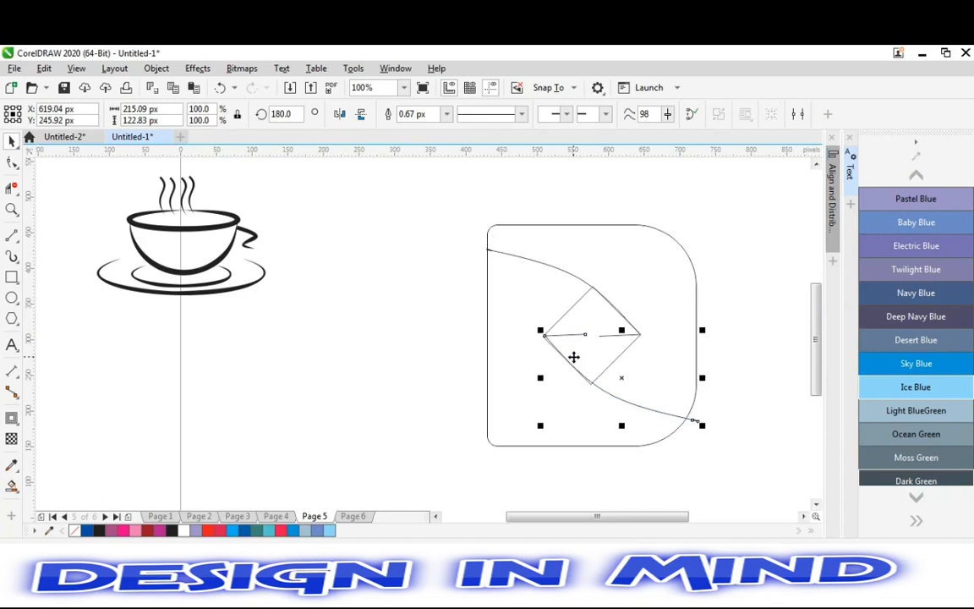
key("Escape")
left_click(561, 347)
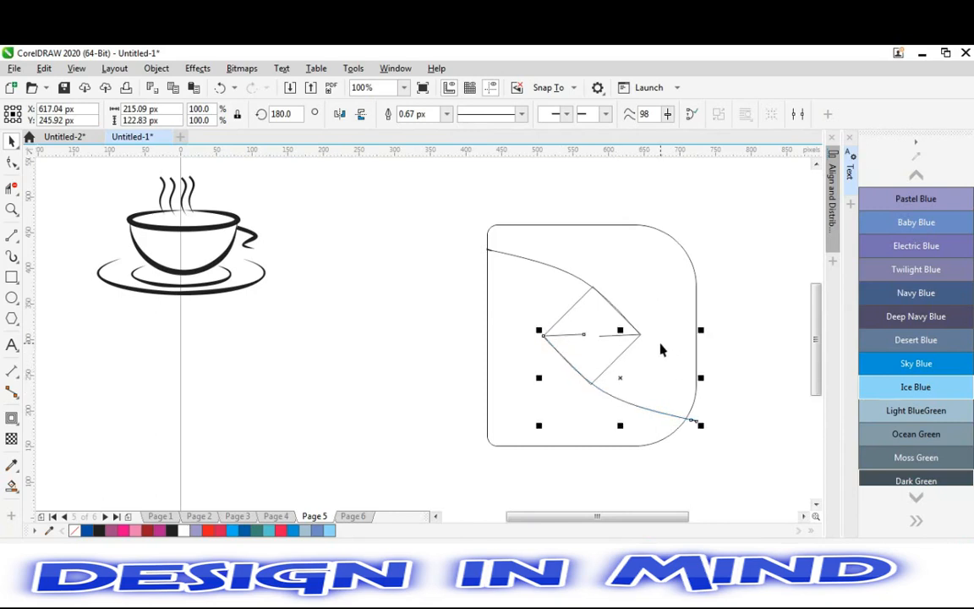
left_click(757, 370)
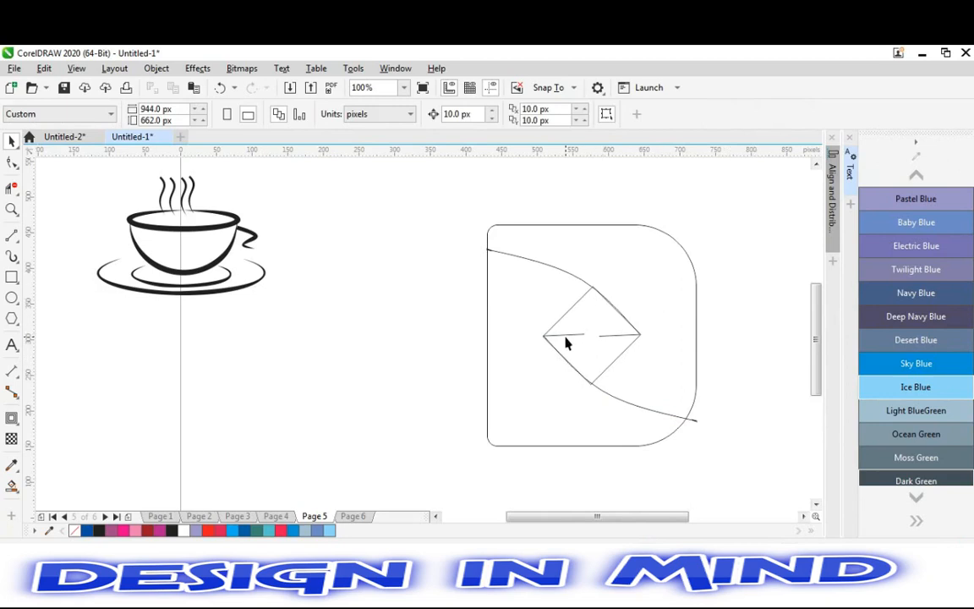
Step: Duplicate the upper curve to the blank area beside the rounded shape, at about X 278.04 px, Y 299.92 px
left_click(584, 285)
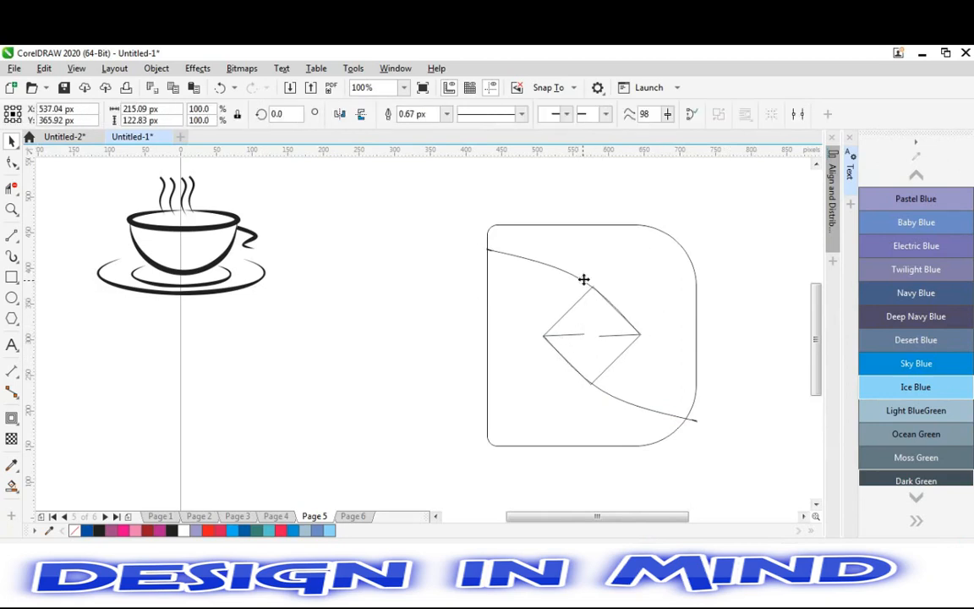
left_click_drag(586, 288, 398, 327)
key("Escape")
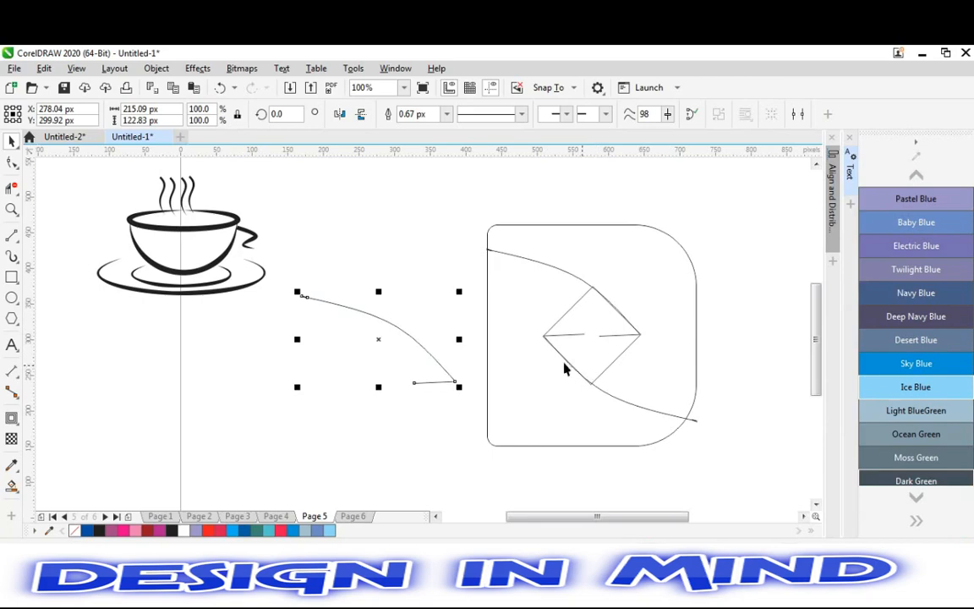
Step: Rotate the new curve copy to a nearly upright position at about 306.753 degrees
left_click(399, 317)
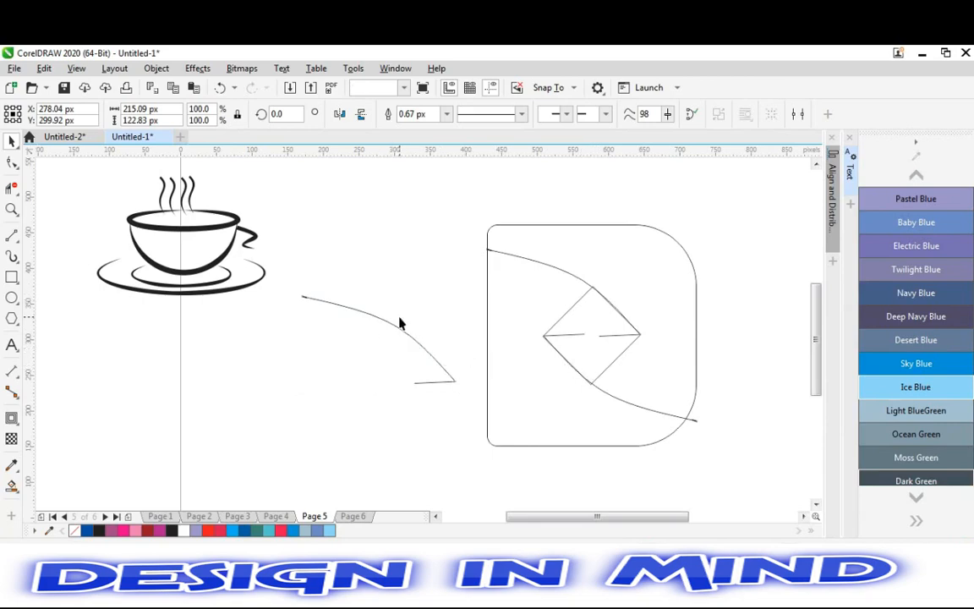
left_click(403, 330)
key("F10")
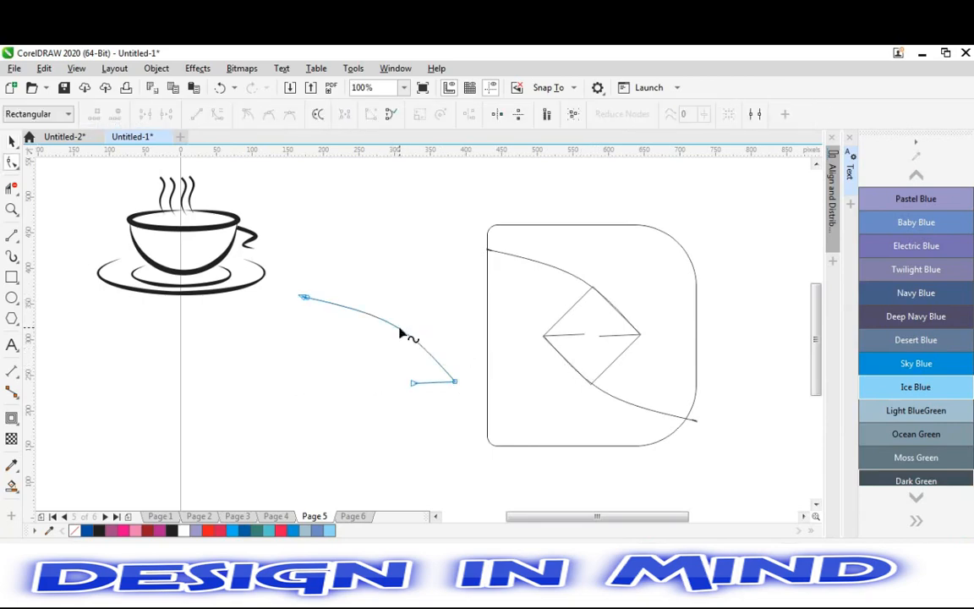
key("space")
double_click(383, 337)
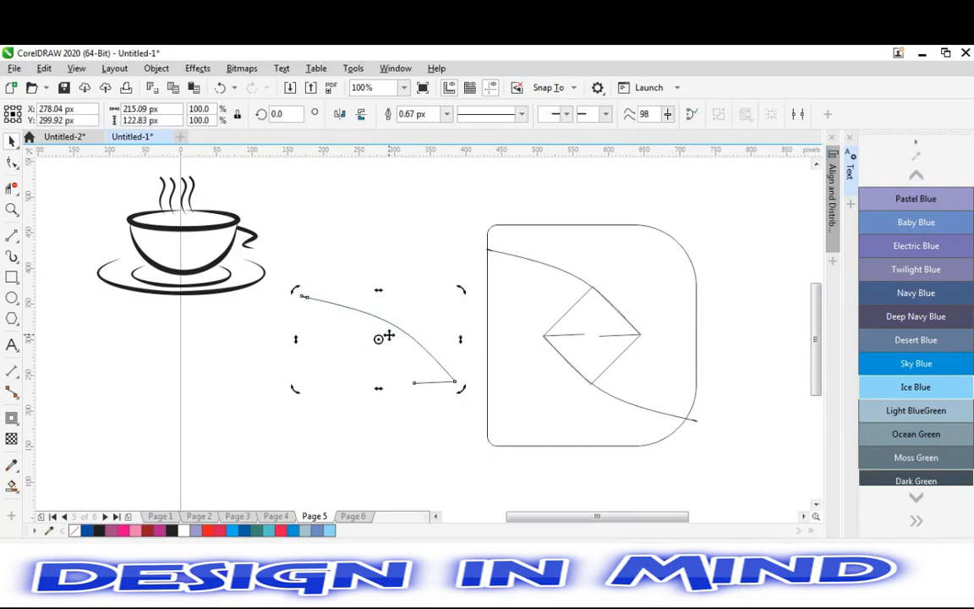
left_click_drag(463, 307, 476, 385)
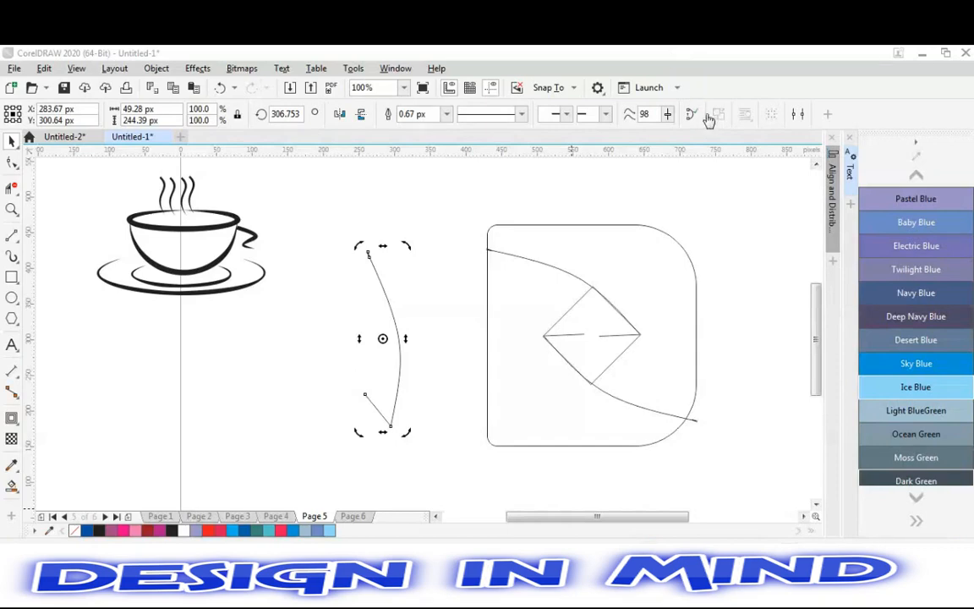
left_click(707, 48)
left_click(843, 53)
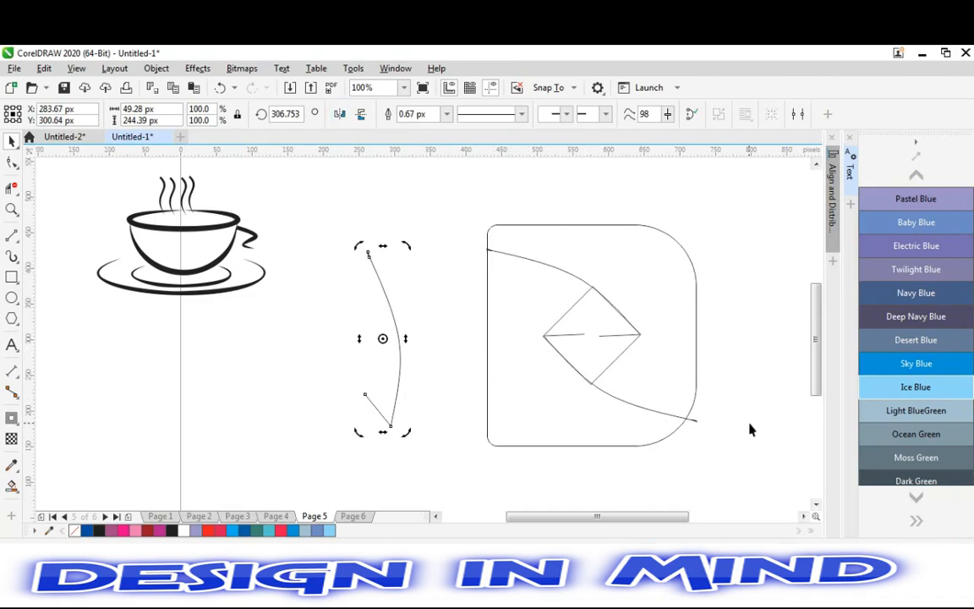
left_click(374, 301)
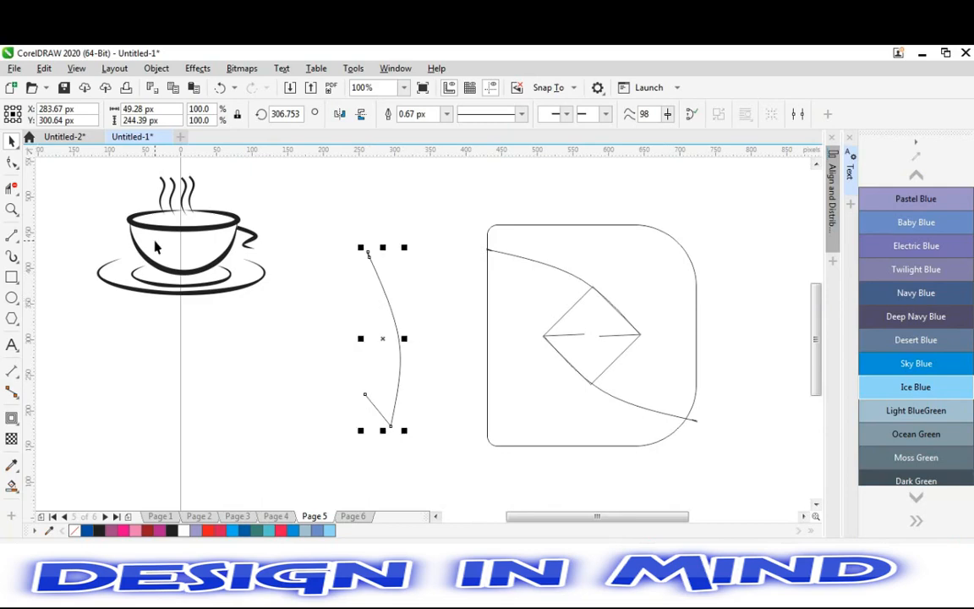
Step: Sketch trial lines from the diamond's top corner toward its centre and from its bottom corner to the rounded shape's upper right edge, deleting each
left_click(11, 238)
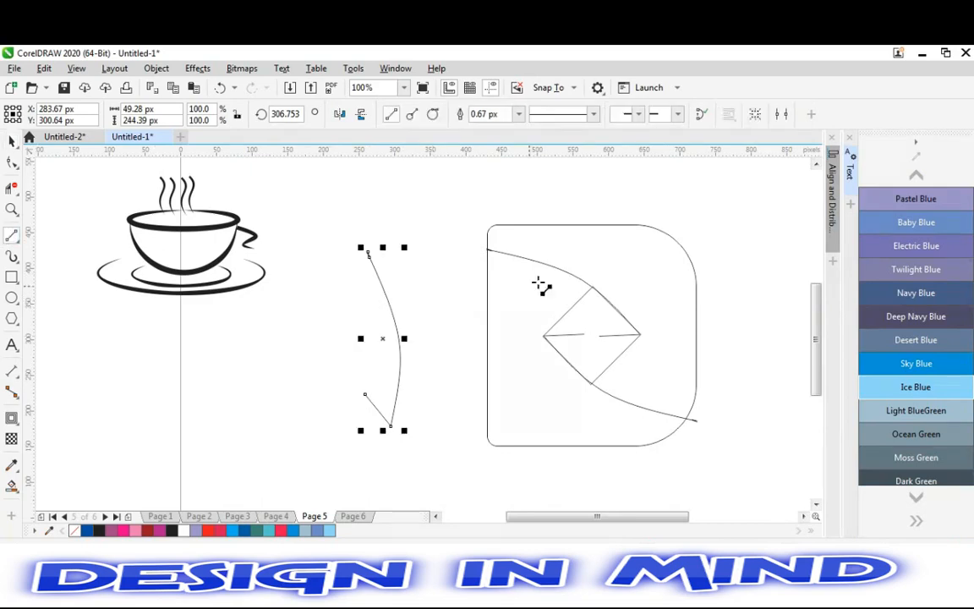
left_click(594, 289)
left_click(593, 331)
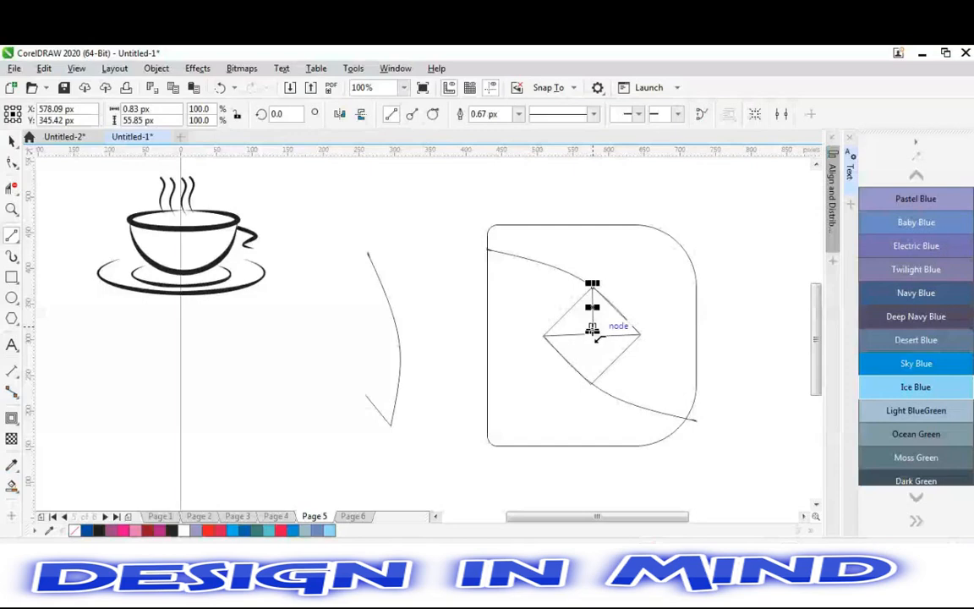
left_click_drag(598, 330, 601, 328)
left_click(632, 277)
key("Delete")
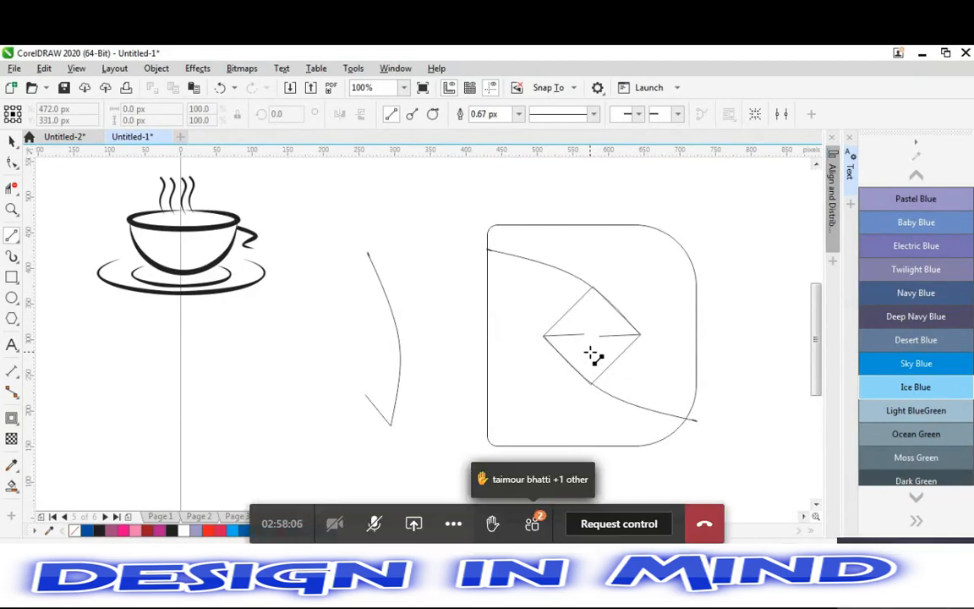
mouse_move(589, 348)
left_mouse_down()
mouse_move(591, 387)
mouse_move(611, 373)
mouse_move(644, 315)
mouse_move(681, 243)
mouse_move(674, 239)
left_mouse_up()
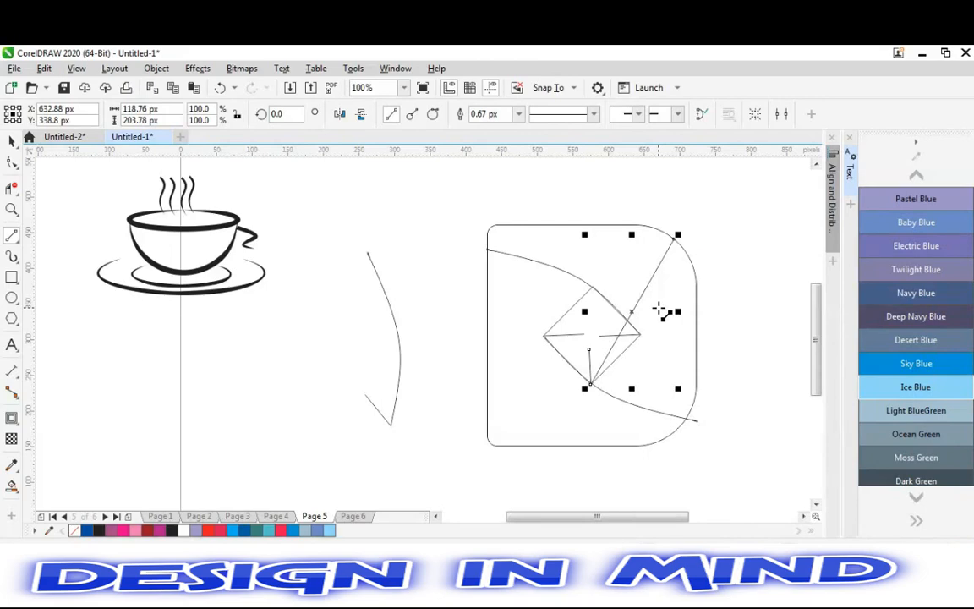
key("Delete")
key("space")
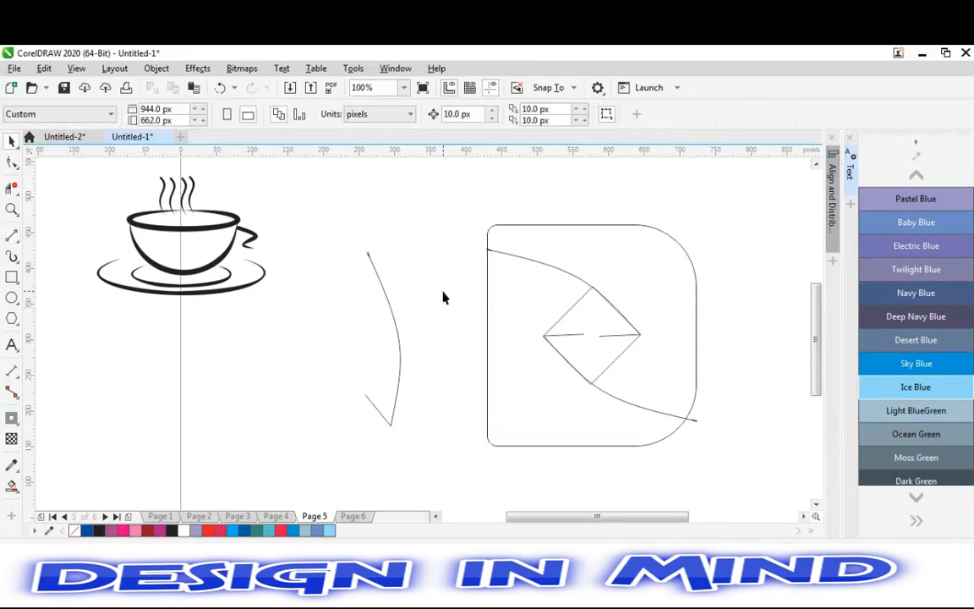
Step: Move the upright curve copy so its lower corner meets the diamond's bottom corner, at about X 563.14 px, Y 358.69 px
left_click(400, 343)
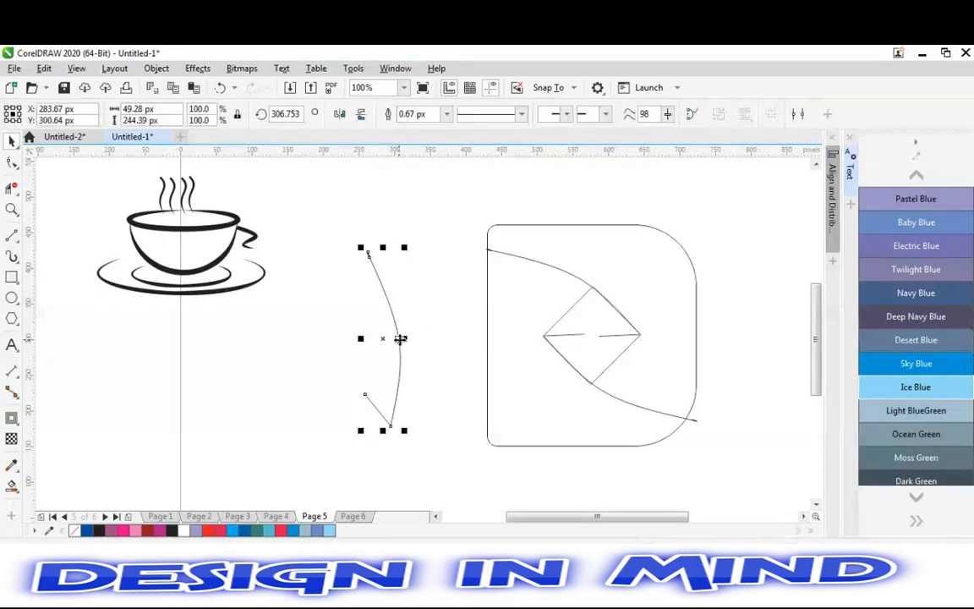
left_click_drag(400, 338, 599, 300)
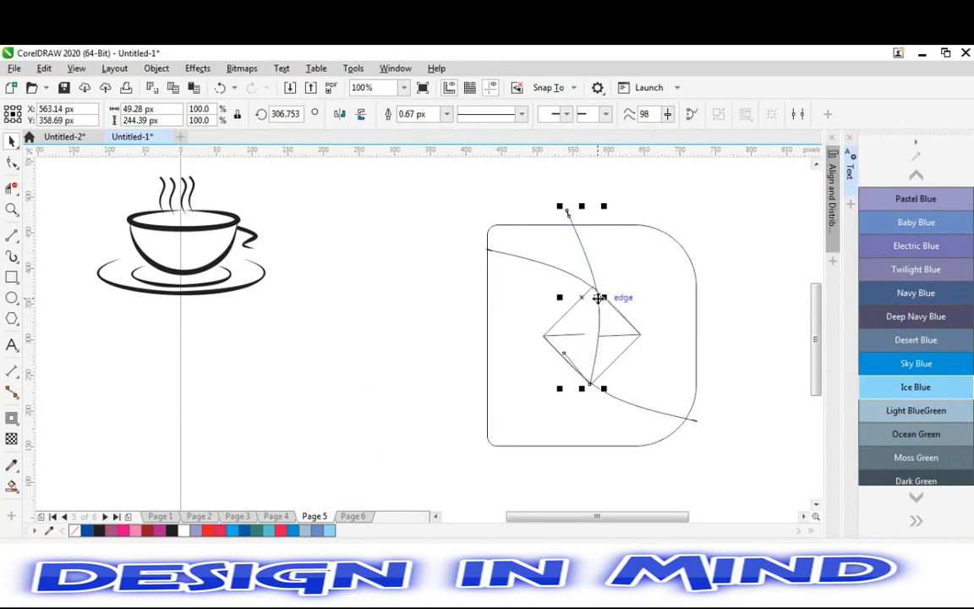
left_click(578, 304)
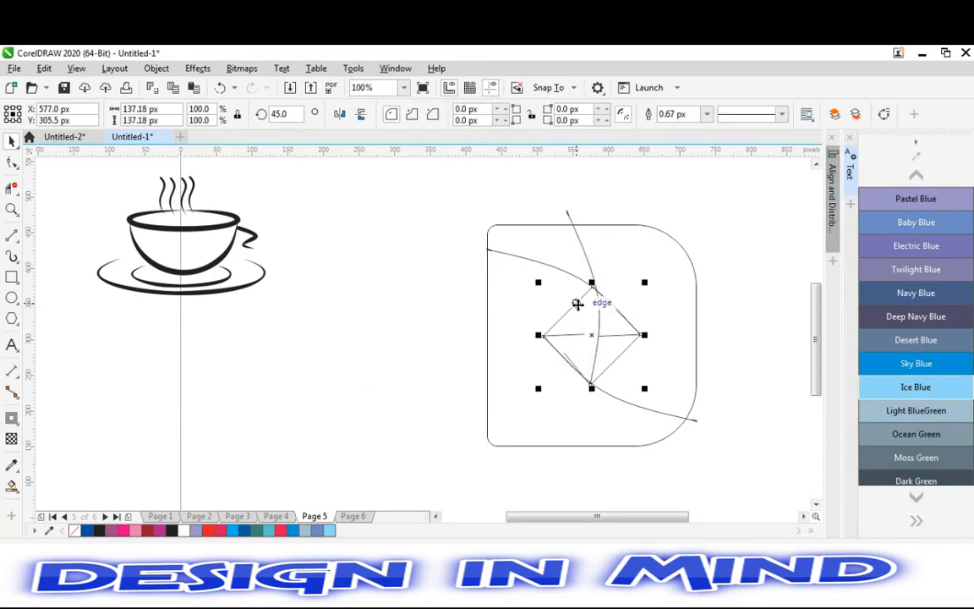
Step: Rotate the upright curve around the diamond's bottom corner to about 269.378 degrees so it follows the diamond's lower right edge
left_click(586, 262)
left_click(587, 256)
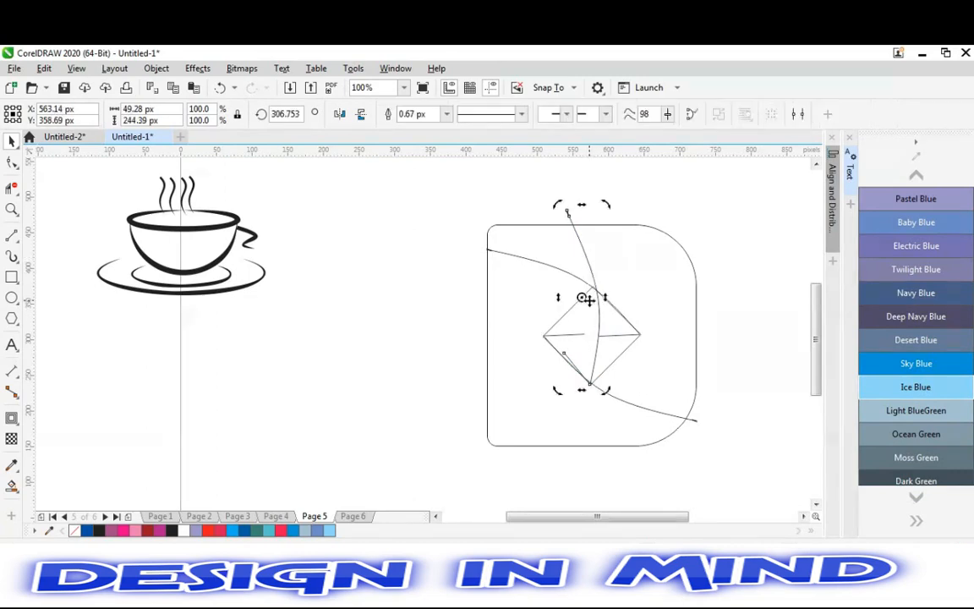
left_click(584, 297)
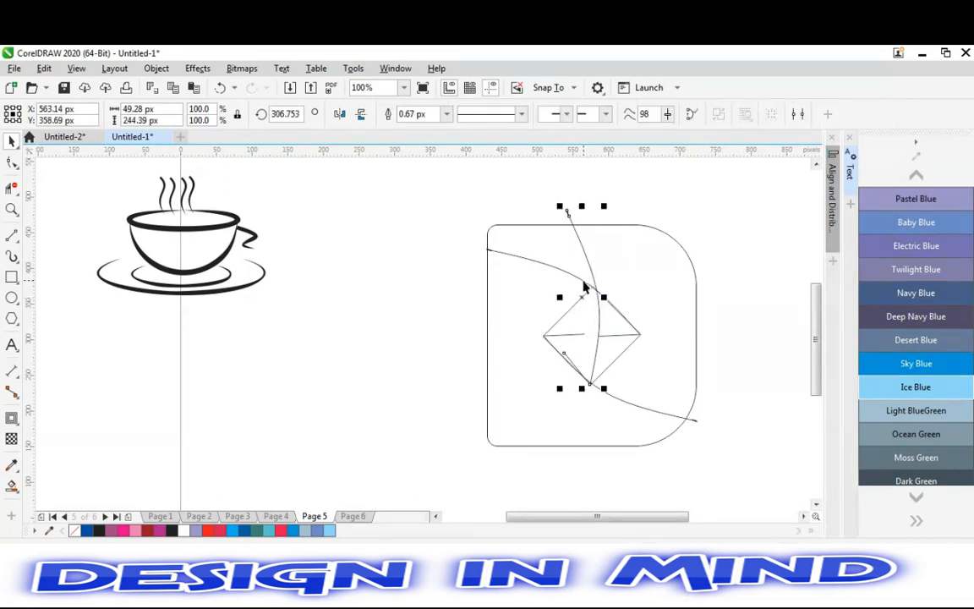
left_click(589, 259)
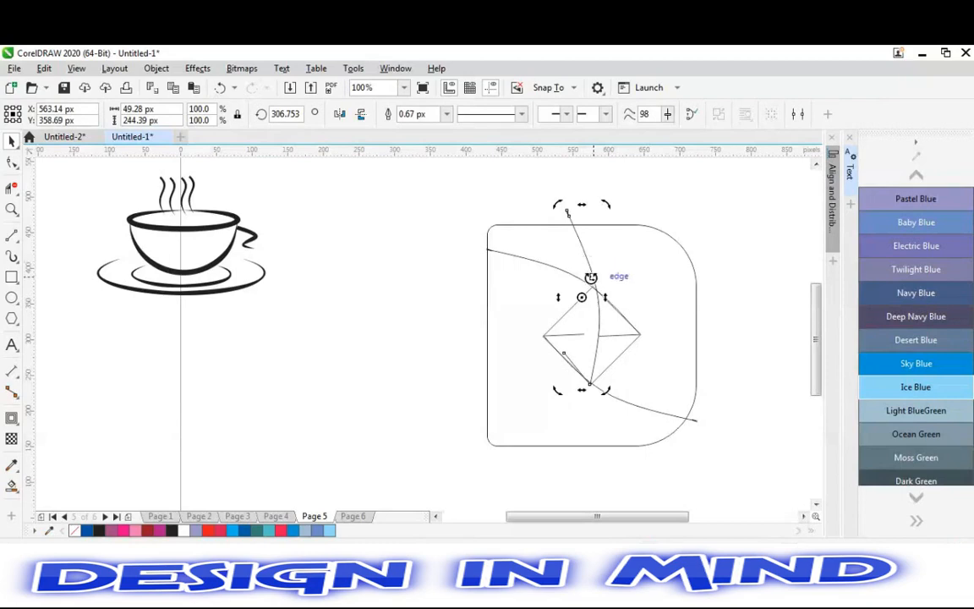
mouse_move(582, 298)
left_mouse_down()
mouse_move(599, 367)
mouse_move(592, 384)
left_mouse_up()
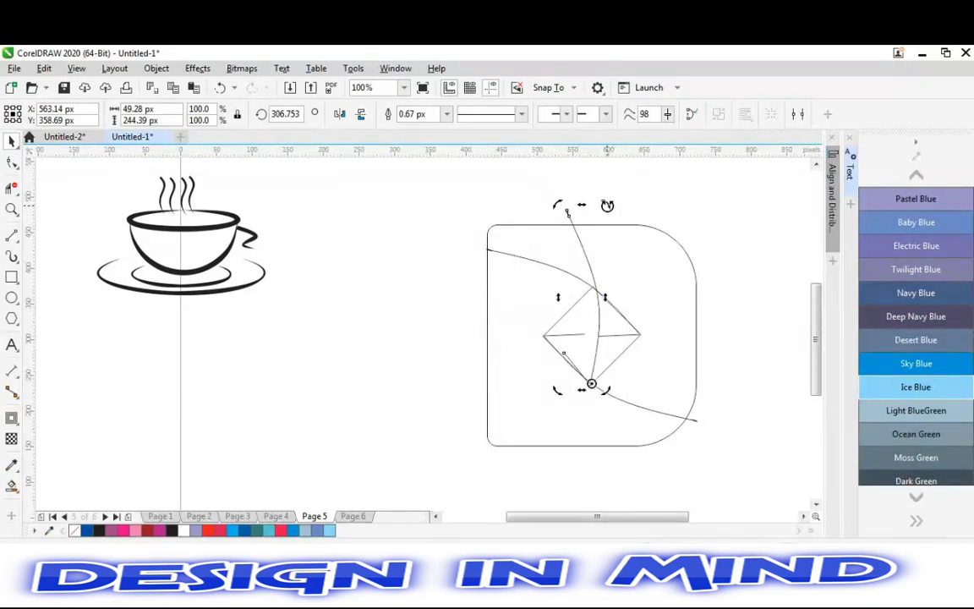
left_click_drag(606, 206, 712, 250)
left_click(598, 476)
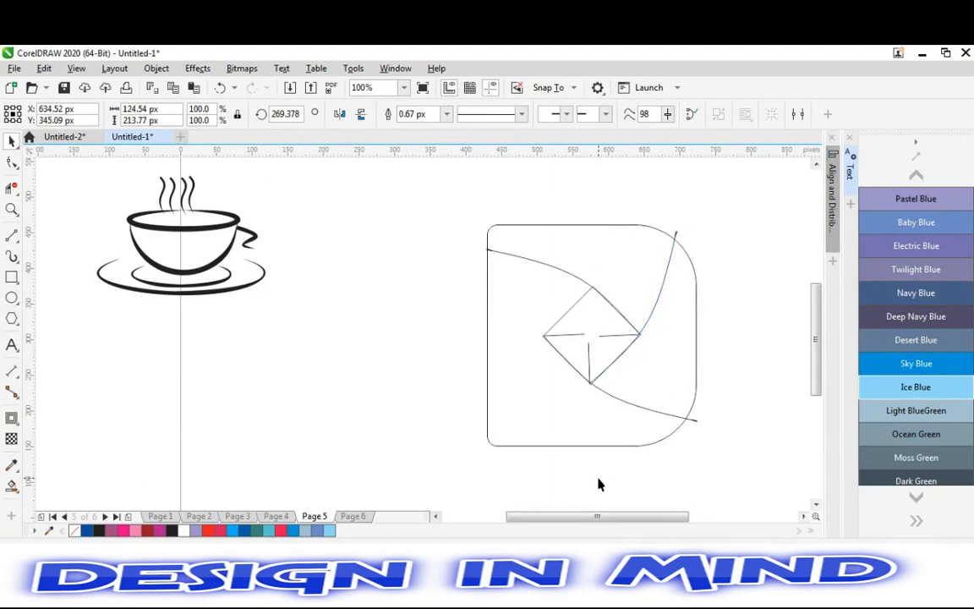
Step: Try shifting the rotated curve sideways to about X 644.73 px, and undo the move
left_click(592, 380)
left_click_drag(594, 380, 594, 384)
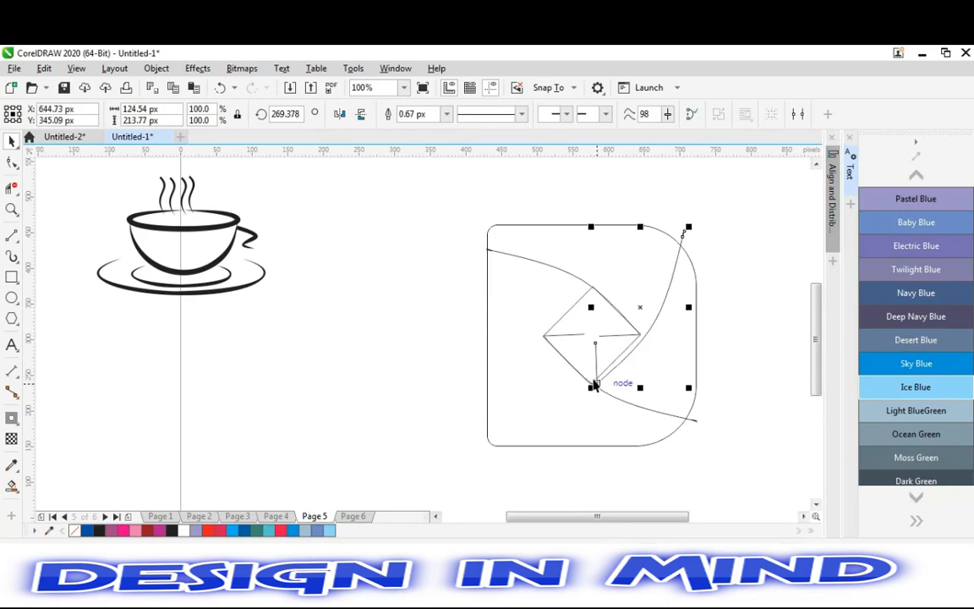
key("ctrl+z")
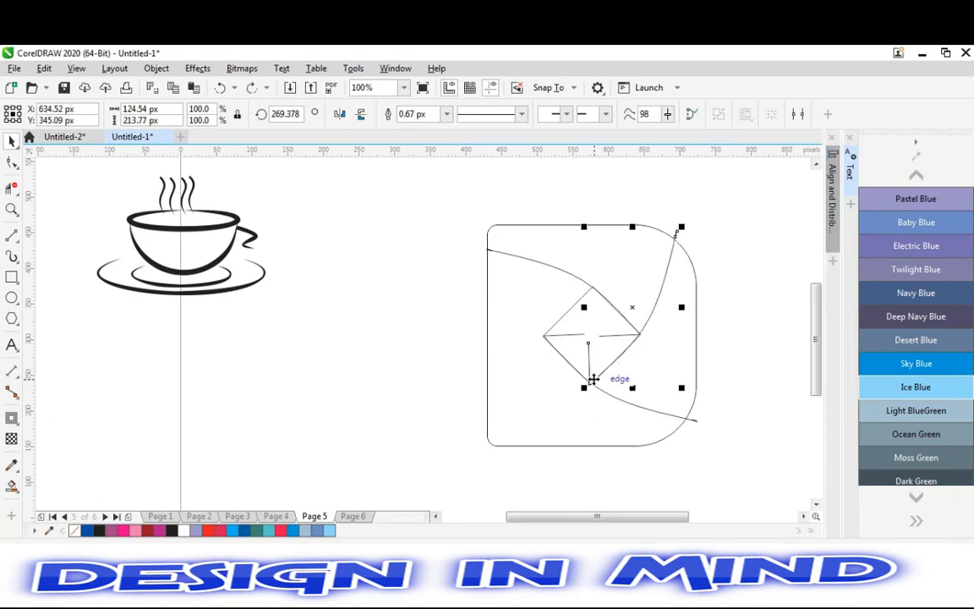
left_click(433, 353)
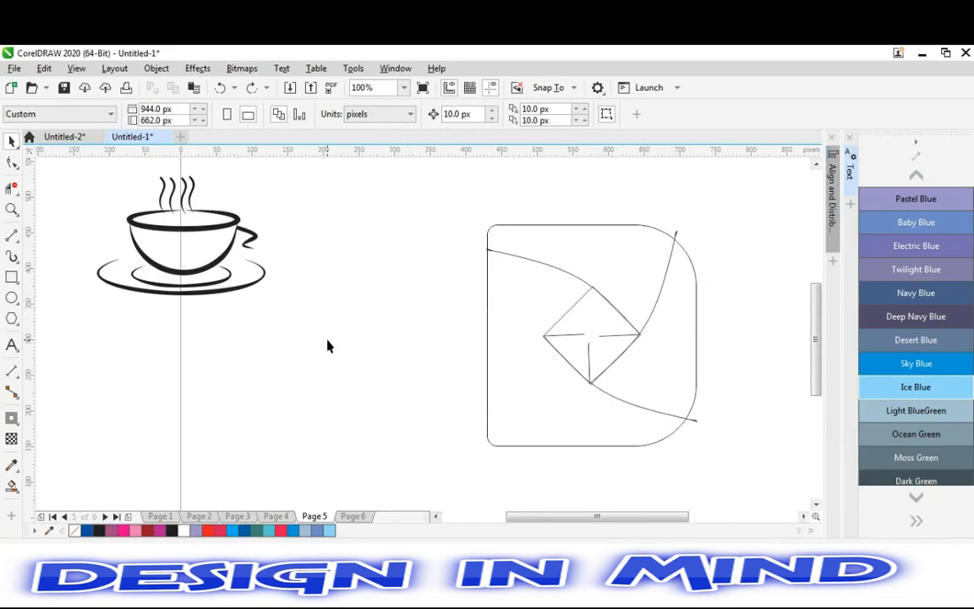
Step: Sketch trial lines from near the diamond's centre to its top corner and on to the rounded shape's bottom edge, and delete them
left_click(12, 236)
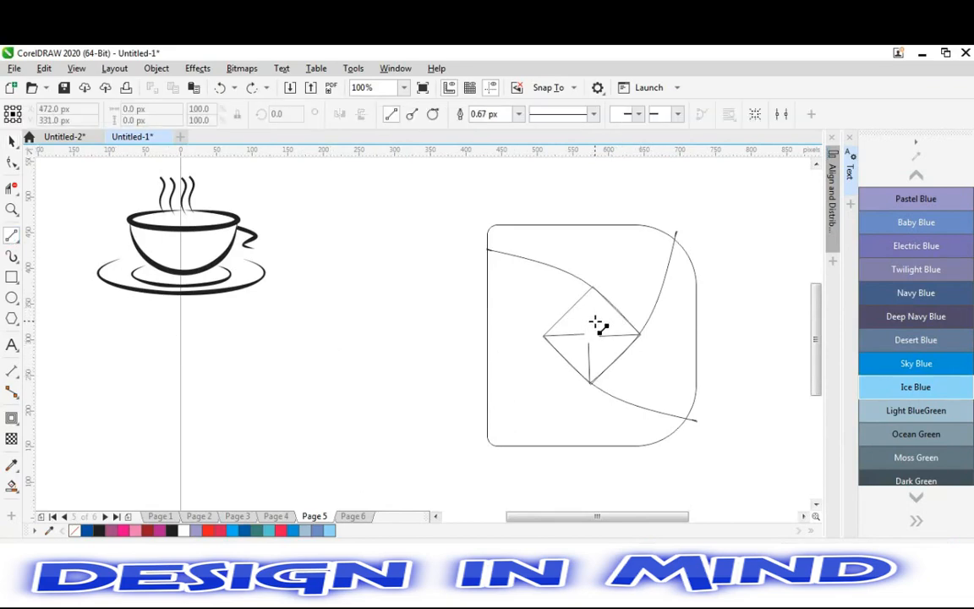
left_click(596, 325)
left_click(594, 286)
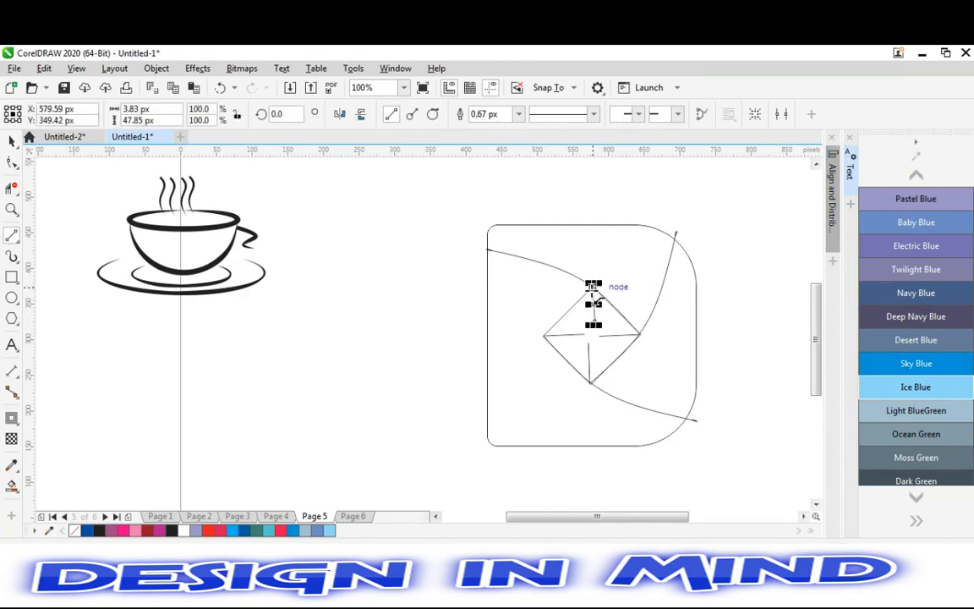
left_click_drag(595, 292, 507, 450)
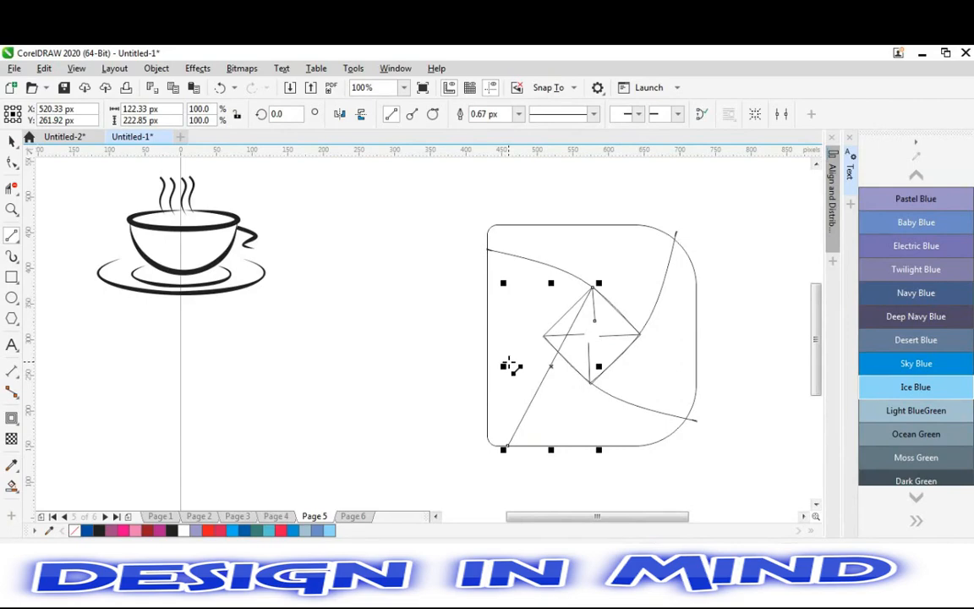
key("Escape")
key("space")
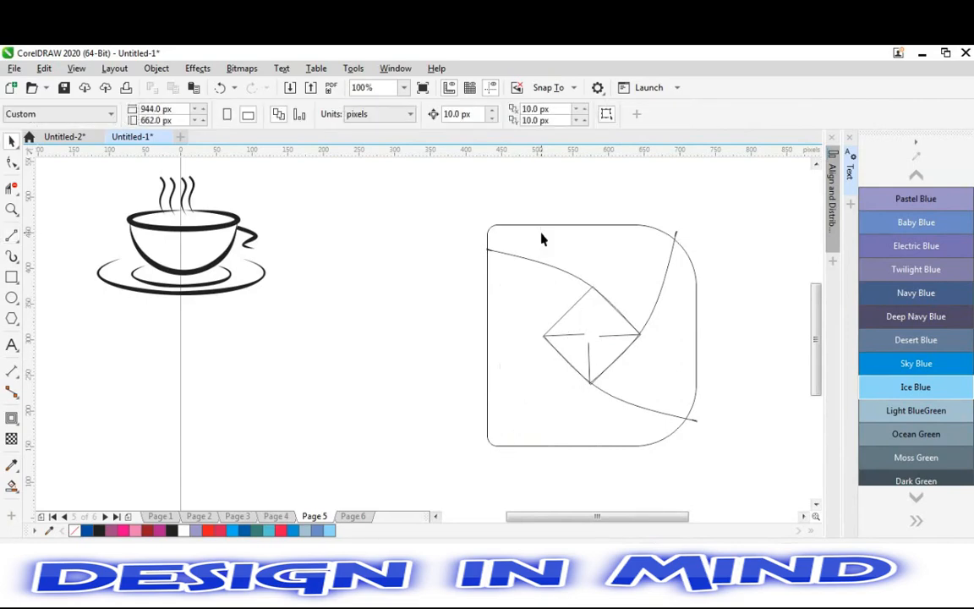
Step: Duplicate the upper curve to the blank area beside the rounded shape, at about X 292.04 px, Y 301.92 px
left_click(528, 264)
right_click(528, 264)
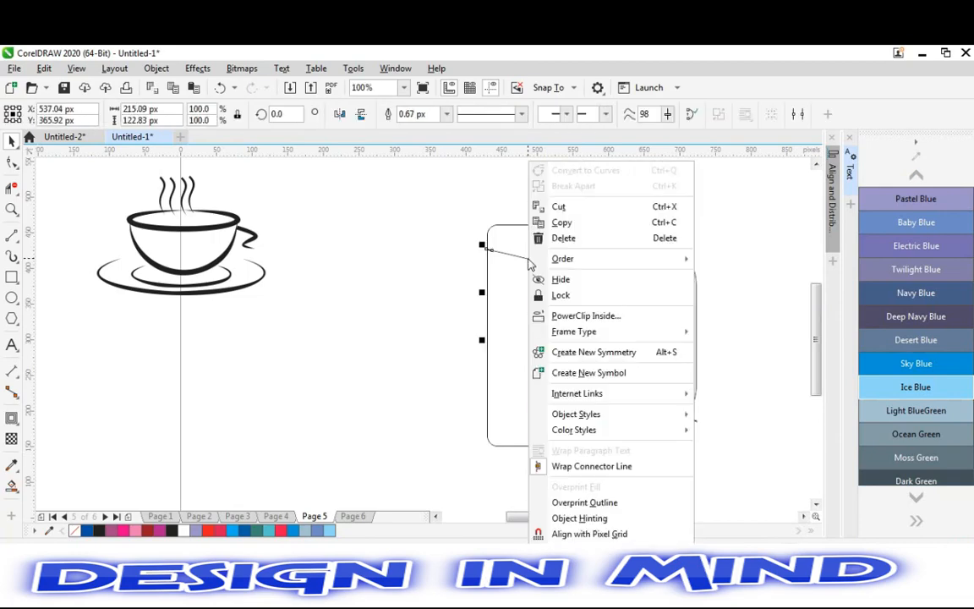
key("Escape")
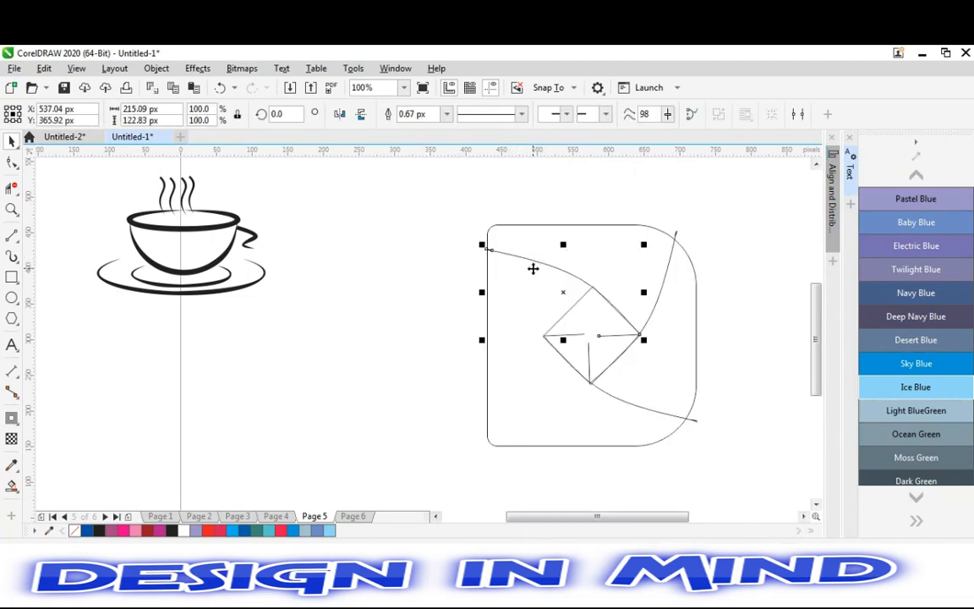
left_click_drag(533, 266, 358, 314)
key("F10")
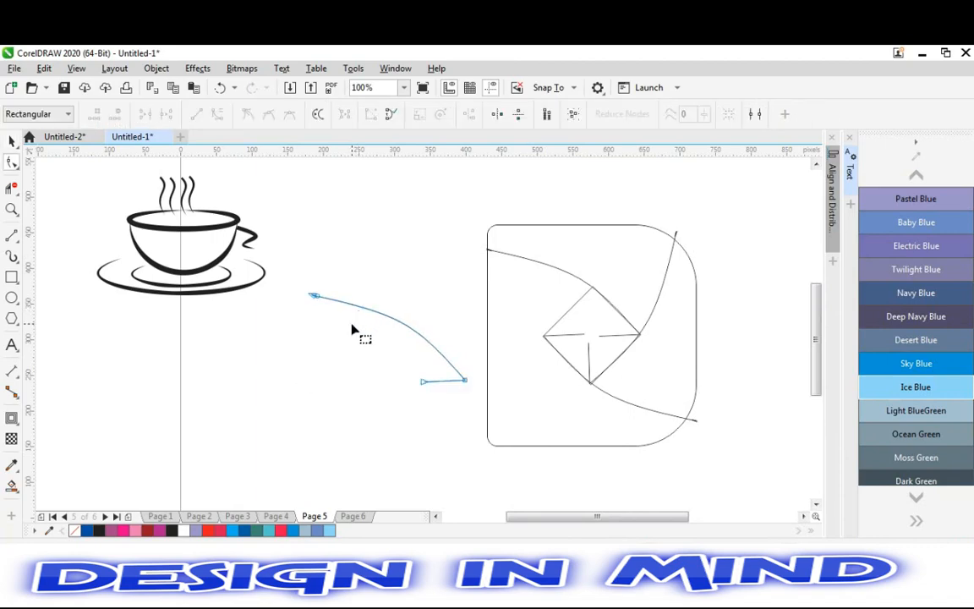
key("space")
left_click_drag(373, 329, 312, 424)
key("Delete")
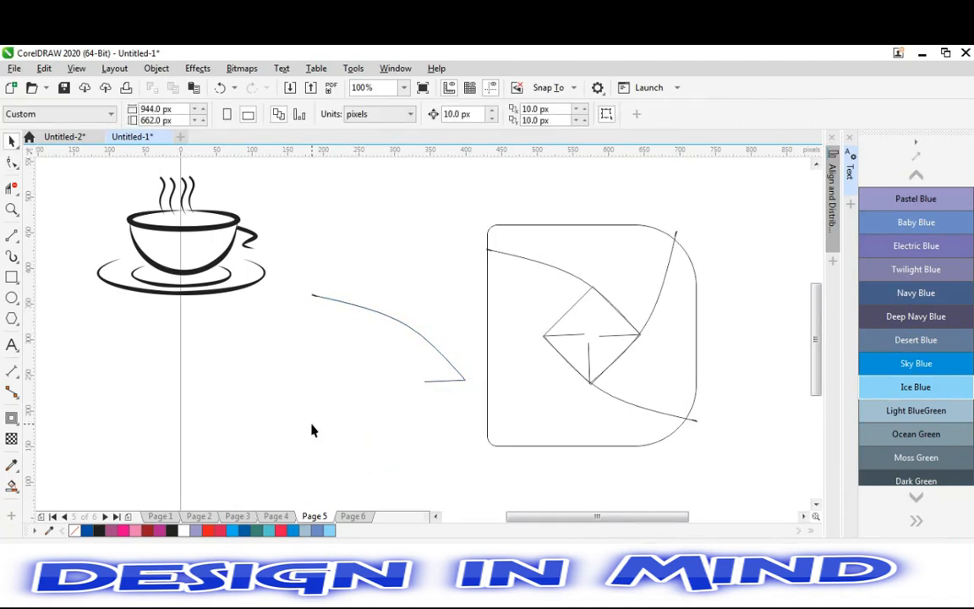
Step: Try the curve copy against the diamond's upper corner, and move it back out to about X 363.04 px, Y 332.92 px
left_click(411, 341)
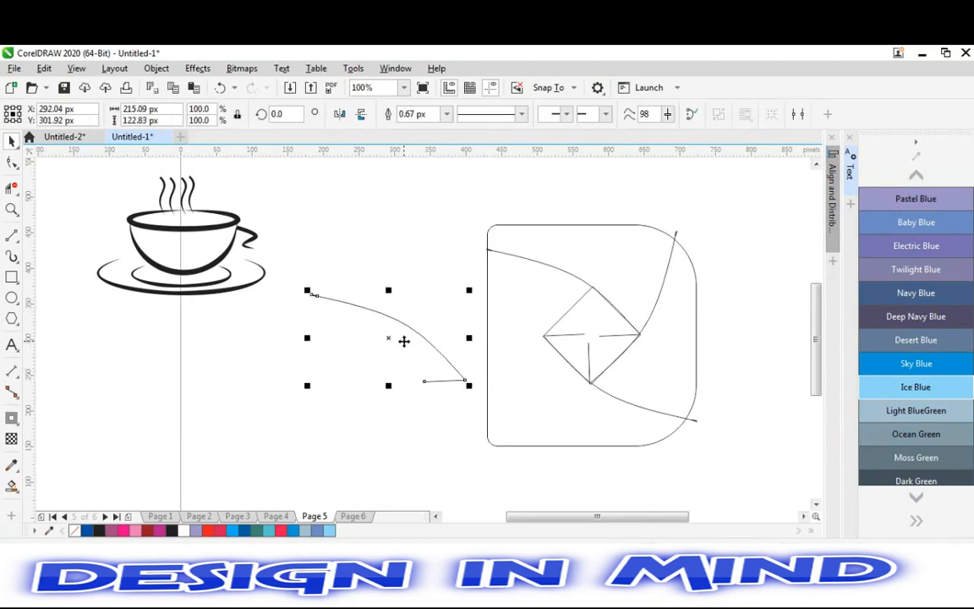
left_click(350, 321)
key("Escape")
left_click_drag(351, 322, 500, 259)
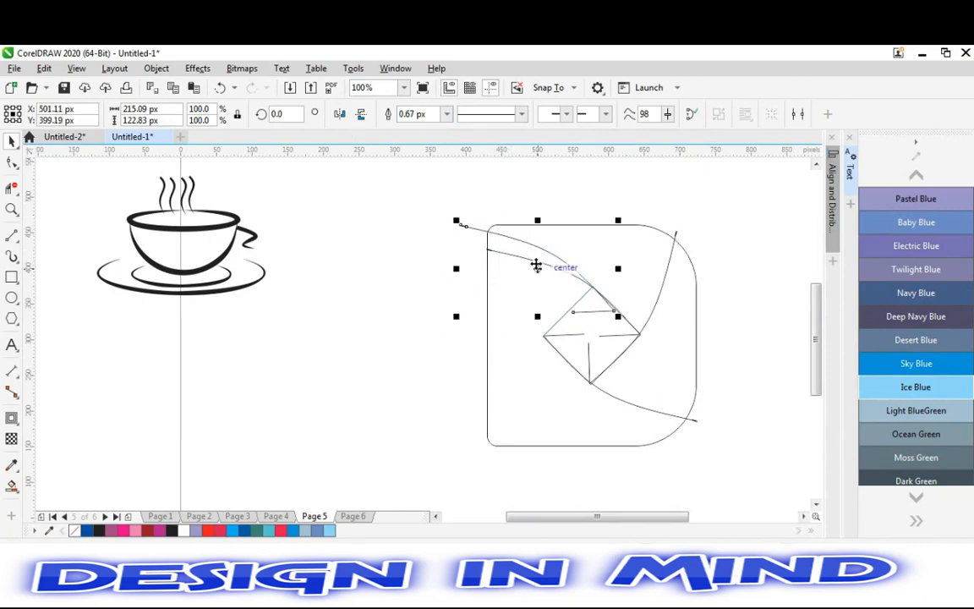
left_click_drag(555, 288, 457, 332)
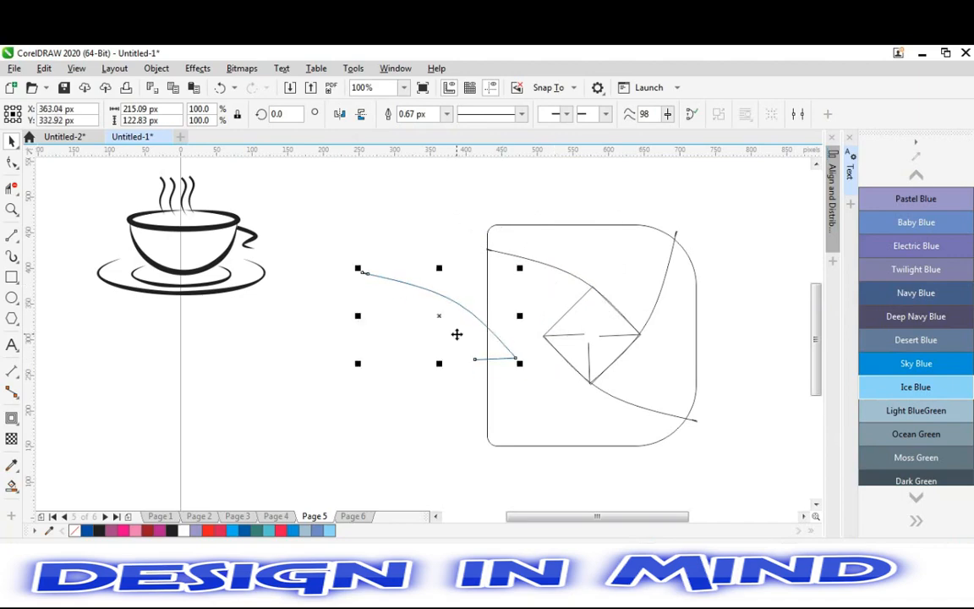
Step: Rotate the new curve copy to about 93.81 degrees
left_click(457, 333)
key("F10")
key("space")
left_click(457, 333)
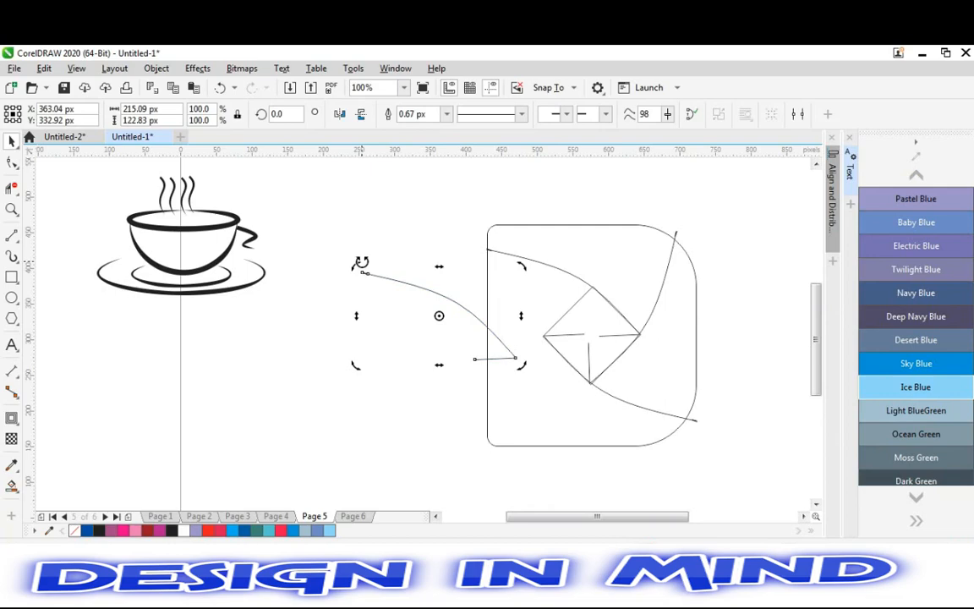
left_click_drag(361, 262, 334, 479)
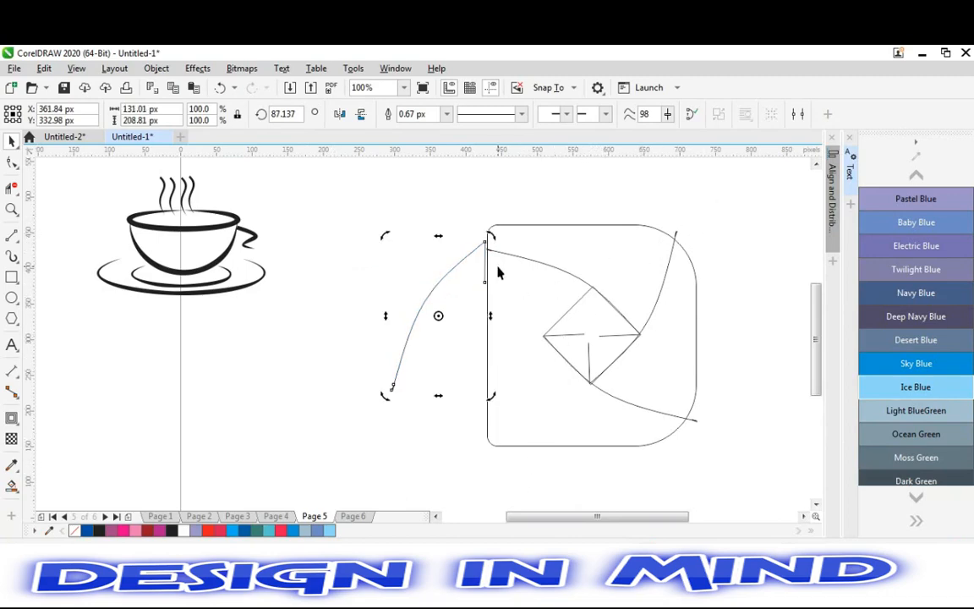
mouse_move(461, 264)
left_mouse_down()
mouse_move(518, 320)
mouse_move(460, 246)
left_mouse_up()
Step: Move the rotated copy onto the diamond's top corner along its upper left edge, at about X 528.53 px, Y 261.81 px
left_click(432, 280)
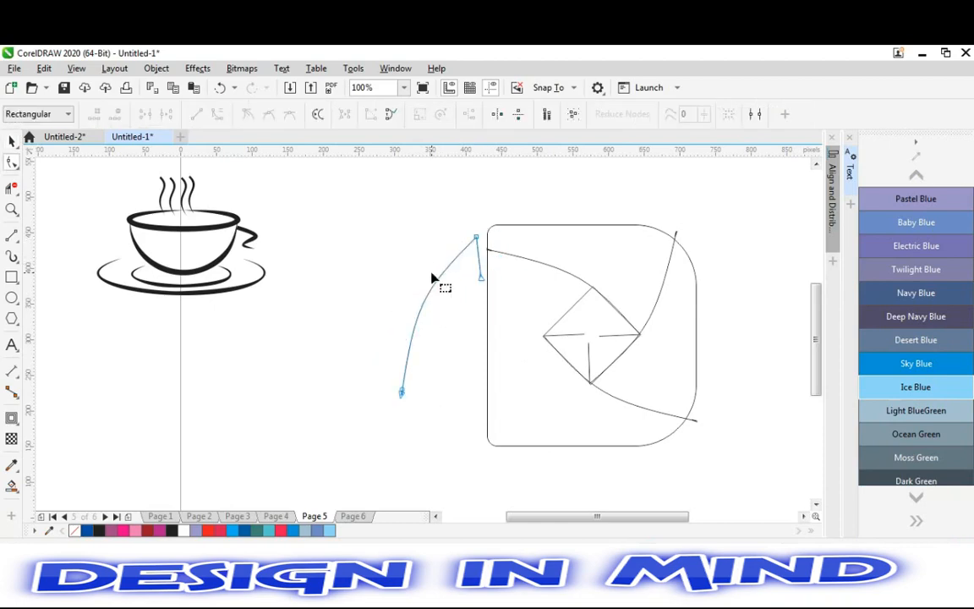
left_click_drag(435, 283, 565, 342)
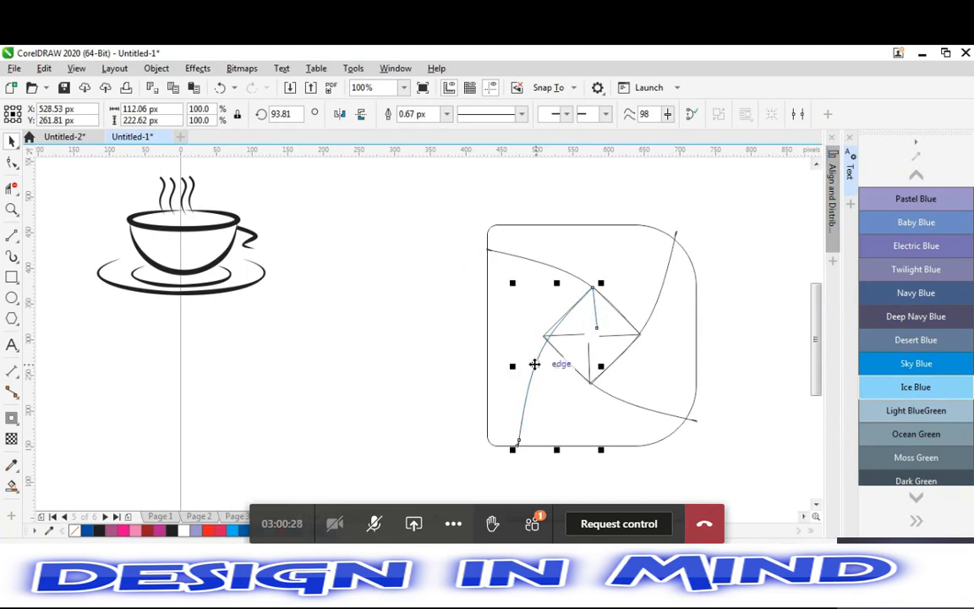
left_click(534, 365)
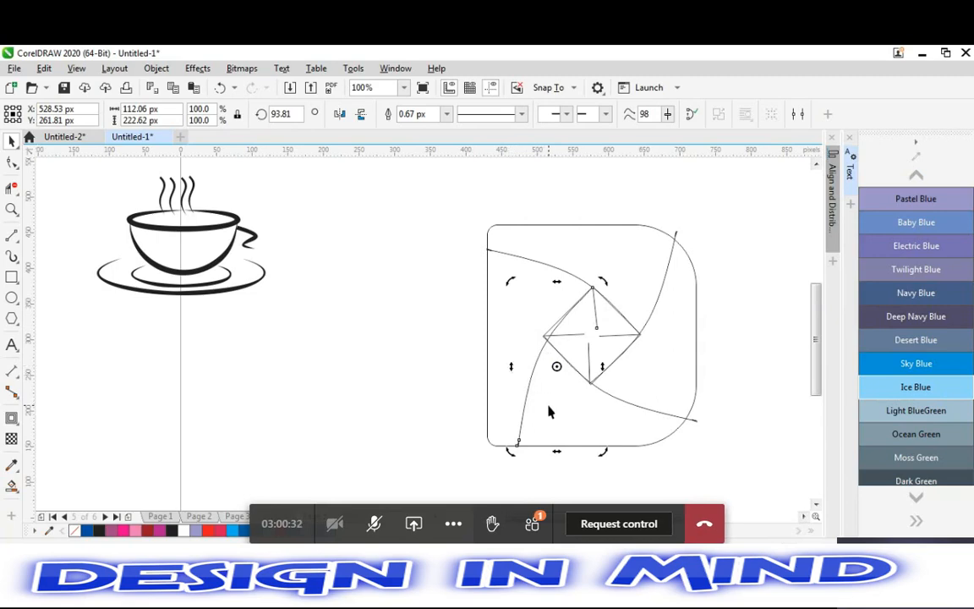
Step: Bend the lower left curve outward to follow the diamond's upper left edge and extend its lower end past the rounded shape's bottom edge
key("F10")
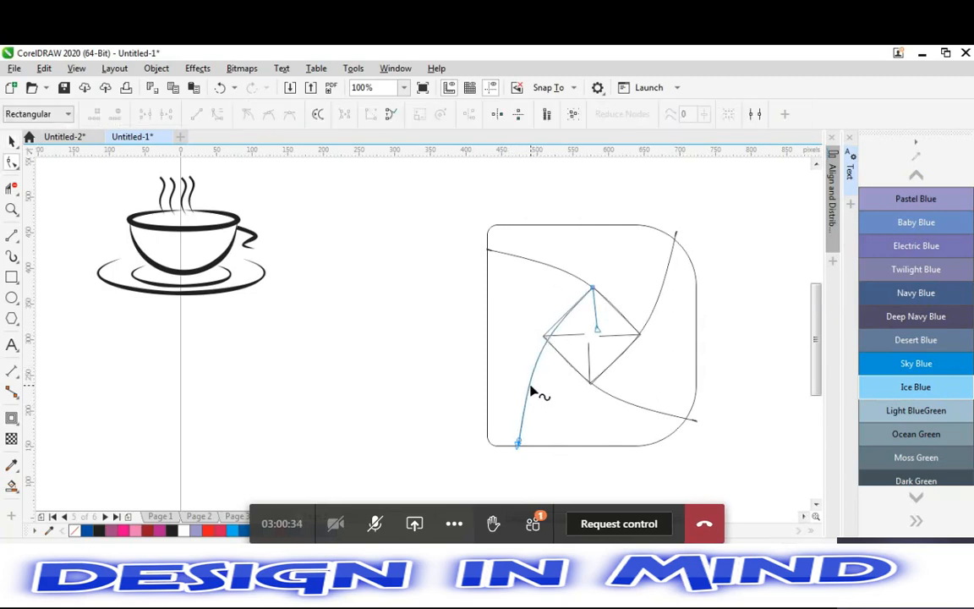
left_click(527, 394)
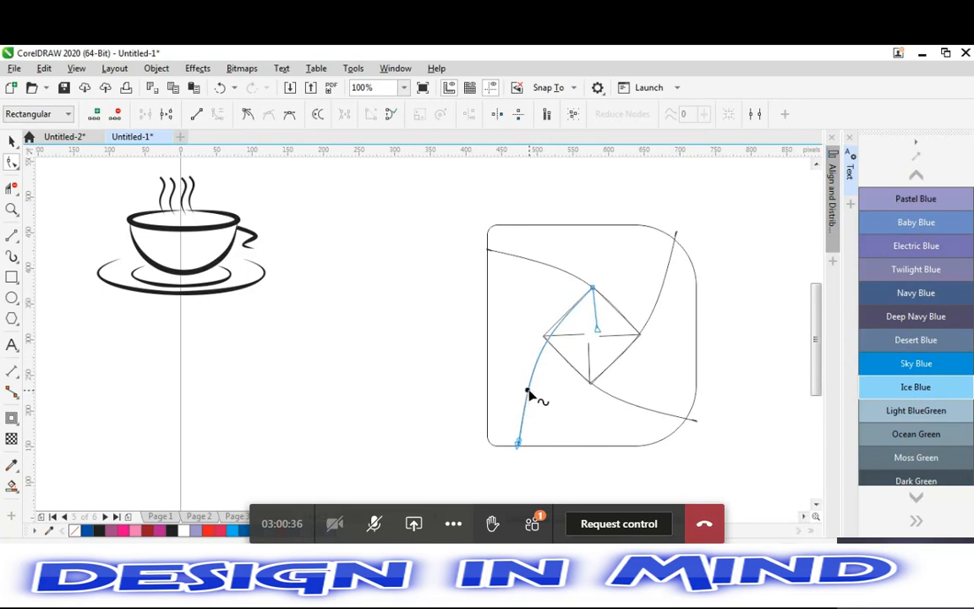
left_click_drag(527, 393, 522, 396)
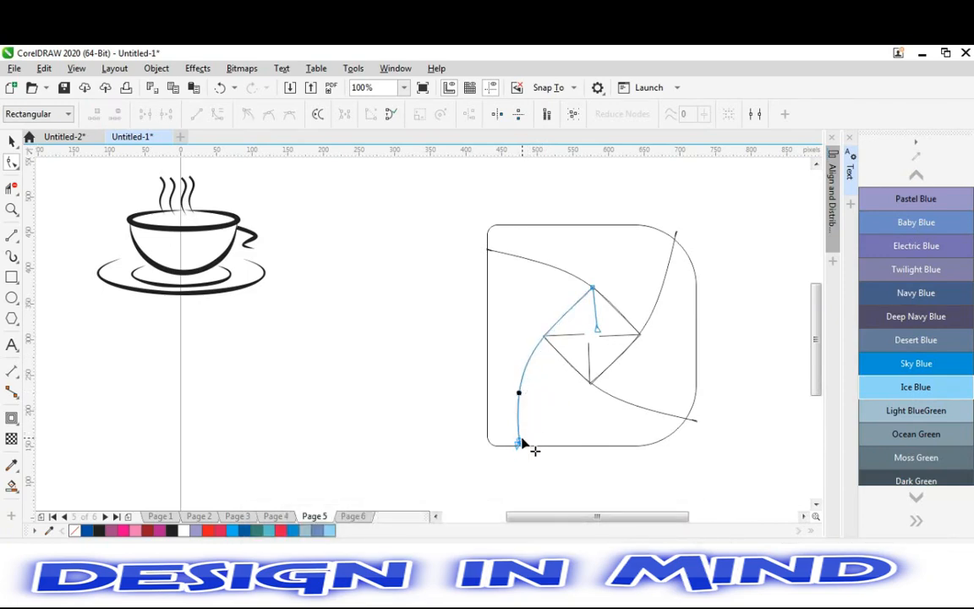
left_click_drag(520, 444, 518, 466)
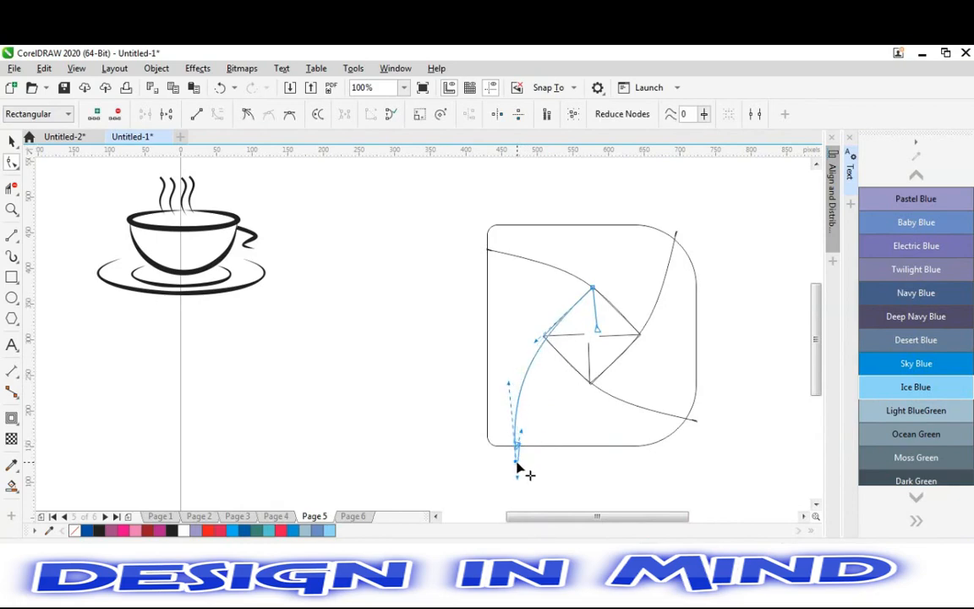
left_click(533, 374)
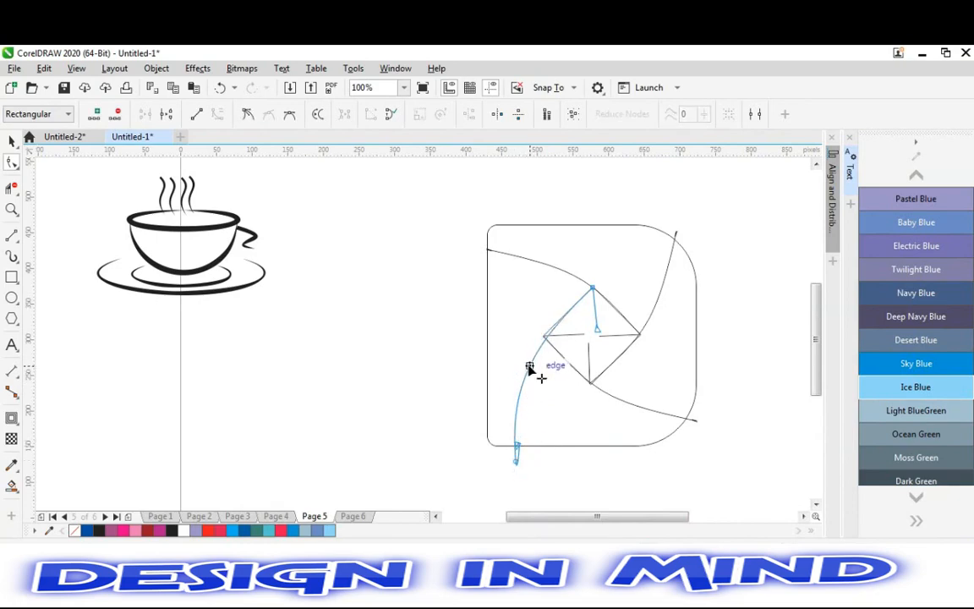
left_click_drag(529, 365, 527, 366)
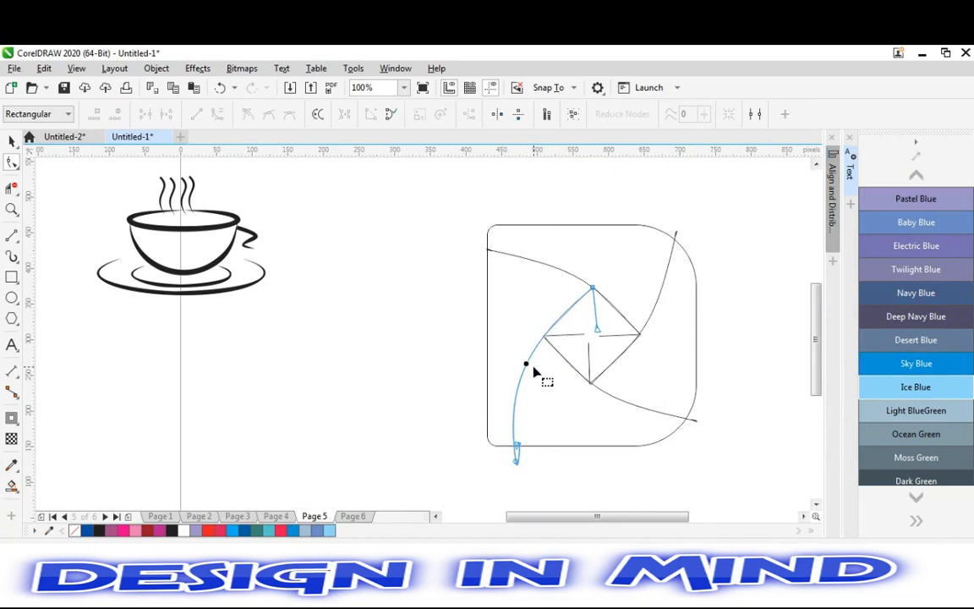
key("space")
left_click(430, 339)
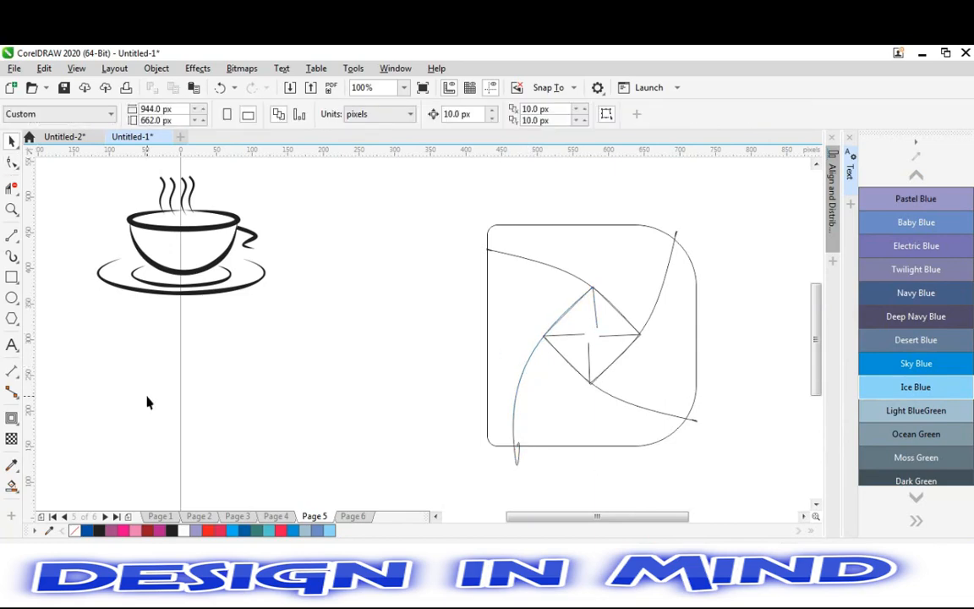
Step: Smart Fill the logo's left region between the upper-left and lower-left curves, and colour it Blue Purple
left_click(13, 488)
left_click(15, 490)
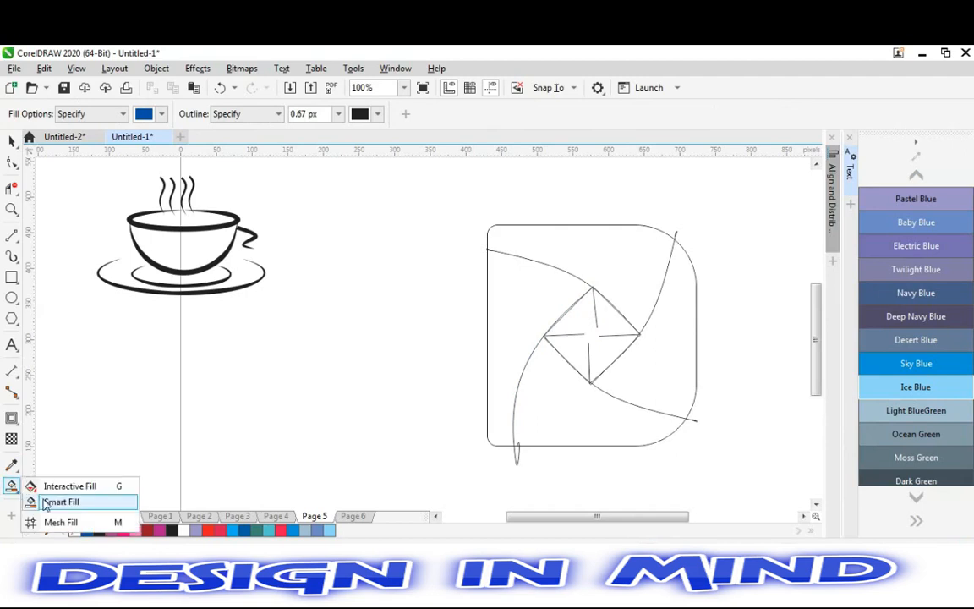
left_click(46, 504)
left_click(493, 332)
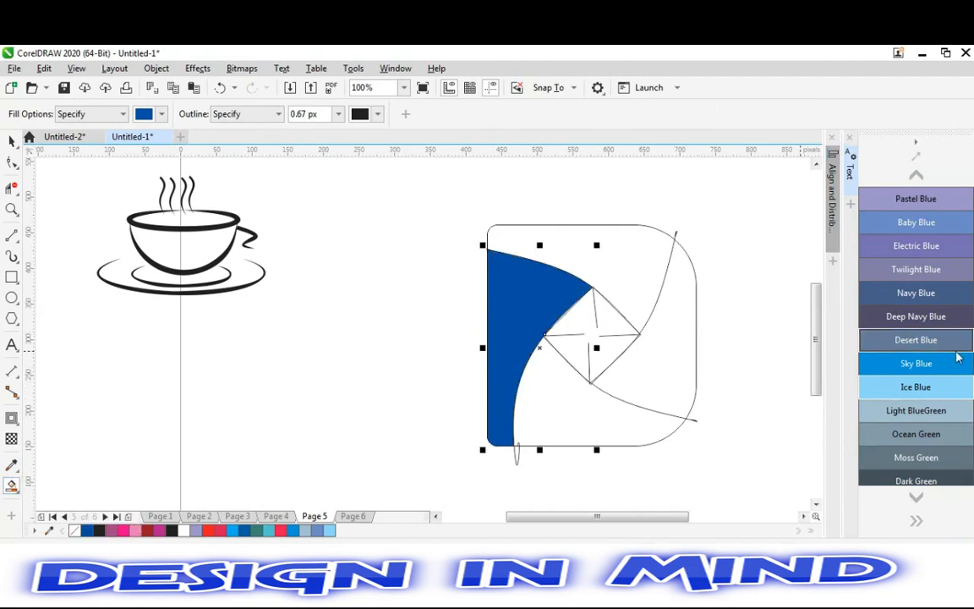
left_click(919, 501)
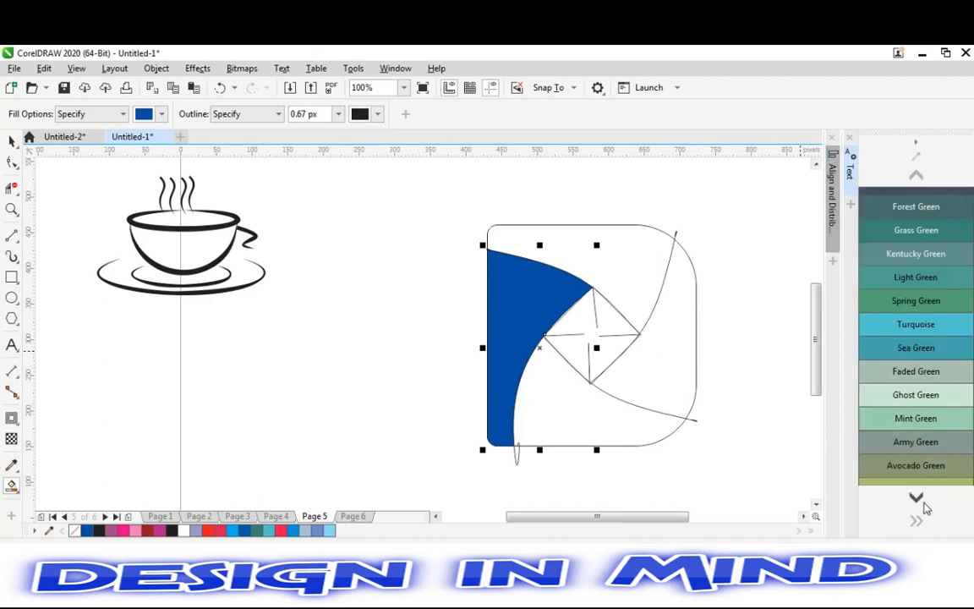
left_click(919, 501)
left_click(892, 334)
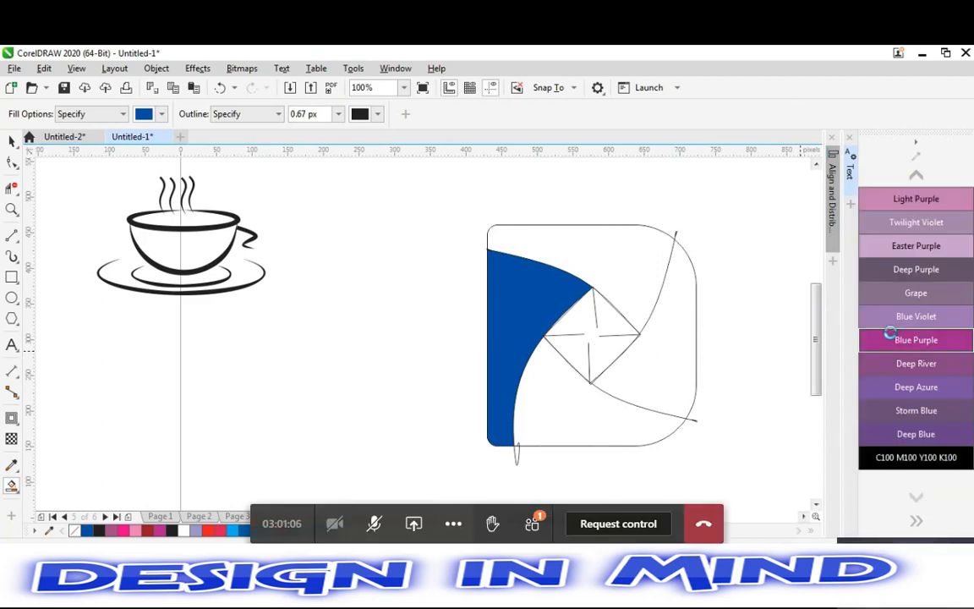
Step: Smart Fill the logo's top region above the diamond and colour it with a lighter pink shade of Blue Purple
left_click(641, 245)
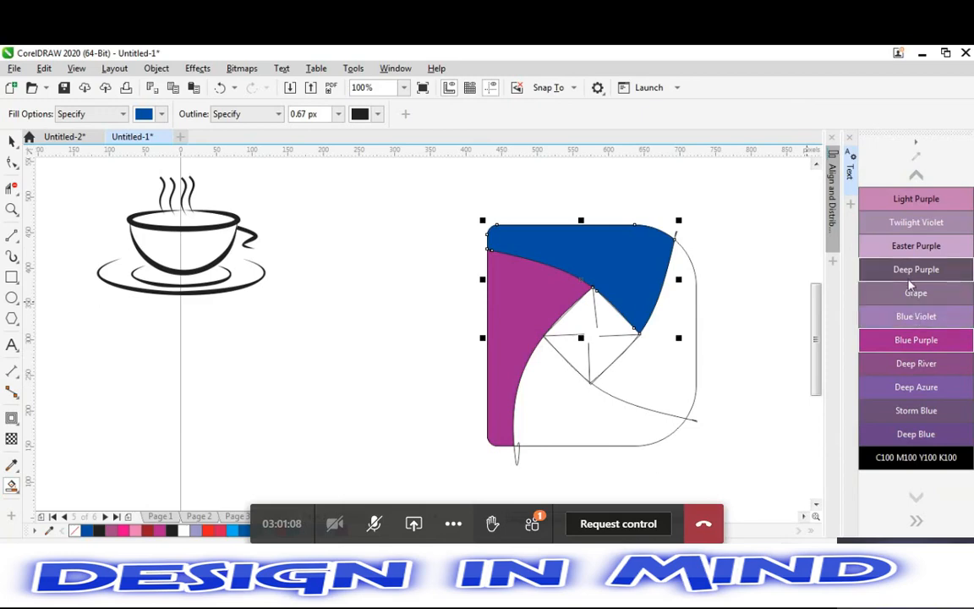
left_click(916, 342)
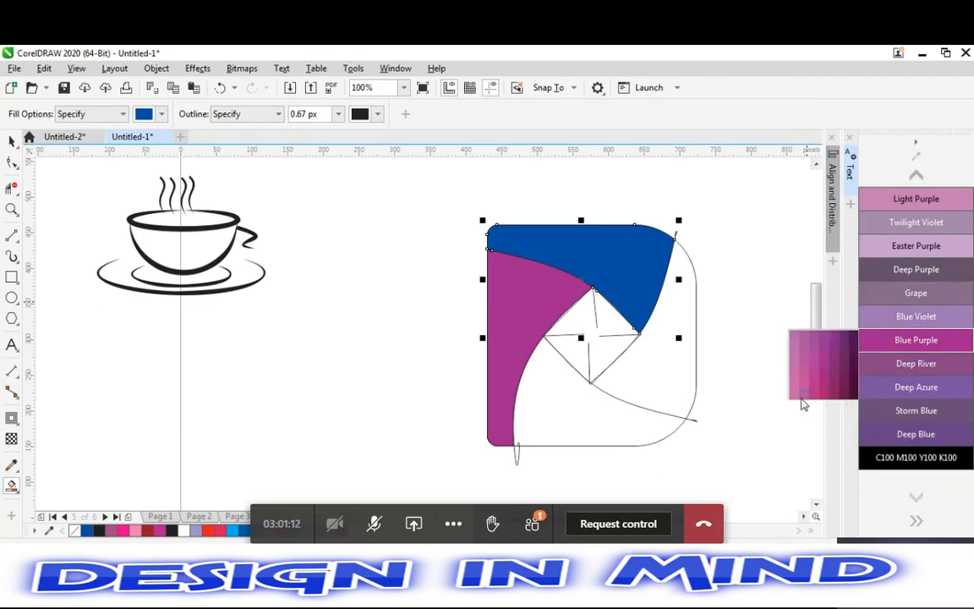
left_click(802, 395)
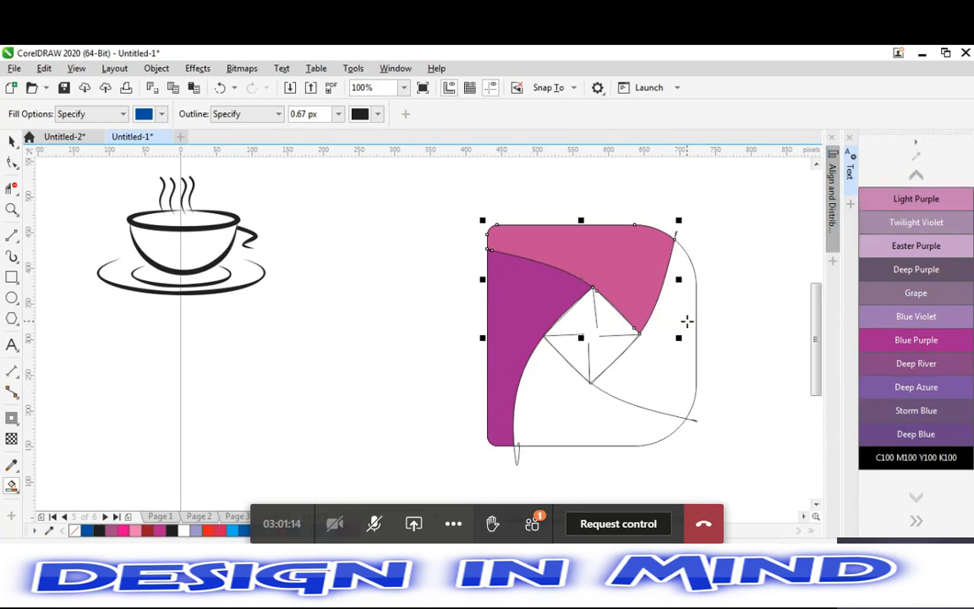
Step: Smart Fill the logo's right region with Easter Purple and its bottom region with C100 M100 Y100 K100 black
left_click(687, 321)
left_click(945, 255)
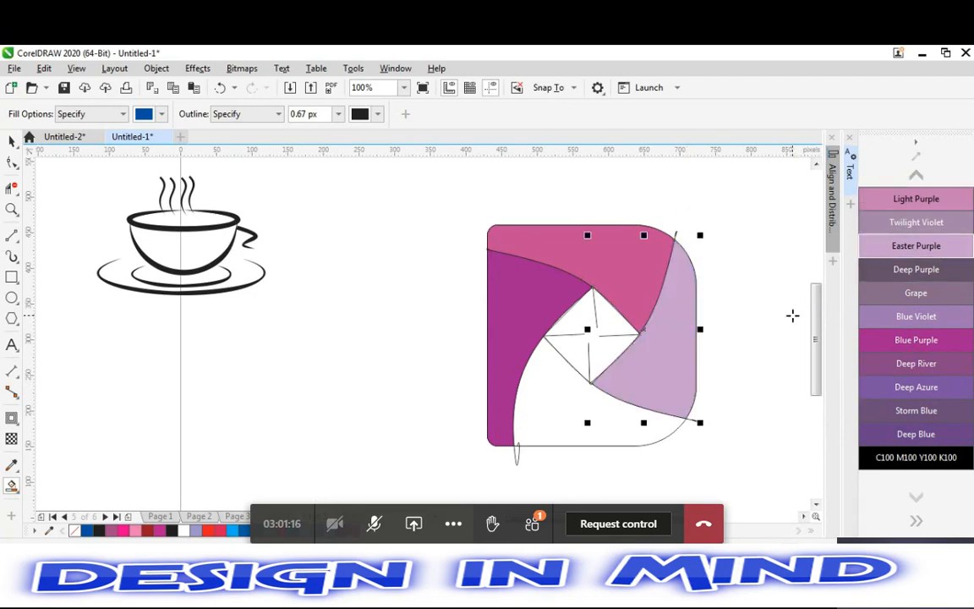
left_click(595, 424)
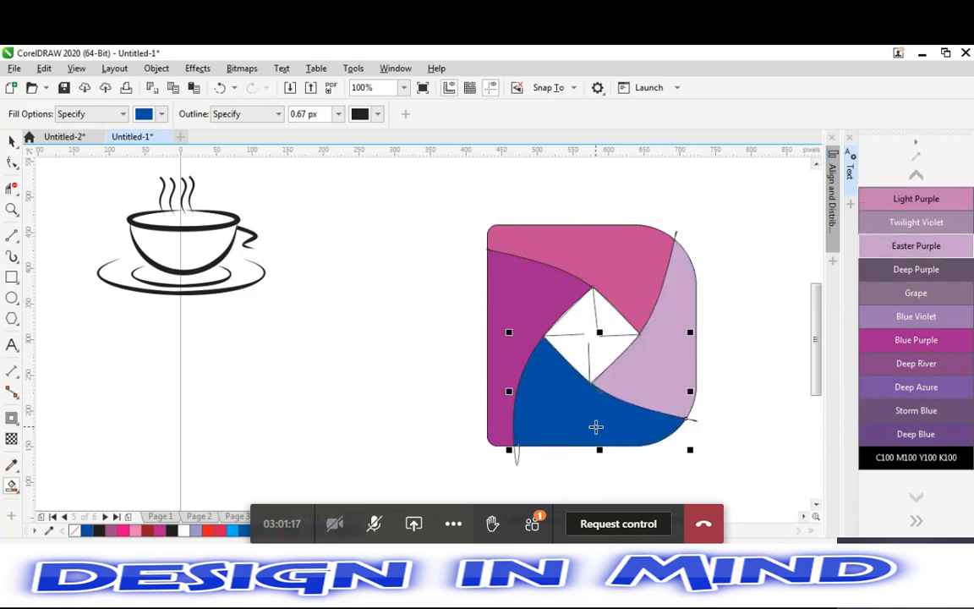
left_click(945, 457)
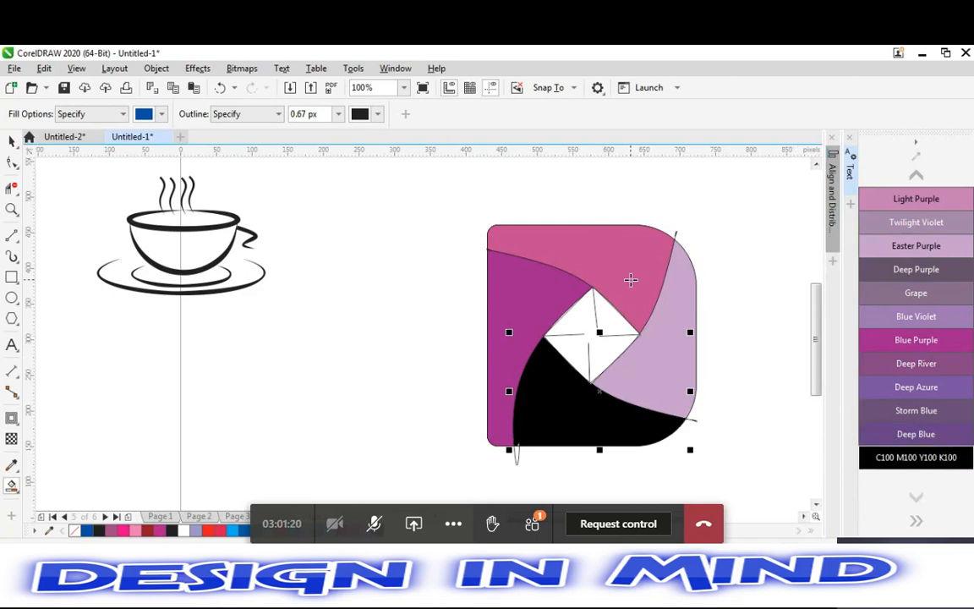
Step: Smart Fill the logo's top region with C100 M100 Y100 K100 black, and leave nothing selected
left_click(629, 281)
left_click(895, 457)
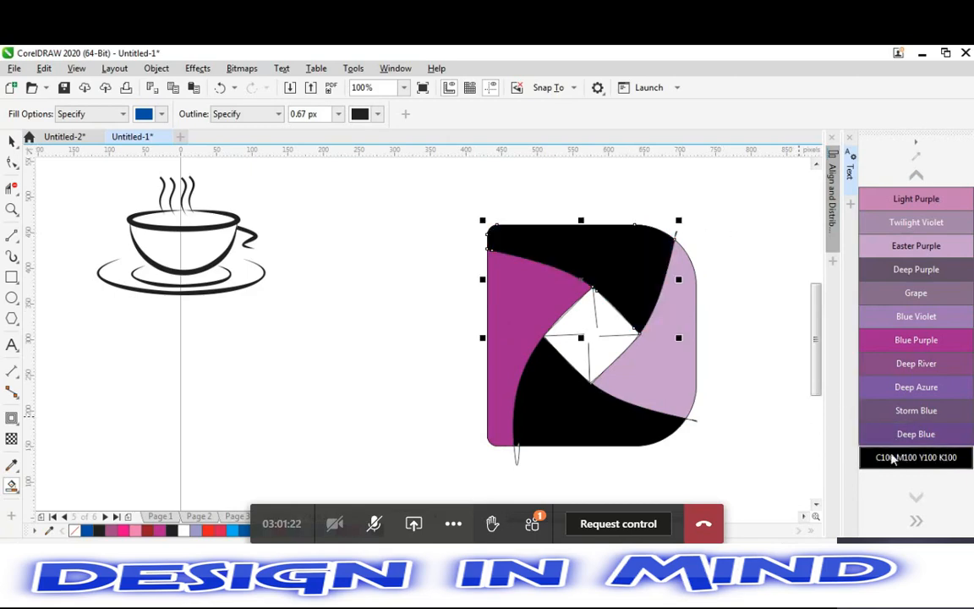
key("space")
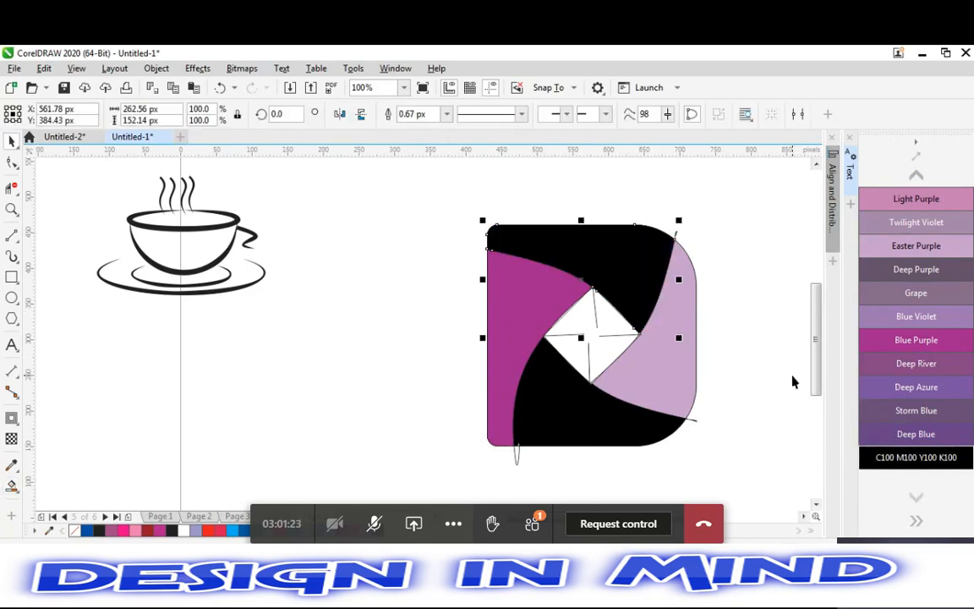
left_click(726, 343)
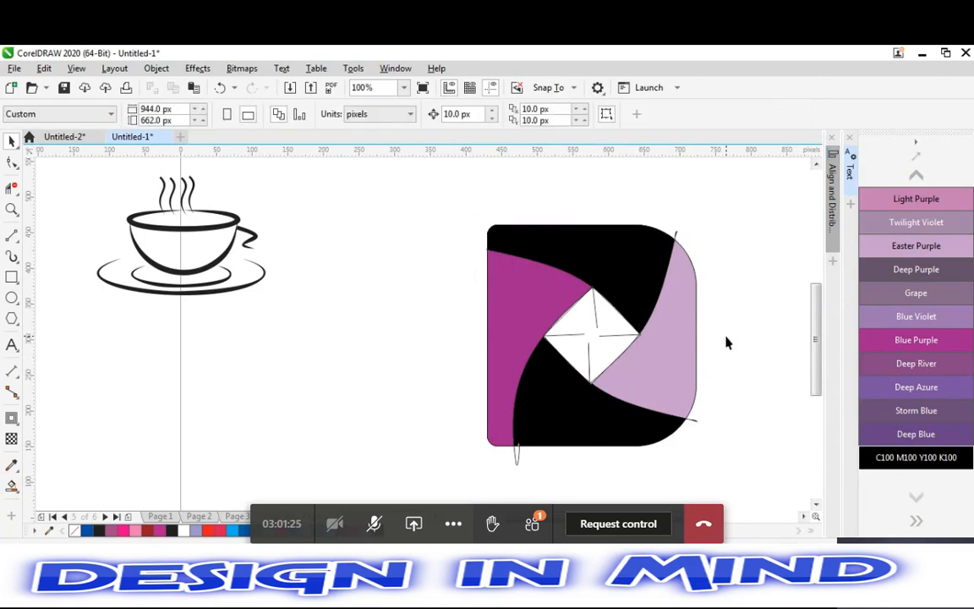
Step: Delete the stray curve ends outside the rounded shape and the four line segments inside the diamond with Virtual Segment Delete
left_click(12, 187)
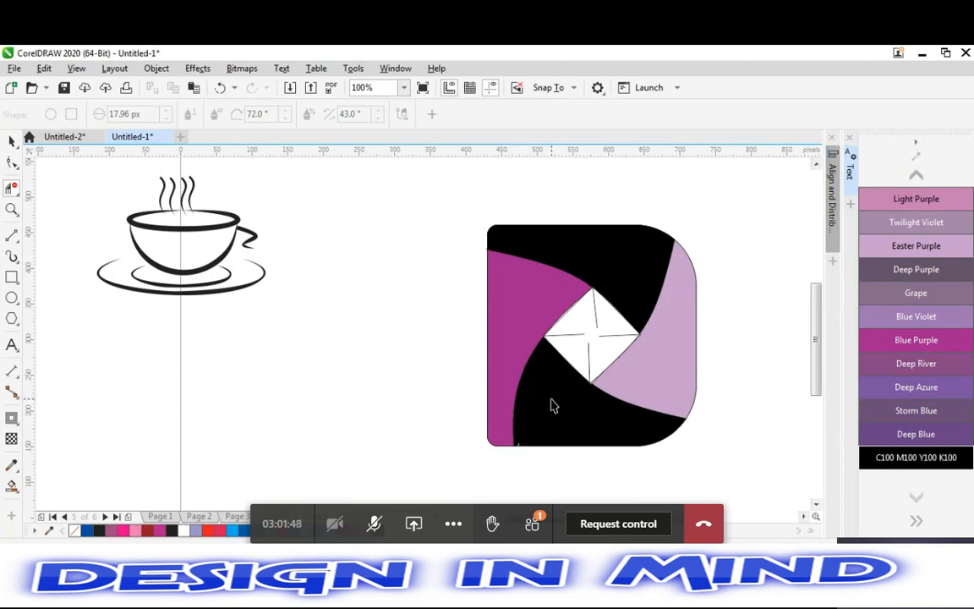
key("space")
key("space")
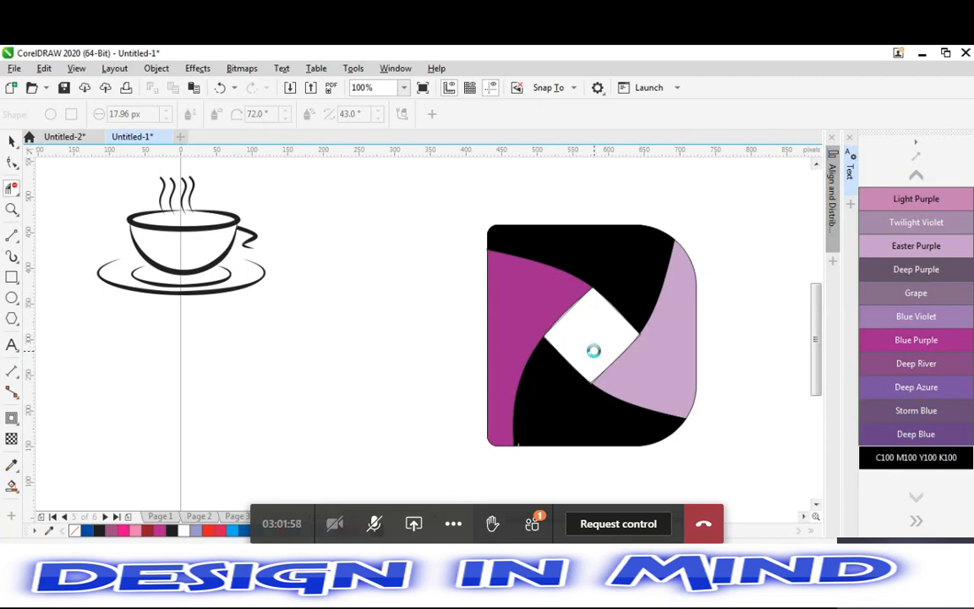
key("space")
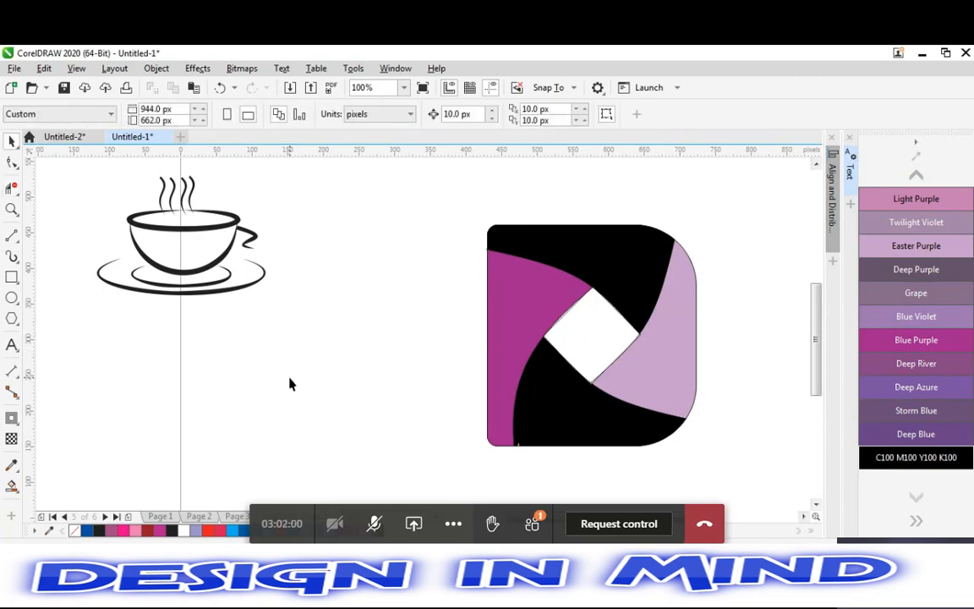